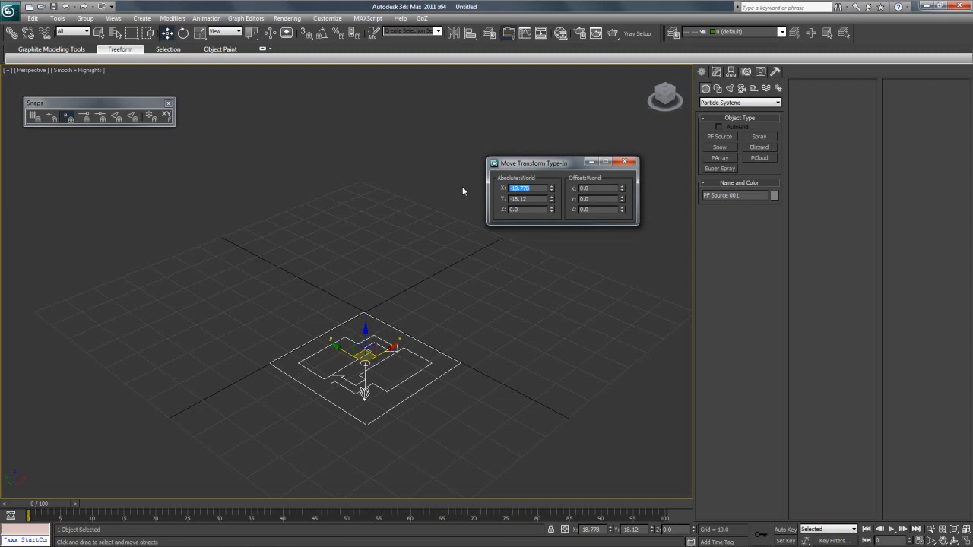
Move the particle source to the world origin by setting its absolute X and Y position to 0
{"action": "type", "text": "0"}
{"action": "key", "text": "Return"}
{"action": "double_click", "coordinate": [521, 199]}
{"action": "type", "text": "0"}
{"action": "key", "text": "Return"}
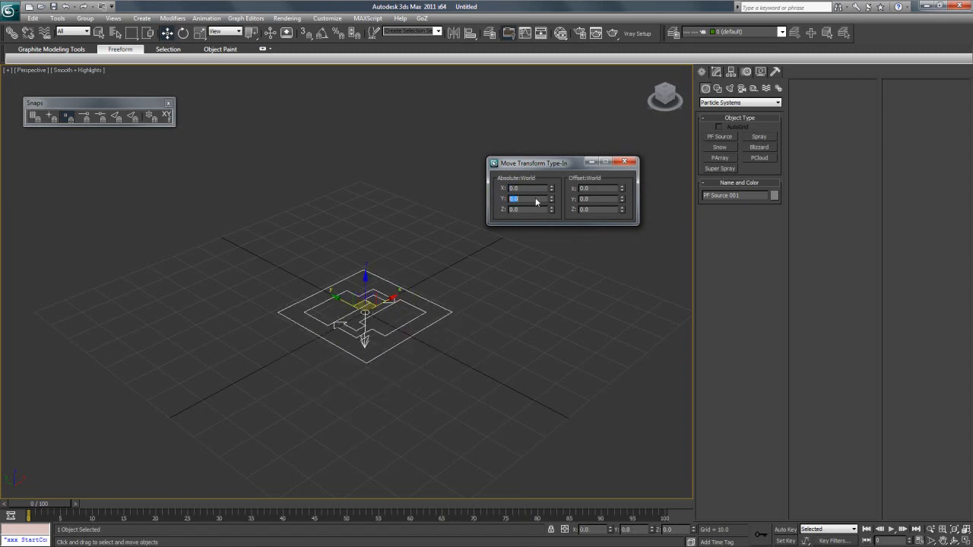
{"action": "left_click", "coordinate": [624, 161]}
Enable angle snap and 3D snap and rotate the particle source -180 degrees about Y so its arrow points upward
{"action": "left_click", "coordinate": [185, 33]}
{"action": "left_click", "coordinate": [321, 34]}
{"action": "left_click", "coordinate": [306, 33]}
{"action": "left_click_drag", "start_coordinate": [357, 282], "coordinate": [333, 403]}
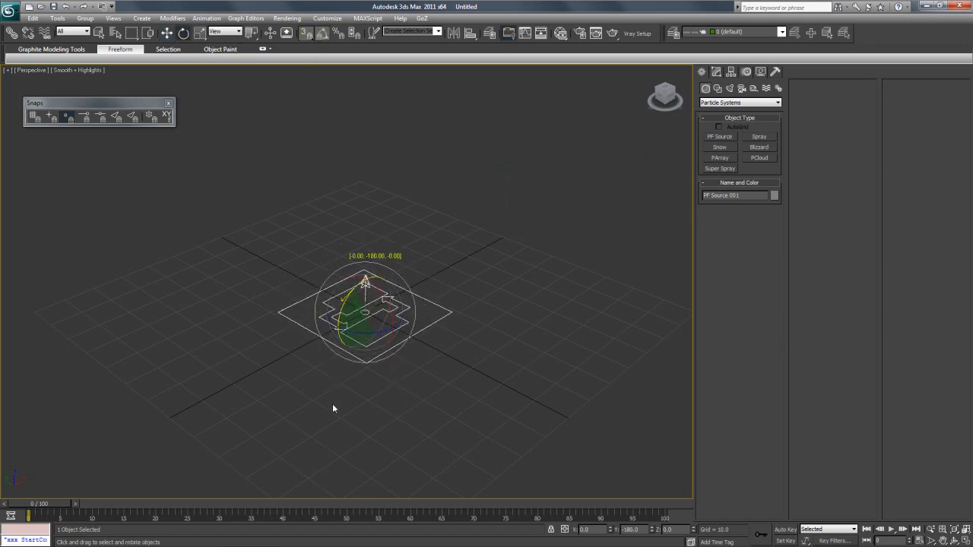
Open Particle View for the particle source and separate Event 001 from the source node in the flow diagram
{"action": "left_click", "coordinate": [945, 540]}
{"action": "left_click_drag", "start_coordinate": [668, 395], "coordinate": [515, 292]}
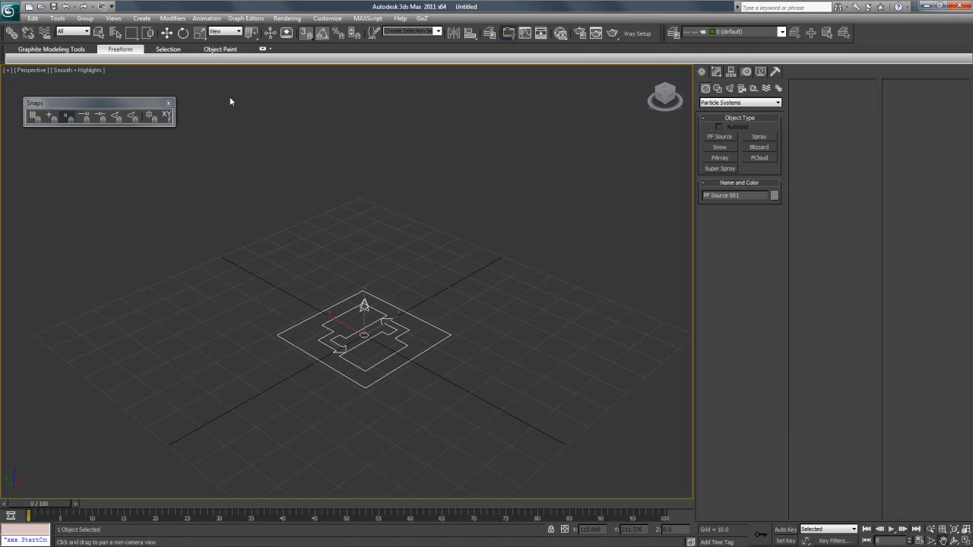
{"action": "middle_click_drag", "start_coordinate": [389, 219], "coordinate": [395, 242]}
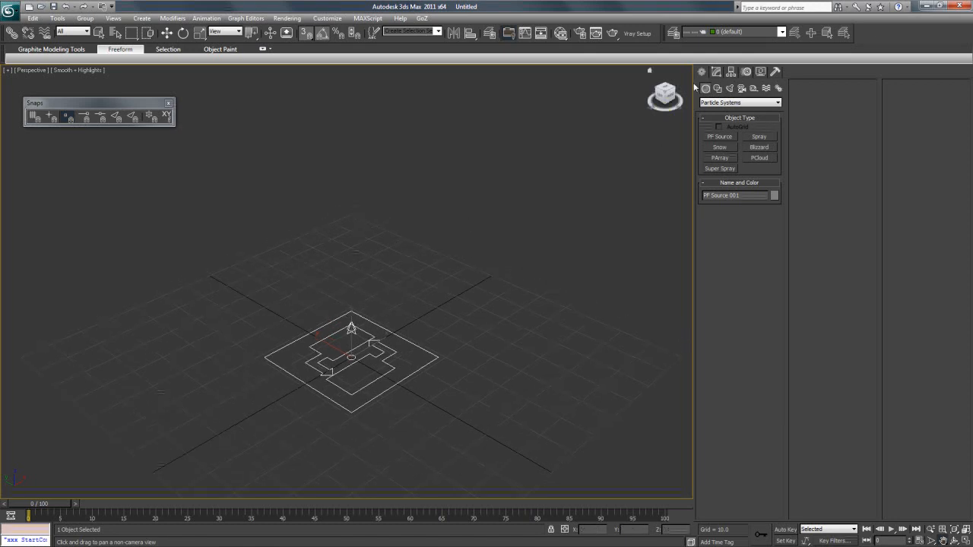
{"action": "left_click", "coordinate": [715, 73]}
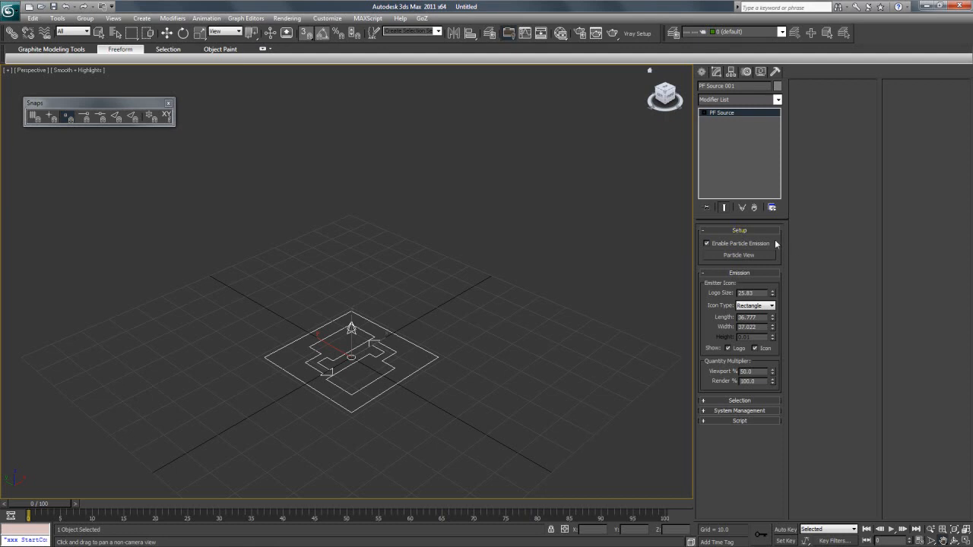
{"action": "left_click", "coordinate": [739, 255]}
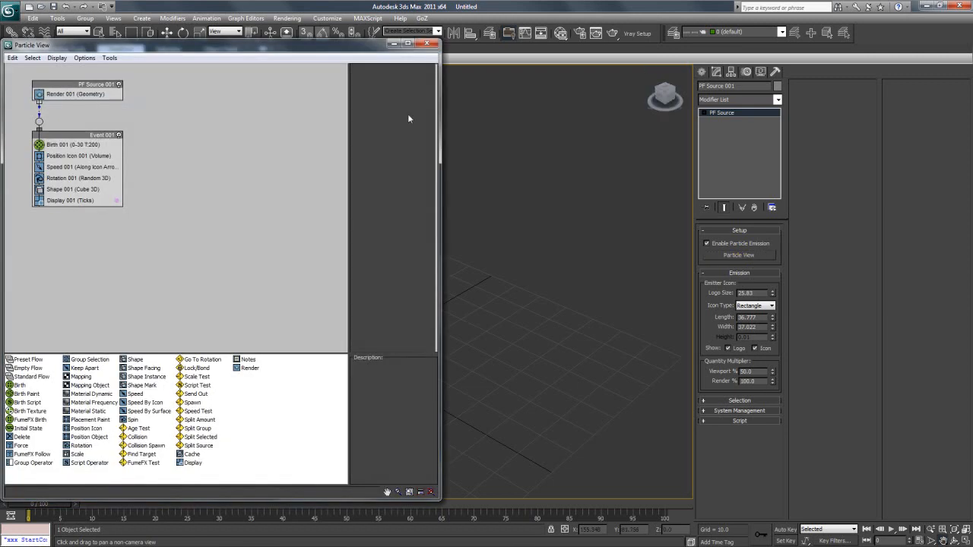
{"action": "left_click_drag", "start_coordinate": [423, 63], "coordinate": [421, 137]}
{"action": "left_click_drag", "start_coordinate": [296, 147], "coordinate": [650, 108]}
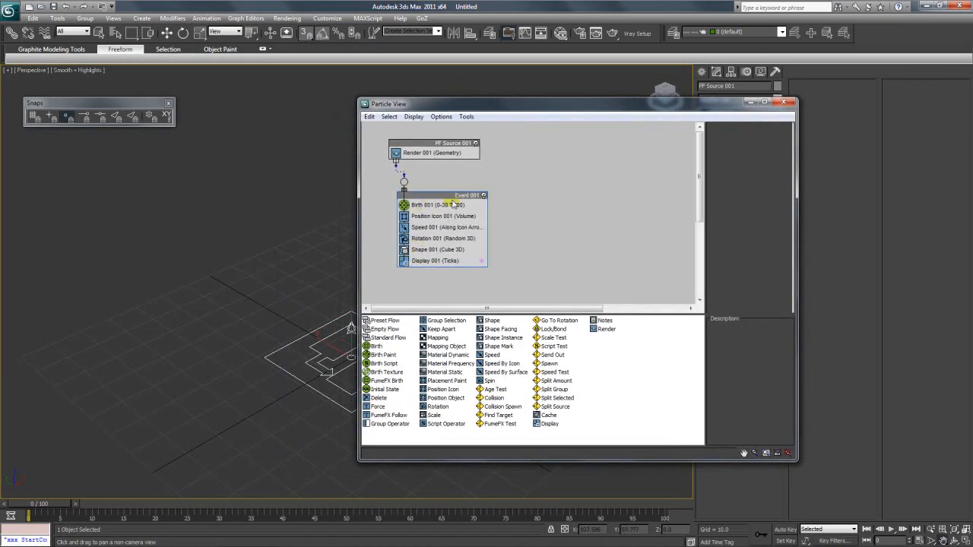
{"action": "left_click_drag", "start_coordinate": [413, 198], "coordinate": [570, 214]}
{"action": "left_click_drag", "start_coordinate": [452, 110], "coordinate": [553, 129]}
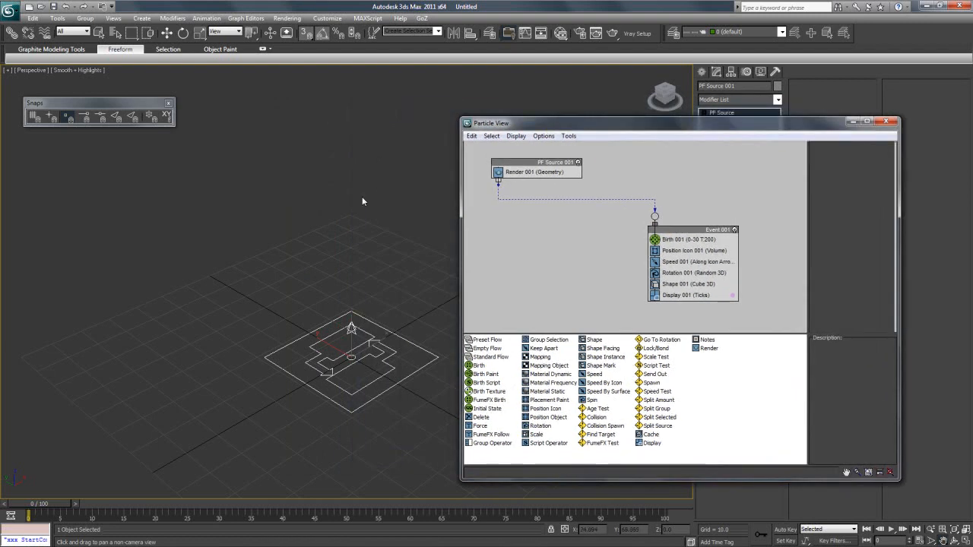
Rename the particle source as FX_Emitter
{"action": "left_click", "coordinate": [162, 38]}
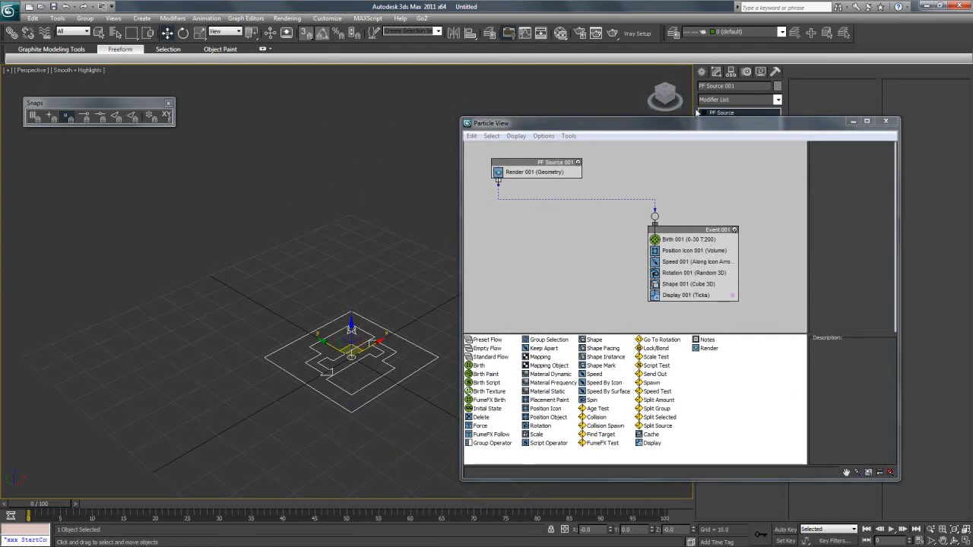
{"action": "key", "text": "Caps_Lock"}
{"action": "type", "text": "FX_E"}
{"action": "key", "text": "Caps_Lock"}
{"action": "type", "text": "mitter"}
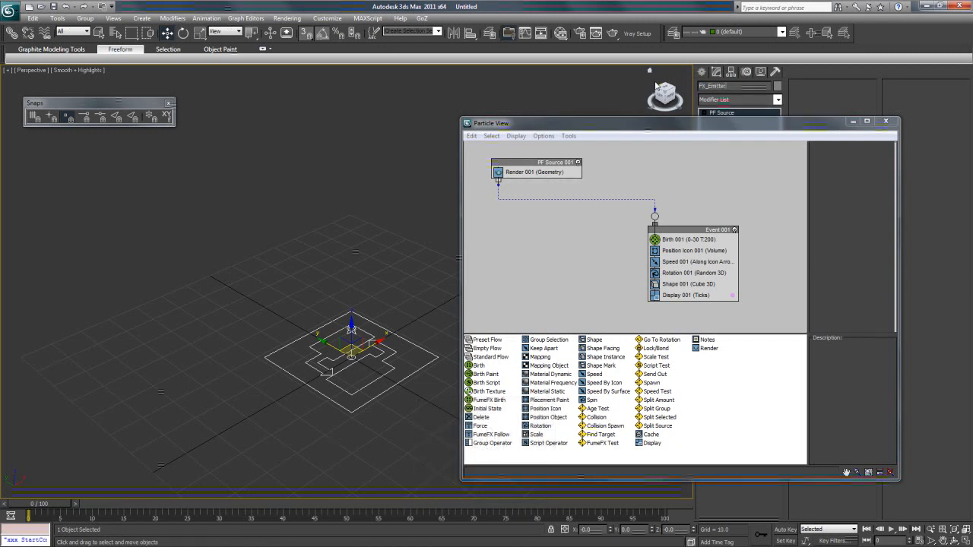
Arrange the flow diagram with Event 001 just below and beside the FX_Emitter node
{"action": "left_click_drag", "start_coordinate": [550, 165], "coordinate": [600, 167]}
{"action": "left_click_drag", "start_coordinate": [676, 229], "coordinate": [680, 212]}
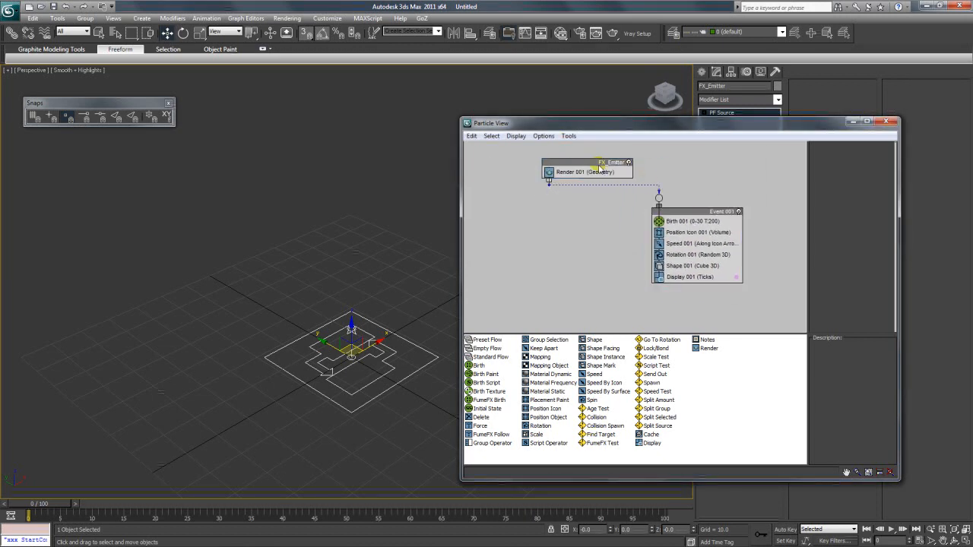
{"action": "left_click_drag", "start_coordinate": [600, 167], "coordinate": [569, 168]}
{"action": "left_click_drag", "start_coordinate": [694, 217], "coordinate": [632, 223]}
{"action": "left_click_drag", "start_coordinate": [582, 165], "coordinate": [571, 171]}
{"action": "left_click_drag", "start_coordinate": [633, 221], "coordinate": [608, 218]}
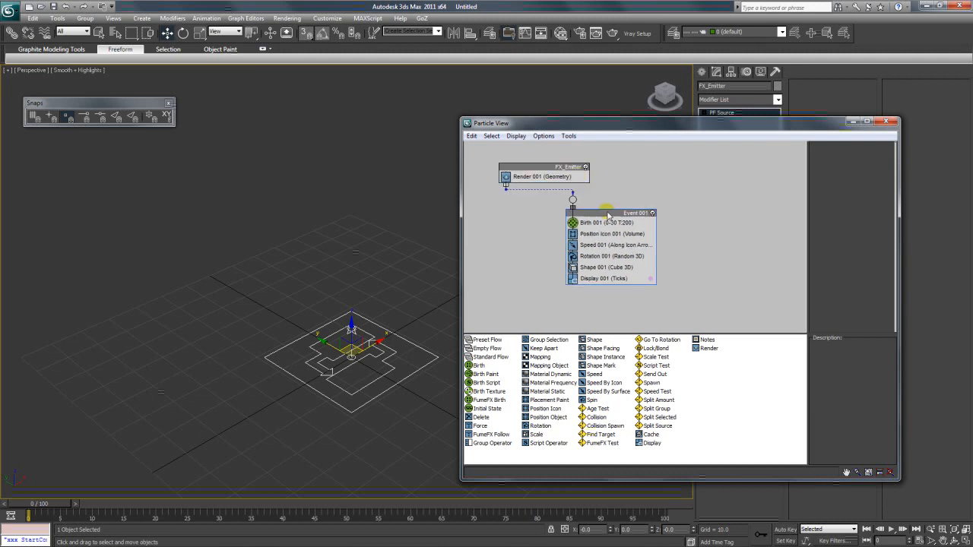
{"action": "left_click_drag", "start_coordinate": [591, 126], "coordinate": [557, 129]}
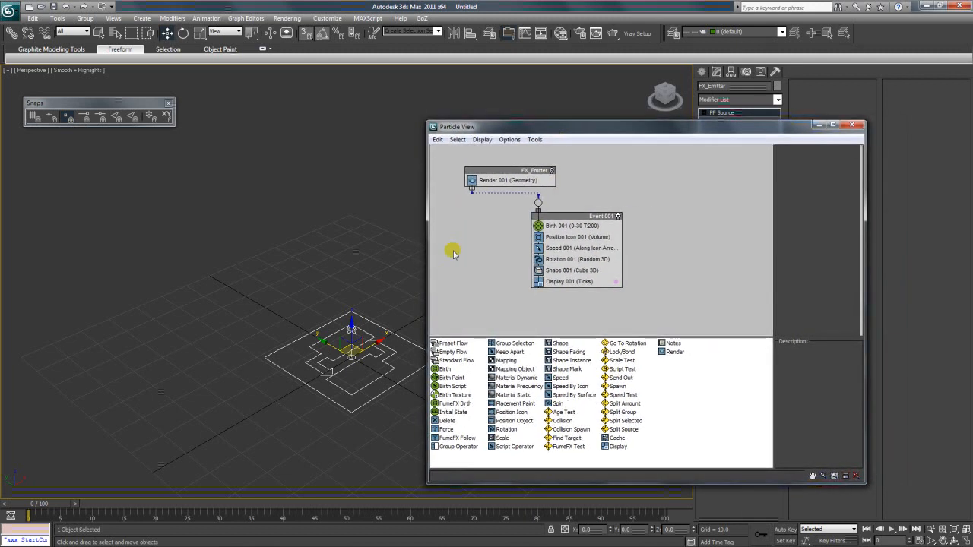
Scrub the timeline to frame 7 to preview the particles emitted from FX_Emitter
{"action": "left_click", "coordinate": [942, 541]}
{"action": "left_click_drag", "start_coordinate": [380, 361], "coordinate": [329, 286]}
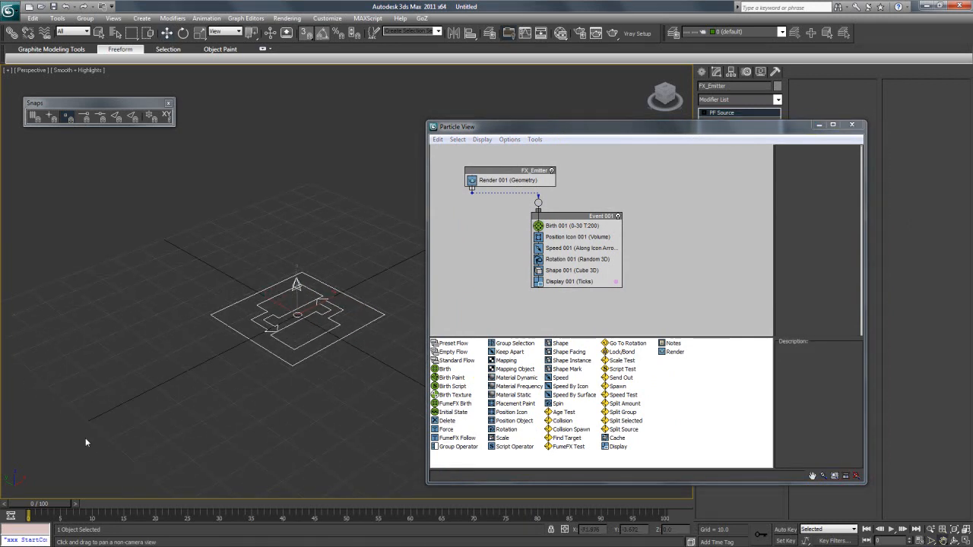
{"action": "left_click_drag", "start_coordinate": [61, 504], "coordinate": [84, 511]}
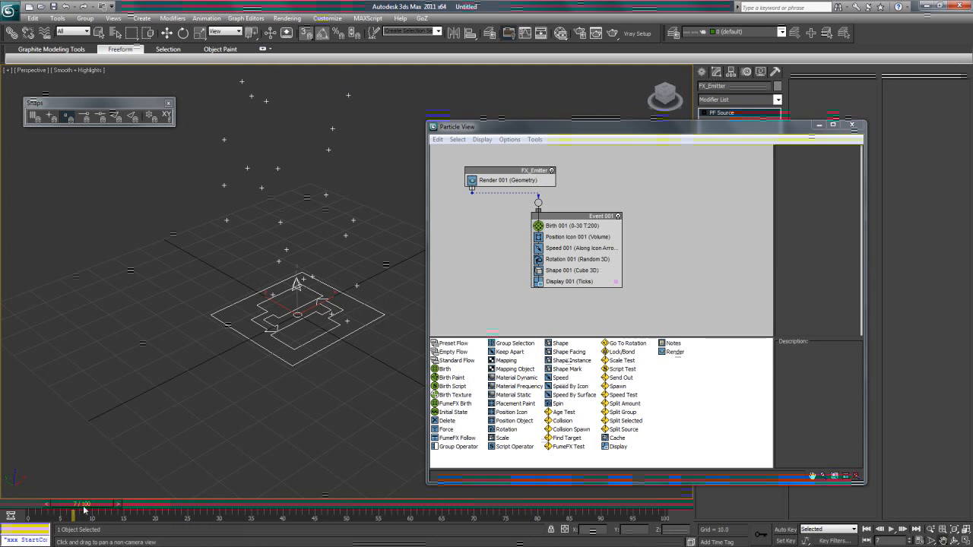
{"action": "left_click", "coordinate": [942, 536]}
{"action": "left_click_drag", "start_coordinate": [357, 296], "coordinate": [287, 323]}
{"action": "left_click", "coordinate": [167, 33]}
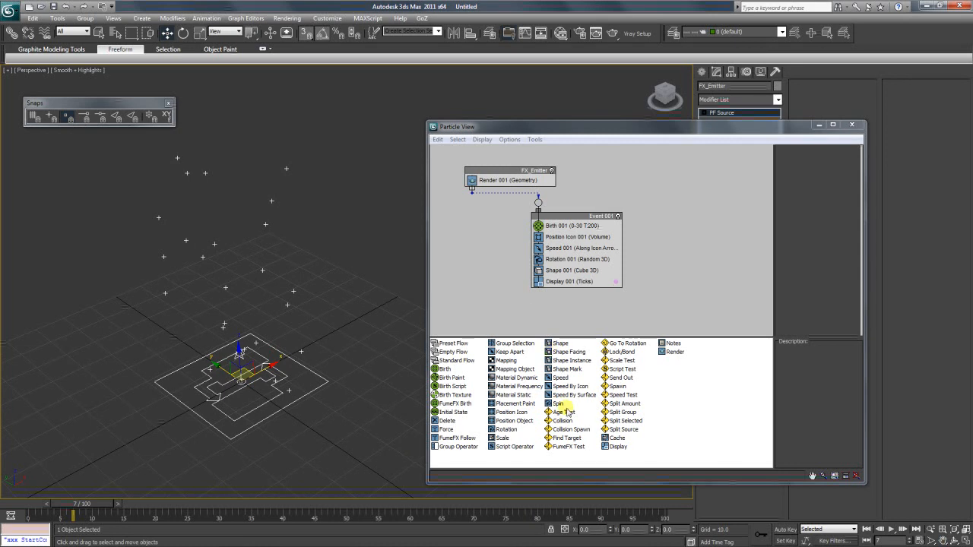
Add a Force operator at the end of Event 001 and show its parameters
{"action": "left_click_drag", "start_coordinate": [568, 126], "coordinate": [520, 120]}
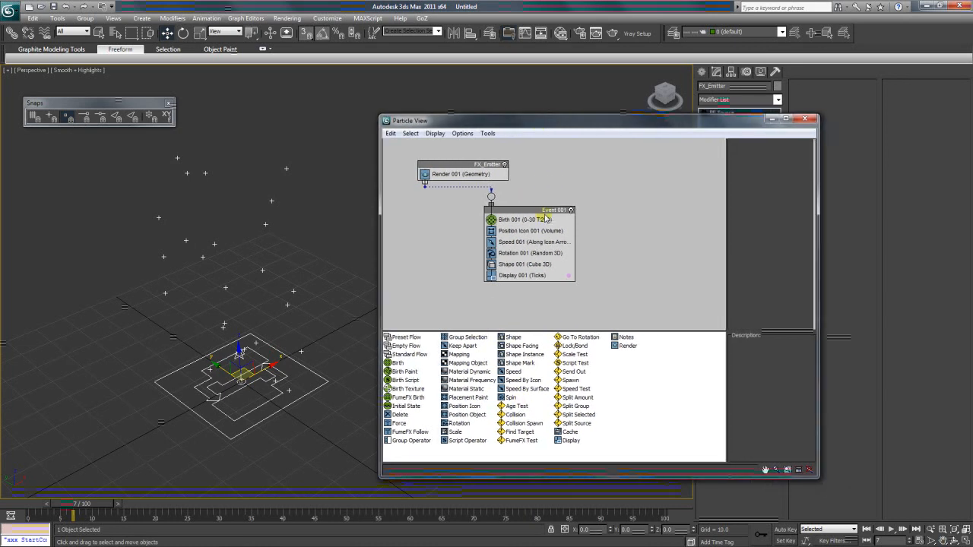
{"action": "left_click", "coordinate": [530, 354]}
{"action": "left_click", "coordinate": [513, 390]}
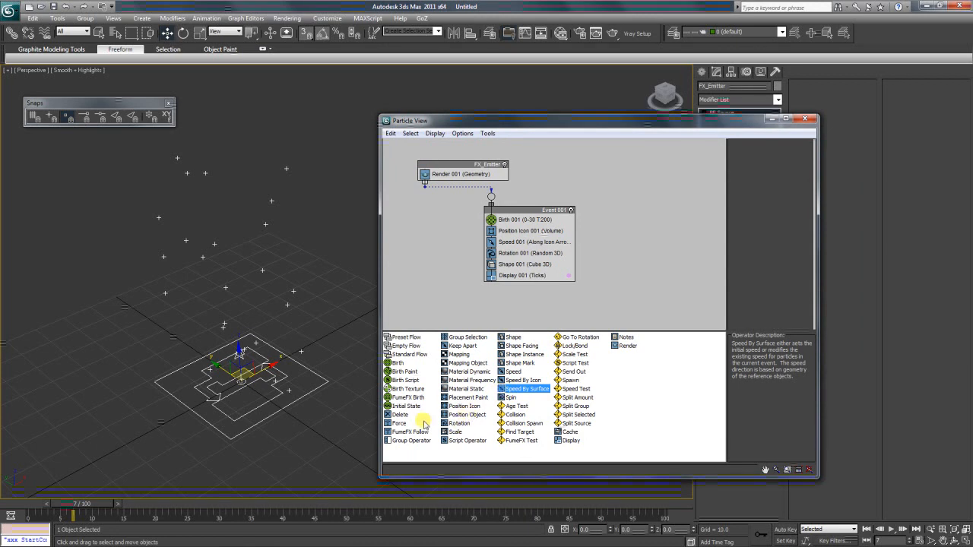
{"action": "left_click", "coordinate": [399, 424]}
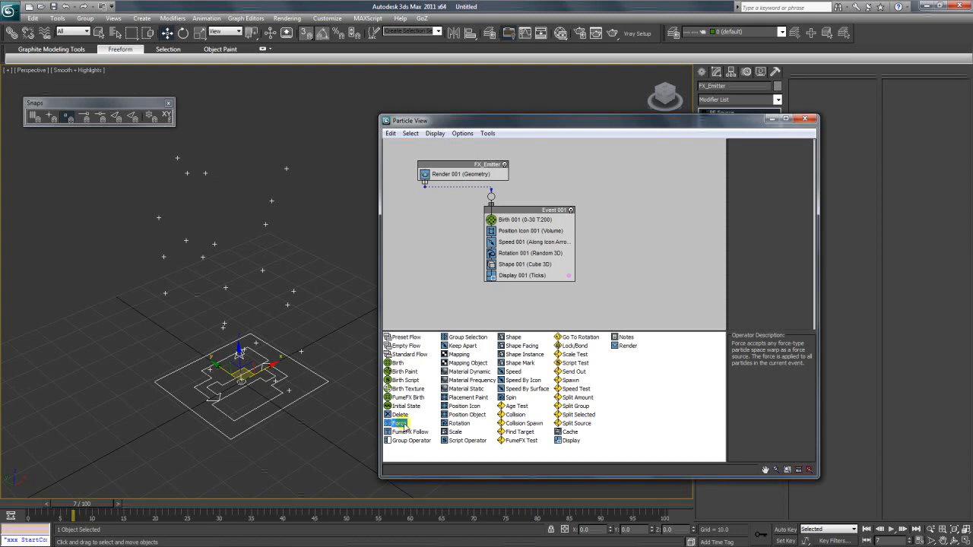
{"action": "left_click_drag", "start_coordinate": [400, 425], "coordinate": [508, 288]}
{"action": "left_click", "coordinate": [510, 287]}
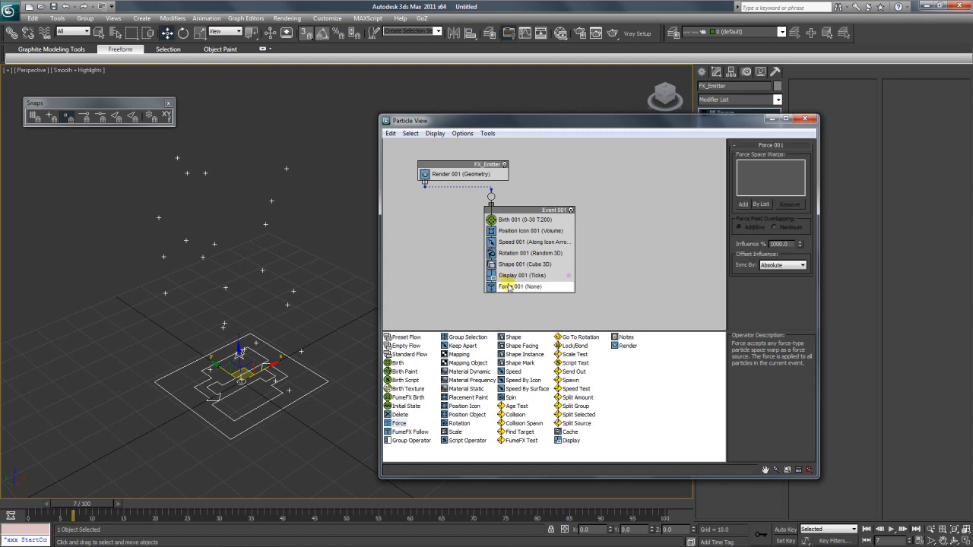
Reposition the Particle View window and minimize it to free the viewport
{"action": "left_click_drag", "start_coordinate": [576, 131], "coordinate": [503, 152]}
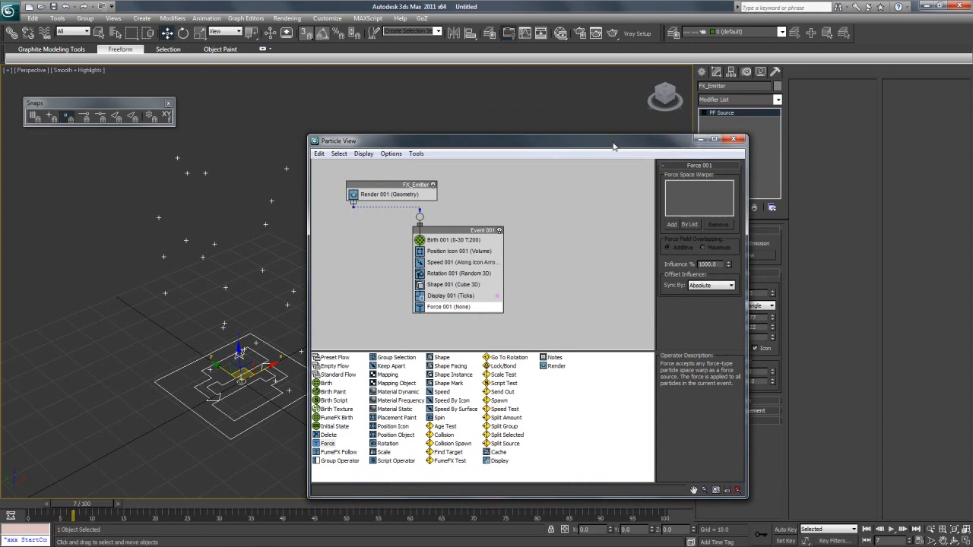
{"action": "left_click_drag", "start_coordinate": [615, 147], "coordinate": [583, 150]}
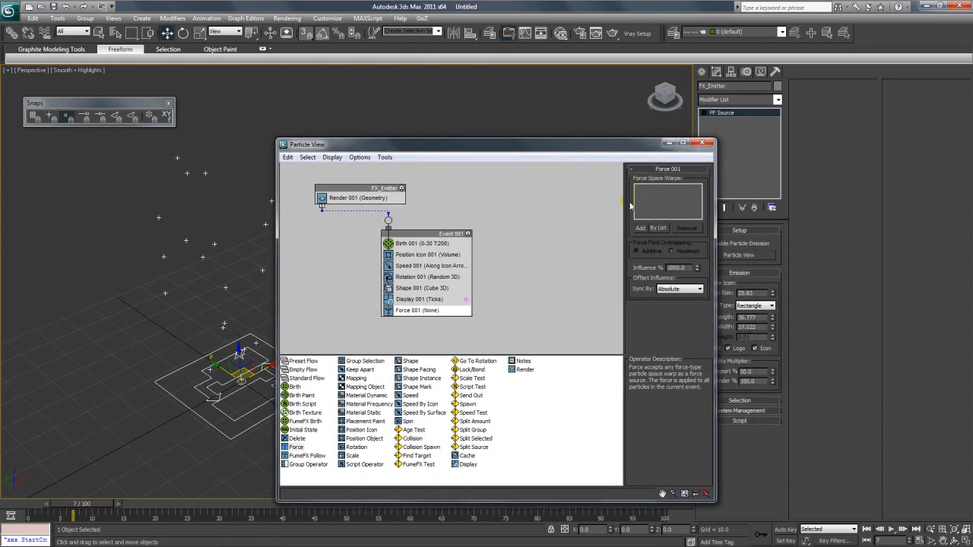
{"action": "left_click_drag", "start_coordinate": [600, 151], "coordinate": [603, 143]}
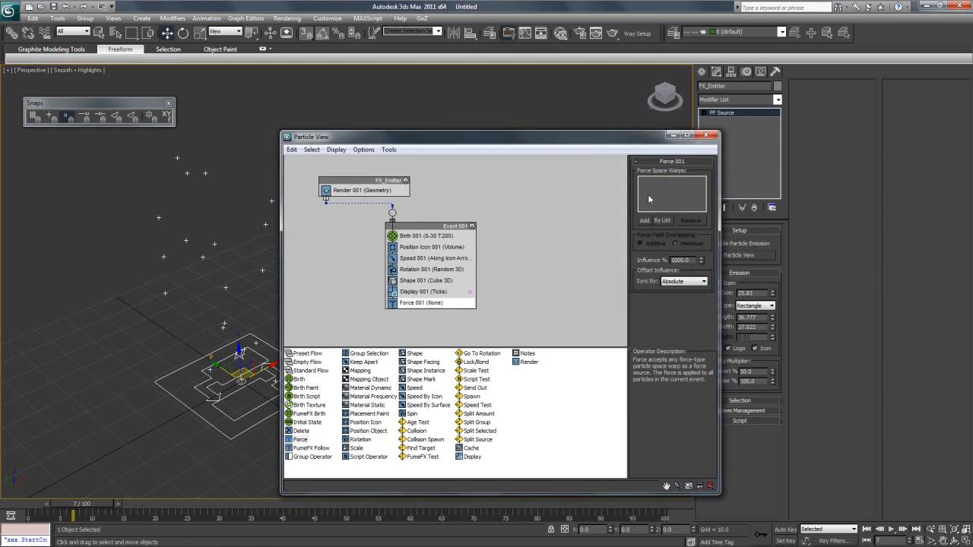
{"action": "left_click_drag", "start_coordinate": [644, 140], "coordinate": [629, 131]}
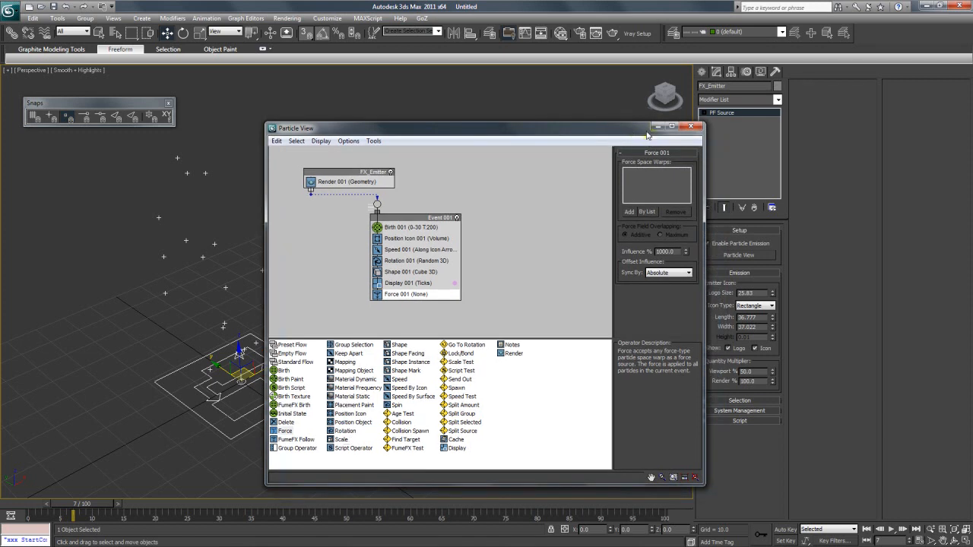
{"action": "left_click", "coordinate": [655, 129]}
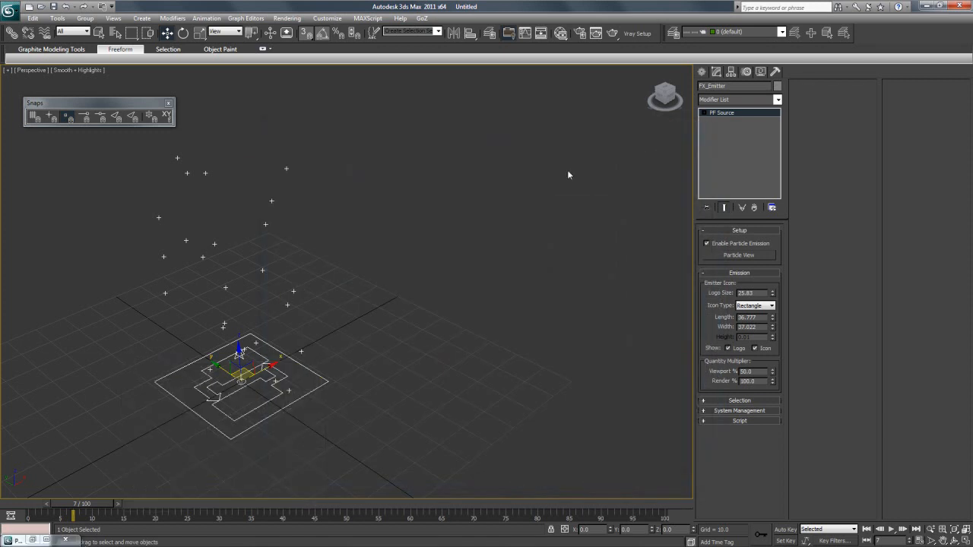
Create a Wind space warp behind FX_Emitter with an icon size of about 16.4
{"action": "left_click", "coordinate": [701, 71]}
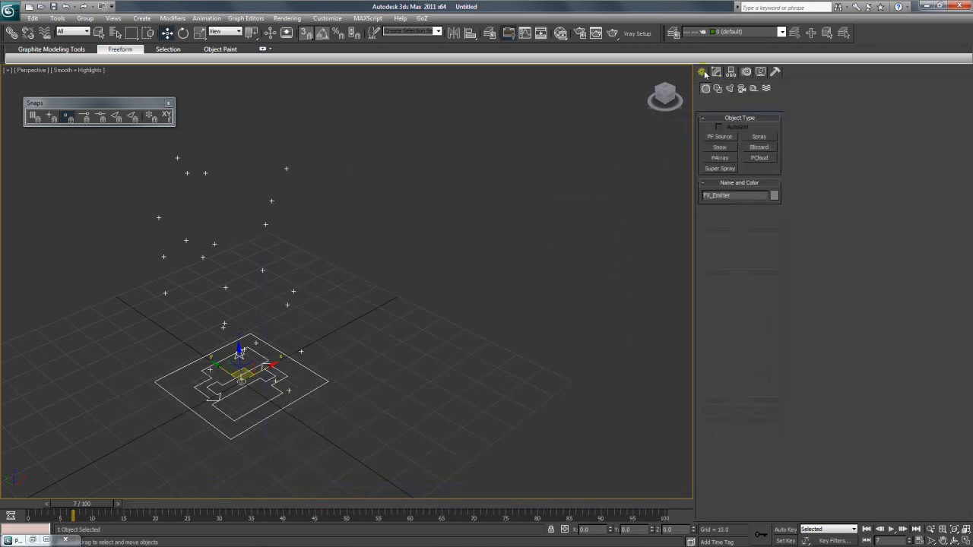
{"action": "left_click", "coordinate": [767, 88]}
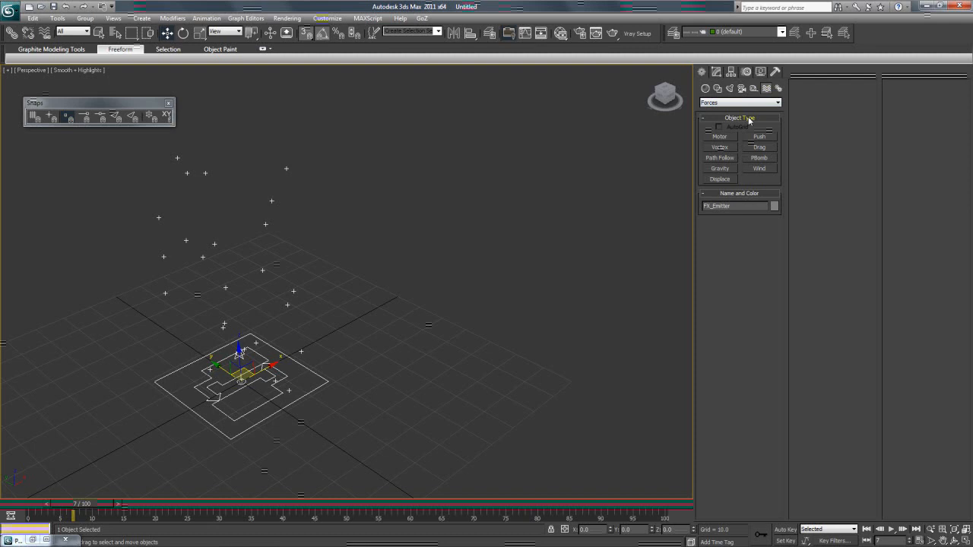
{"action": "left_click", "coordinate": [750, 102]}
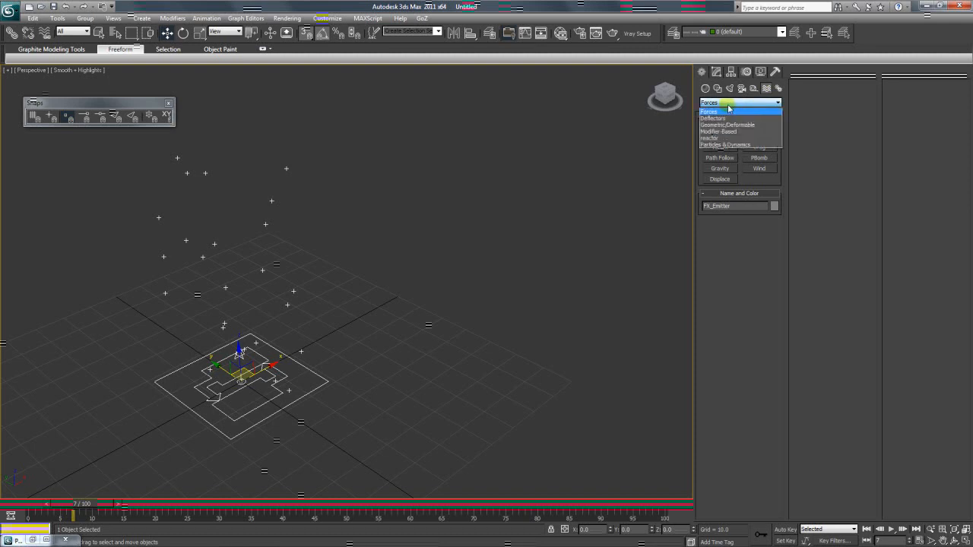
{"action": "left_click", "coordinate": [745, 153]}
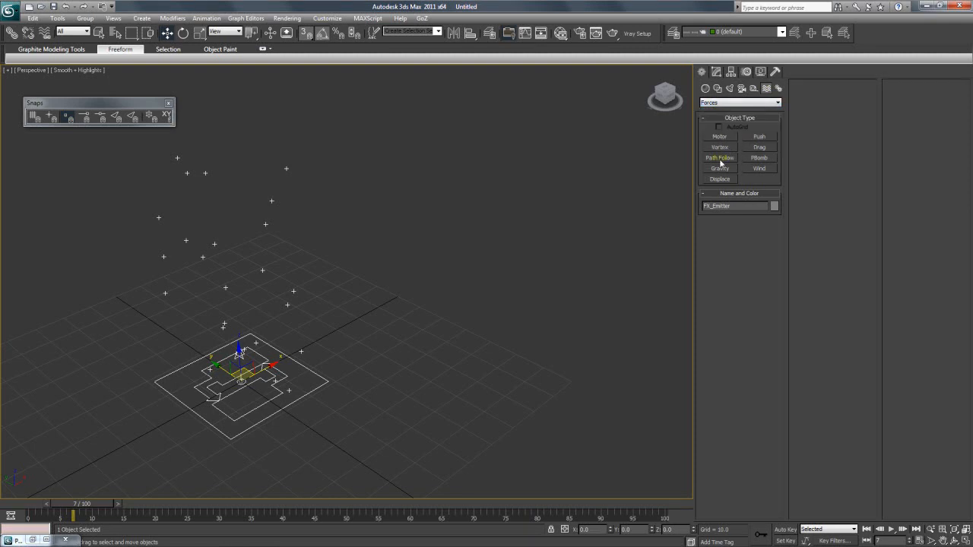
{"action": "left_click", "coordinate": [760, 169]}
{"action": "left_click_drag", "start_coordinate": [379, 309], "coordinate": [390, 367]}
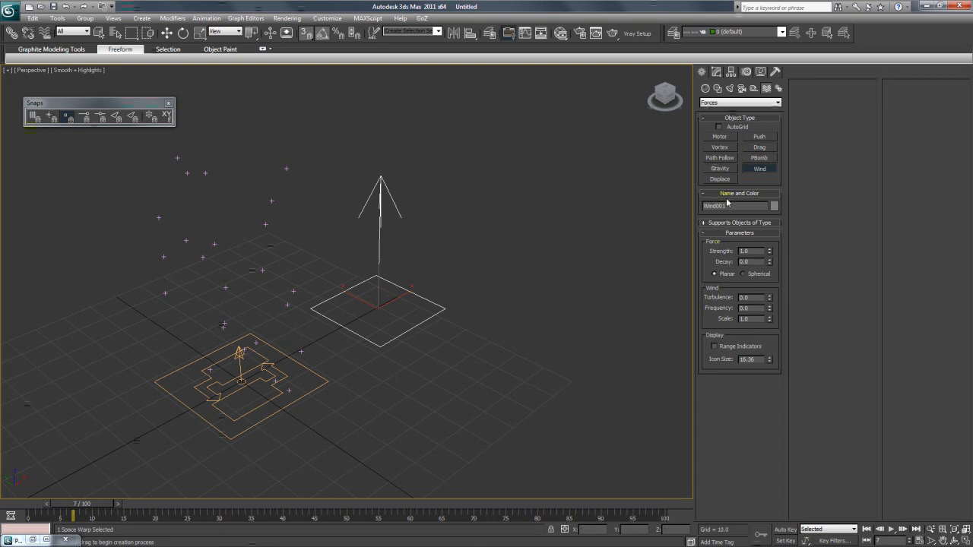
Create a Vortex space warp with an icon size of about 29.5 and align its center to FX_Emitter's center in X, Y and Z
{"action": "left_click", "coordinate": [719, 149]}
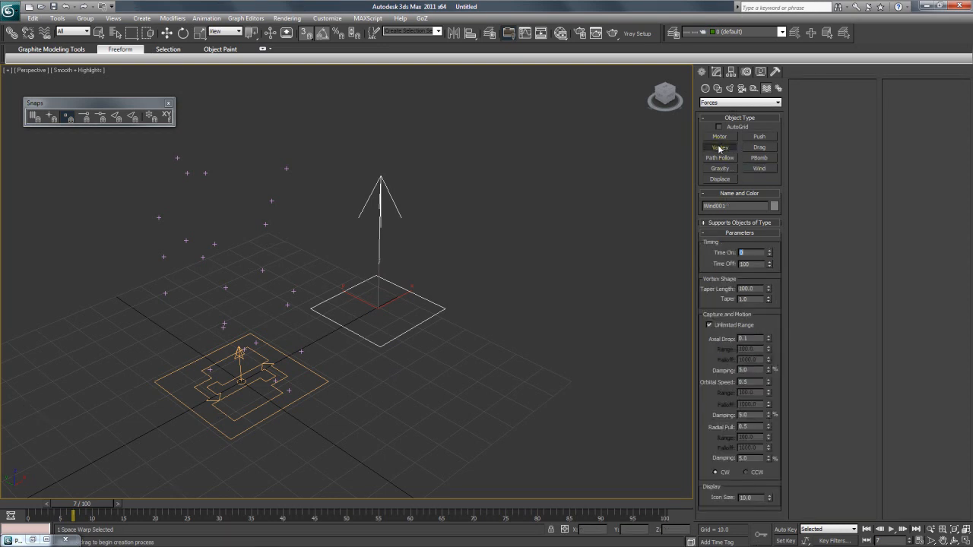
{"action": "left_click_drag", "start_coordinate": [333, 359], "coordinate": [349, 400]}
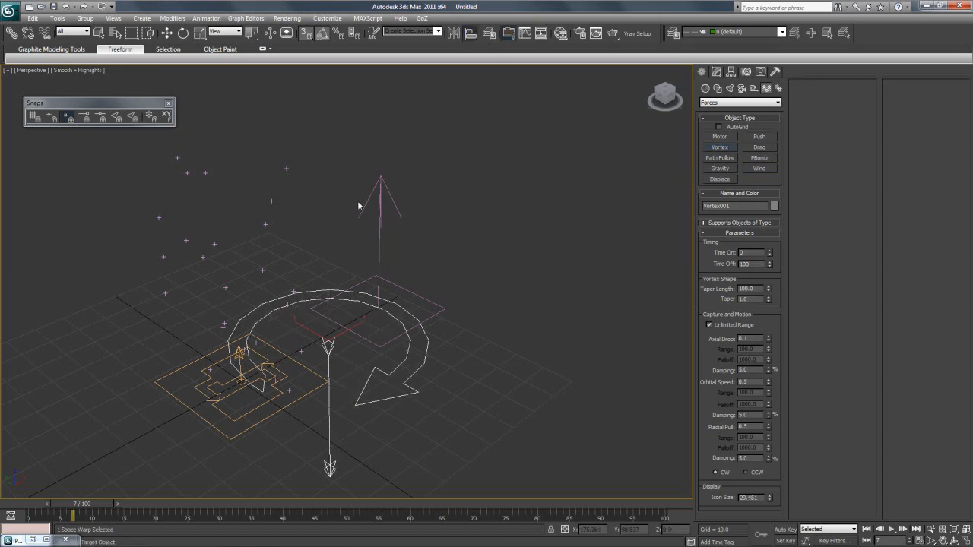
{"action": "left_click", "coordinate": [281, 378]}
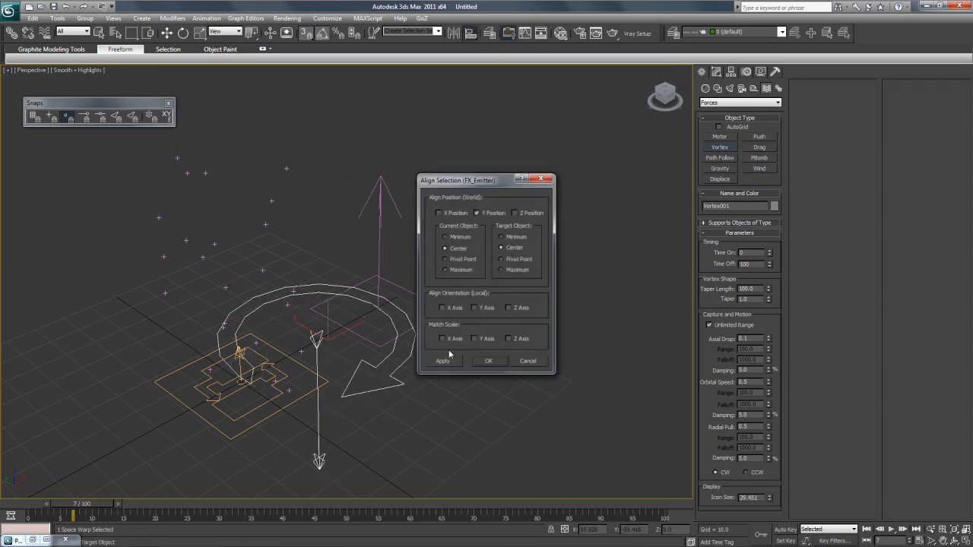
{"action": "left_click", "coordinate": [452, 213]}
{"action": "left_click", "coordinate": [521, 215]}
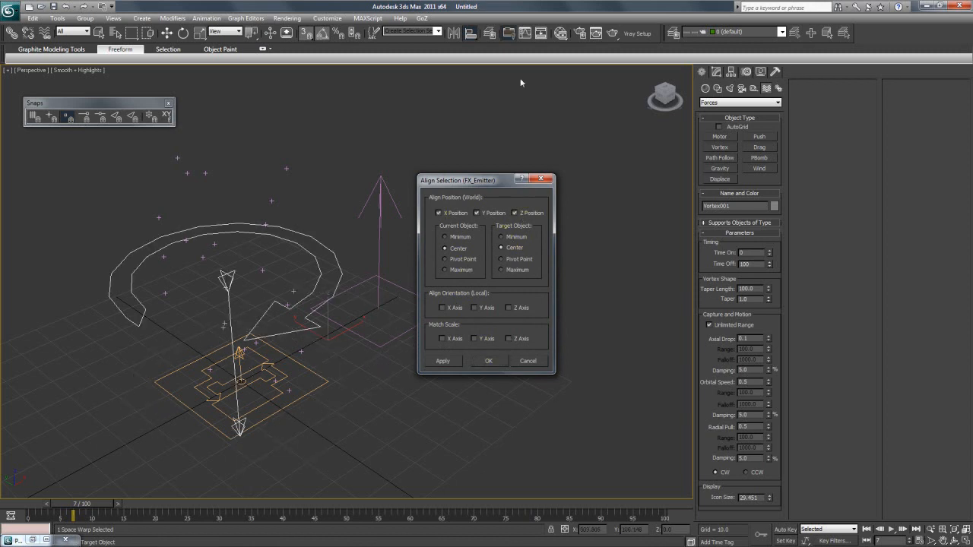
{"action": "left_click", "coordinate": [489, 361]}
{"action": "left_click_drag", "start_coordinate": [226, 272], "coordinate": [175, 152]}
{"action": "key", "text": "ctrl+z"}
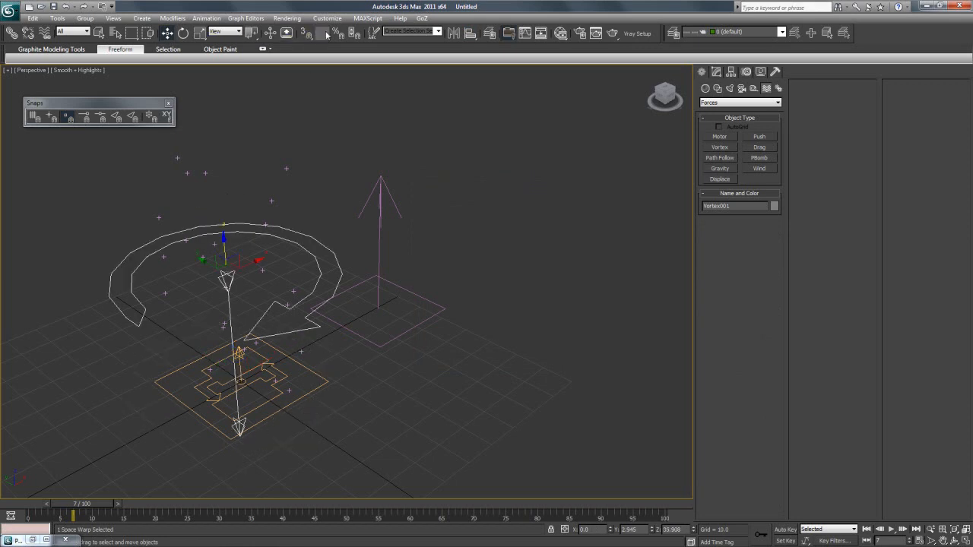
Raise the Vortex icon well above FX_Emitter and rotate the Wind icon so its arrow tilts toward the emitter's particles
{"action": "left_click_drag", "start_coordinate": [223, 240], "coordinate": [217, 163]}
{"action": "left_click", "coordinate": [394, 284]}
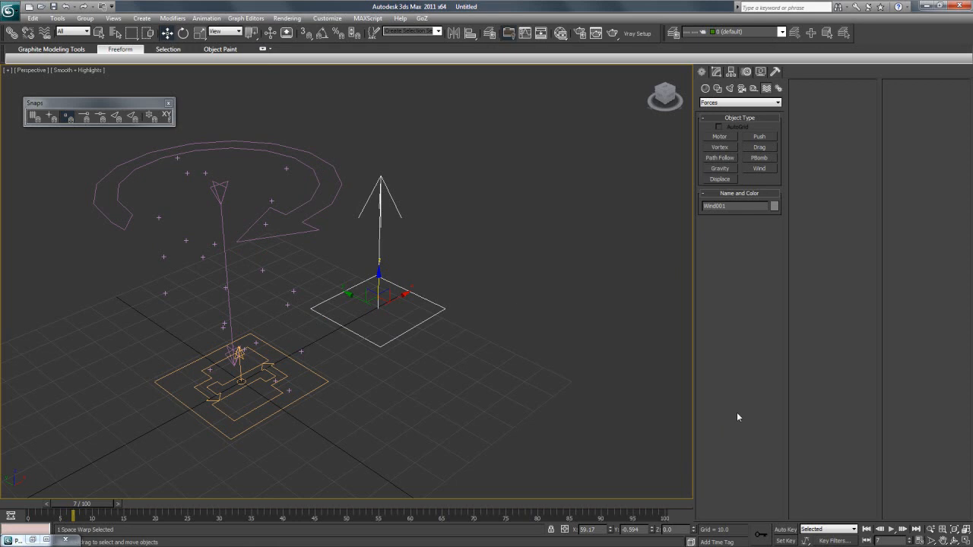
{"action": "key", "text": "e"}
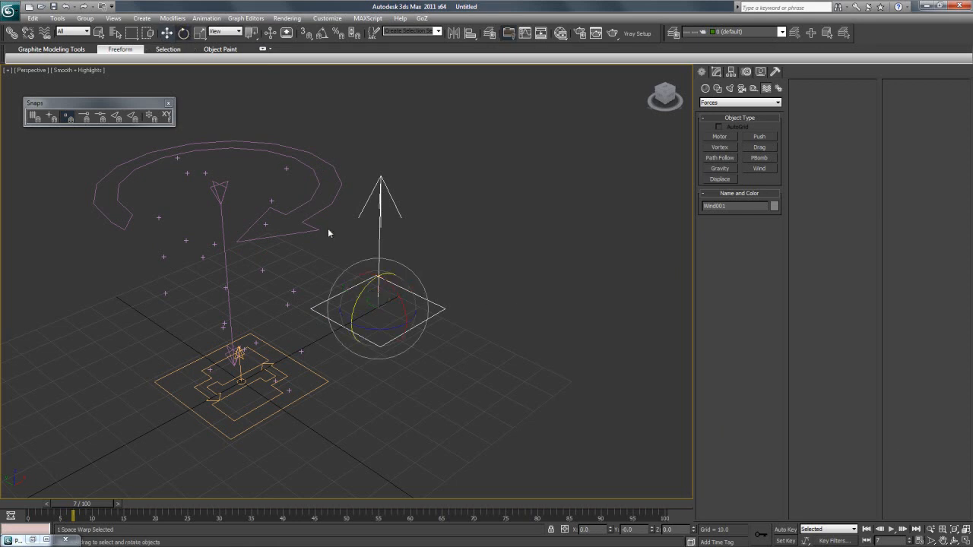
{"action": "left_click_drag", "start_coordinate": [371, 289], "coordinate": [454, 347]}
{"action": "left_click", "coordinate": [942, 540]}
{"action": "scroll", "coordinate": [447, 339], "scroll_direction": "down", "scroll_amount": 5}
{"action": "scroll", "coordinate": [446, 343], "scroll_direction": "up", "scroll_amount": 3}
{"action": "key", "text": "w"}
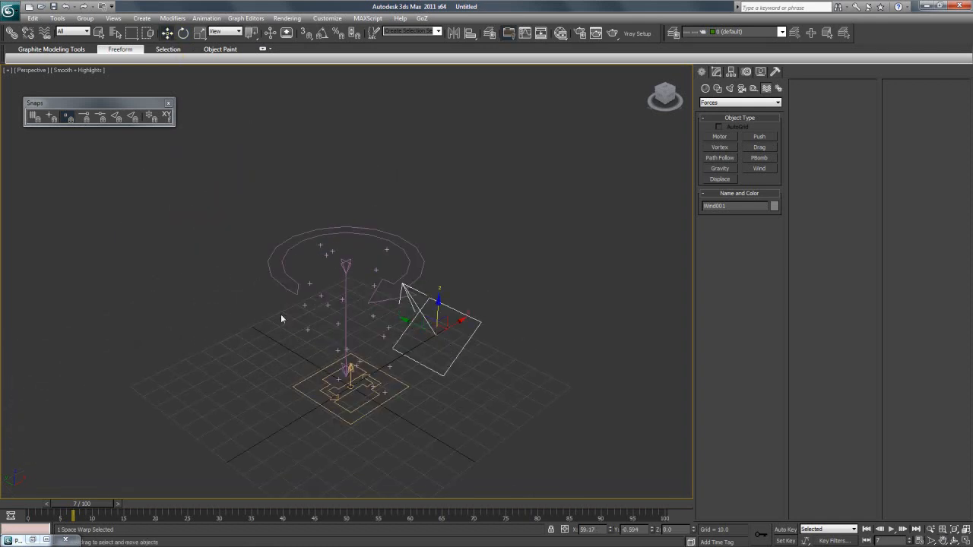
Open Particle View from FX_Emitter and position it clear of the space warps, with Event 001 shifted slightly
{"action": "left_click", "coordinate": [327, 398]}
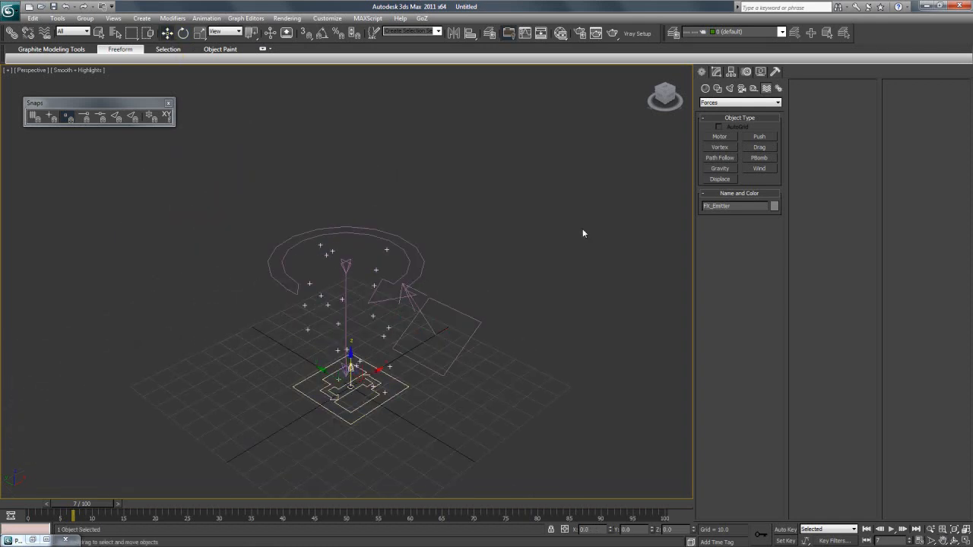
{"action": "left_click", "coordinate": [716, 72]}
{"action": "left_click", "coordinate": [753, 255]}
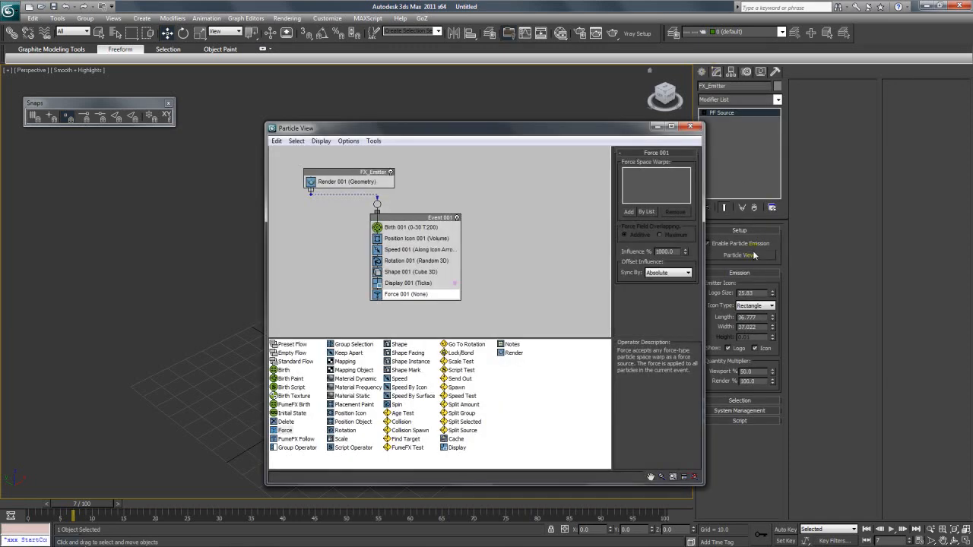
{"action": "left_click_drag", "start_coordinate": [512, 131], "coordinate": [745, 133]}
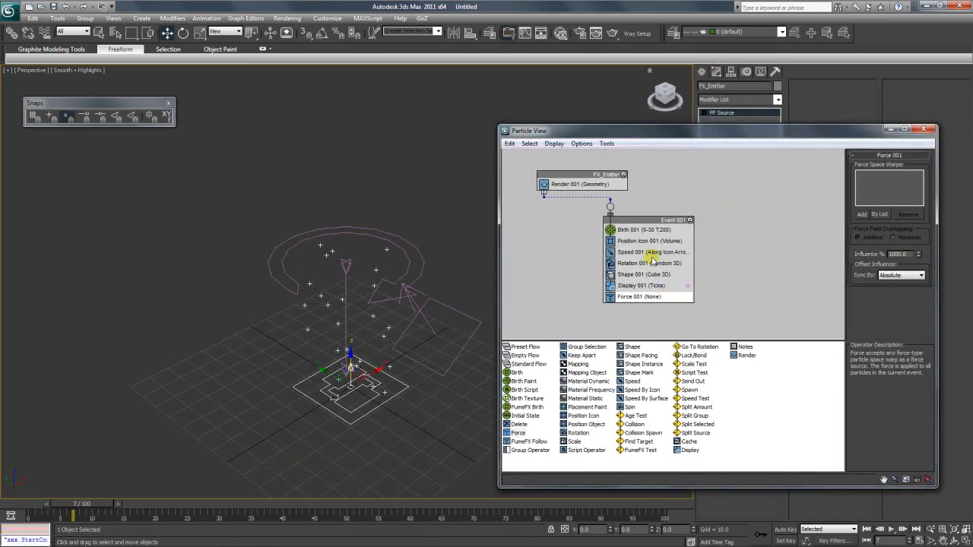
{"action": "left_click_drag", "start_coordinate": [643, 220], "coordinate": [632, 224]}
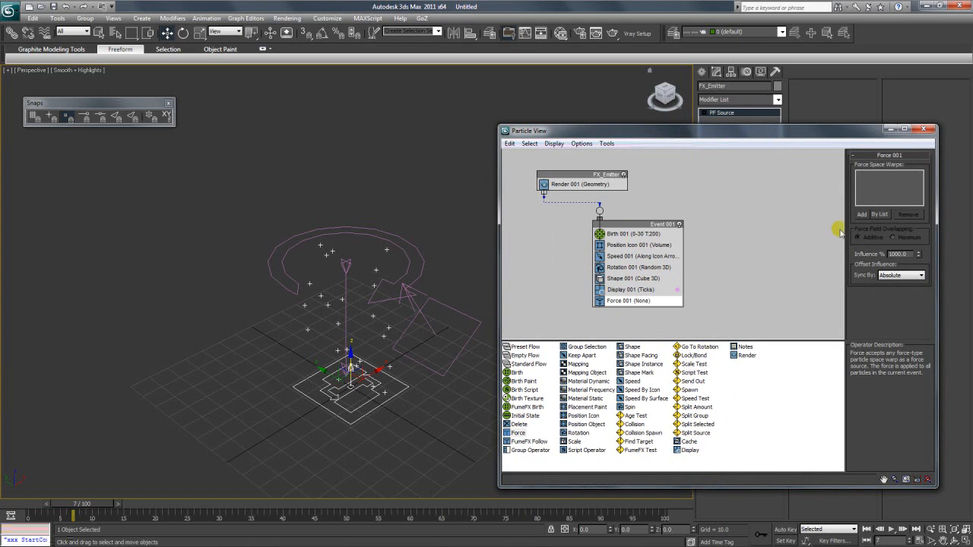
Add the Vortex001 and Wind001 space warps to the Force 001 operator by picking them in the viewport
{"action": "left_click", "coordinate": [866, 216]}
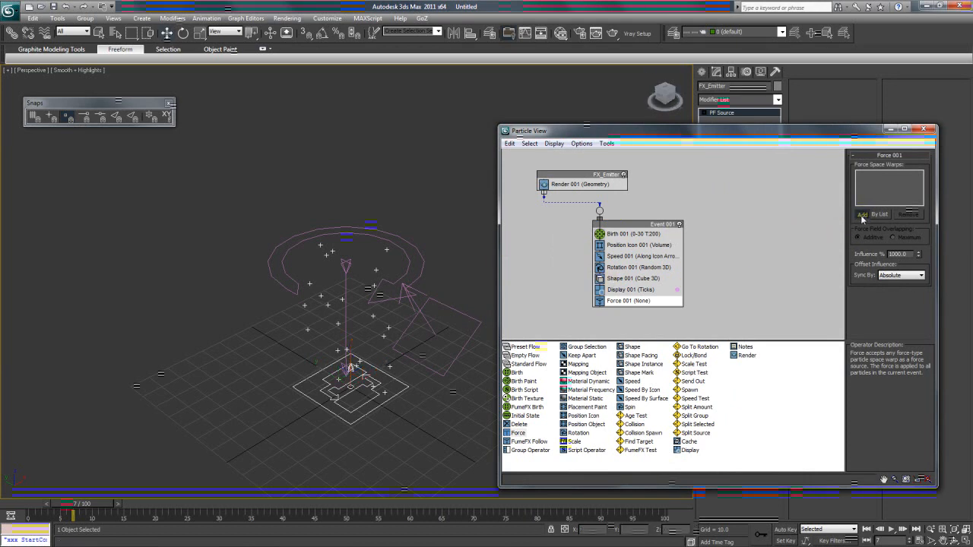
{"action": "left_click", "coordinate": [862, 216]}
{"action": "left_click", "coordinate": [421, 271]}
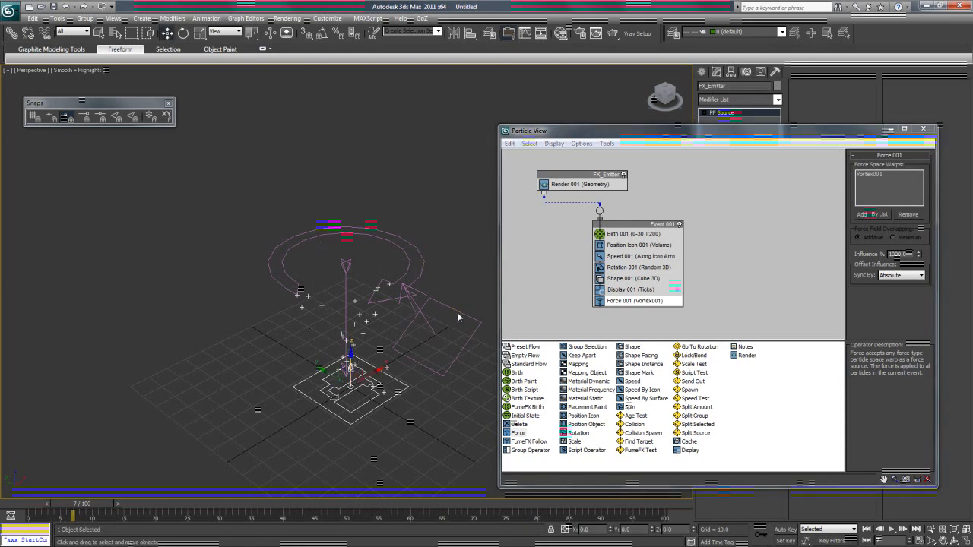
{"action": "left_click", "coordinate": [861, 216]}
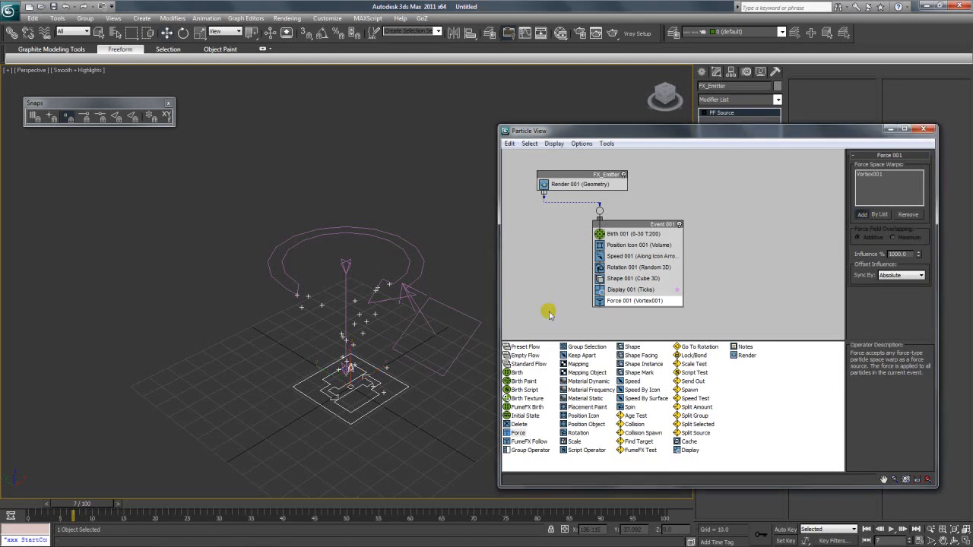
{"action": "left_click", "coordinate": [464, 313]}
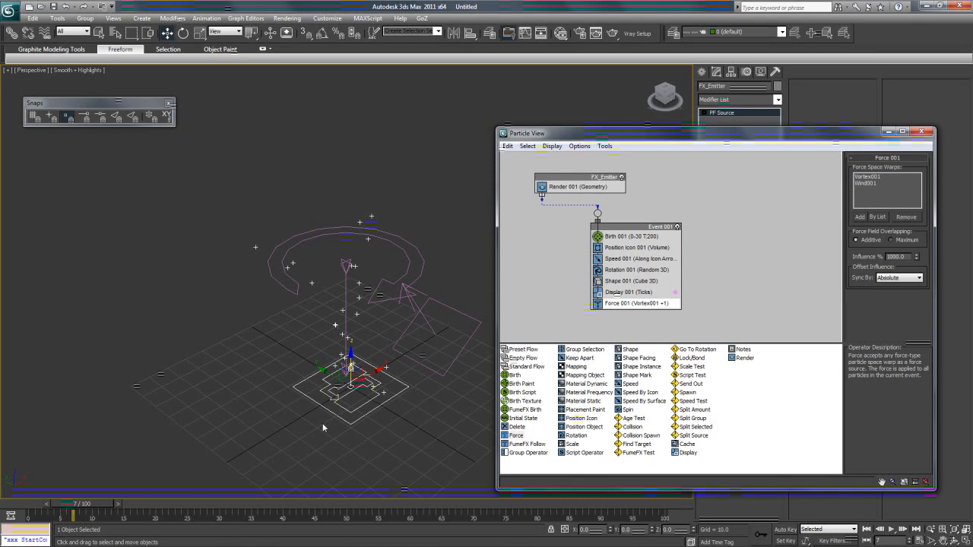
Advance the animation to frame 20 to preview the forces acting on the particles, and close Particle View
{"action": "left_click_drag", "start_coordinate": [73, 503], "coordinate": [145, 505]}
{"action": "key", "text": "w"}
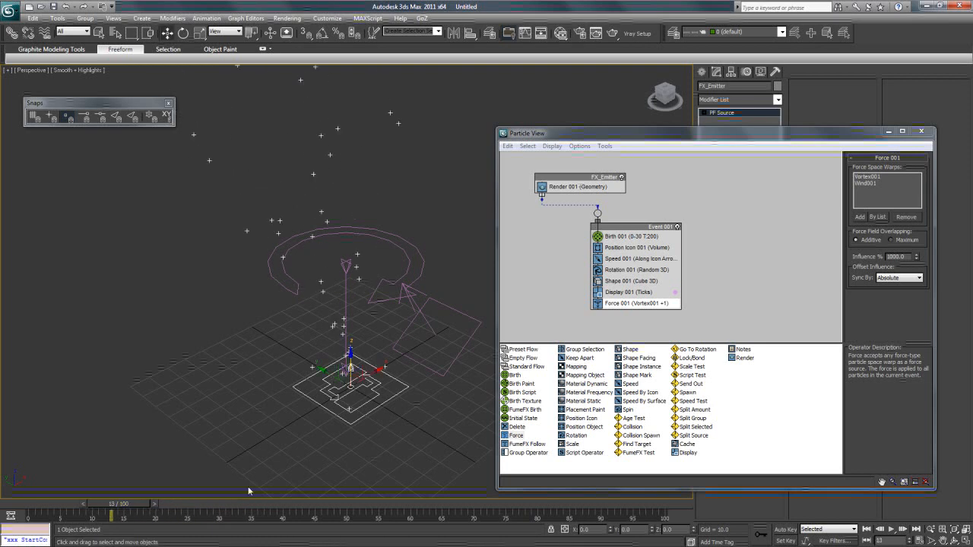
{"action": "middle_click_drag", "start_coordinate": [494, 382], "coordinate": [359, 325]}
{"action": "key", "text": "w"}
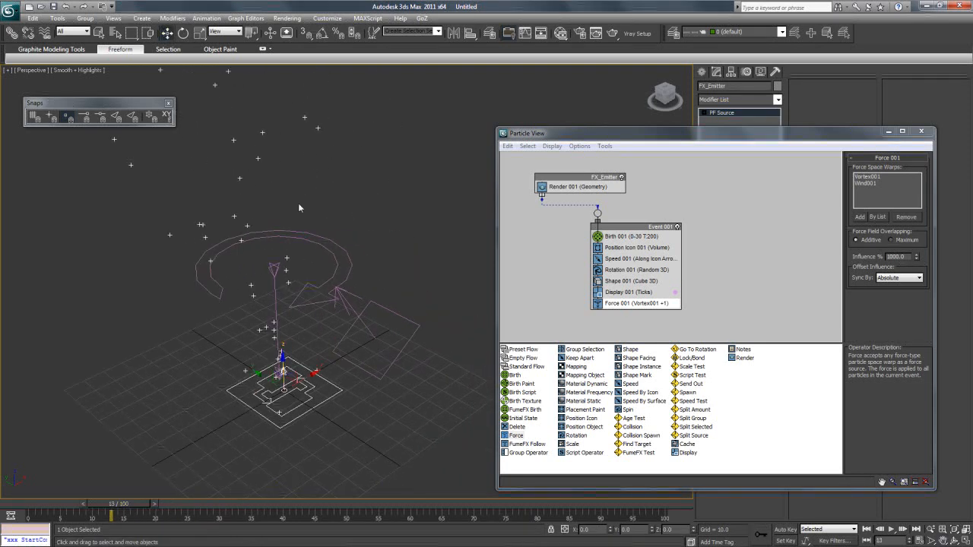
{"action": "left_click", "coordinate": [336, 259]}
{"action": "left_click", "coordinate": [332, 259]}
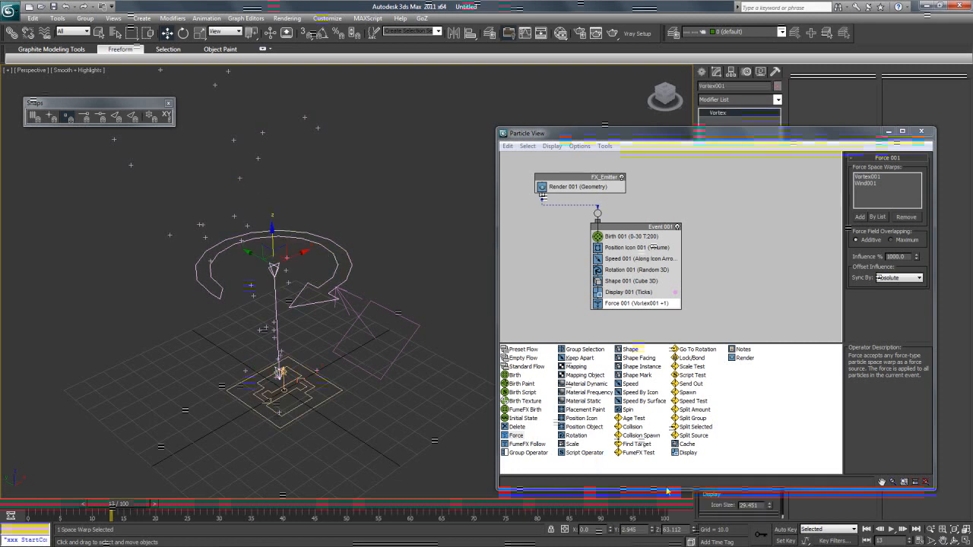
{"action": "left_click_drag", "start_coordinate": [128, 507], "coordinate": [168, 512]}
{"action": "left_click", "coordinate": [921, 131]}
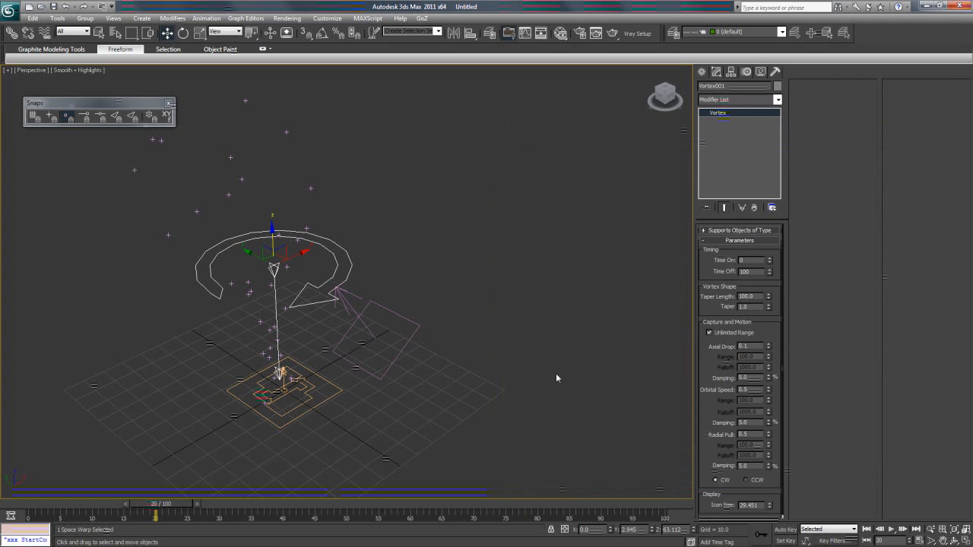
Rotate the Wind icon to lean away from FX_Emitter and tilt the Vortex icon diagonally in the same direction
{"action": "left_click", "coordinate": [955, 540]}
{"action": "left_click_drag", "start_coordinate": [384, 335], "coordinate": [338, 301]}
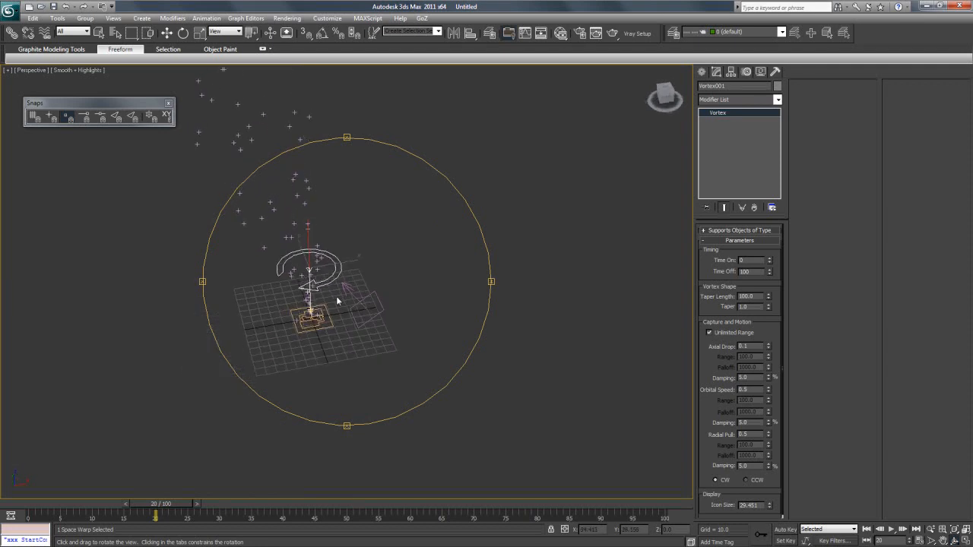
{"action": "left_click", "coordinate": [184, 34]}
{"action": "left_click", "coordinate": [371, 299]}
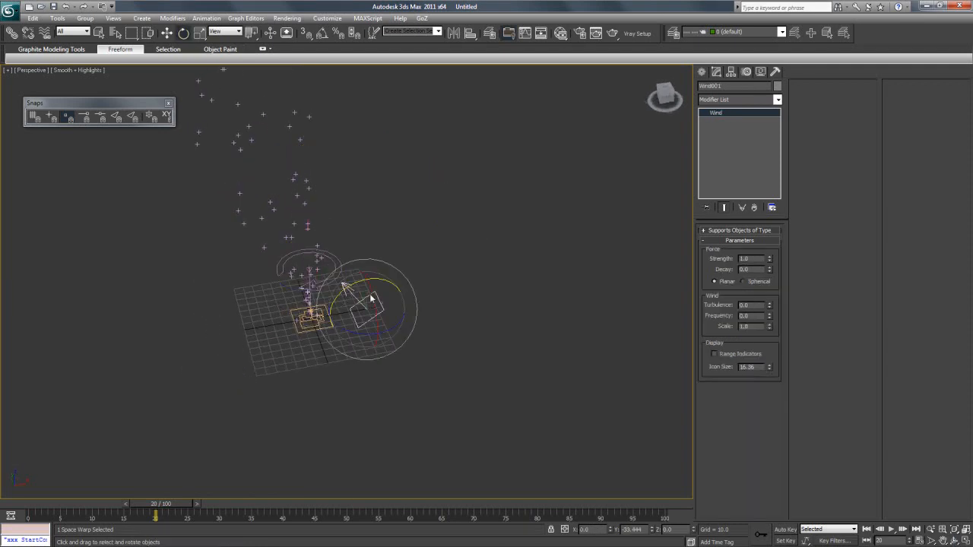
{"action": "left_click_drag", "start_coordinate": [343, 284], "coordinate": [586, 297]}
{"action": "left_click", "coordinate": [309, 256]}
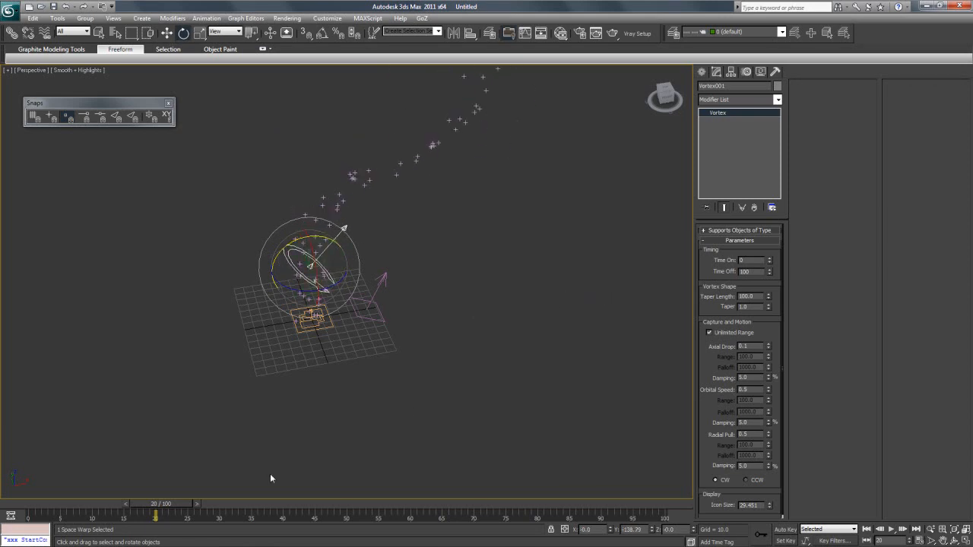
Set the Vortex's Time Off to 50, keeping the full particle trail in view
{"action": "left_click_drag", "start_coordinate": [683, 107], "coordinate": [859, 123]}
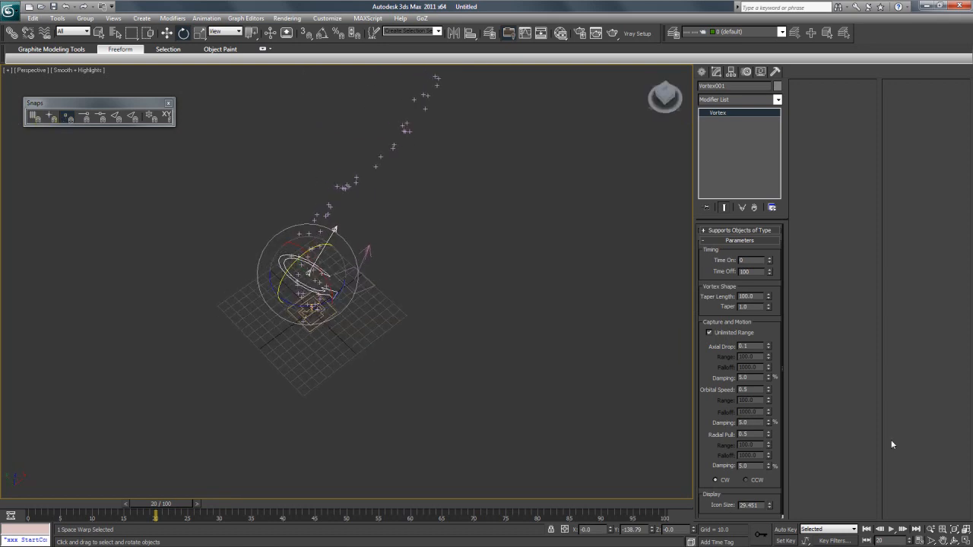
{"action": "left_click", "coordinate": [943, 540]}
{"action": "left_click_drag", "start_coordinate": [405, 287], "coordinate": [425, 370]}
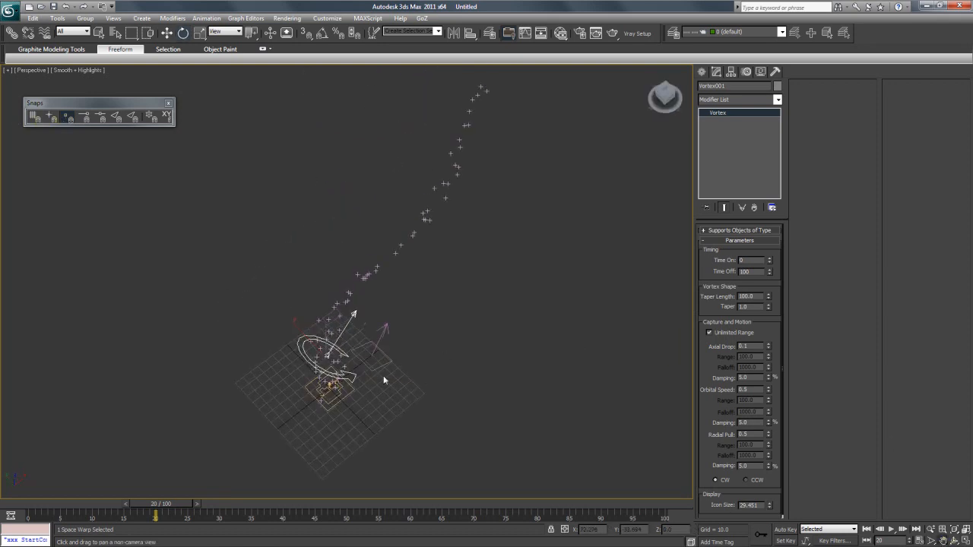
{"action": "mouse_move", "coordinate": [192, 507]}
{"action": "left_mouse_down"}
{"action": "mouse_move", "coordinate": [72, 507]}
{"action": "mouse_move", "coordinate": [206, 507]}
{"action": "mouse_move", "coordinate": [173, 509]}
{"action": "mouse_move", "coordinate": [191, 508]}
{"action": "left_mouse_up"}
{"action": "key", "text": "w"}
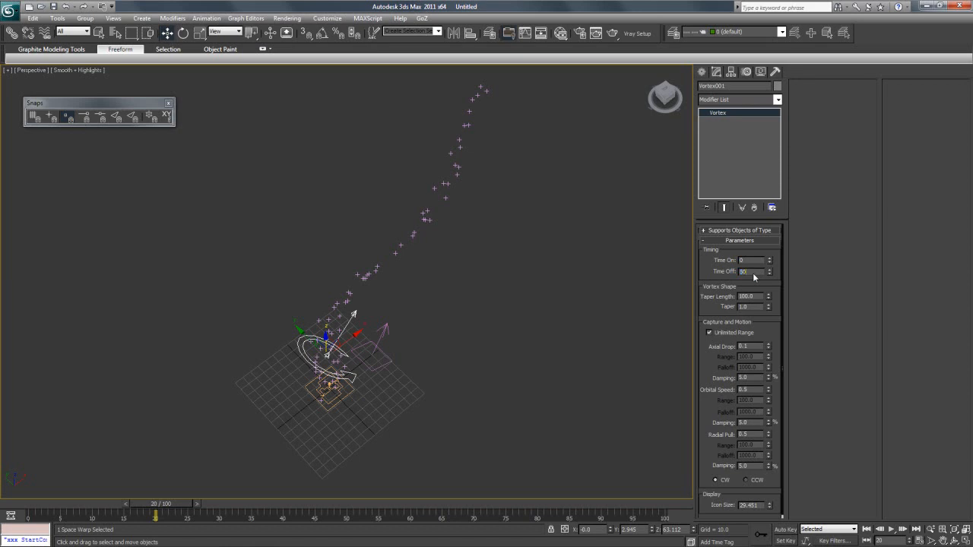
Scrub the animation forward to frame 49 and back to frame 30, examining the particle trail around the Vortex
{"action": "left_click_drag", "start_coordinate": [169, 503], "coordinate": [353, 509]}
{"action": "key", "text": "w"}
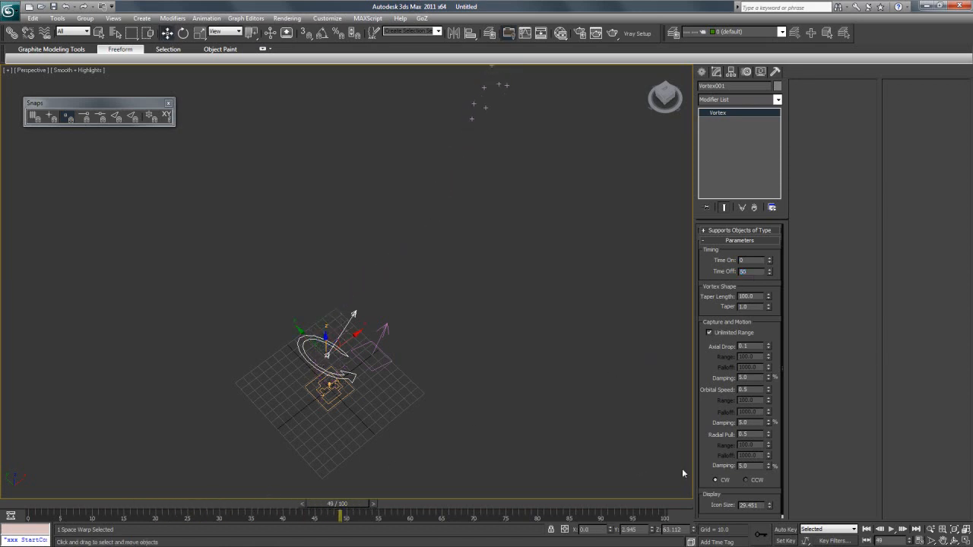
{"action": "middle_click_drag", "start_coordinate": [492, 366], "coordinate": [433, 413]}
{"action": "scroll", "coordinate": [410, 433], "scroll_direction": "down", "scroll_amount": 5}
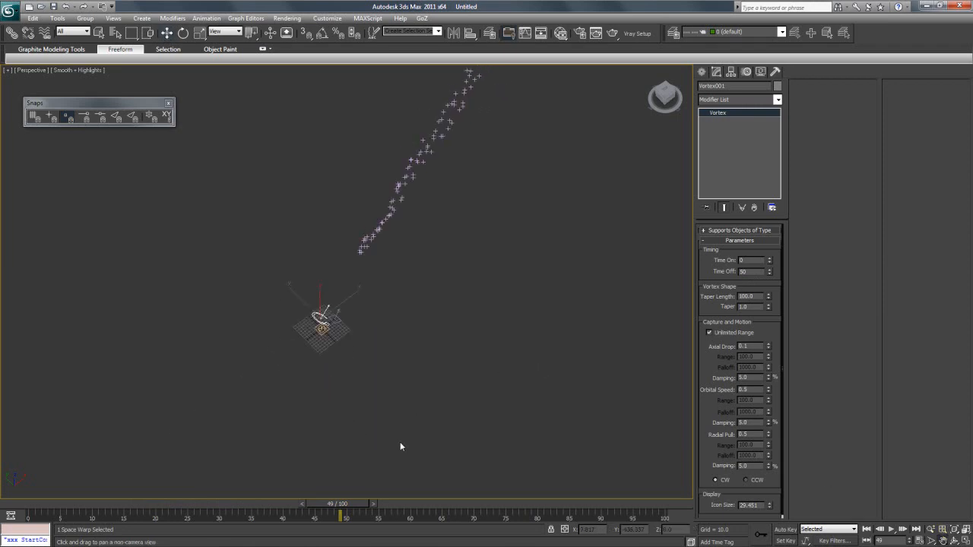
{"action": "left_click_drag", "start_coordinate": [355, 507], "coordinate": [231, 518]}
{"action": "scroll", "coordinate": [324, 395], "scroll_direction": "up", "scroll_amount": 5}
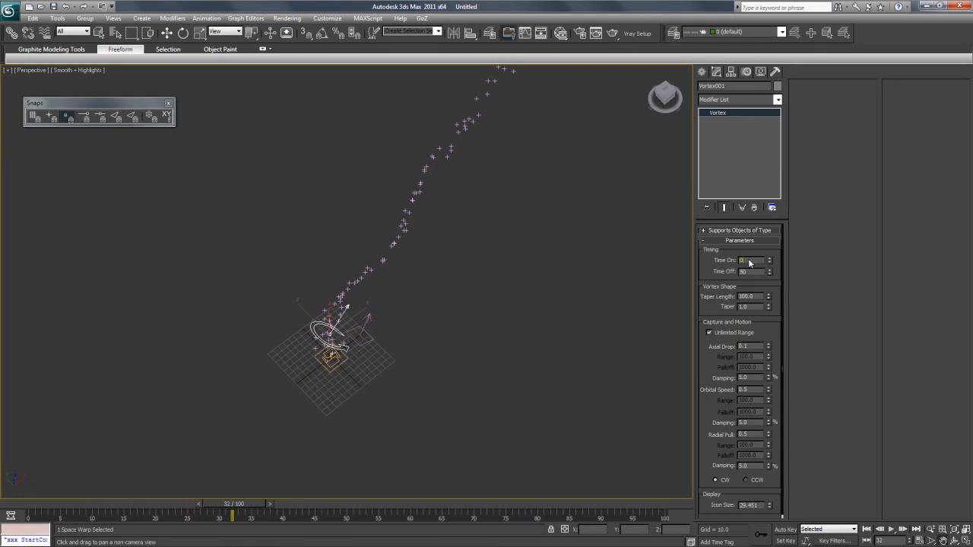
{"action": "middle_click_drag", "start_coordinate": [502, 312], "coordinate": [538, 316], "text": "alt"}
{"action": "middle_click_drag", "start_coordinate": [650, 283], "coordinate": [466, 347], "text": "alt"}
{"action": "left_click_drag", "start_coordinate": [243, 508], "coordinate": [230, 507]}
{"action": "middle_click_drag", "start_coordinate": [467, 405], "coordinate": [441, 380]}
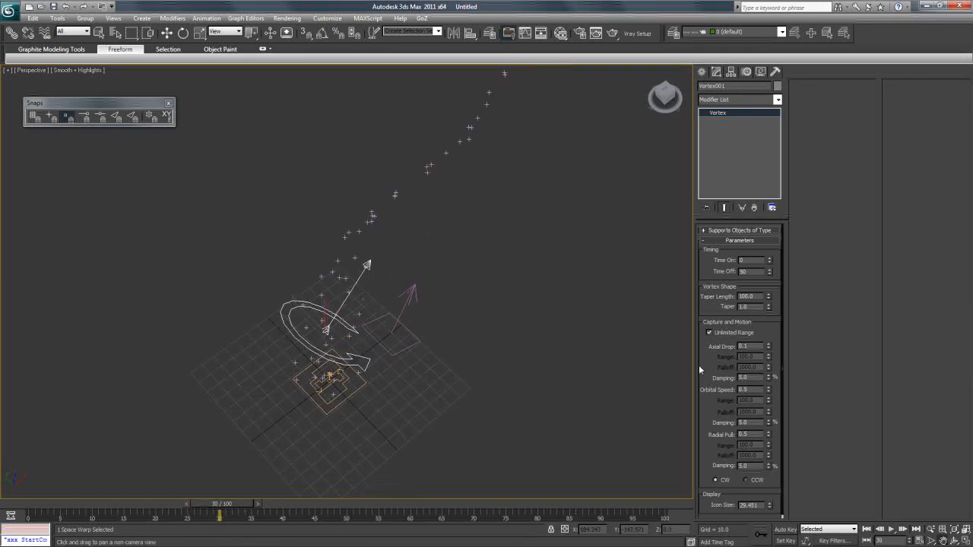
Set the Vortex's Taper Length to 994 and Taper to 4.0, and check the particle trail at frame 26
{"action": "left_click_drag", "start_coordinate": [769, 332], "coordinate": [778, 354]}
{"action": "left_click_drag", "start_coordinate": [778, 411], "coordinate": [745, 171]}
{"action": "left_click_drag", "start_coordinate": [738, 511], "coordinate": [748, 383]}
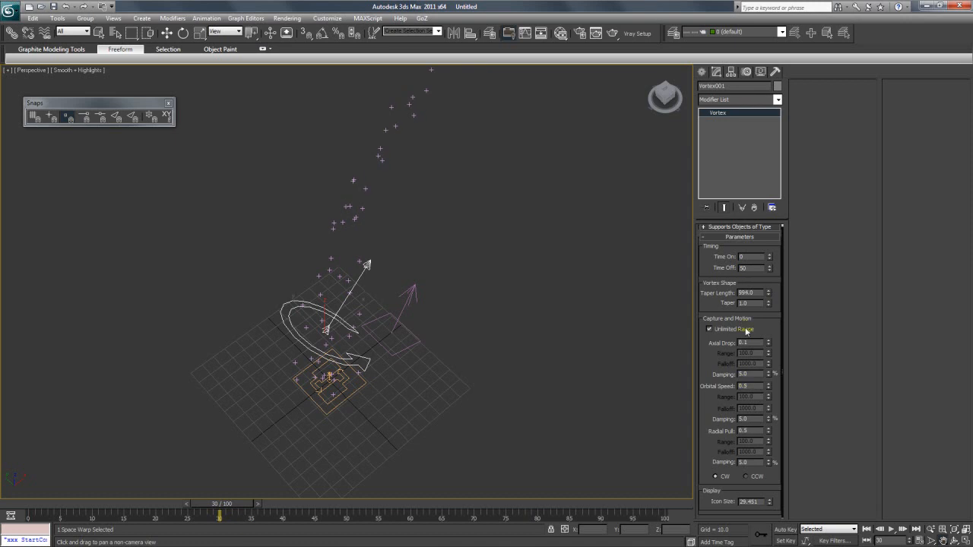
{"action": "left_click_drag", "start_coordinate": [770, 306], "coordinate": [761, 251]}
{"action": "left_click", "coordinate": [943, 540]}
{"action": "left_click_drag", "start_coordinate": [526, 348], "coordinate": [323, 357]}
{"action": "mouse_move", "coordinate": [222, 503]}
{"action": "left_mouse_down"}
{"action": "mouse_move", "coordinate": [104, 497]}
{"action": "mouse_move", "coordinate": [310, 493]}
{"action": "mouse_move", "coordinate": [120, 497]}
{"action": "mouse_move", "coordinate": [206, 494]}
{"action": "left_mouse_up"}
{"action": "left_click_drag", "start_coordinate": [334, 355], "coordinate": [599, 360]}
{"action": "left_click_drag", "start_coordinate": [546, 283], "coordinate": [403, 302]}
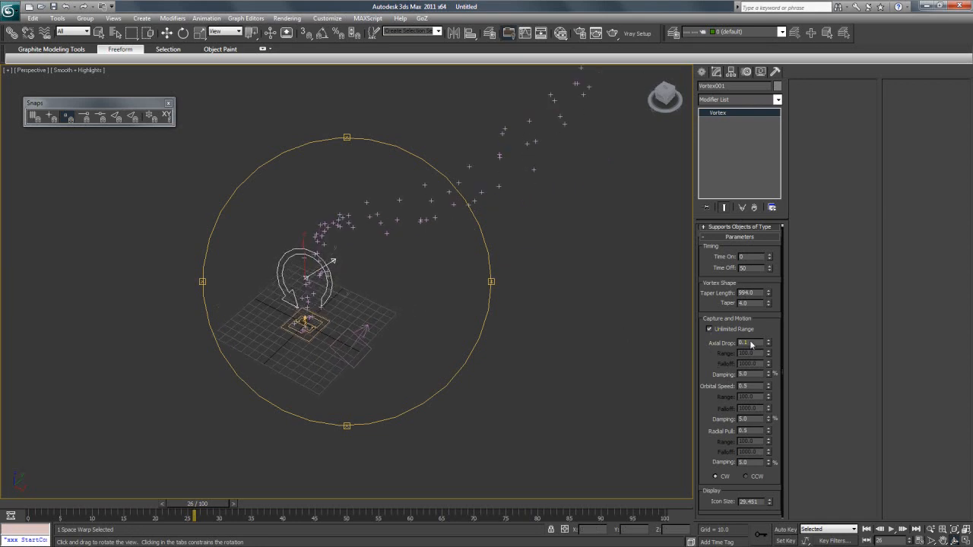
Try several Axial Drop values on the Vortex while checking the spiral, ending at 1.554
{"action": "left_click_drag", "start_coordinate": [768, 343], "coordinate": [768, 312]}
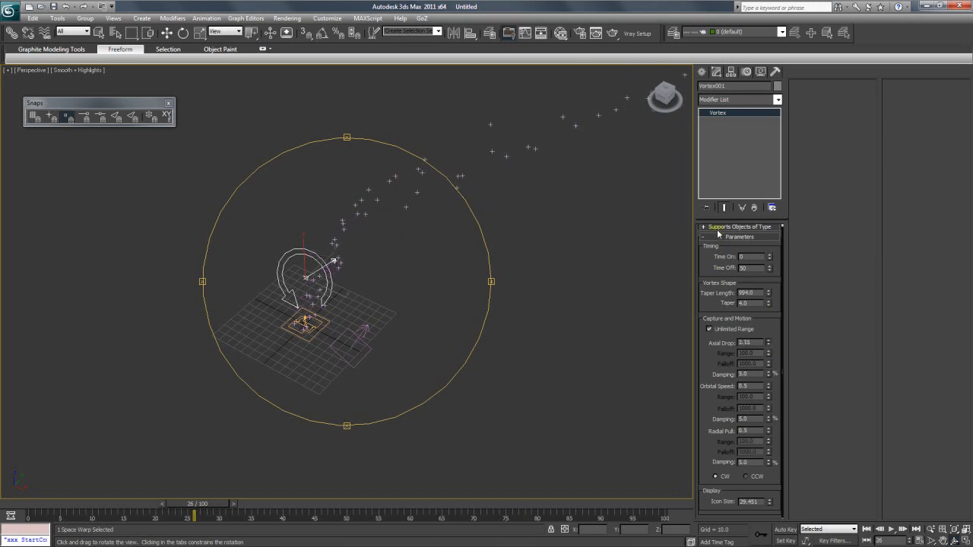
{"action": "left_click_drag", "start_coordinate": [670, 318], "coordinate": [541, 243]}
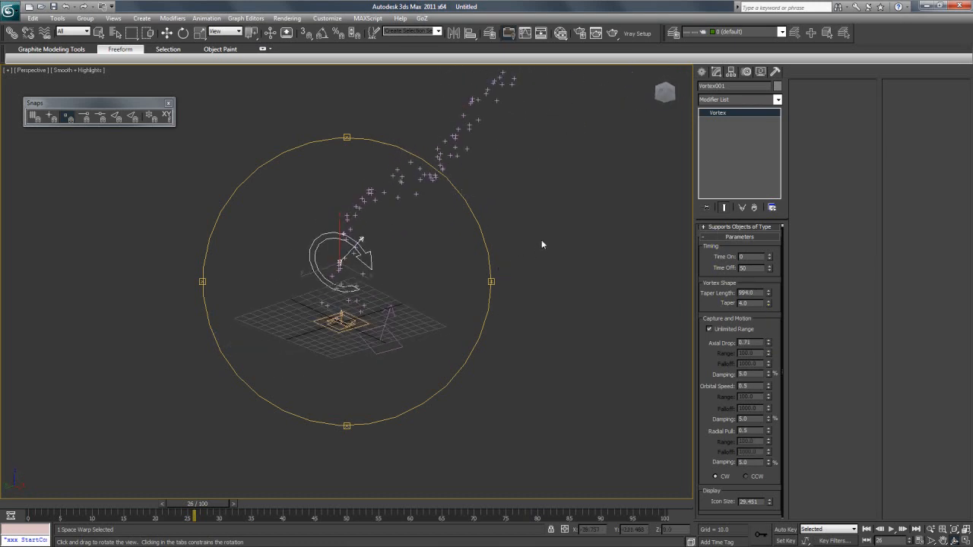
{"action": "left_click_drag", "start_coordinate": [768, 342], "coordinate": [707, 92]}
{"action": "left_click_drag", "start_coordinate": [486, 281], "coordinate": [407, 304]}
{"action": "left_click_drag", "start_coordinate": [768, 344], "coordinate": [775, 297]}
{"action": "left_click_drag", "start_coordinate": [473, 301], "coordinate": [422, 300]}
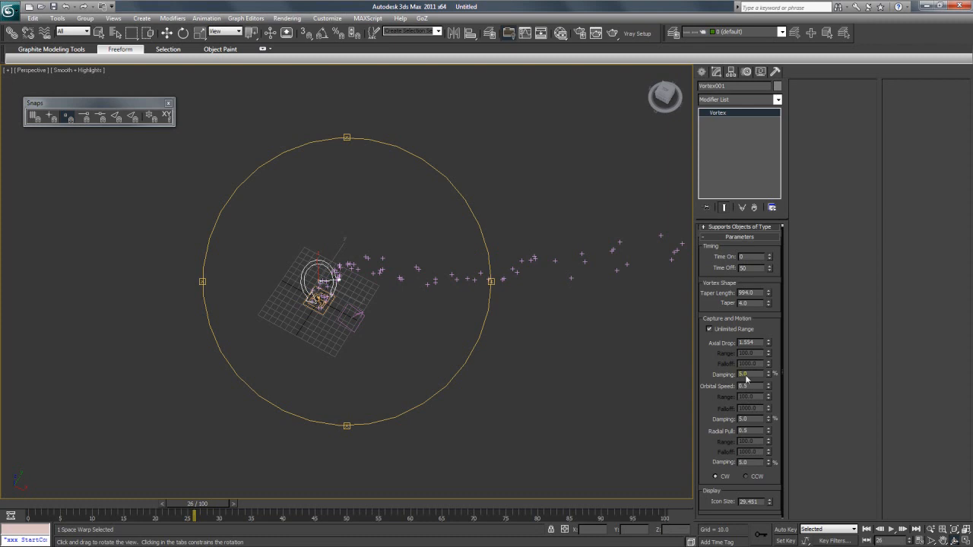
Set the damping of the Vortex's Axial Drop to 29.8%, inspect the trail at frame 26, and activate the Move tool
{"action": "left_click_drag", "start_coordinate": [771, 375], "coordinate": [727, 242]}
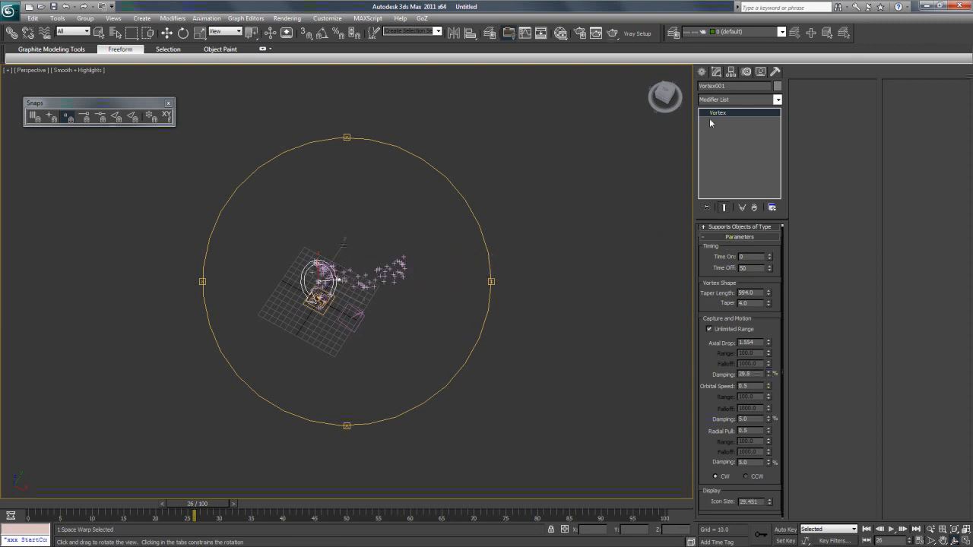
{"action": "left_click_drag", "start_coordinate": [462, 234], "coordinate": [412, 257]}
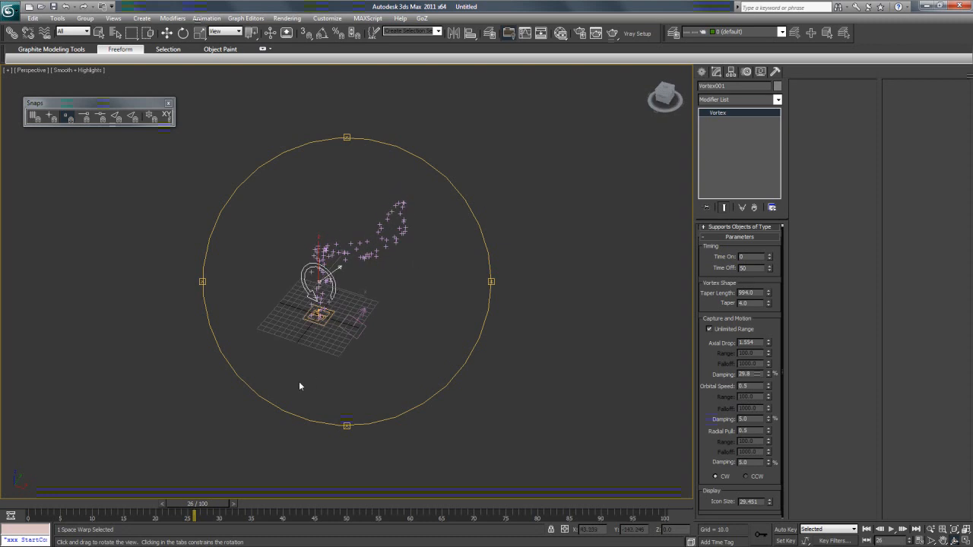
{"action": "mouse_move", "coordinate": [185, 508]}
{"action": "left_mouse_down"}
{"action": "mouse_move", "coordinate": [335, 508]}
{"action": "mouse_move", "coordinate": [91, 517]}
{"action": "mouse_move", "coordinate": [297, 517]}
{"action": "mouse_move", "coordinate": [194, 521]}
{"action": "left_mouse_up"}
{"action": "scroll", "coordinate": [361, 304], "scroll_direction": "up", "scroll_amount": 5}
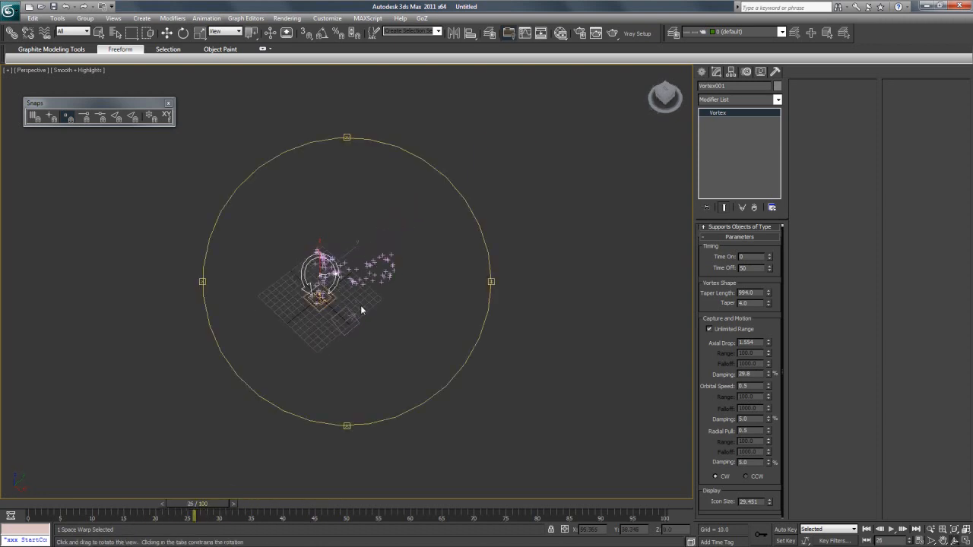
{"action": "mouse_move", "coordinate": [354, 306]}
{"action": "left_mouse_down"}
{"action": "mouse_move", "coordinate": [380, 288]}
{"action": "mouse_move", "coordinate": [371, 302]}
{"action": "left_mouse_up"}
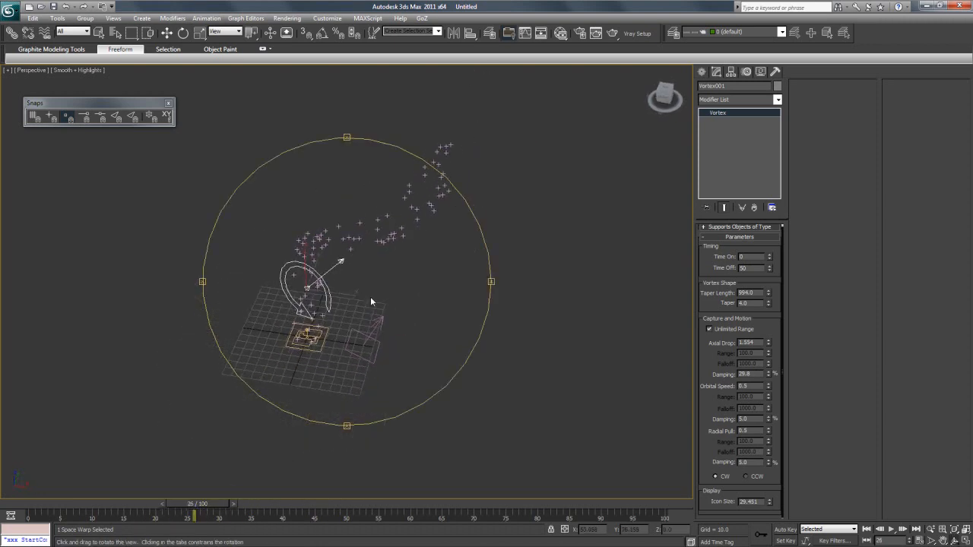
{"action": "left_click", "coordinate": [167, 33]}
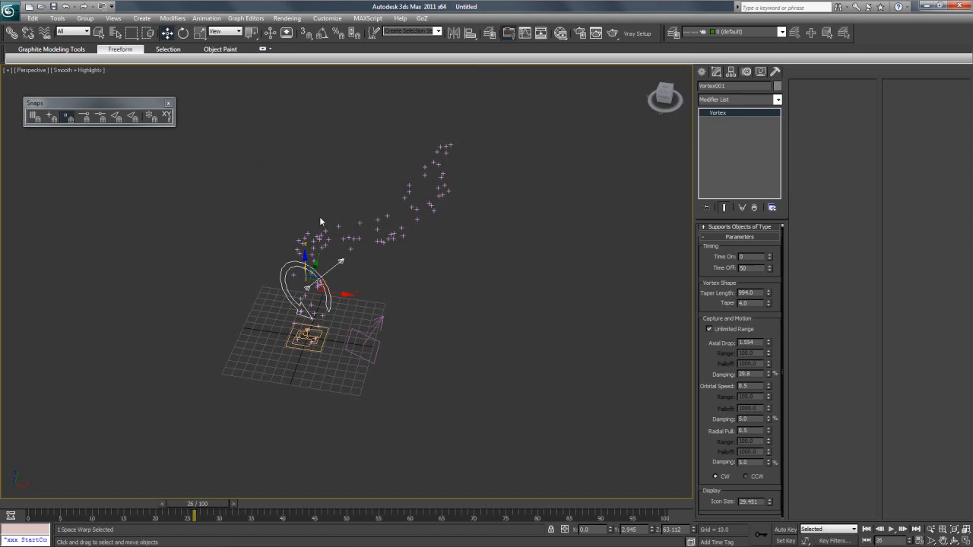
Select the Wind and Vortex space warps in turn, examining their placement around the emitter and the available force types
{"action": "left_click", "coordinate": [362, 339]}
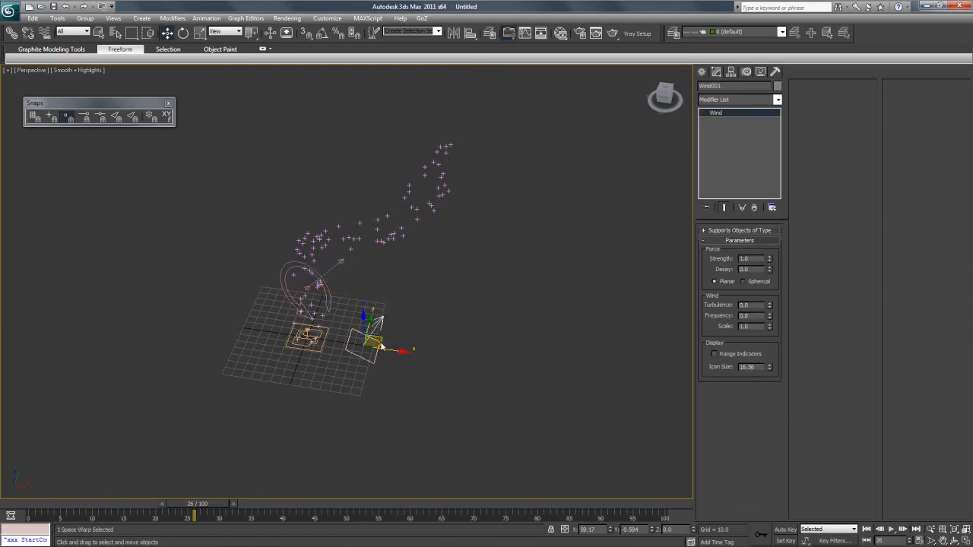
{"action": "left_click", "coordinate": [702, 72]}
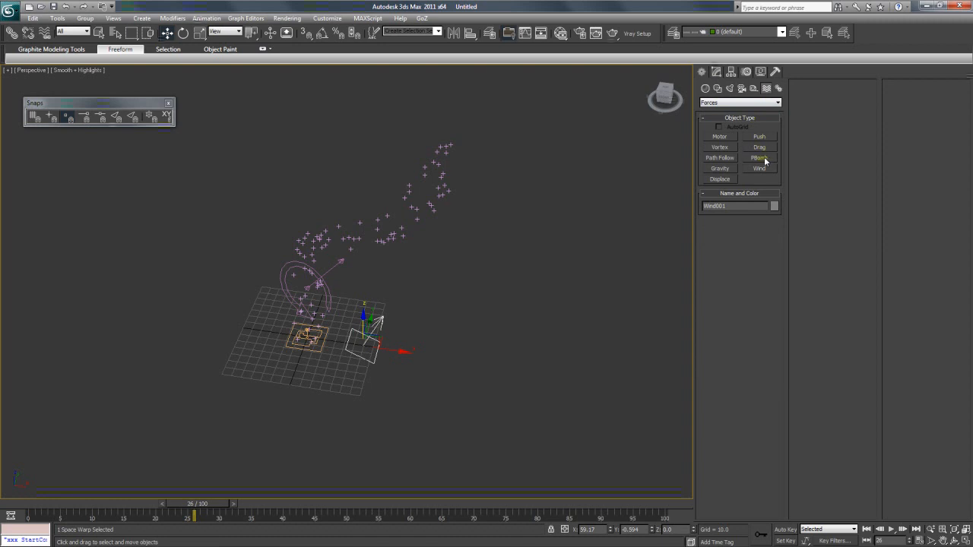
{"action": "left_click", "coordinate": [506, 255]}
{"action": "middle_click_drag", "start_coordinate": [471, 276], "coordinate": [378, 310], "text": "alt"}
{"action": "left_click", "coordinate": [312, 289]}
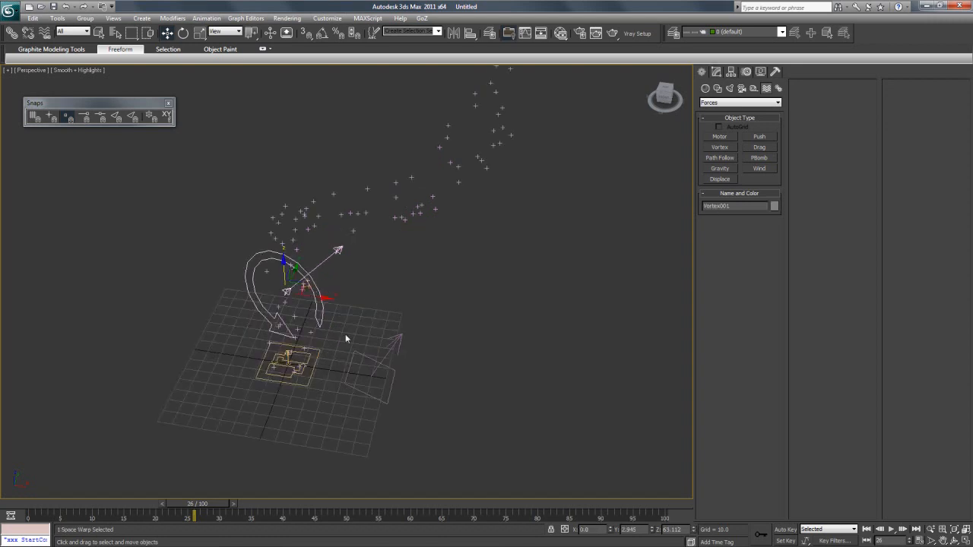
{"action": "left_click", "coordinate": [361, 356]}
{"action": "left_click", "coordinate": [320, 310]}
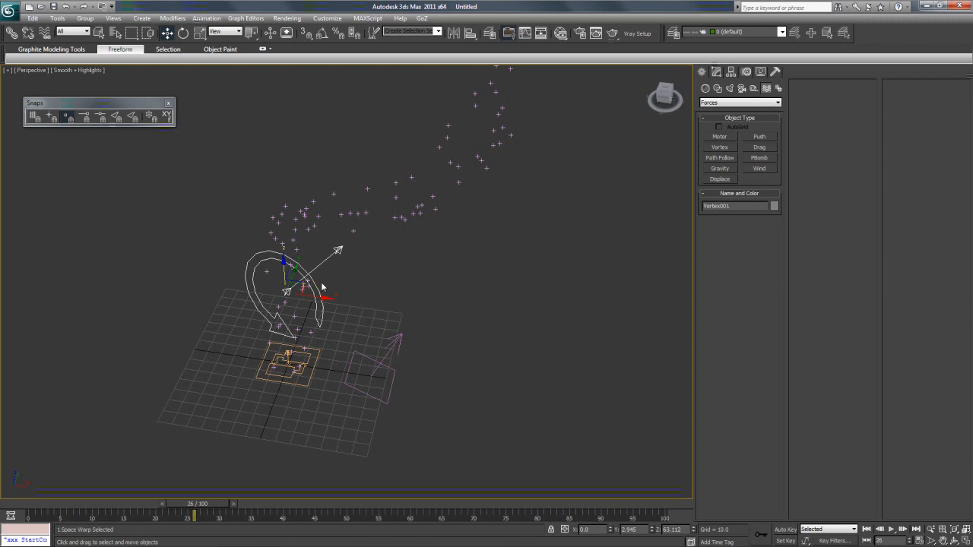
{"action": "left_click", "coordinate": [380, 368]}
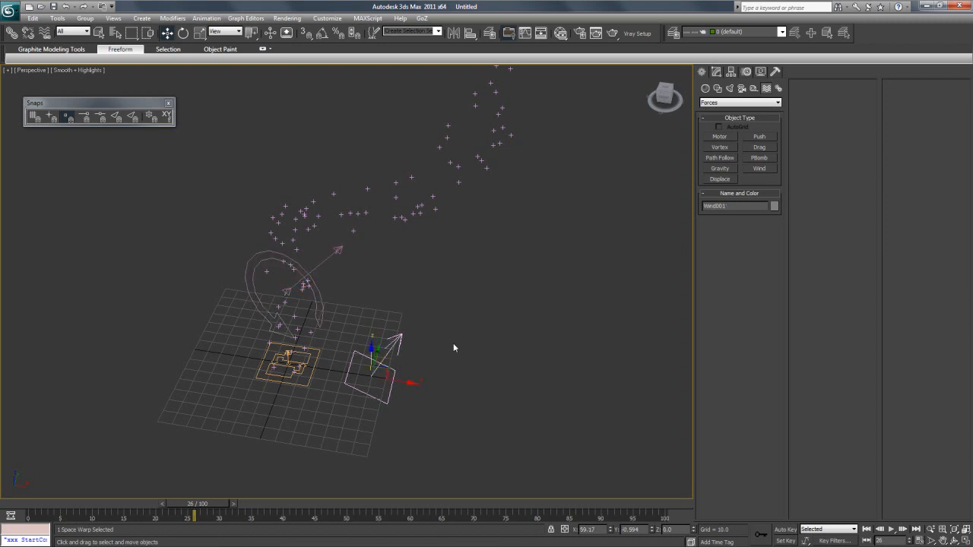
Open Particle View for FX_Emitter, reposition its event nodes, and enlarge the event display area
{"action": "left_click", "coordinate": [311, 379]}
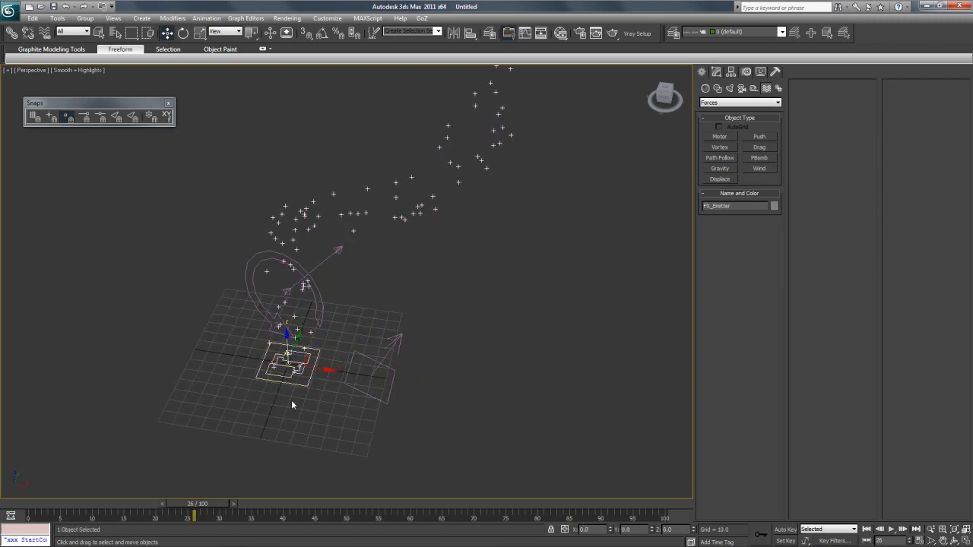
{"action": "left_click", "coordinate": [715, 72]}
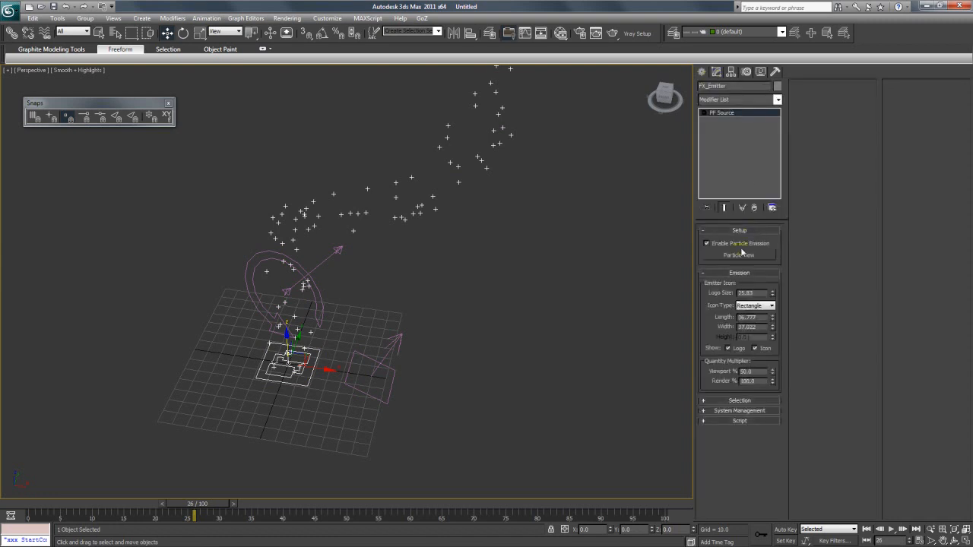
{"action": "left_click", "coordinate": [739, 254]}
{"action": "left_click_drag", "start_coordinate": [586, 182], "coordinate": [569, 178]}
{"action": "left_click_drag", "start_coordinate": [627, 227], "coordinate": [636, 233]}
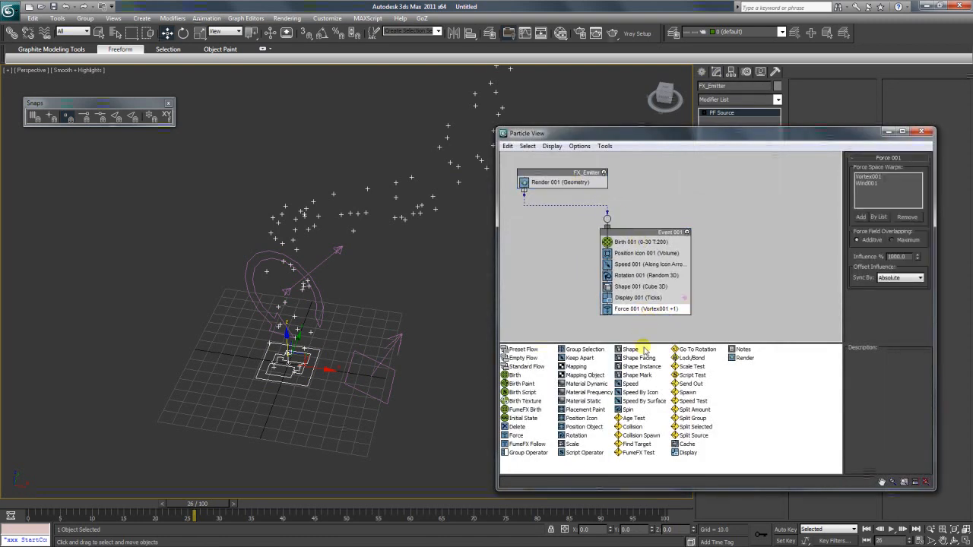
{"action": "left_click_drag", "start_coordinate": [644, 343], "coordinate": [645, 370]}
{"action": "left_click_drag", "start_coordinate": [640, 240], "coordinate": [622, 240]}
Inspect the Shape 001 operator's settings and the direction options of the Speed 001 operator
{"action": "left_click", "coordinate": [625, 289]}
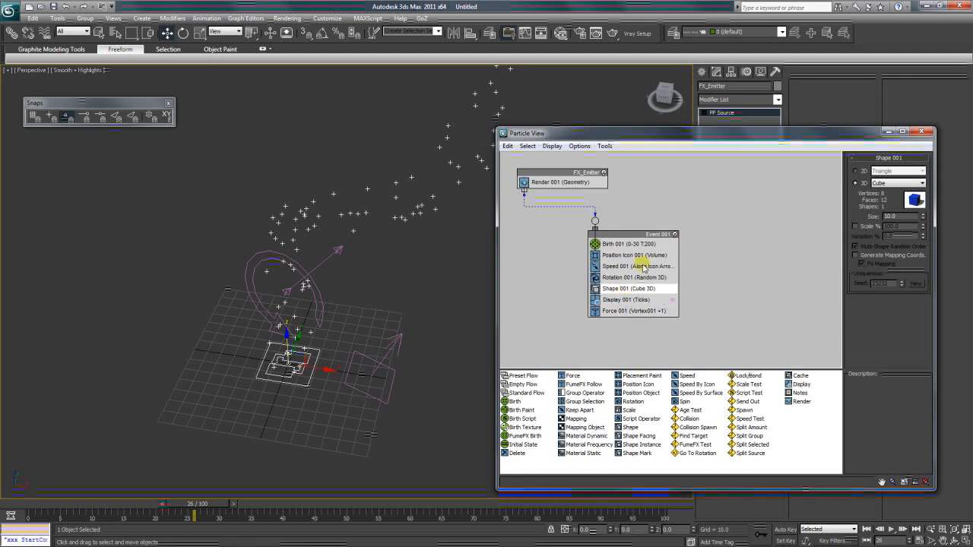
{"action": "left_click", "coordinate": [643, 268]}
{"action": "left_click", "coordinate": [888, 202]}
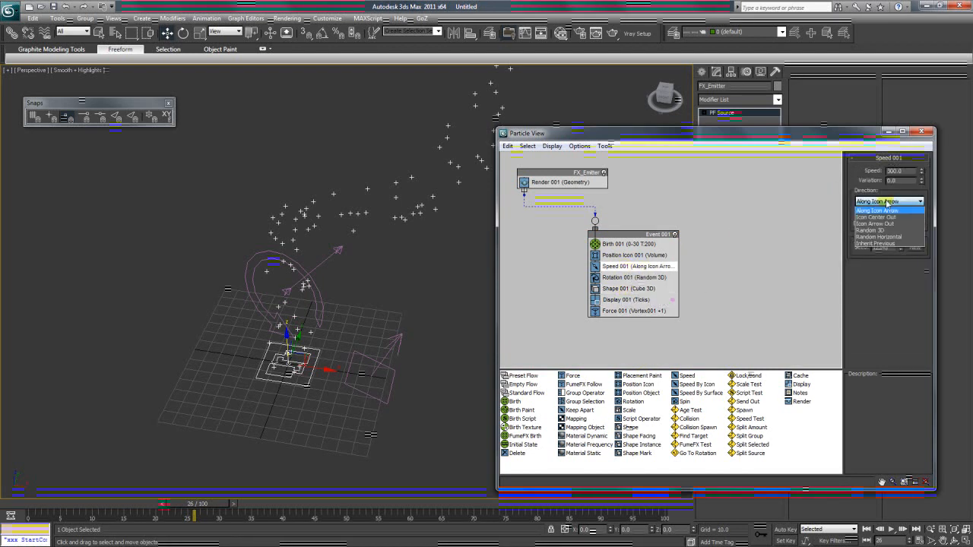
Set the Position Icon 001 location to Edges and turn off the Force 001 operator
{"action": "left_click", "coordinate": [622, 256]}
{"action": "left_click", "coordinate": [889, 213]}
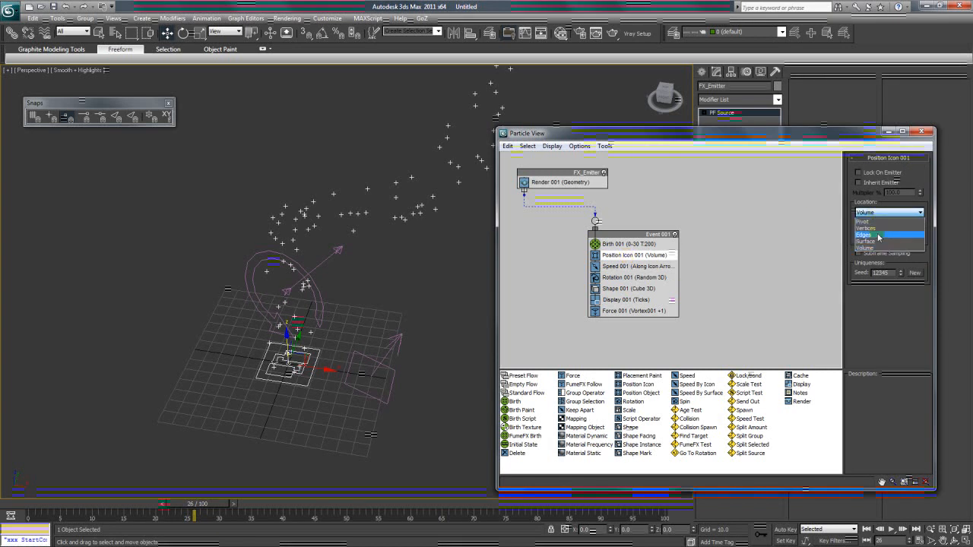
{"action": "left_click", "coordinate": [874, 235]}
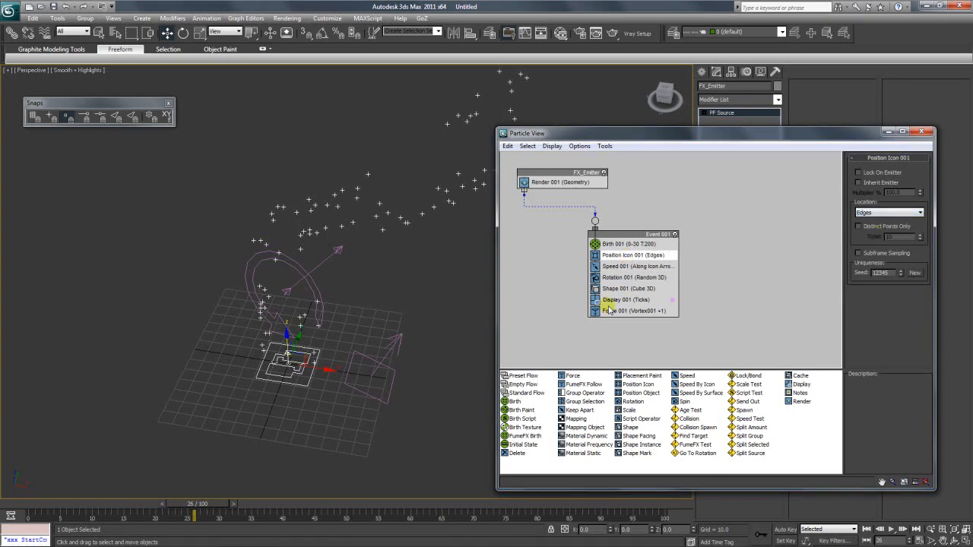
{"action": "right_click", "coordinate": [622, 311]}
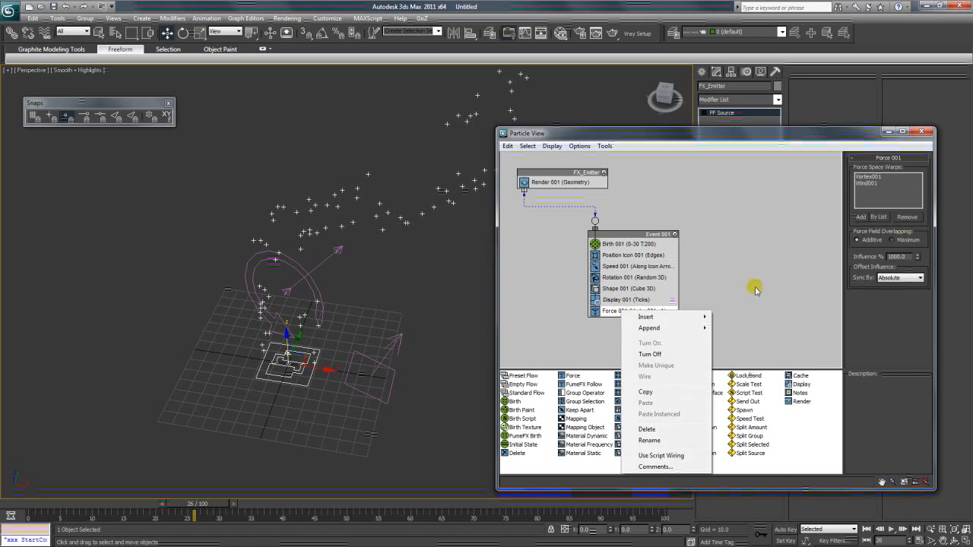
{"action": "right_click", "coordinate": [608, 314]}
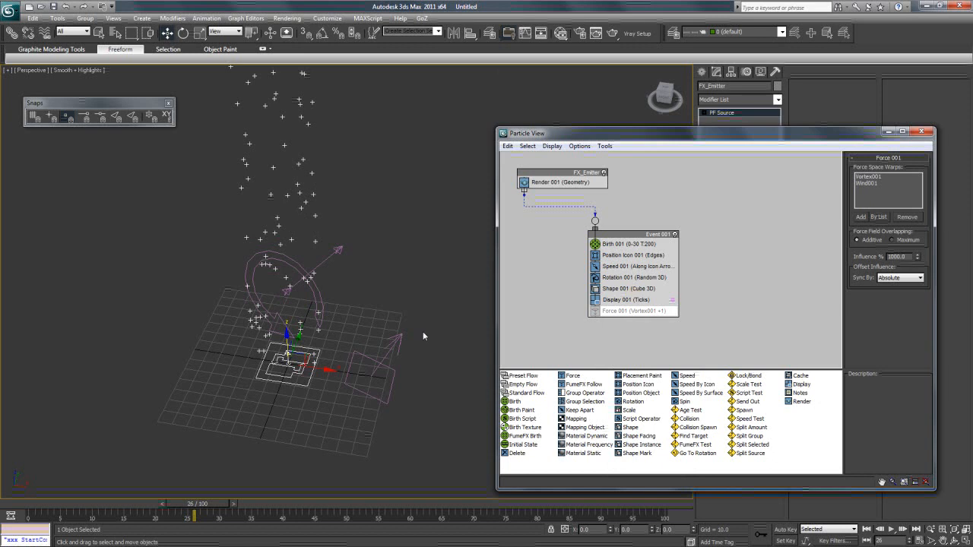
Compare the Pivot and Vertices locations of the Position Icon 001 operator in the viewport, ending on Vertices
{"action": "left_click", "coordinate": [631, 256]}
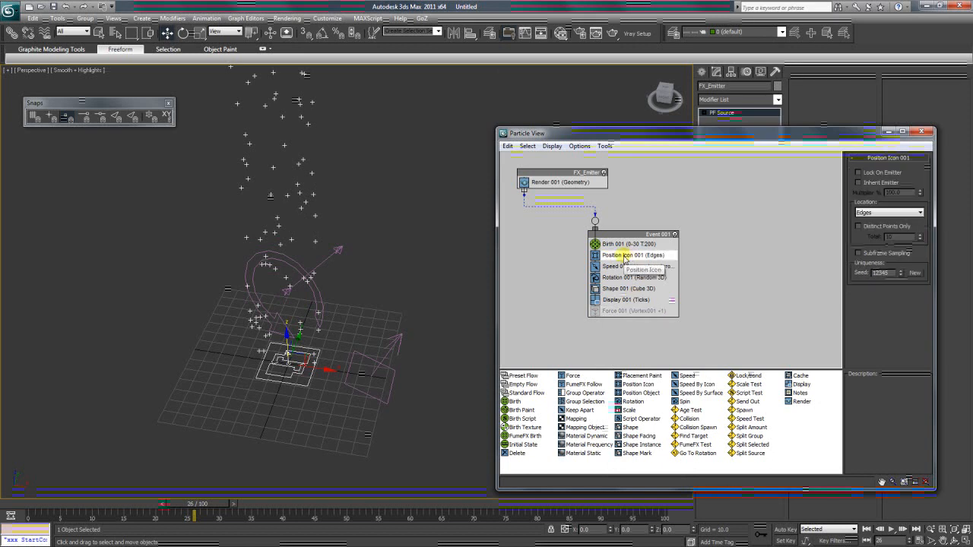
{"action": "left_click", "coordinate": [888, 212]}
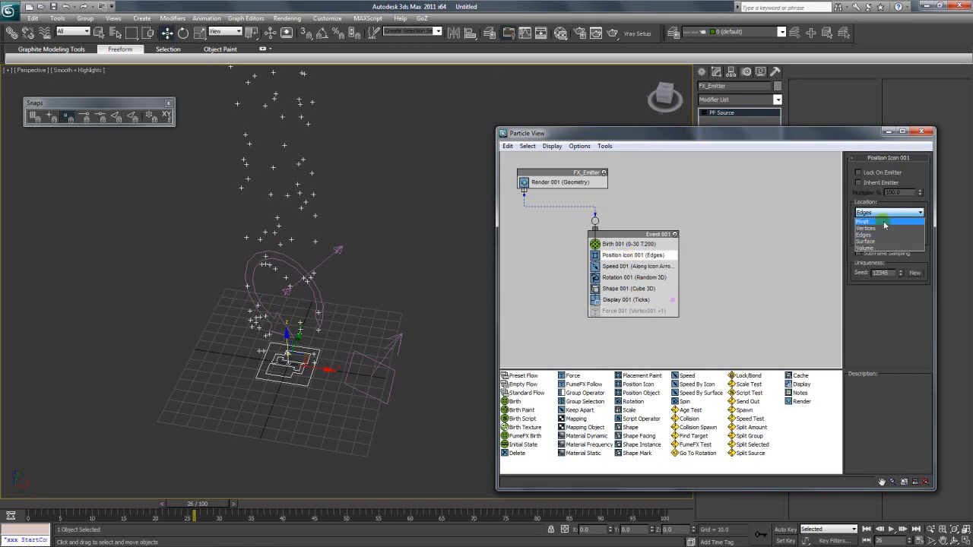
{"action": "left_click", "coordinate": [882, 221]}
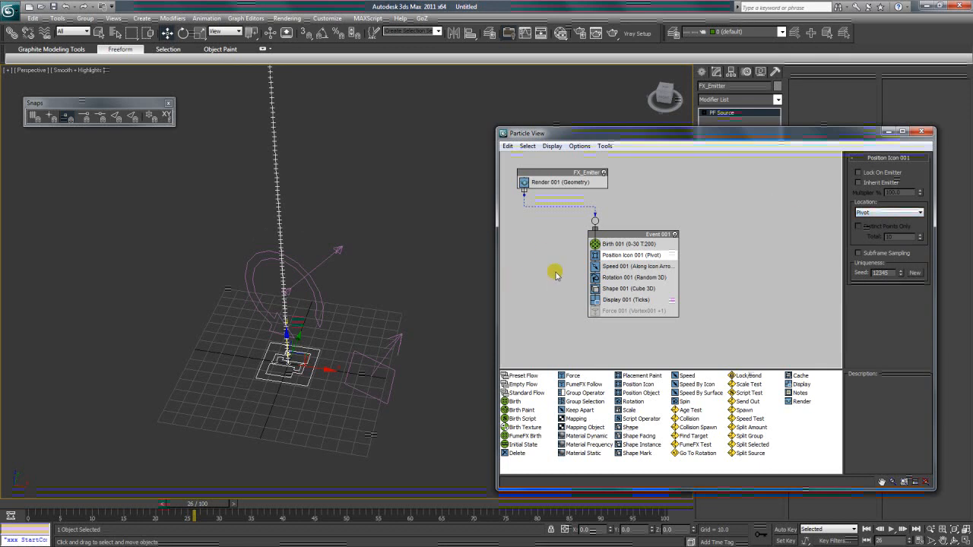
{"action": "left_click", "coordinate": [879, 215]}
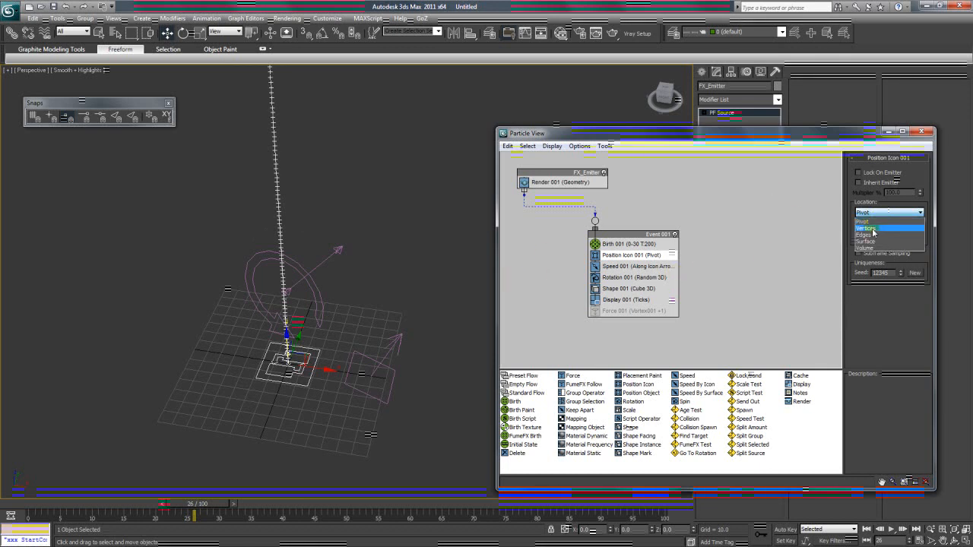
{"action": "left_click", "coordinate": [872, 229]}
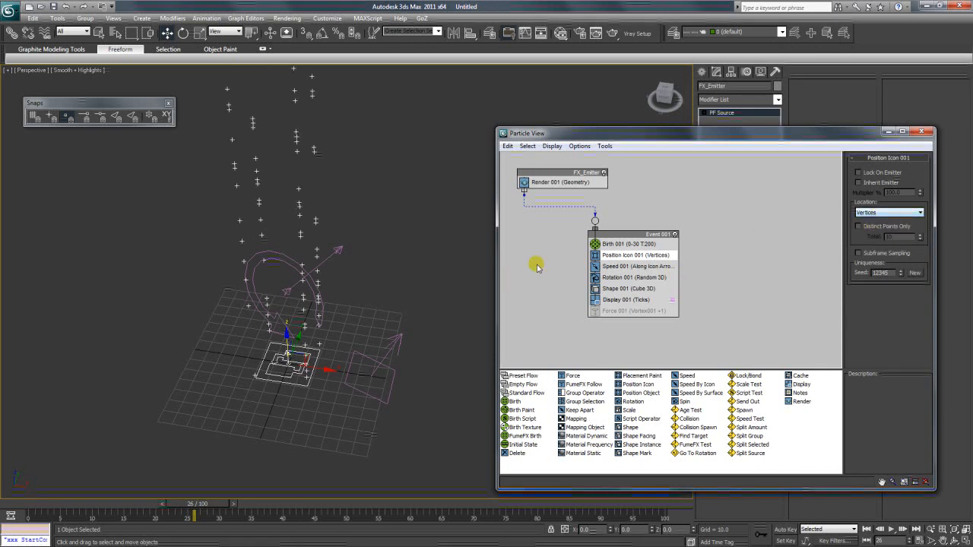
{"action": "scroll", "coordinate": [361, 312], "scroll_direction": "up", "scroll_amount": 2}
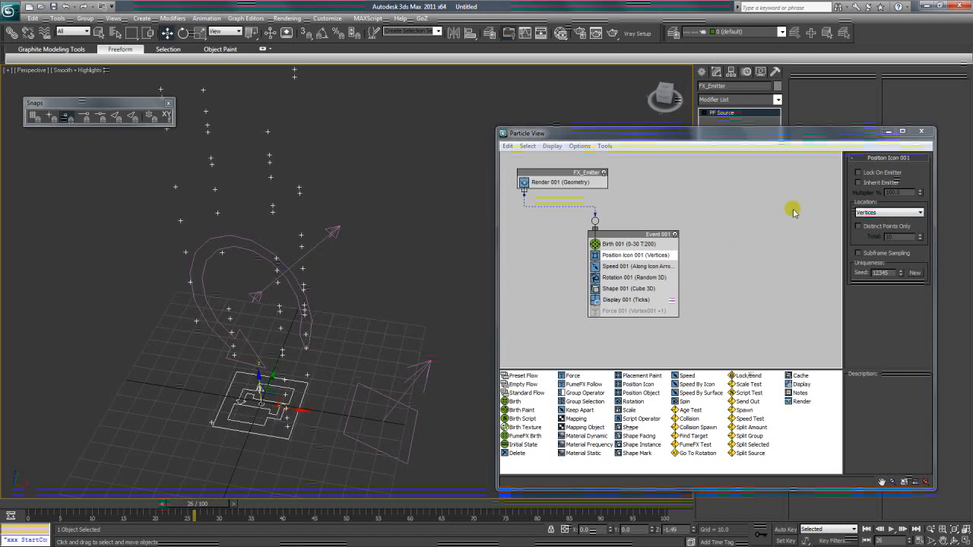
{"action": "left_click", "coordinate": [882, 213]}
{"action": "left_click", "coordinate": [876, 220]}
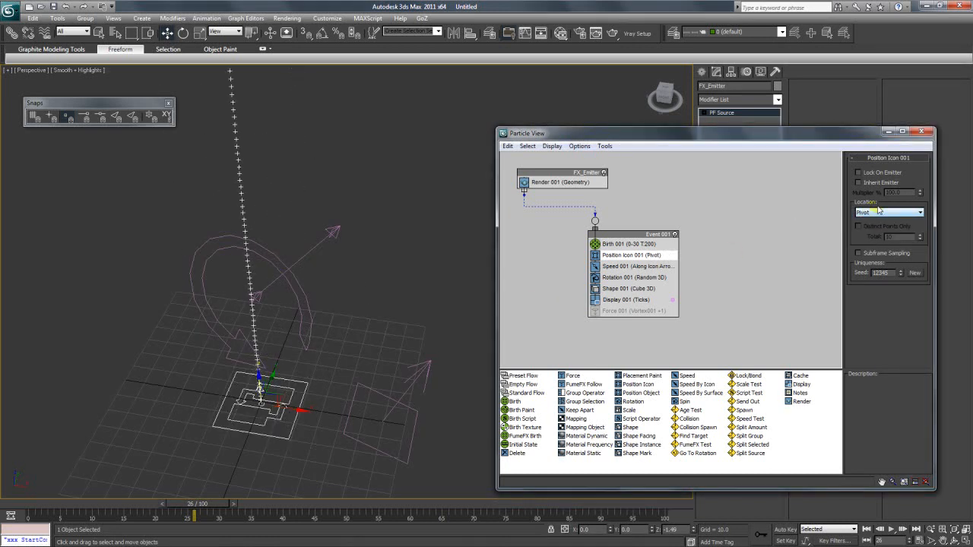
{"action": "left_click", "coordinate": [879, 215]}
{"action": "left_click", "coordinate": [879, 230]}
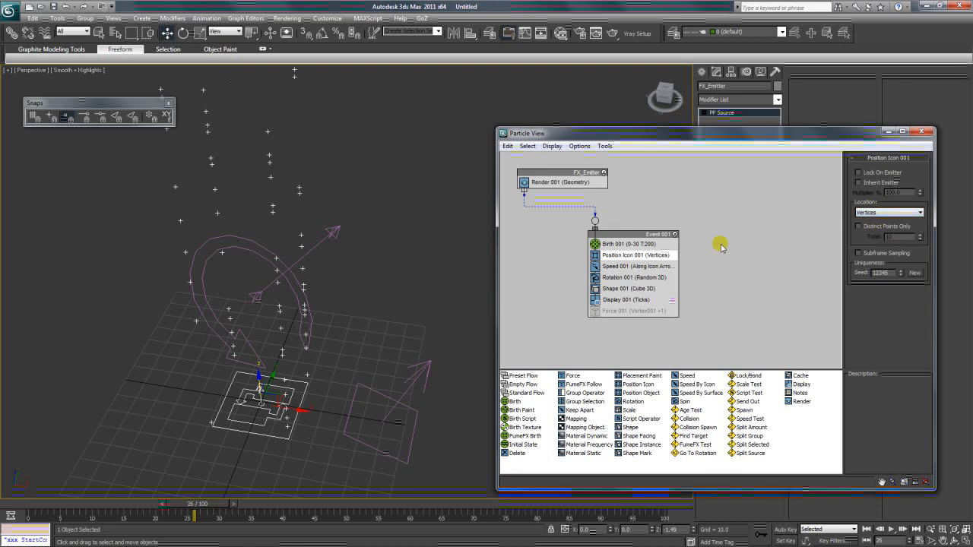
Try the Edges, Surface and Volume locations on the Position Icon 001 operator, scrubbing back to frame 19 to compare emission
{"action": "left_click", "coordinate": [874, 214]}
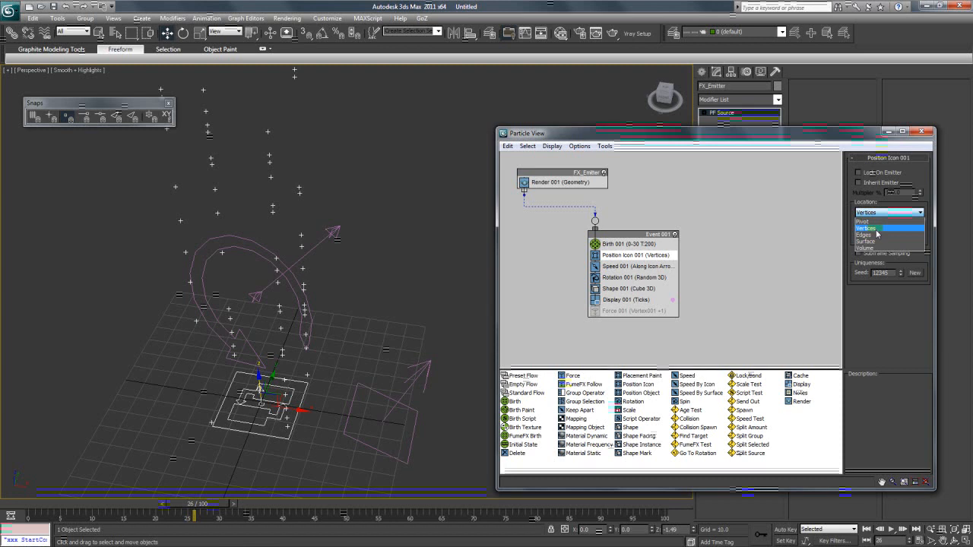
{"action": "left_click", "coordinate": [877, 234]}
{"action": "left_click_drag", "start_coordinate": [211, 506], "coordinate": [203, 506]}
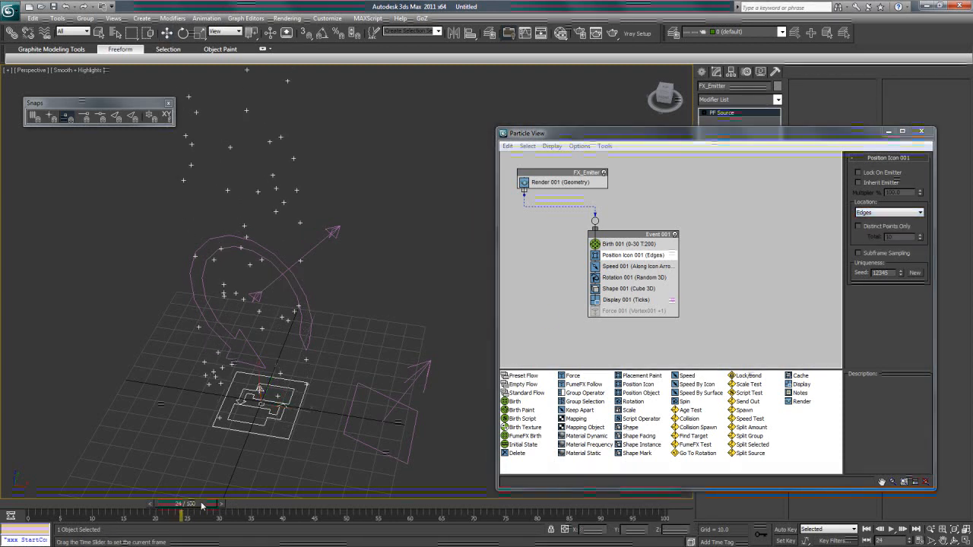
{"action": "key", "text": "w"}
{"action": "left_click", "coordinate": [871, 212]}
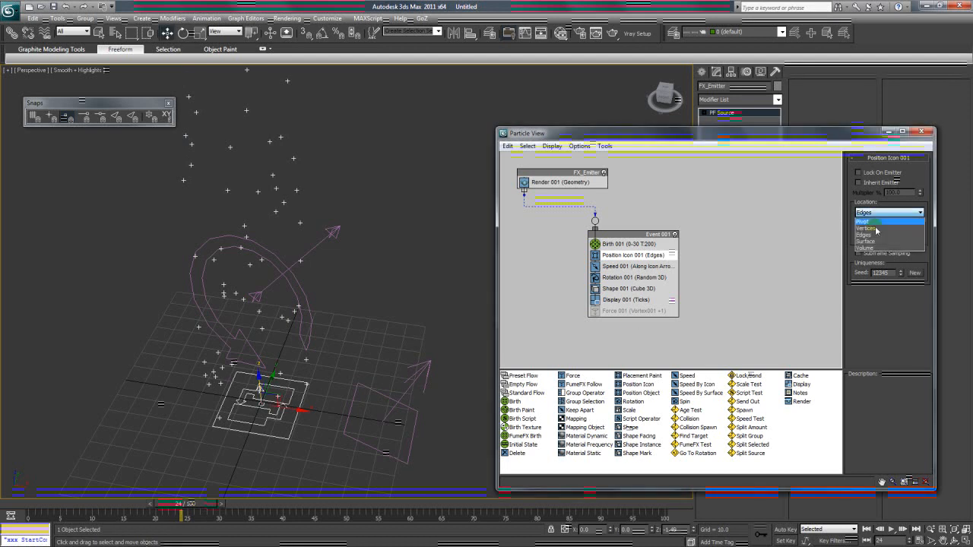
{"action": "left_click", "coordinate": [871, 242]}
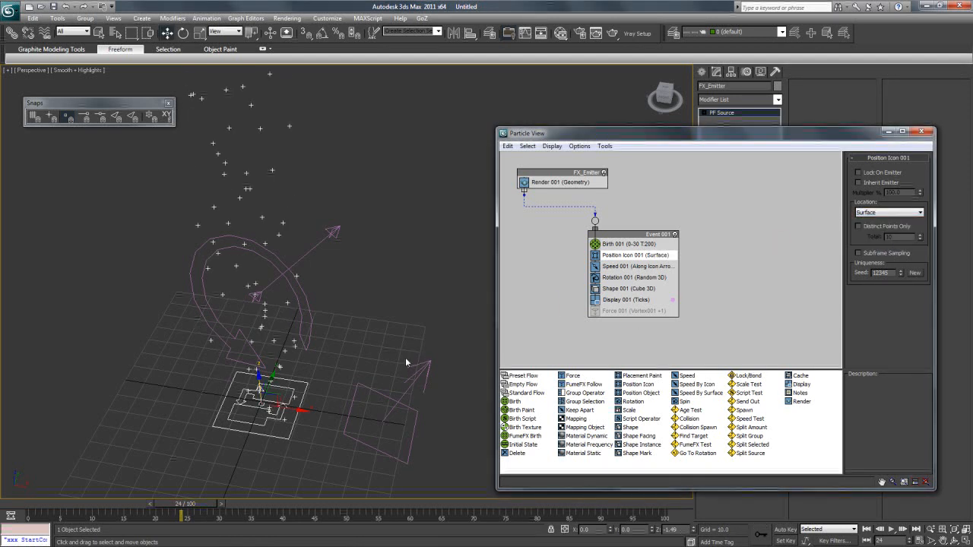
{"action": "left_click", "coordinate": [884, 213]}
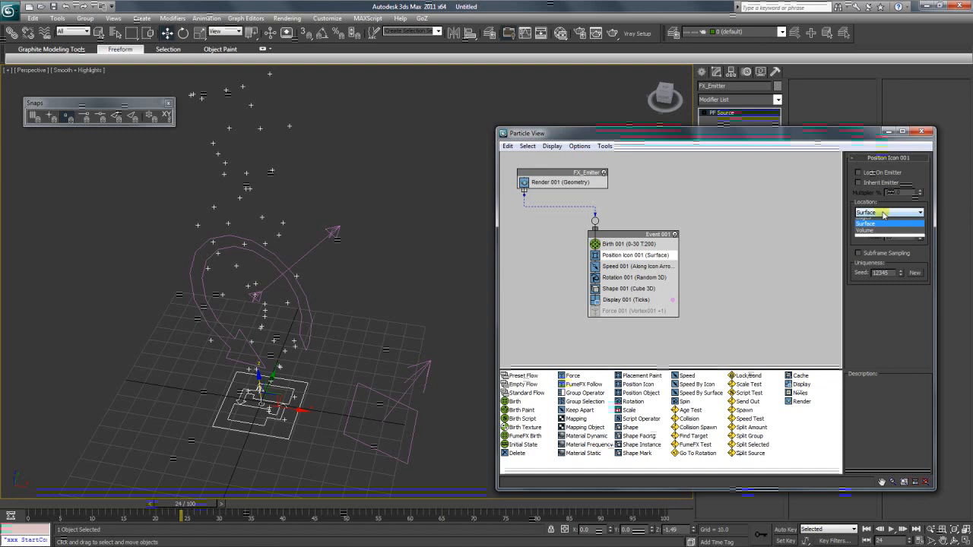
{"action": "left_click", "coordinate": [867, 230]}
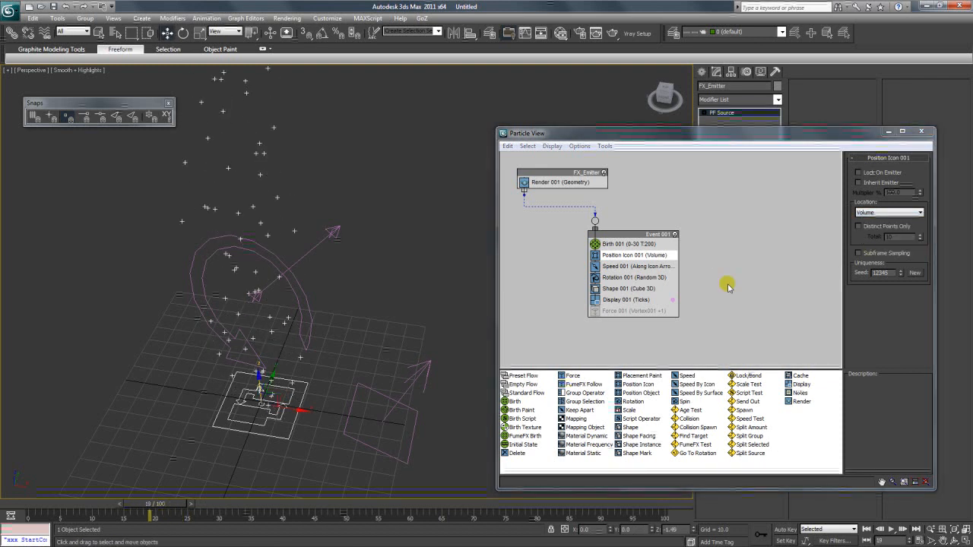
Set the Position Icon 001 location to Vertices and check the particles at frame 18
{"action": "left_click", "coordinate": [882, 213]}
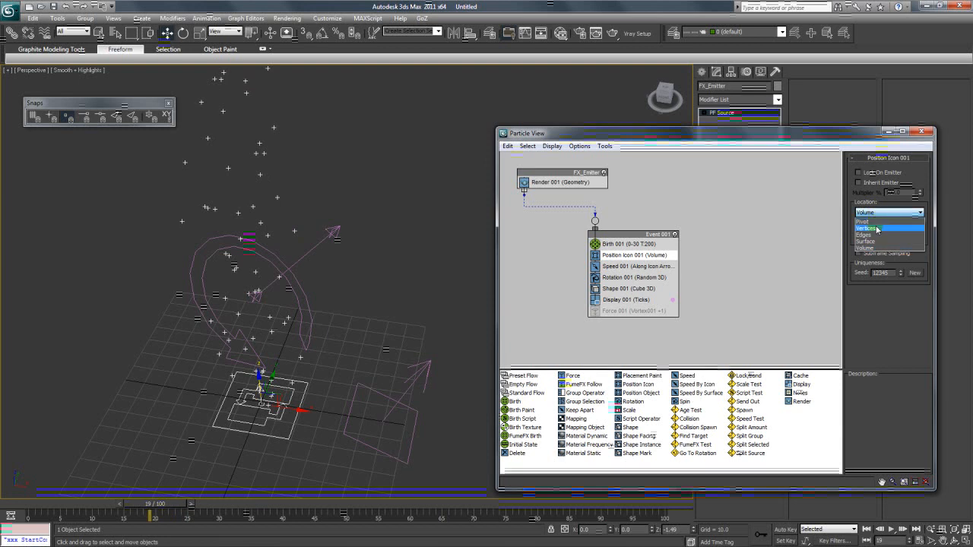
{"action": "left_click", "coordinate": [870, 228]}
{"action": "mouse_move", "coordinate": [151, 503]}
{"action": "left_mouse_down"}
{"action": "mouse_move", "coordinate": [311, 504]}
{"action": "mouse_move", "coordinate": [106, 503]}
{"action": "mouse_move", "coordinate": [143, 504]}
{"action": "left_mouse_up"}
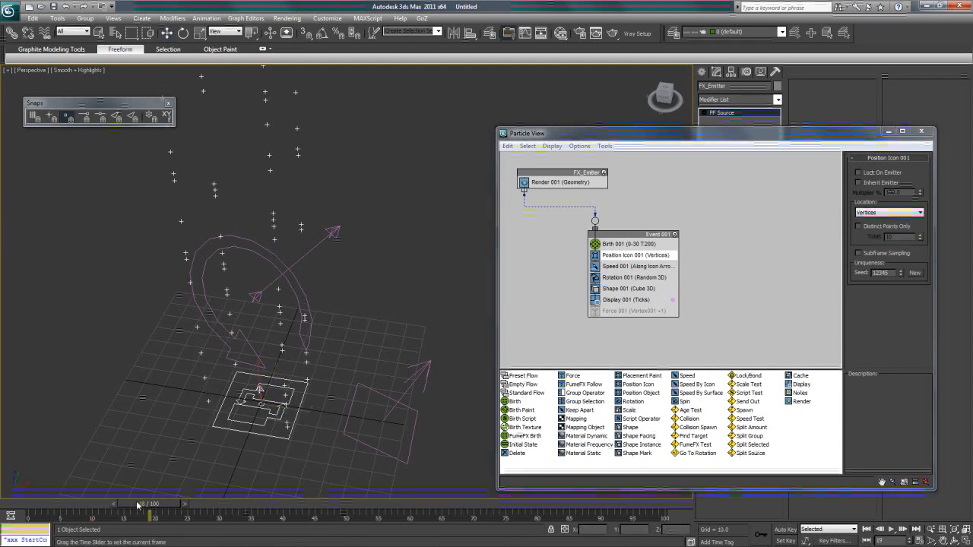
Set the Speed 001 operator's speed to 159 and check the particles at frame 23
{"action": "left_click", "coordinate": [642, 267]}
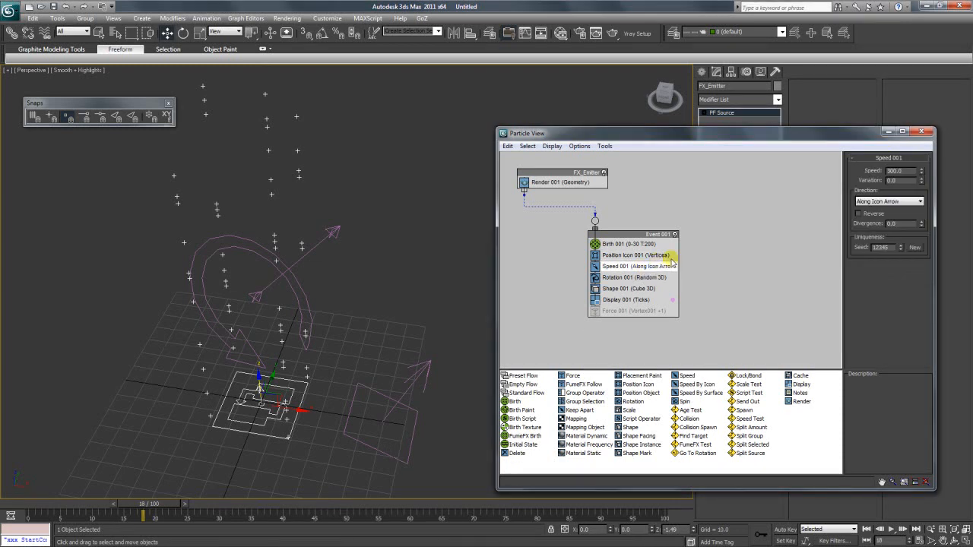
{"action": "left_click_drag", "start_coordinate": [920, 171], "coordinate": [921, 194]}
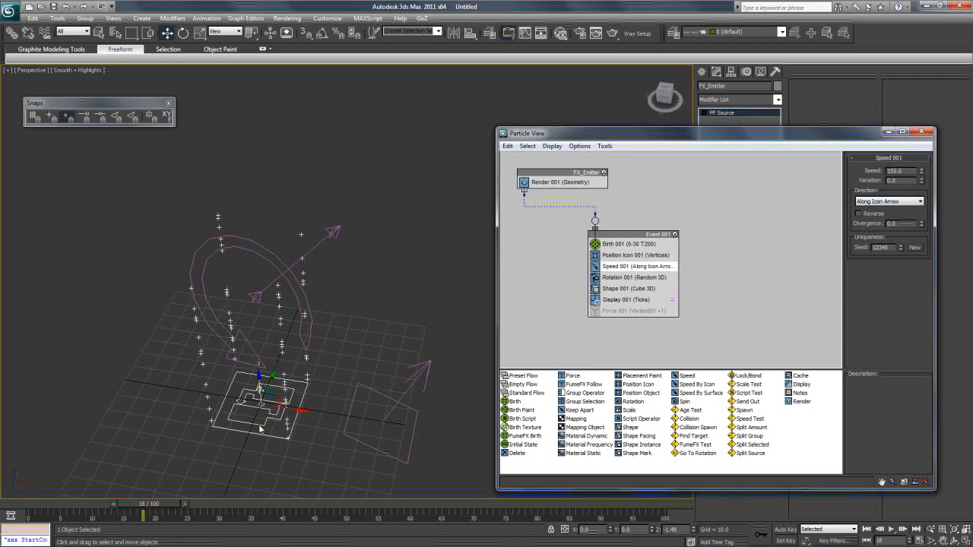
{"action": "left_click_drag", "start_coordinate": [154, 505], "coordinate": [177, 505]}
Try the Icon Center Out direction on the Speed 001 operator, and set the direction to Icon Arrow Out
{"action": "left_click", "coordinate": [920, 200]}
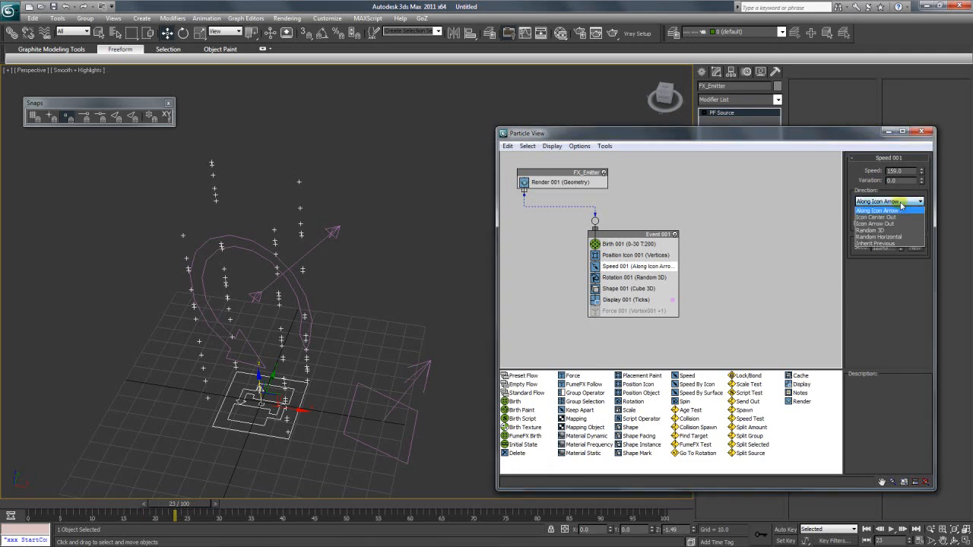
{"action": "left_click", "coordinate": [897, 217]}
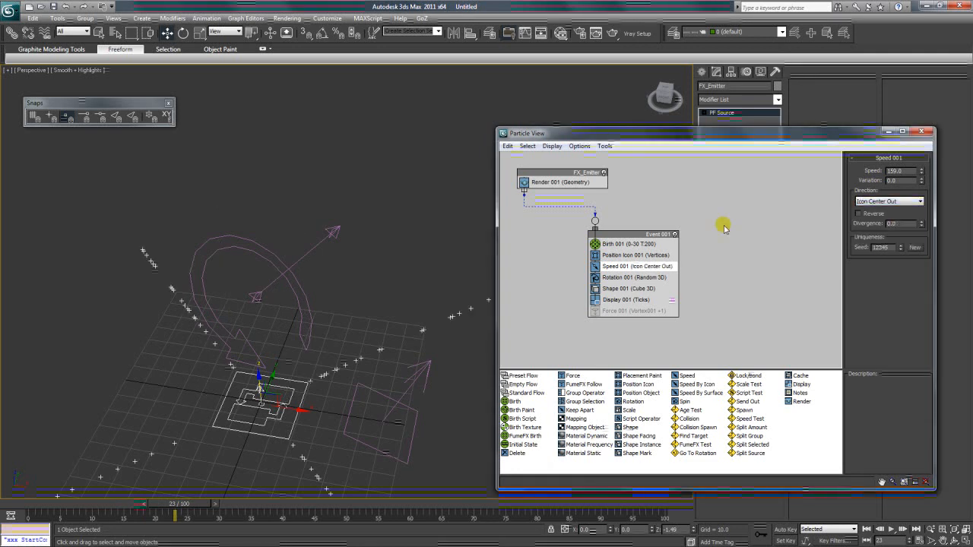
{"action": "left_click", "coordinate": [882, 201]}
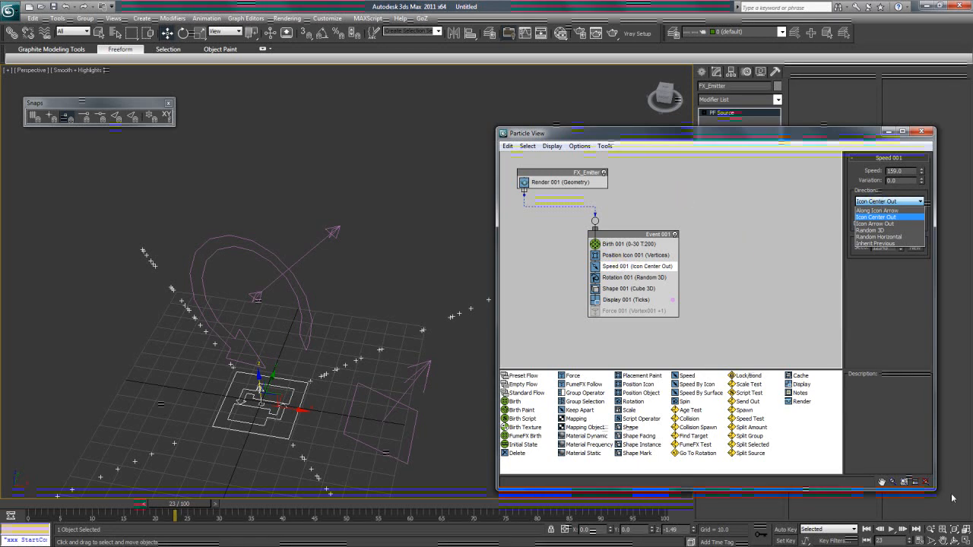
{"action": "left_click", "coordinate": [591, 330]}
{"action": "mouse_move", "coordinate": [305, 199]}
{"action": "left_mouse_down"}
{"action": "mouse_move", "coordinate": [337, 301]}
{"action": "mouse_move", "coordinate": [347, 252]}
{"action": "left_mouse_up"}
{"action": "left_click", "coordinate": [757, 437]}
{"action": "left_click", "coordinate": [590, 344]}
{"action": "middle_click_drag", "start_coordinate": [357, 319], "coordinate": [419, 225]}
{"action": "left_click", "coordinate": [888, 201]}
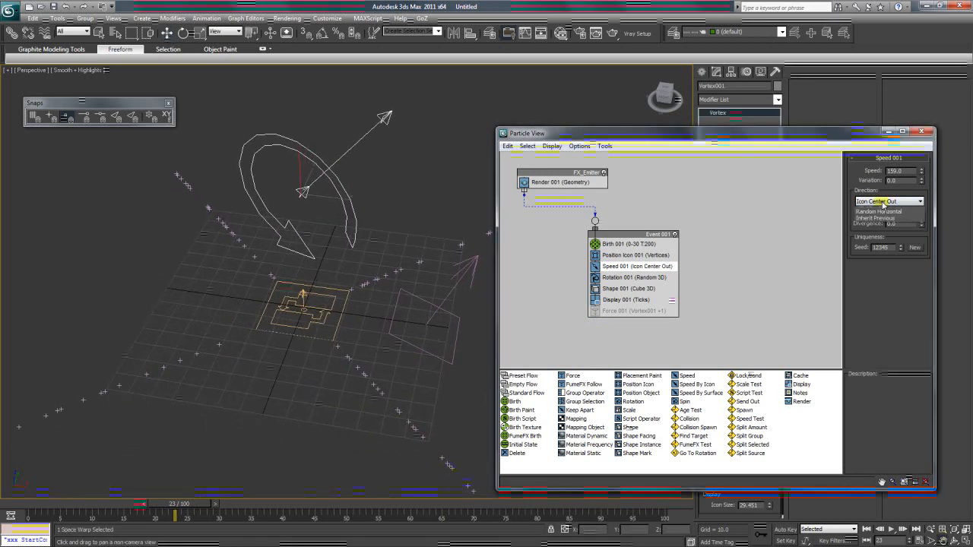
{"action": "left_click", "coordinate": [878, 224]}
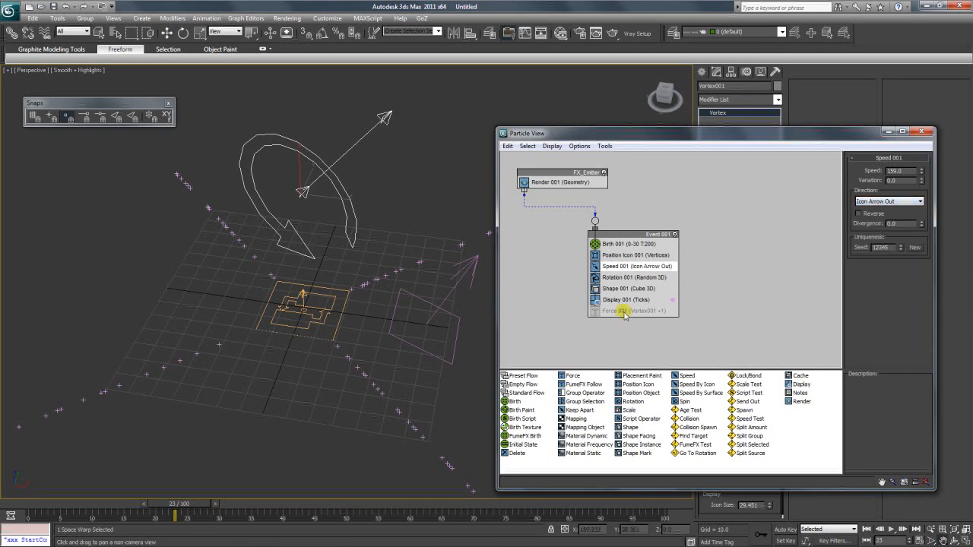
{"action": "mouse_move", "coordinate": [190, 505]}
{"action": "left_mouse_down"}
{"action": "mouse_move", "coordinate": [80, 507]}
{"action": "mouse_move", "coordinate": [243, 507]}
{"action": "mouse_move", "coordinate": [177, 506]}
{"action": "left_mouse_up"}
Review the Rotation 001 operator's orientation matrix options, keeping Random 3D, and view the Shape 001 operator's settings
{"action": "left_click", "coordinate": [618, 278]}
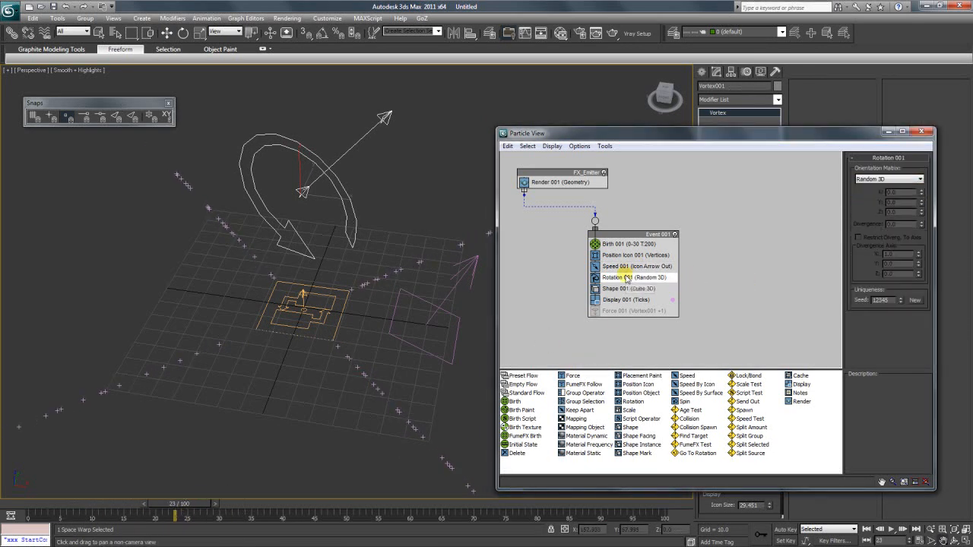
{"action": "left_click", "coordinate": [868, 178]}
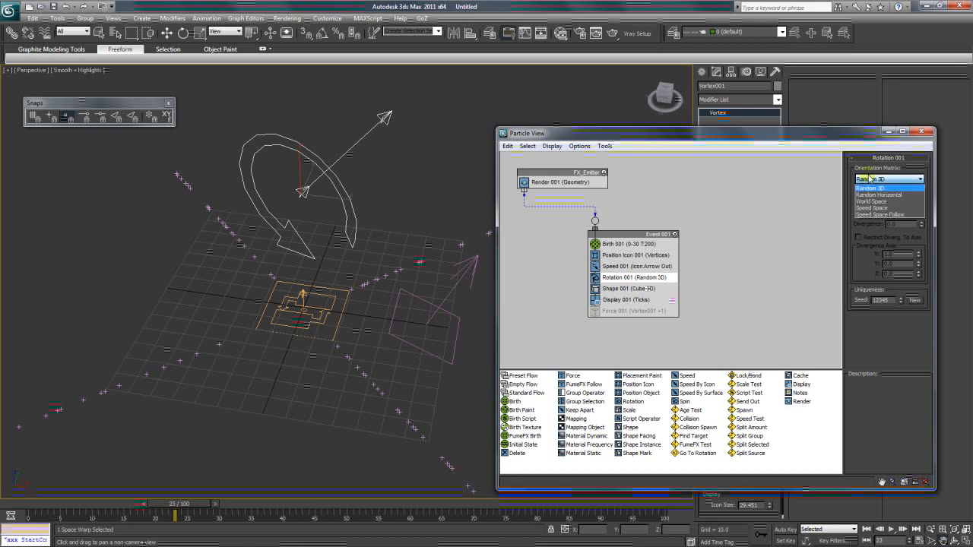
{"action": "left_click", "coordinate": [872, 188]}
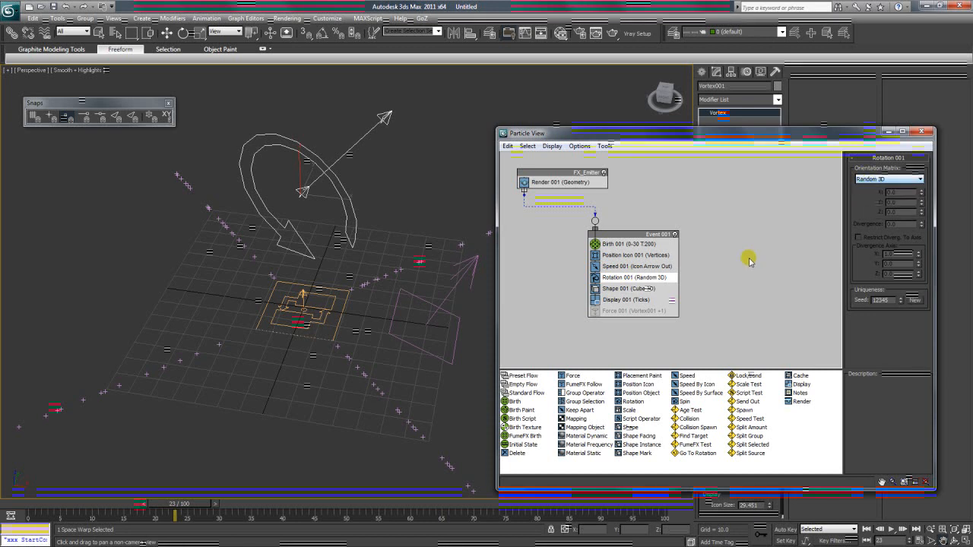
{"action": "left_click", "coordinate": [870, 178]}
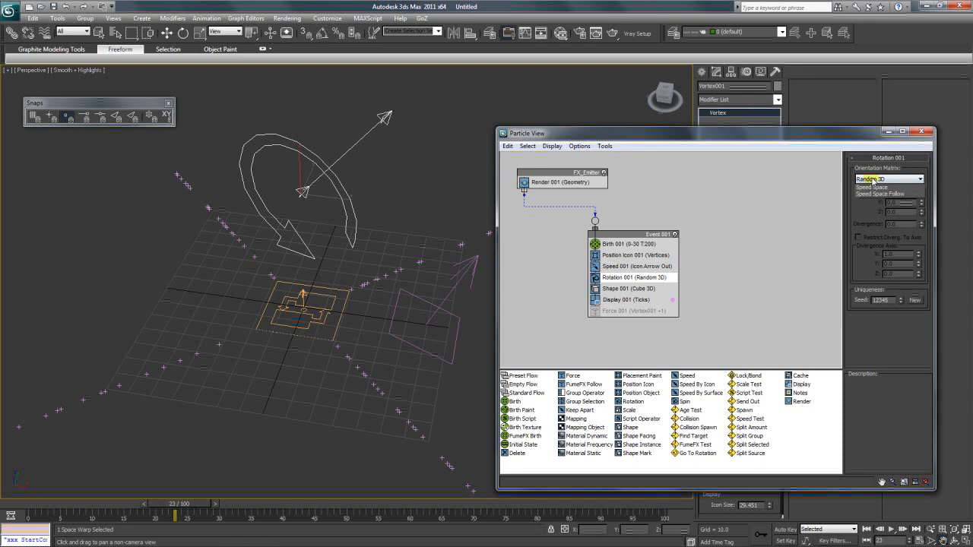
{"action": "left_click", "coordinate": [625, 290]}
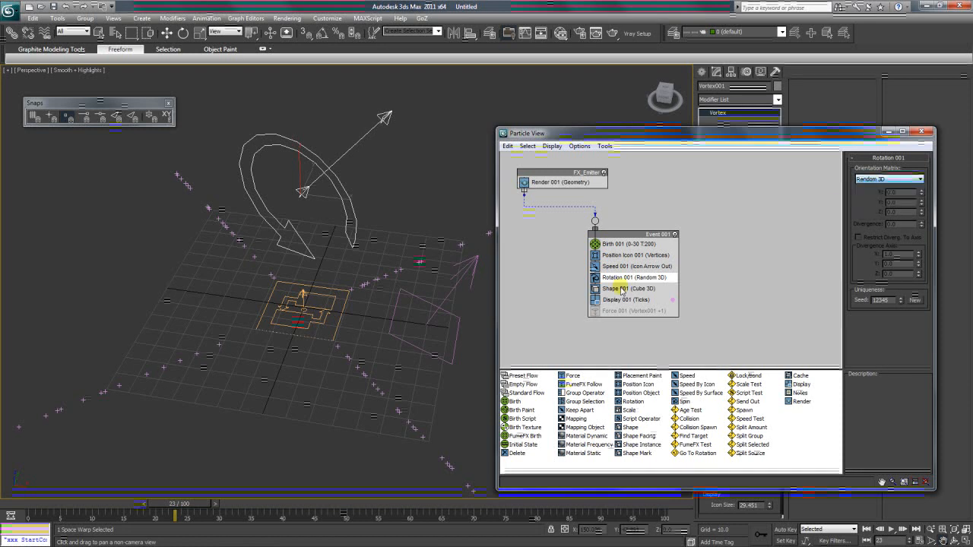
{"action": "left_click", "coordinate": [624, 289]}
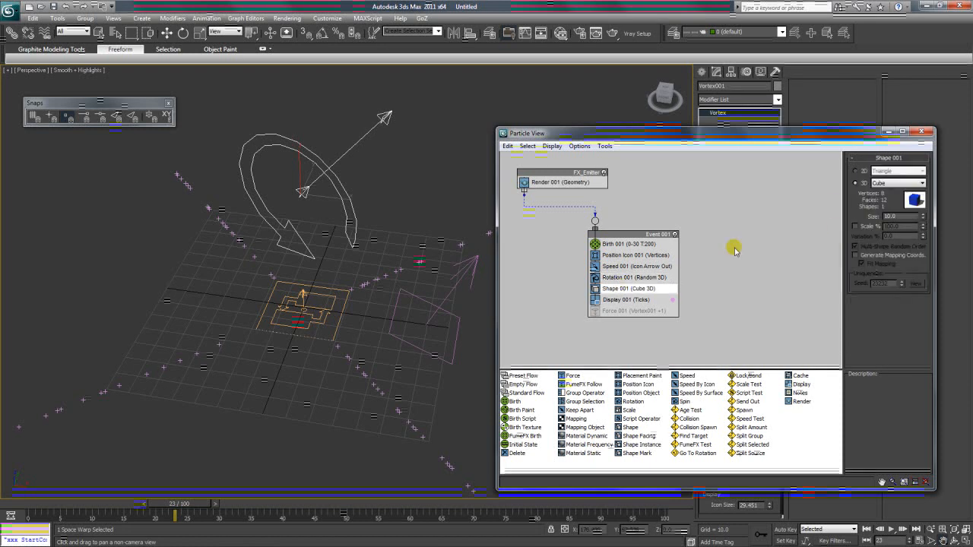
Compare the Circles, Bounding Boxes and Asterisks display types on the Display 001 operator, and set the type to Geometry
{"action": "left_click", "coordinate": [631, 300]}
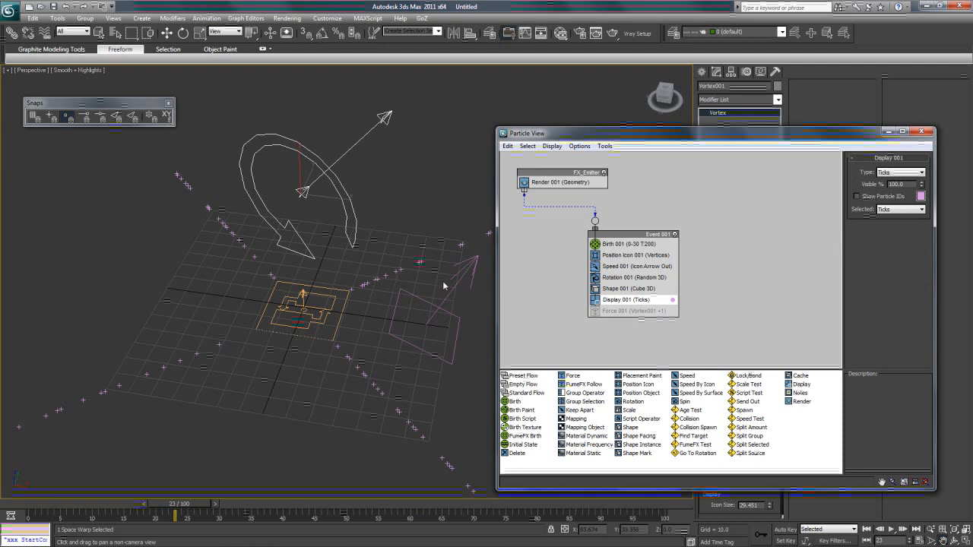
{"action": "left_click", "coordinate": [898, 173]}
{"action": "left_click", "coordinate": [897, 203]}
{"action": "left_click", "coordinate": [900, 172]}
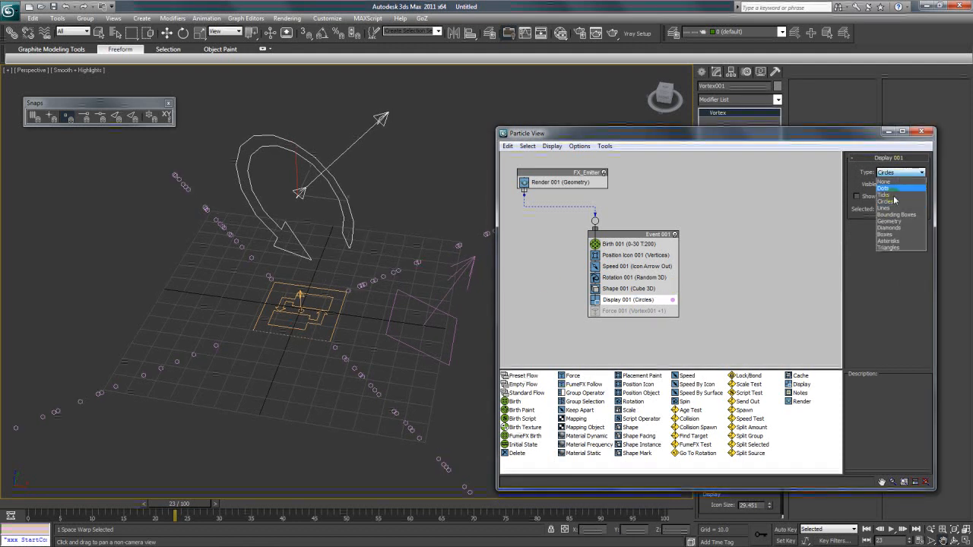
{"action": "left_click", "coordinate": [896, 215]}
{"action": "left_click", "coordinate": [899, 173]}
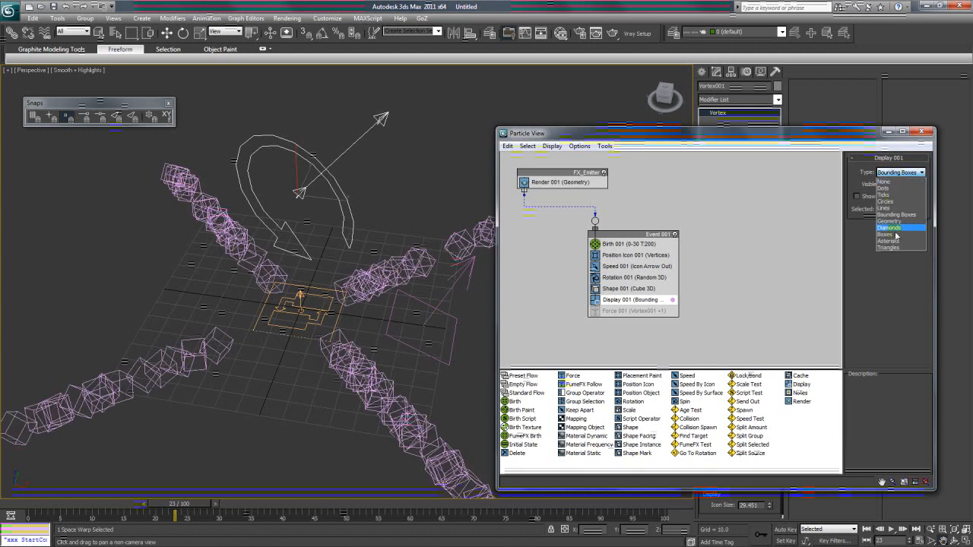
{"action": "left_click", "coordinate": [894, 241]}
{"action": "left_click", "coordinate": [894, 174]}
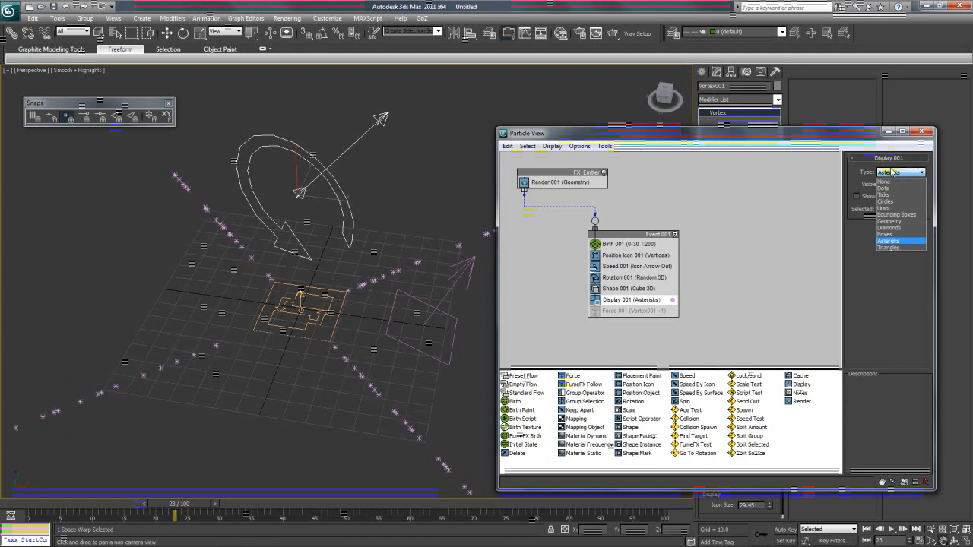
{"action": "left_click", "coordinate": [890, 221]}
Set the size of the Shape 001 operator's cubes to 9.7
{"action": "left_click", "coordinate": [632, 289]}
{"action": "left_click", "coordinate": [637, 301]}
{"action": "left_click", "coordinate": [631, 290]}
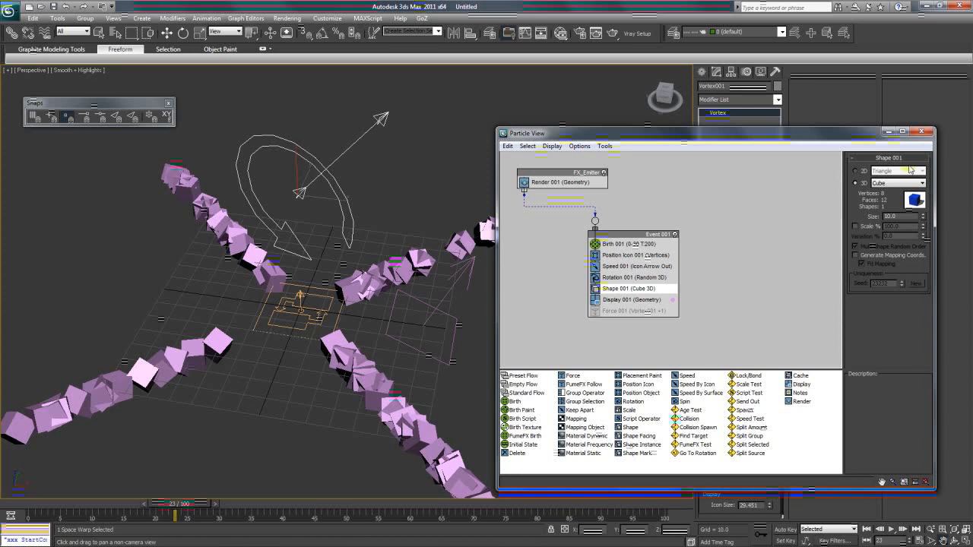
{"action": "mouse_move", "coordinate": [923, 217]}
{"action": "left_mouse_down"}
{"action": "mouse_move", "coordinate": [925, 250]}
{"action": "mouse_move", "coordinate": [922, 218]}
{"action": "left_mouse_up"}
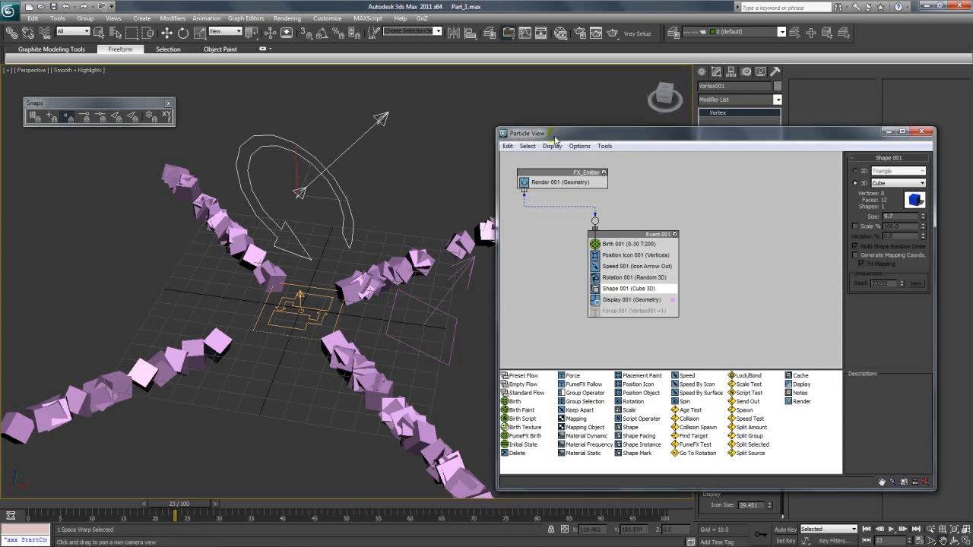
Reposition the Particle View window and move Event 001 slightly lower beneath the FX_Emitter node
{"action": "left_click_drag", "start_coordinate": [554, 138], "coordinate": [525, 108]}
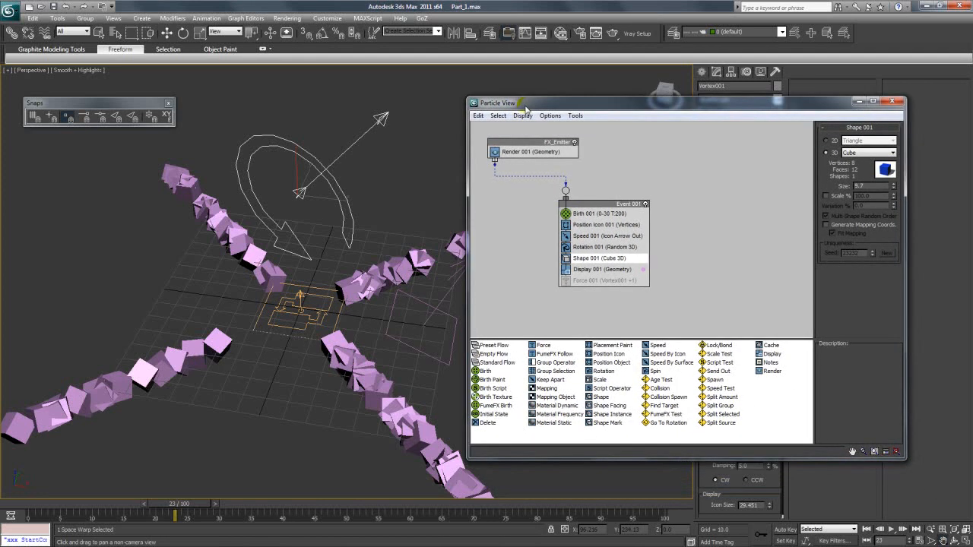
{"action": "left_click_drag", "start_coordinate": [619, 205], "coordinate": [614, 221]}
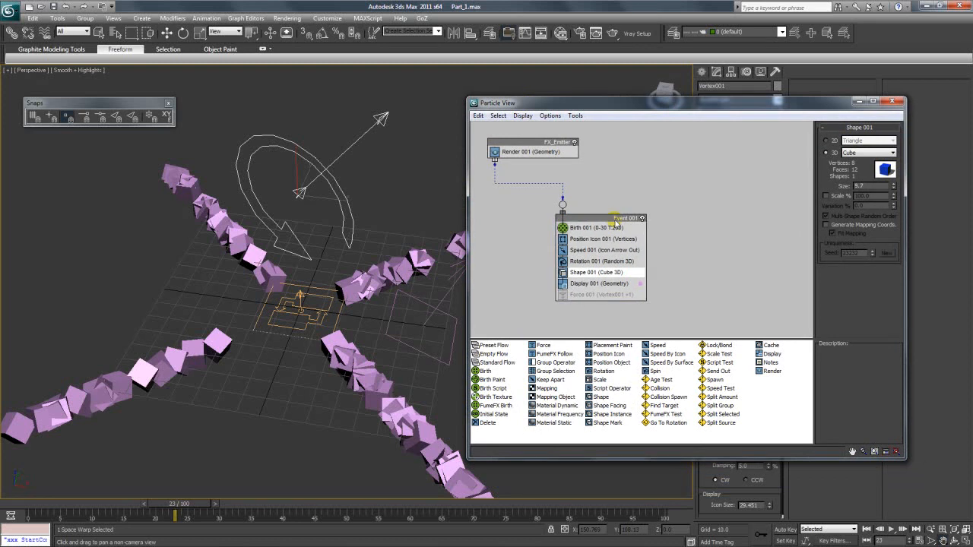
{"action": "left_click_drag", "start_coordinate": [614, 221], "coordinate": [614, 221]}
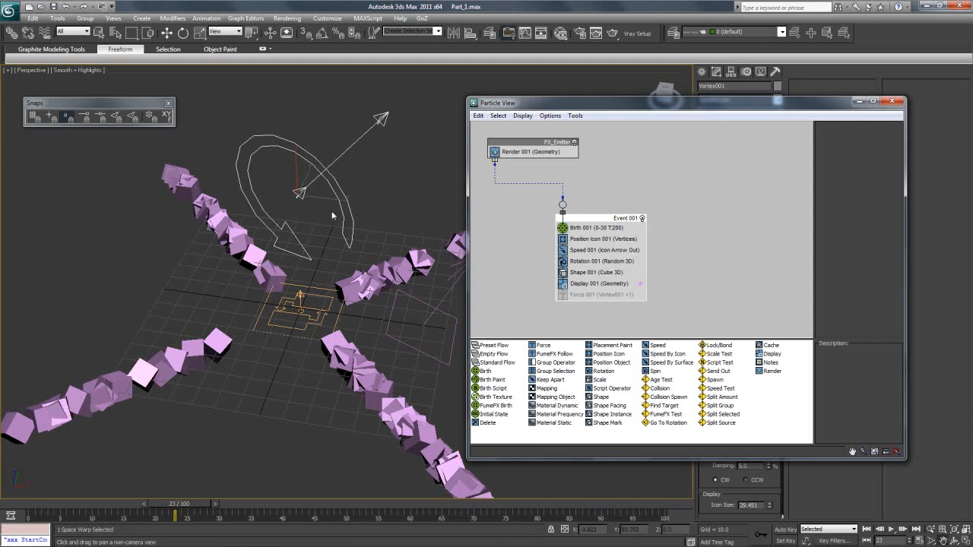
Delete Event 001 from the particle flow and undo the deletion
{"action": "left_click", "coordinate": [166, 33]}
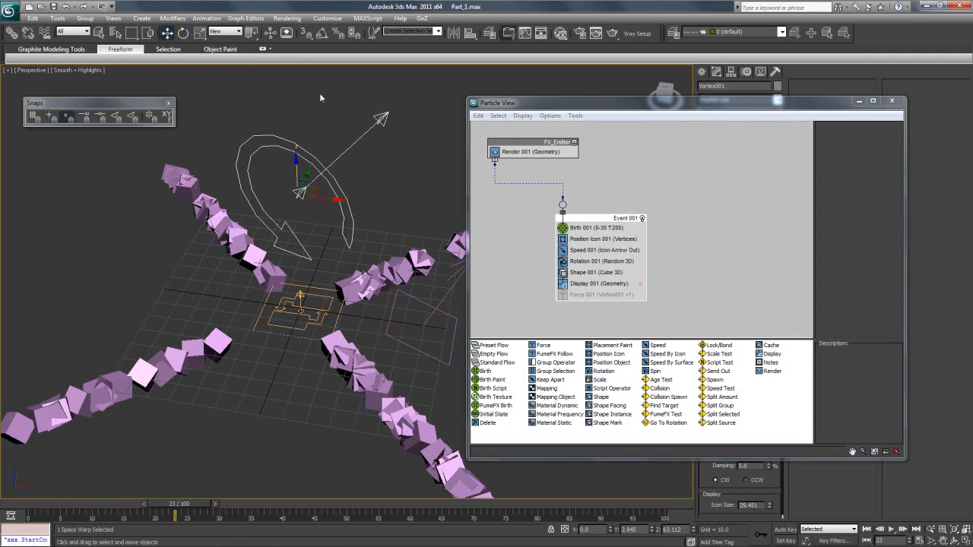
{"action": "left_click_drag", "start_coordinate": [554, 106], "coordinate": [555, 112]}
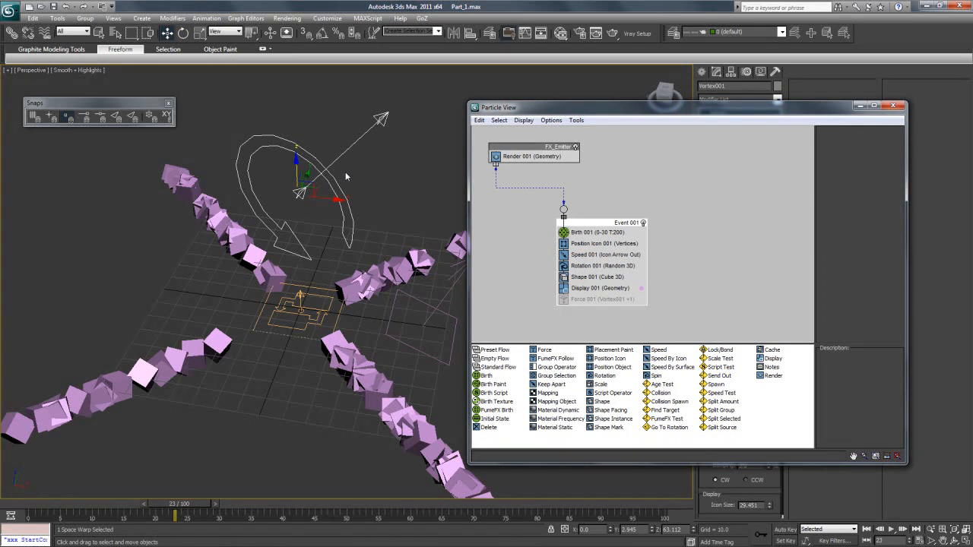
{"action": "key", "text": "ctrl+z"}
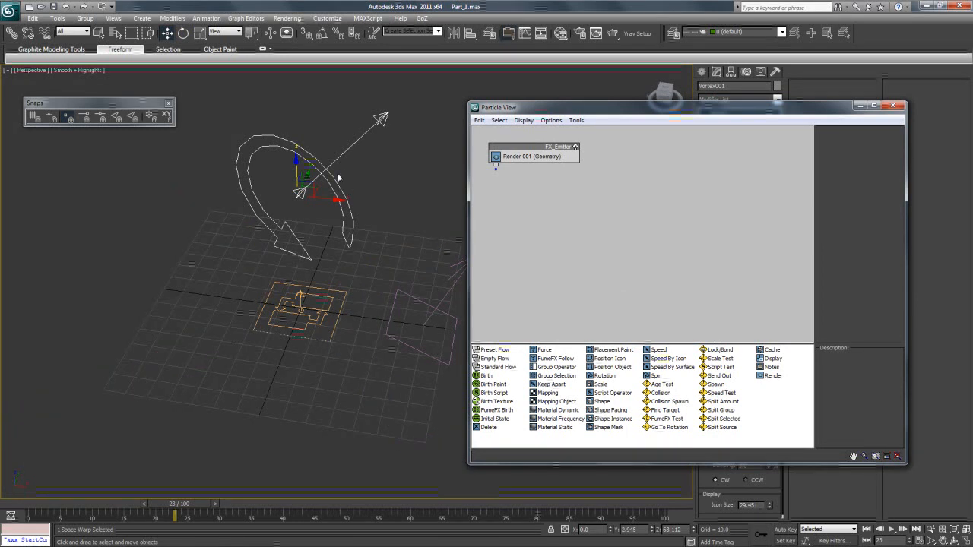
{"action": "key", "text": "ctrl+y"}
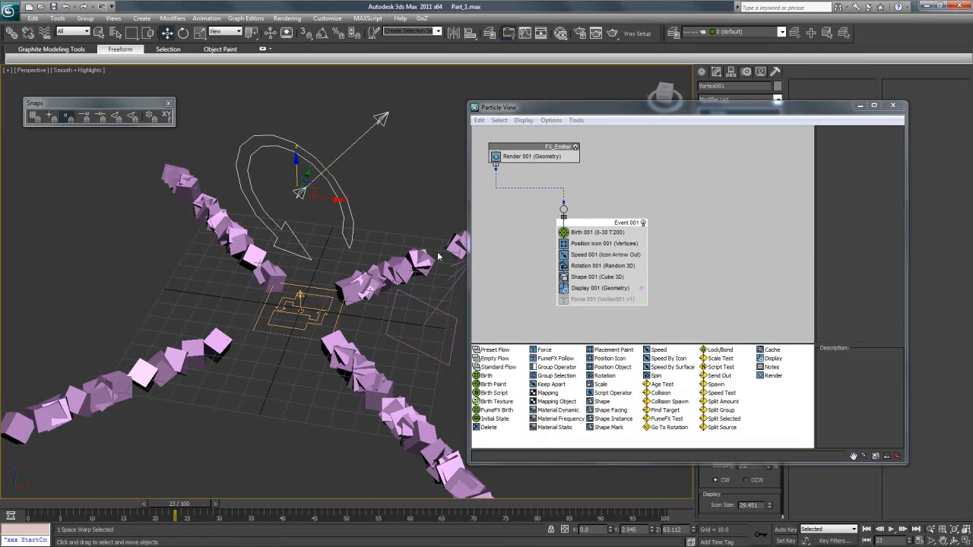
Delete the Wind and Vortex space warps from the scene and check the Force 001 operator's space warp list
{"action": "left_click", "coordinate": [417, 302]}
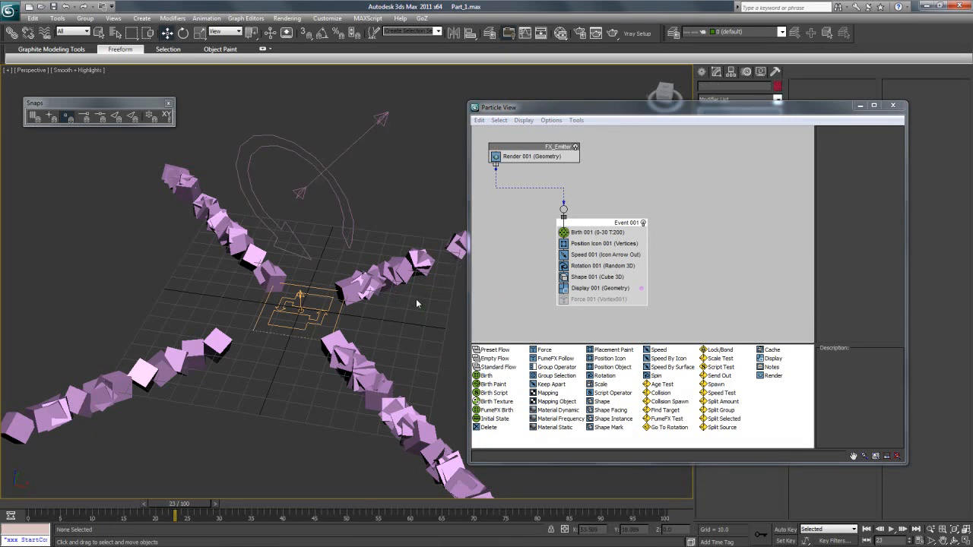
{"action": "left_click", "coordinate": [339, 206]}
{"action": "key", "text": "Delete"}
{"action": "left_click", "coordinate": [587, 298]}
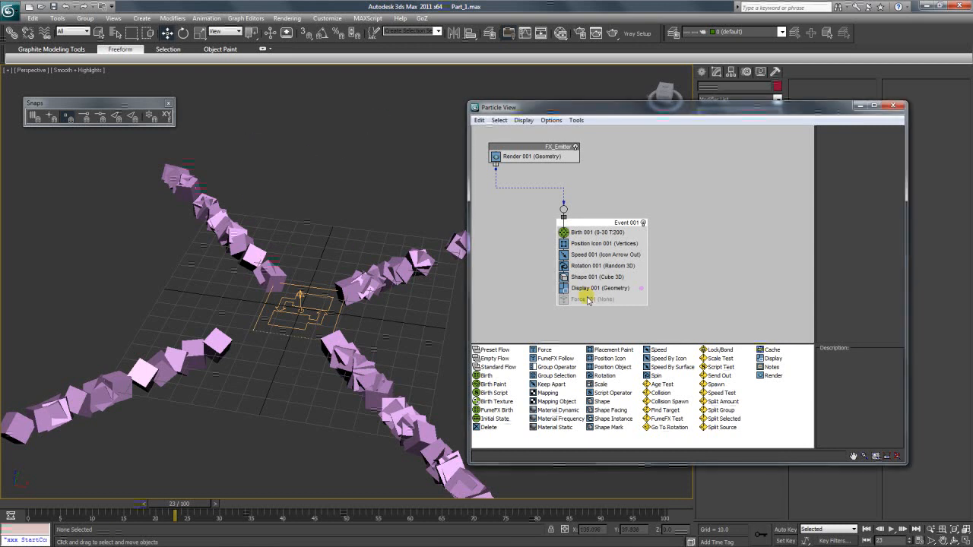
{"action": "left_click", "coordinate": [587, 299]}
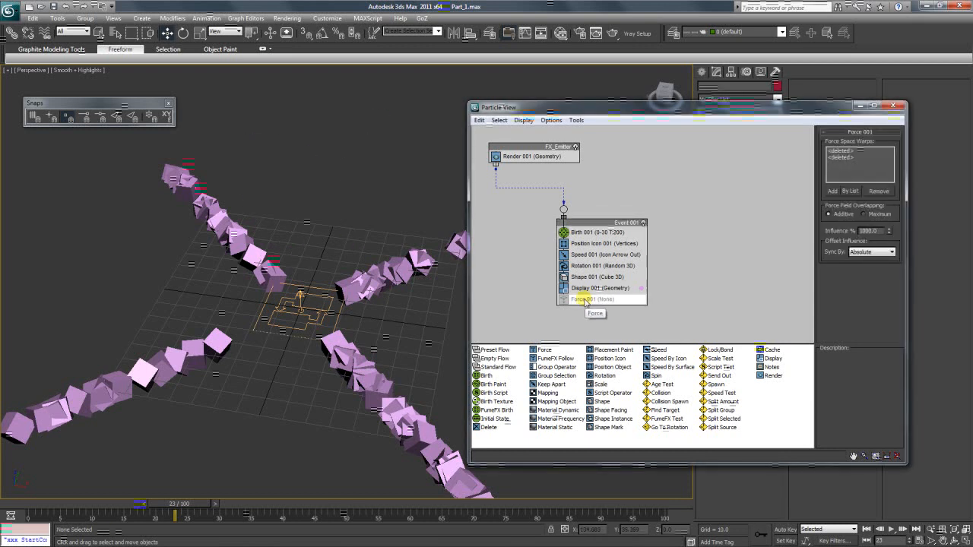
Close the Particle View, select the FX_Emitter icon in the viewport and reopen its Particle View
{"action": "left_click_drag", "start_coordinate": [599, 116], "coordinate": [520, 132]}
{"action": "left_click", "coordinate": [816, 121]}
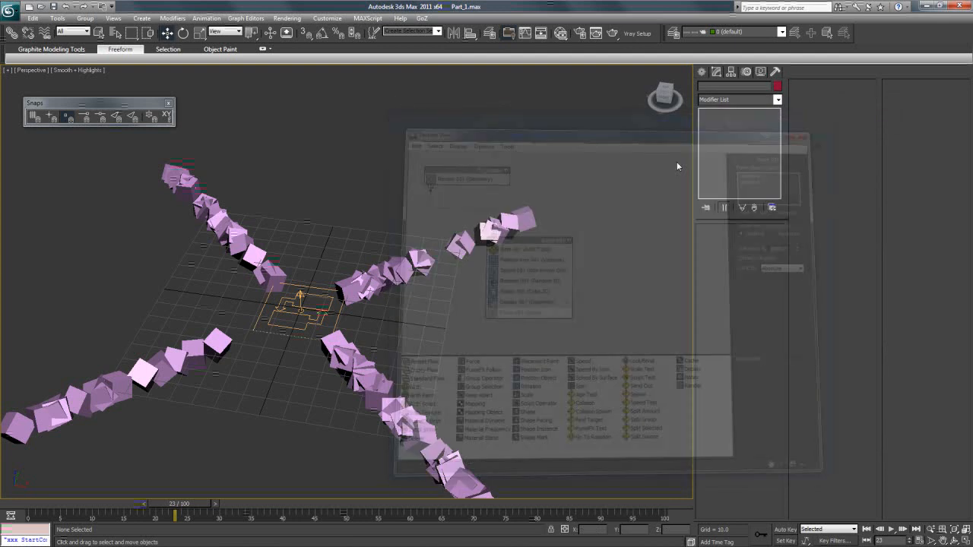
{"action": "left_click", "coordinate": [324, 318]}
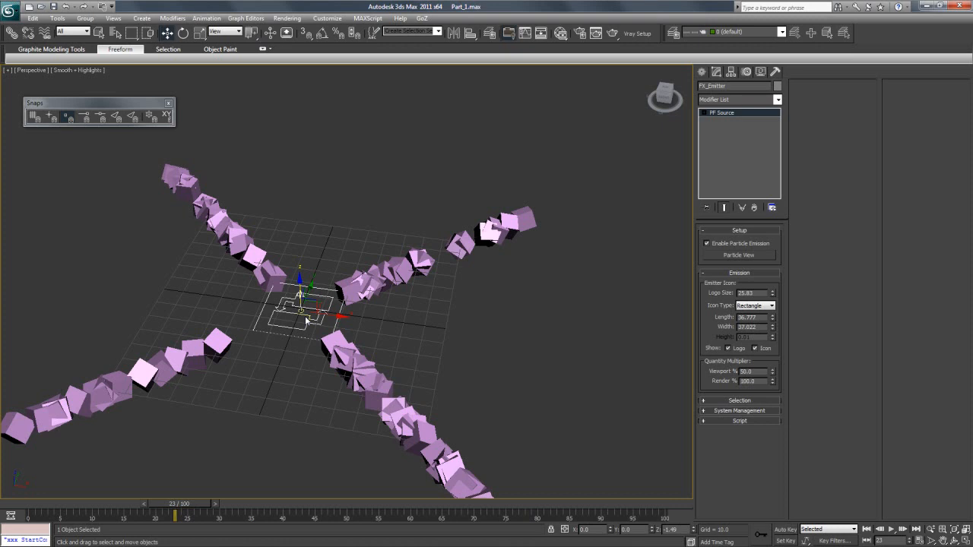
{"action": "left_click", "coordinate": [260, 265]}
{"action": "left_click", "coordinate": [725, 255]}
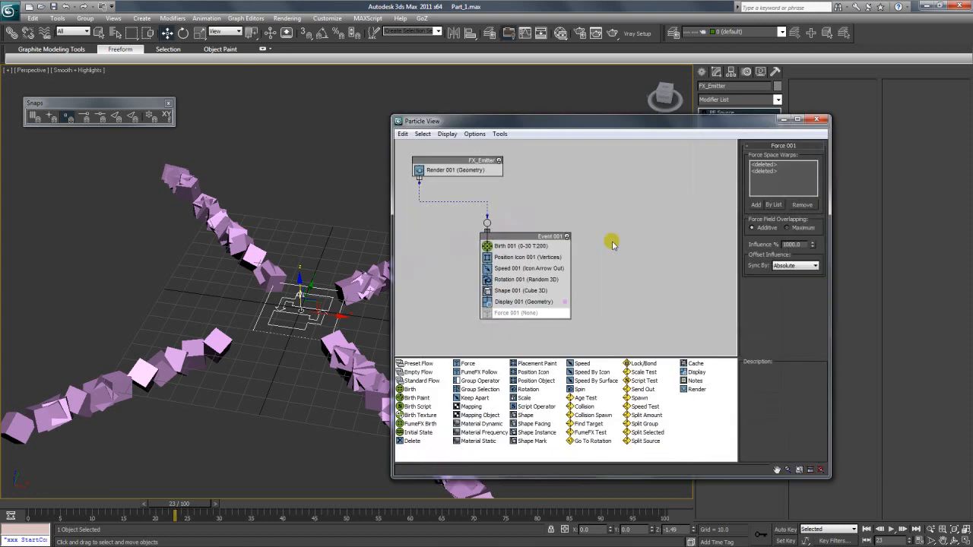
Move Event 001 slightly closer to the FX_Emitter node and turn off its Rotation 001 operator
{"action": "left_click", "coordinate": [520, 228]}
{"action": "left_click_drag", "start_coordinate": [520, 227], "coordinate": [518, 225]}
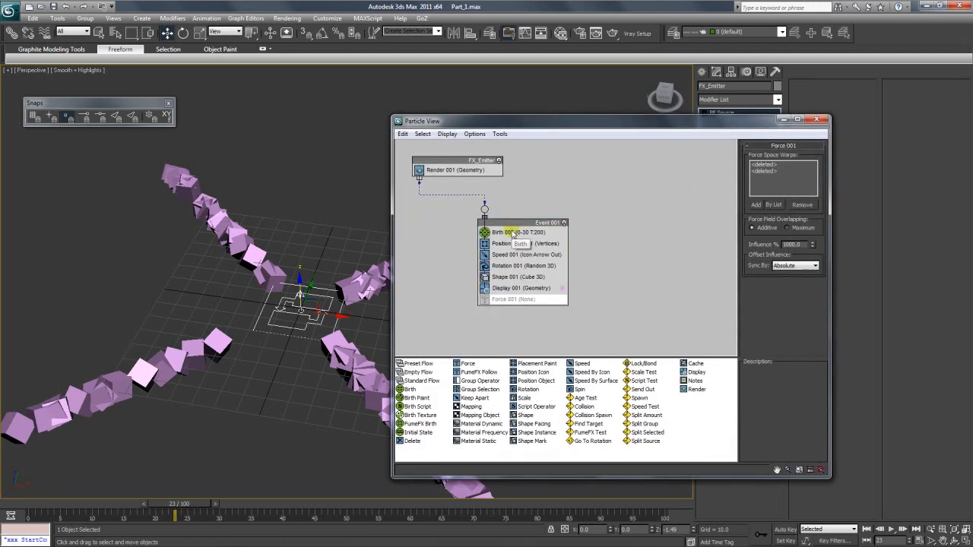
{"action": "right_click", "coordinate": [516, 268]}
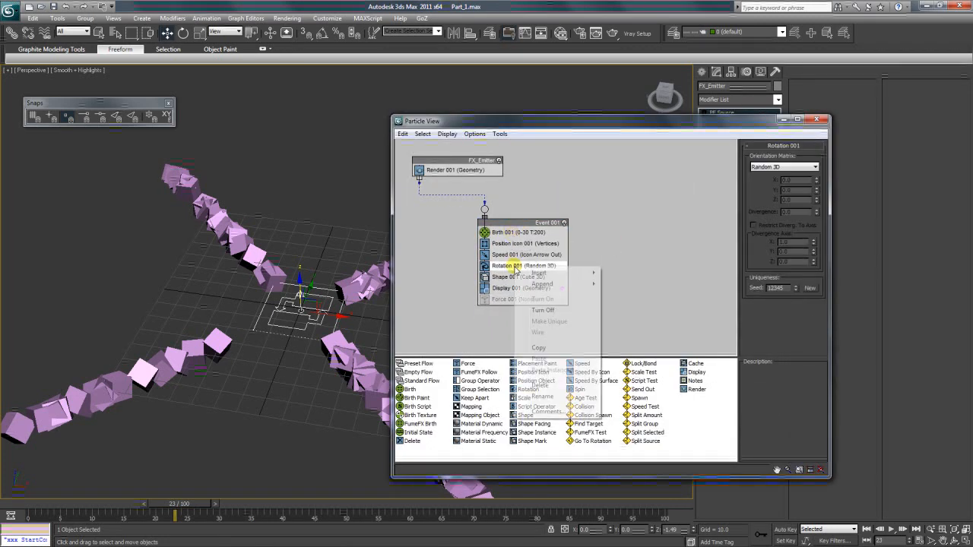
{"action": "left_click", "coordinate": [551, 310]}
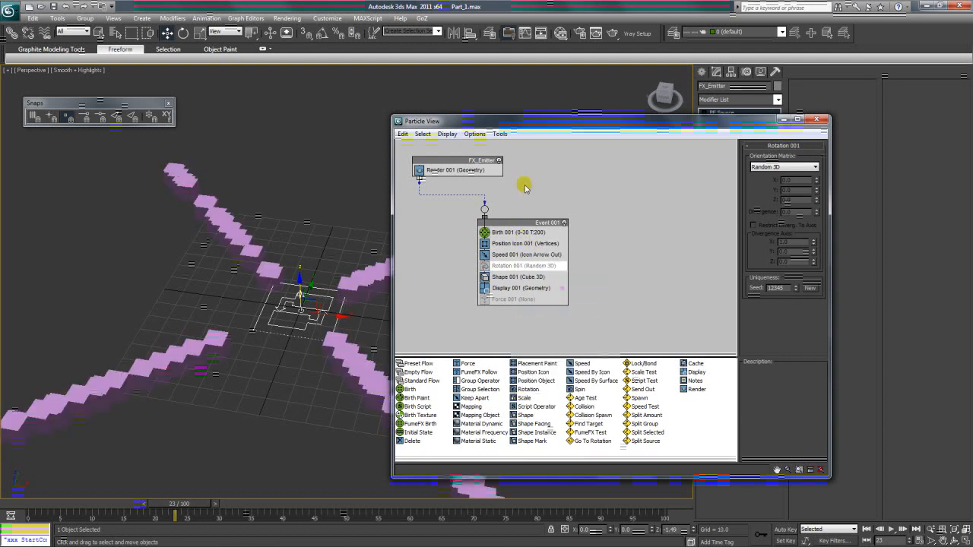
Reorder the Force 001 operator in Event 001 so it sits between Rotation 001 and Shape 001
{"action": "left_click_drag", "start_coordinate": [521, 125], "coordinate": [527, 117]}
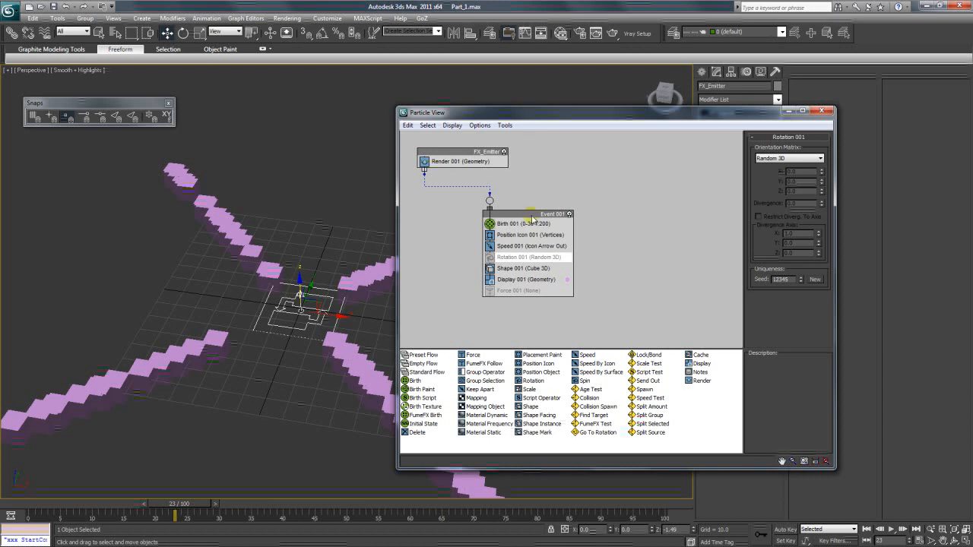
{"action": "left_click_drag", "start_coordinate": [516, 294], "coordinate": [518, 266]}
{"action": "left_click", "coordinate": [516, 267]}
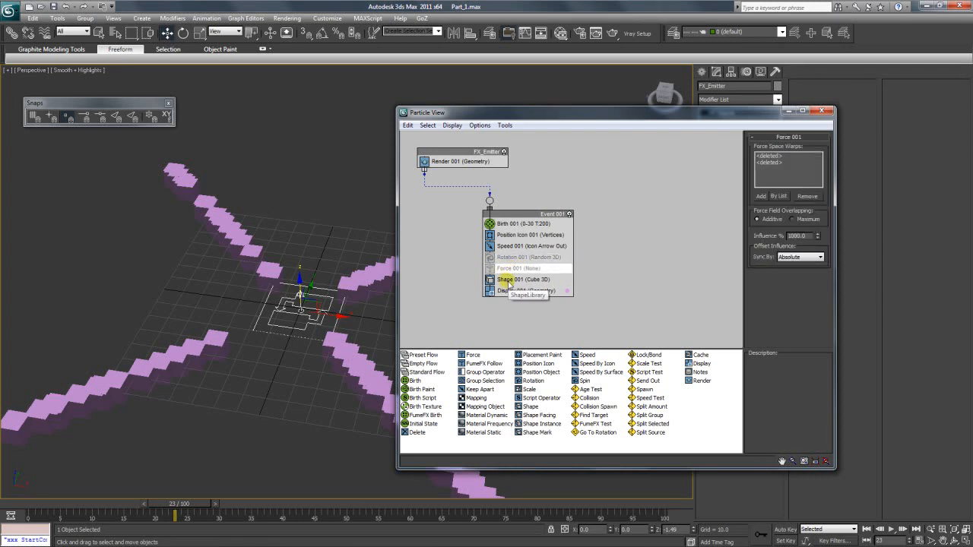
Try a size of 2 for the Shape 001 cube and settle on a size of 4
{"action": "left_click", "coordinate": [509, 280]}
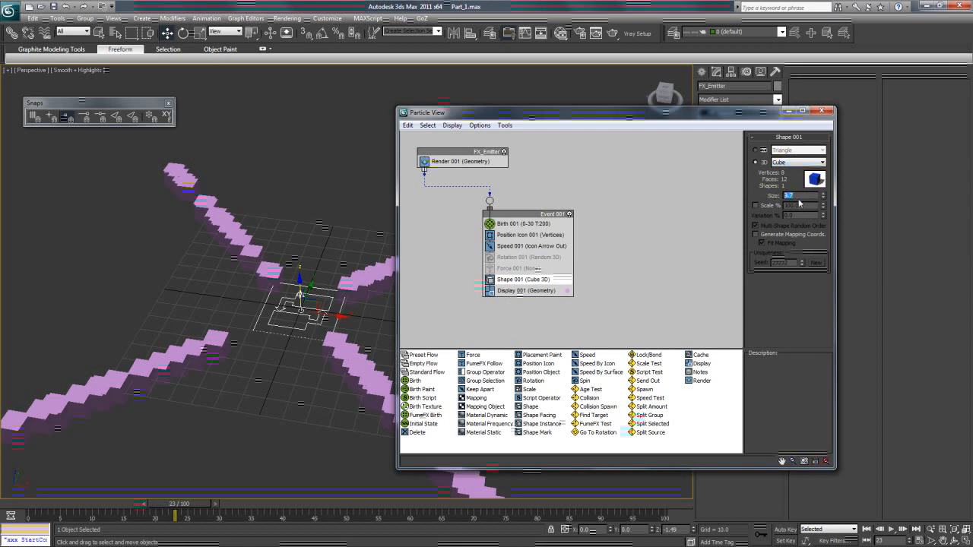
{"action": "type", "text": "2"}
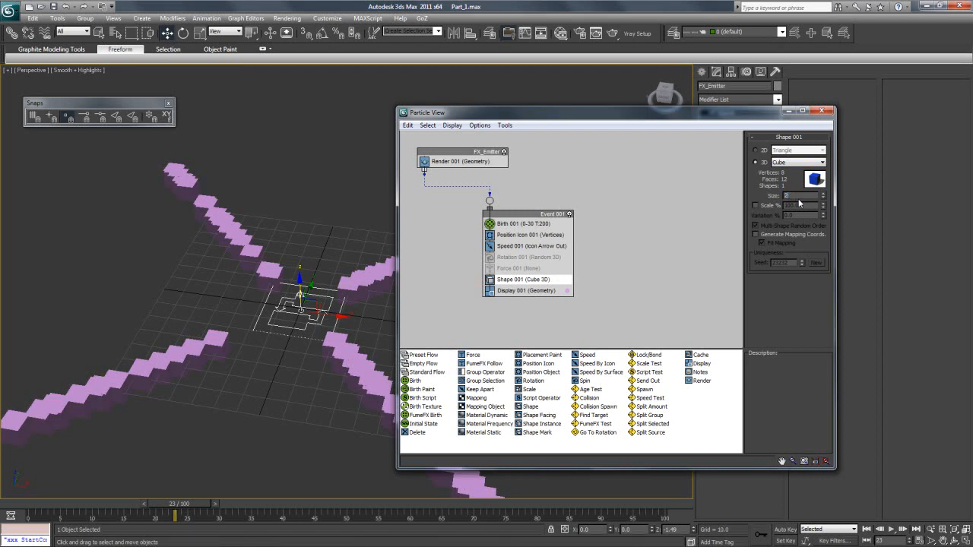
{"action": "key", "text": "Return"}
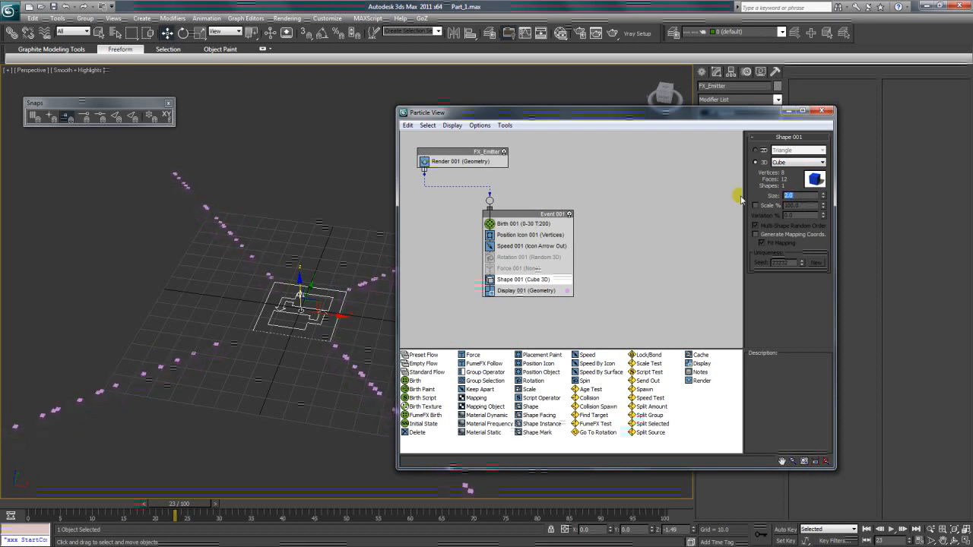
{"action": "type", "text": "4"}
{"action": "key", "text": "Return"}
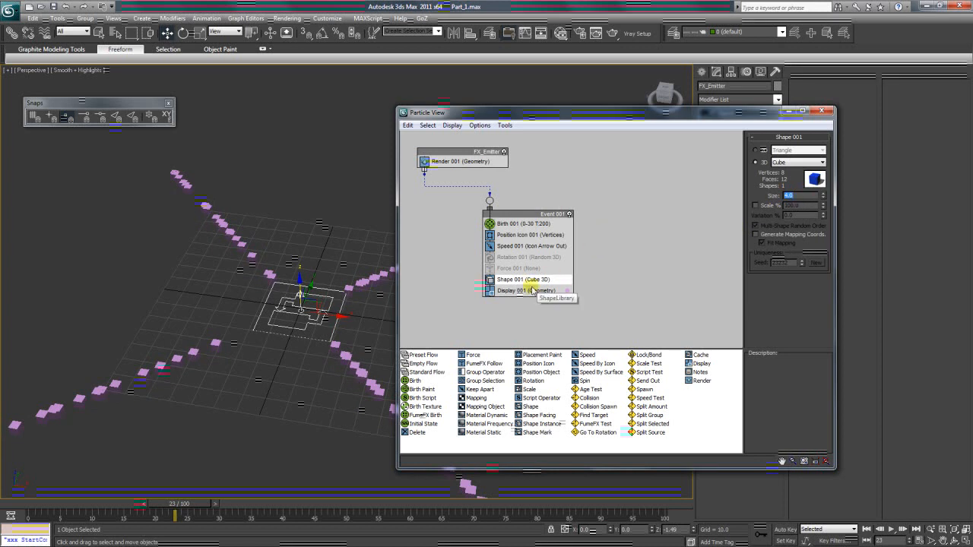
Change the Display 001 particle colour to bright green with red 0, green 255 and blue 72
{"action": "left_click", "coordinate": [554, 291]}
{"action": "left_click", "coordinate": [567, 291]}
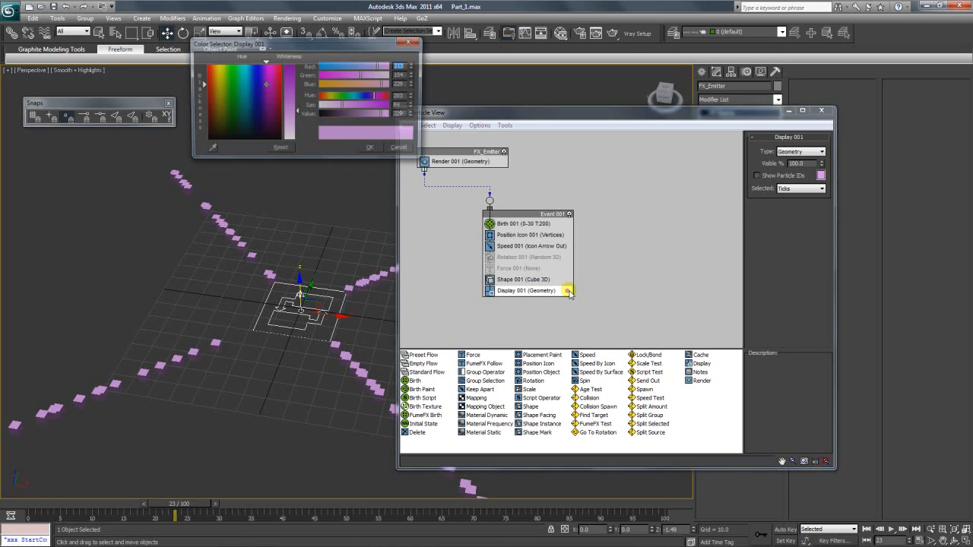
{"action": "left_click_drag", "start_coordinate": [259, 73], "coordinate": [234, 66]}
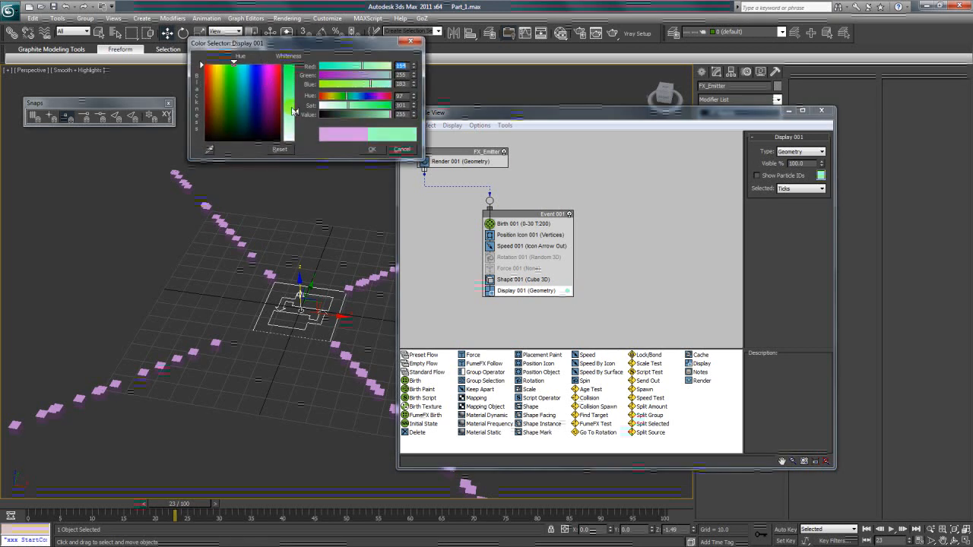
{"action": "left_click", "coordinate": [372, 149]}
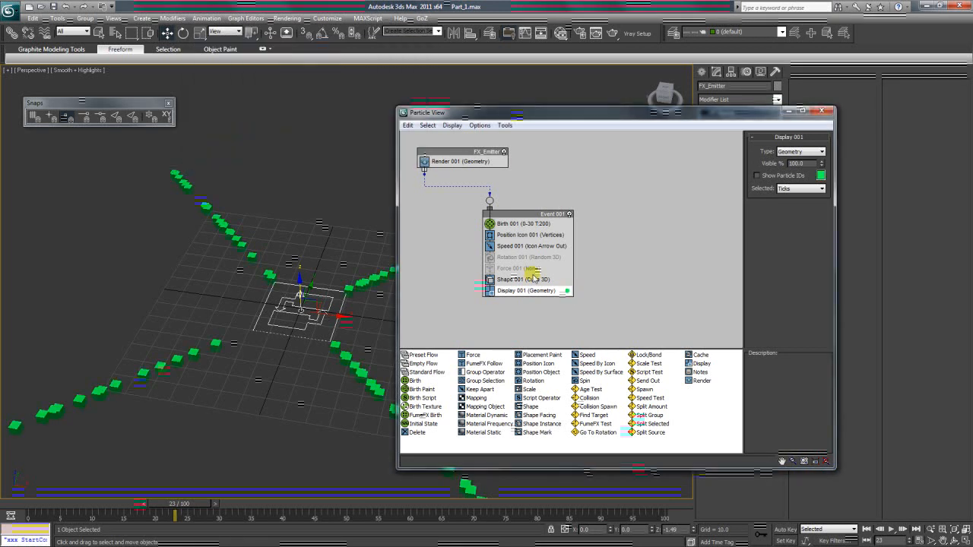
{"action": "left_click", "coordinate": [567, 291]}
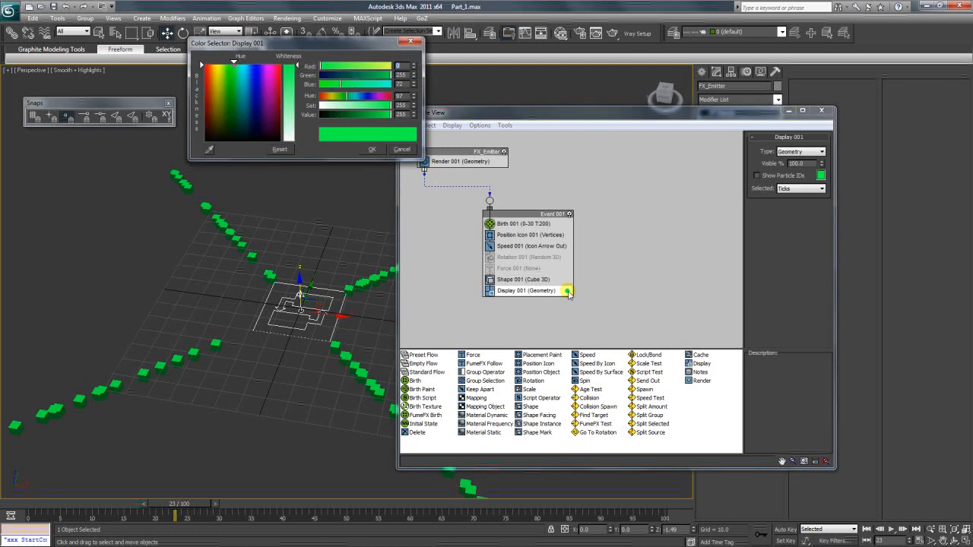
{"action": "left_click_drag", "start_coordinate": [293, 46], "coordinate": [289, 95]}
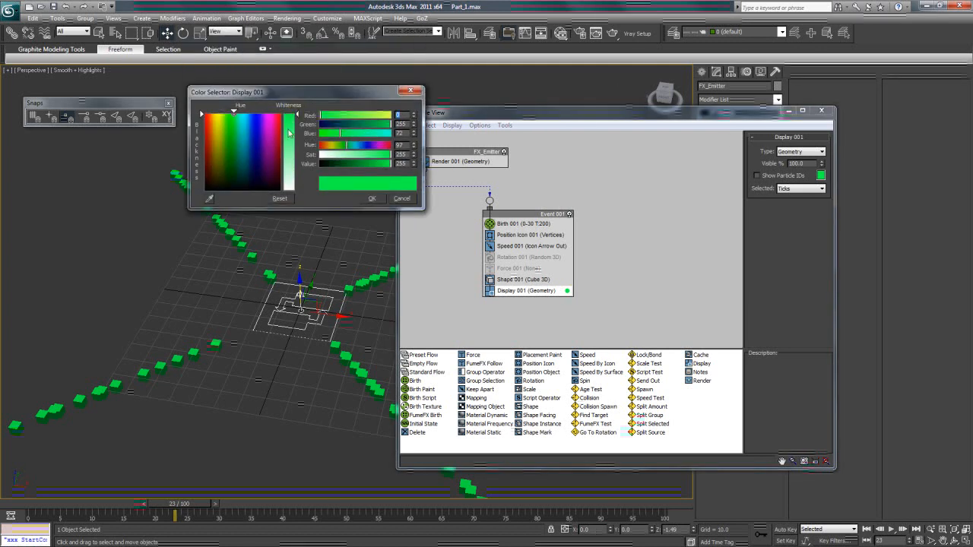
{"action": "left_click", "coordinate": [376, 201]}
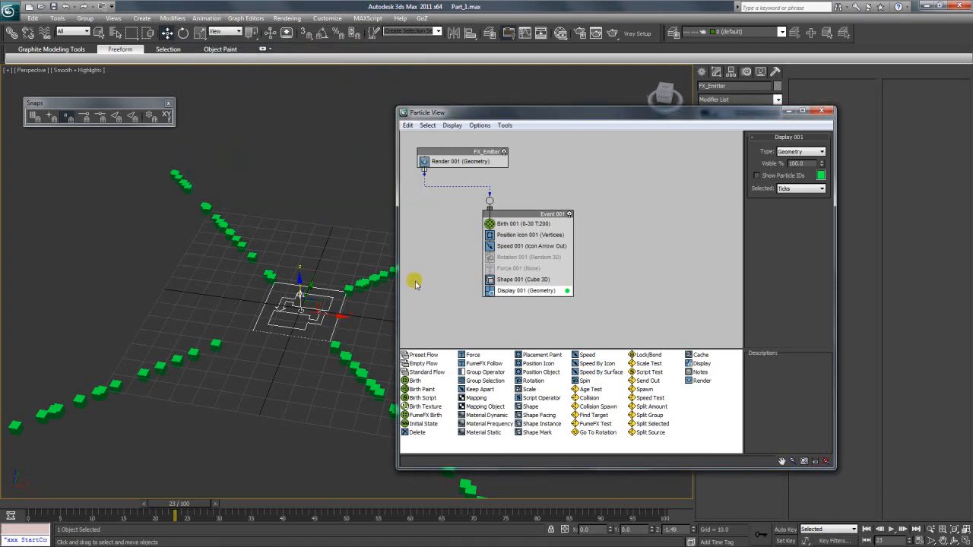
Set the Speed 001 direction to Random Horizontal and preview the particles at frame 30
{"action": "left_click_drag", "start_coordinate": [516, 224], "coordinate": [536, 216]}
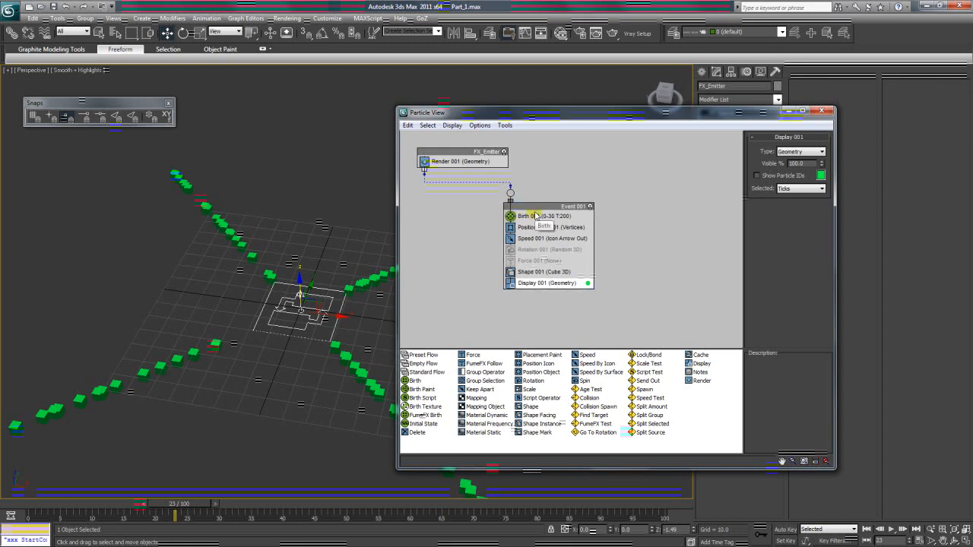
{"action": "left_click", "coordinate": [545, 240]}
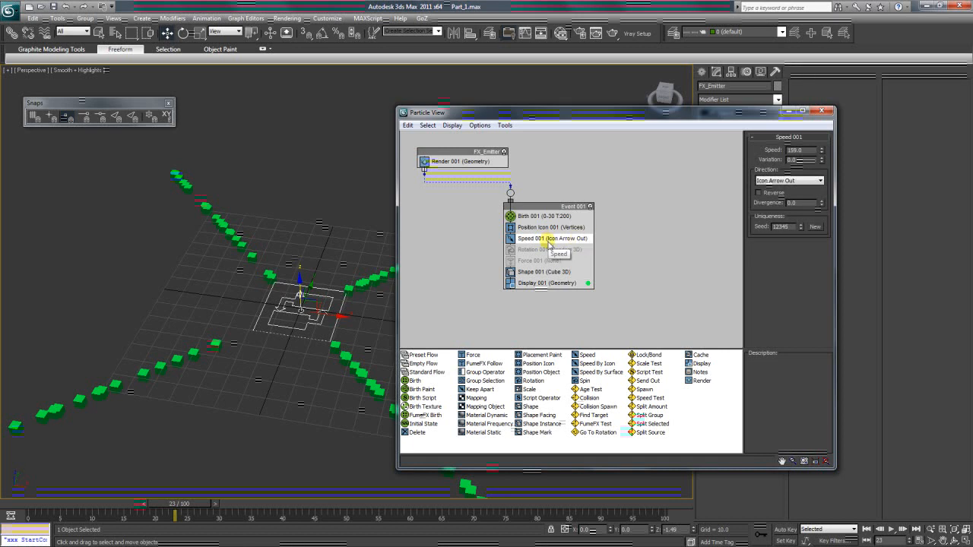
{"action": "left_click", "coordinate": [770, 194]}
{"action": "left_click", "coordinate": [768, 193]}
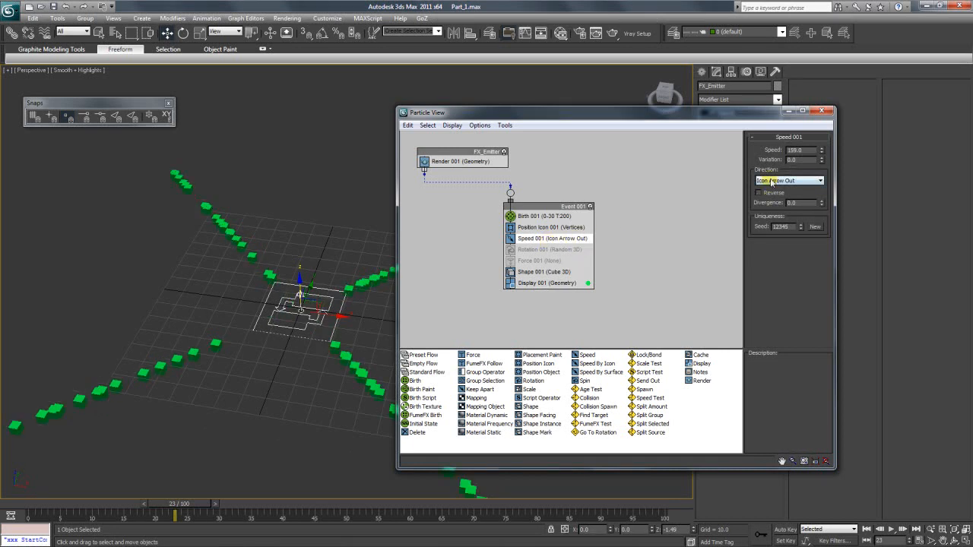
{"action": "left_click", "coordinate": [771, 182]}
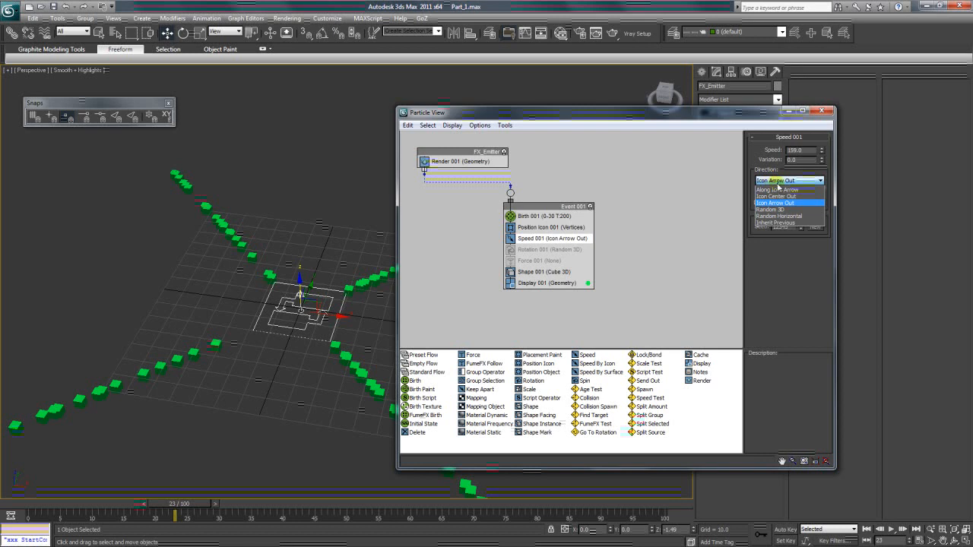
{"action": "left_click", "coordinate": [775, 217]}
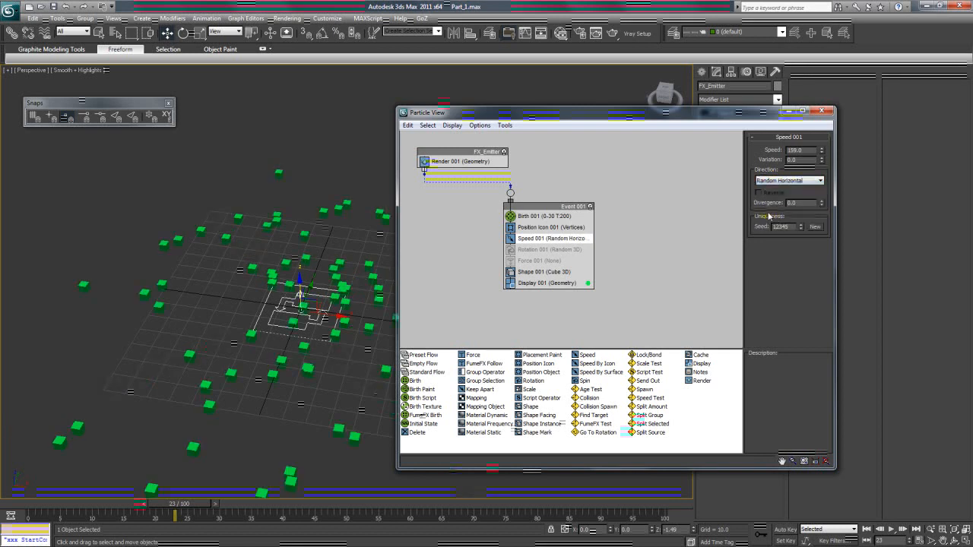
{"action": "left_click_drag", "start_coordinate": [202, 504], "coordinate": [235, 504]}
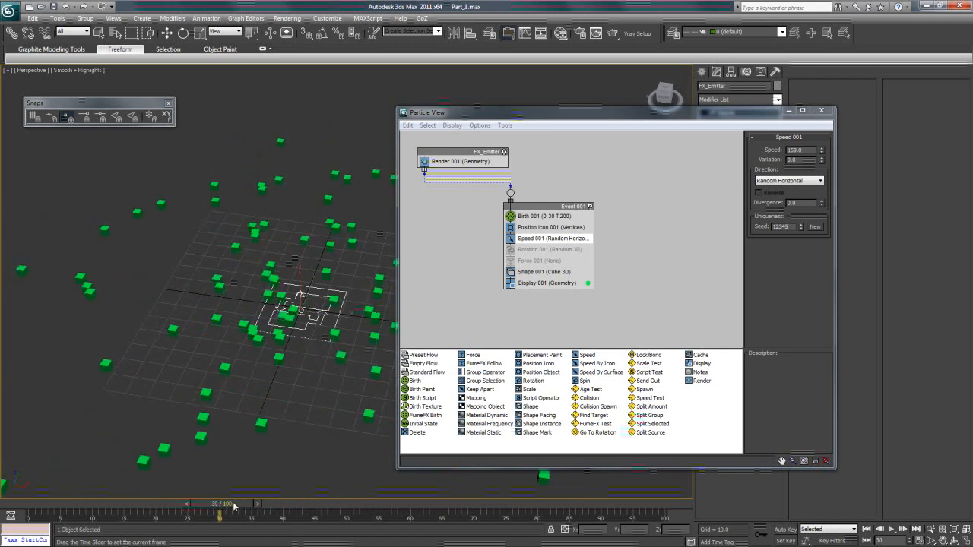
Set the emission location of Position Icon 001 to Surface
{"action": "left_click", "coordinate": [553, 229]}
{"action": "left_click", "coordinate": [774, 192]}
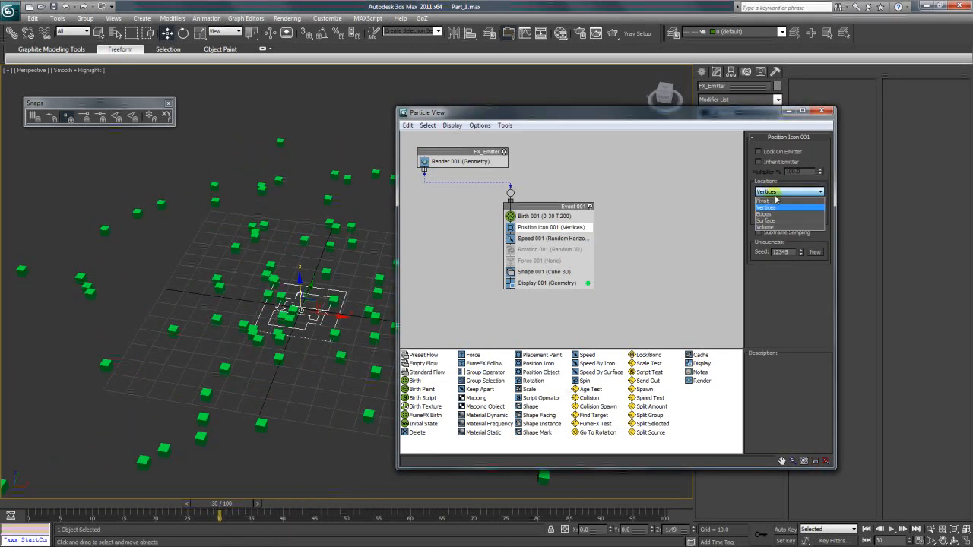
{"action": "left_click", "coordinate": [765, 221]}
{"action": "left_click_drag", "start_coordinate": [620, 120], "coordinate": [692, 115]}
Set the Birth 001 particle amount to 75 and check the particles in the viewport
{"action": "left_click", "coordinate": [622, 209]}
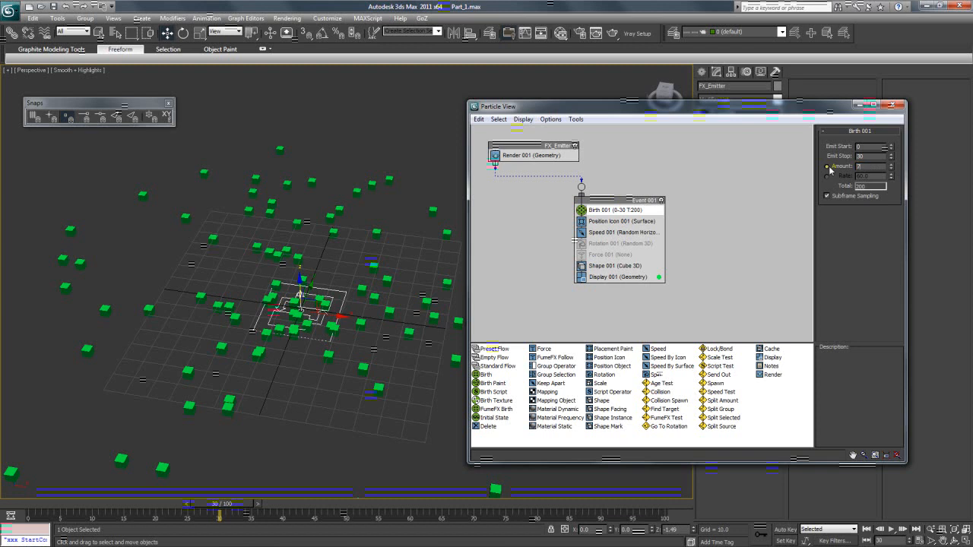
{"action": "type", "text": "75"}
{"action": "key", "text": "Return"}
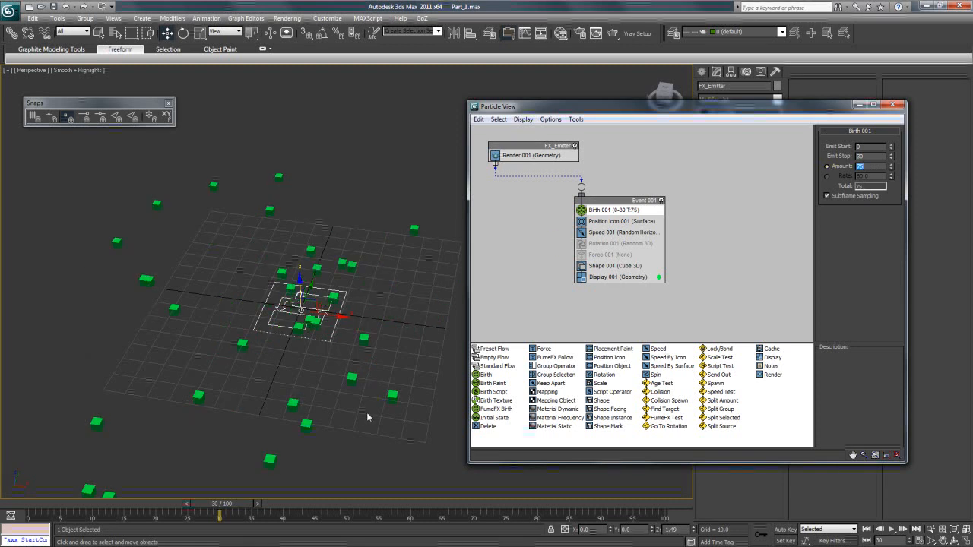
{"action": "mouse_move", "coordinate": [229, 506]}
{"action": "left_mouse_down"}
{"action": "mouse_move", "coordinate": [114, 505]}
{"action": "mouse_move", "coordinate": [233, 504]}
{"action": "left_mouse_up"}
{"action": "key", "text": "w"}
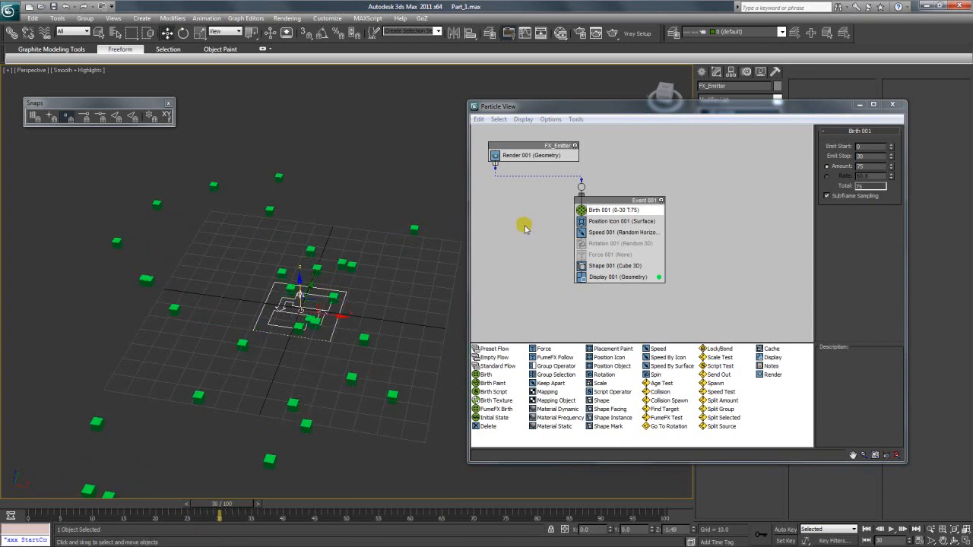
Add a Spawn test below Display 001 in Event 001, set it to By Travel Distance and preview frame 26
{"action": "left_click", "coordinate": [560, 119]}
{"action": "left_click", "coordinate": [506, 109]}
{"action": "left_click_drag", "start_coordinate": [515, 112], "coordinate": [473, 109]}
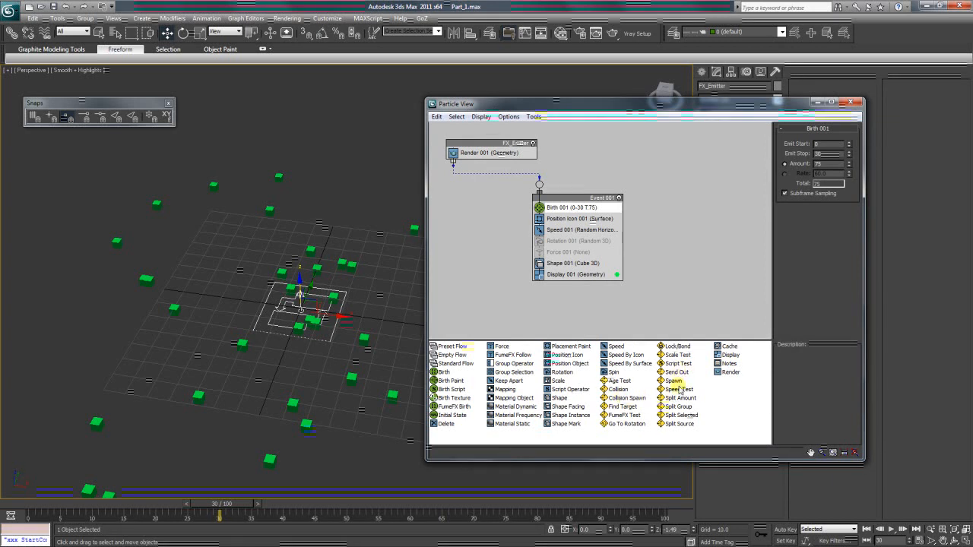
{"action": "left_click_drag", "start_coordinate": [673, 380], "coordinate": [557, 284]}
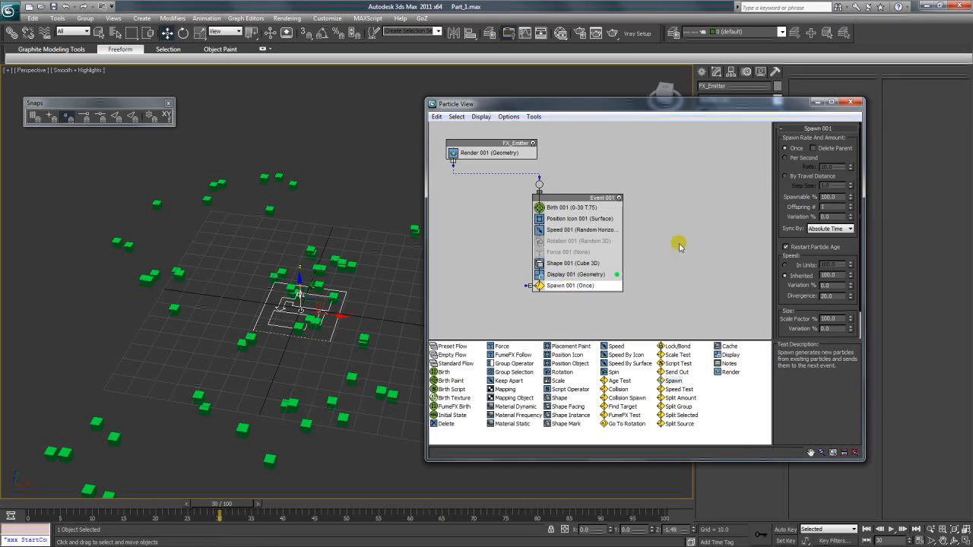
{"action": "left_click_drag", "start_coordinate": [688, 112], "coordinate": [665, 113]}
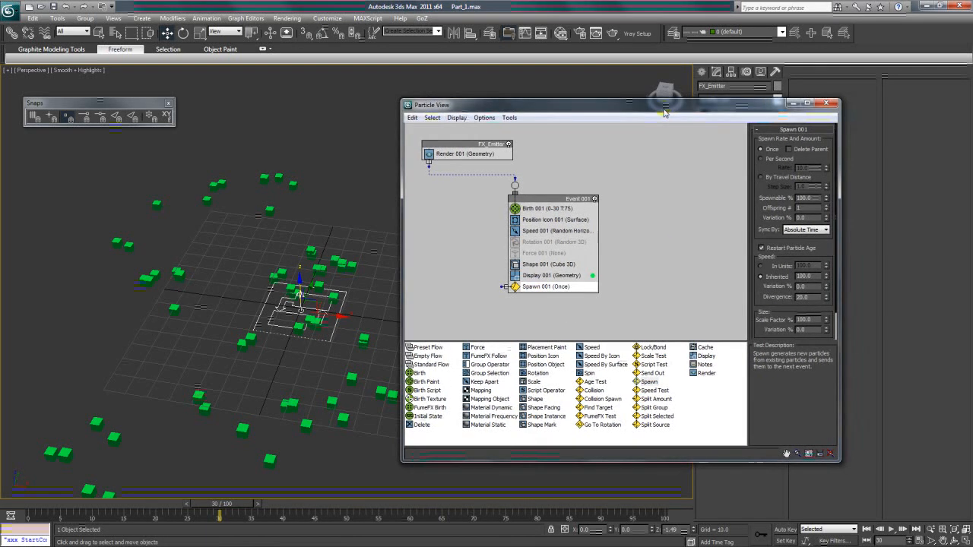
{"action": "left_click", "coordinate": [762, 177]}
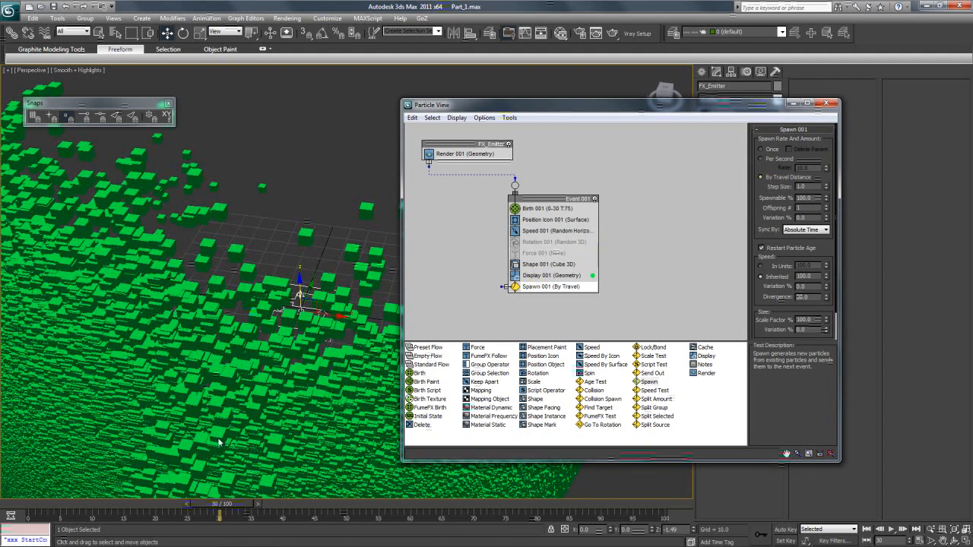
{"action": "left_click_drag", "start_coordinate": [228, 504], "coordinate": [186, 511]}
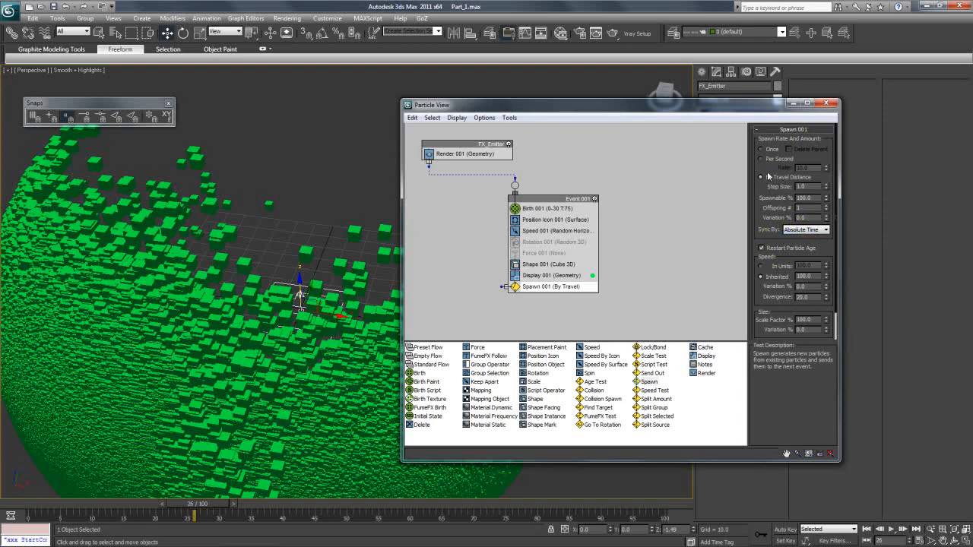
Set the Birth 001 amount to 40 and the Spawnable percentage of Spawn 001 to 50
{"action": "left_click", "coordinate": [551, 209]}
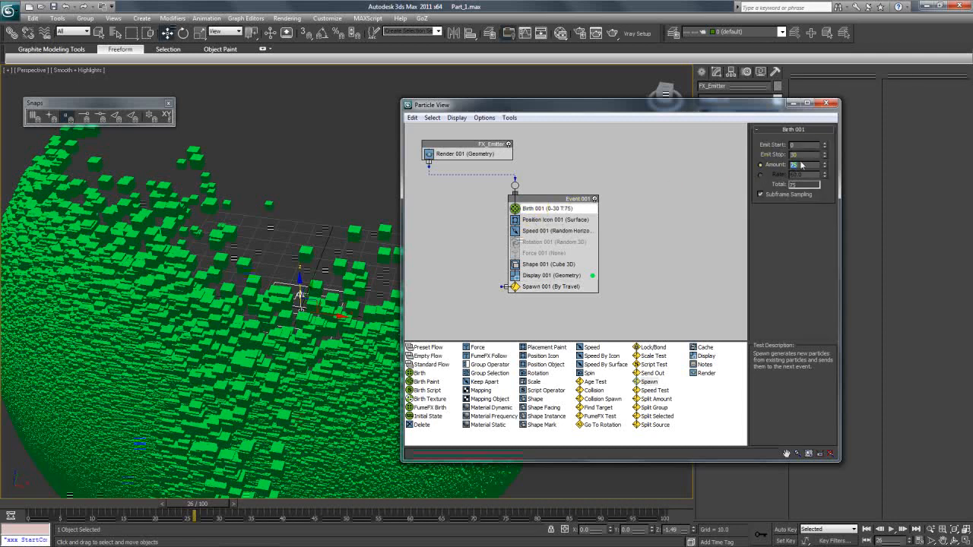
{"action": "type", "text": "40"}
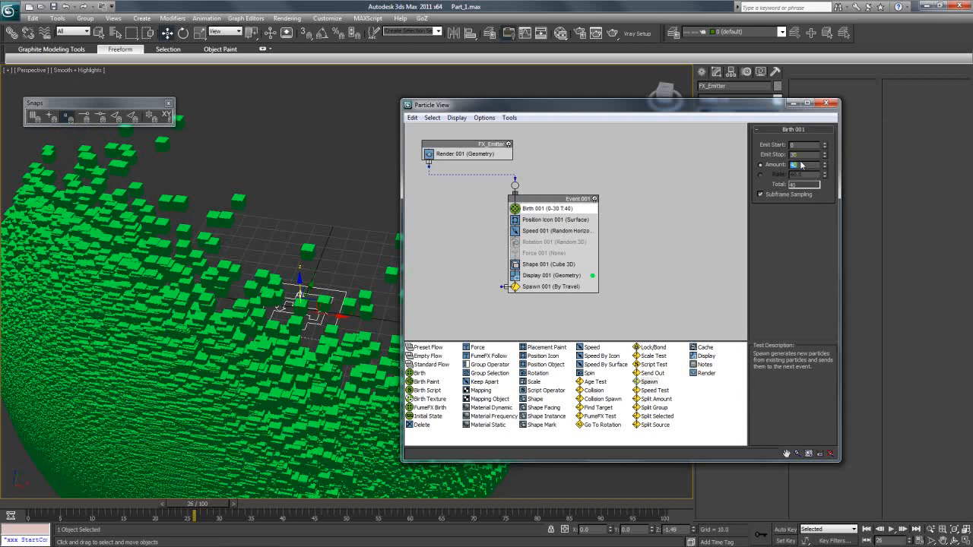
{"action": "left_click", "coordinate": [561, 287]}
{"action": "left_click", "coordinate": [561, 287]}
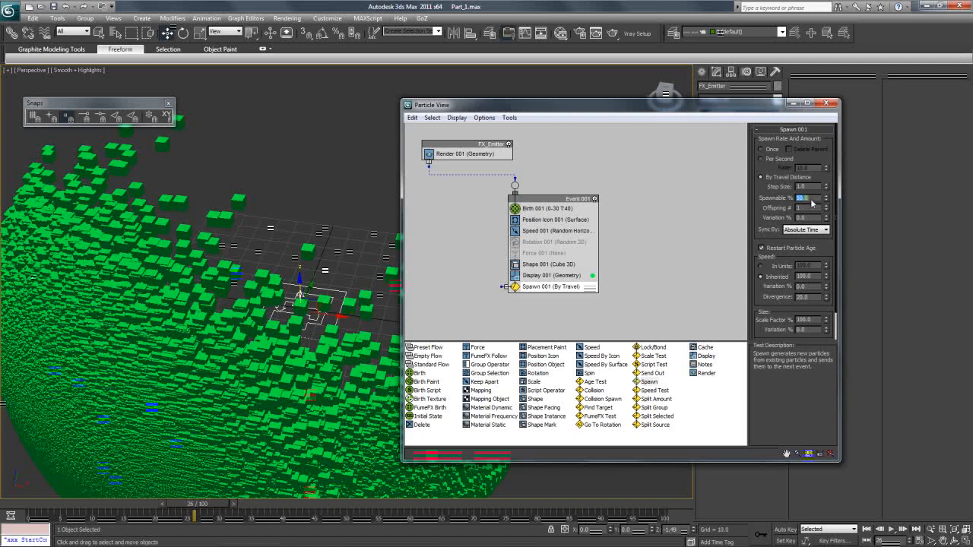
{"action": "left_click_drag", "start_coordinate": [636, 112], "coordinate": [728, 97]}
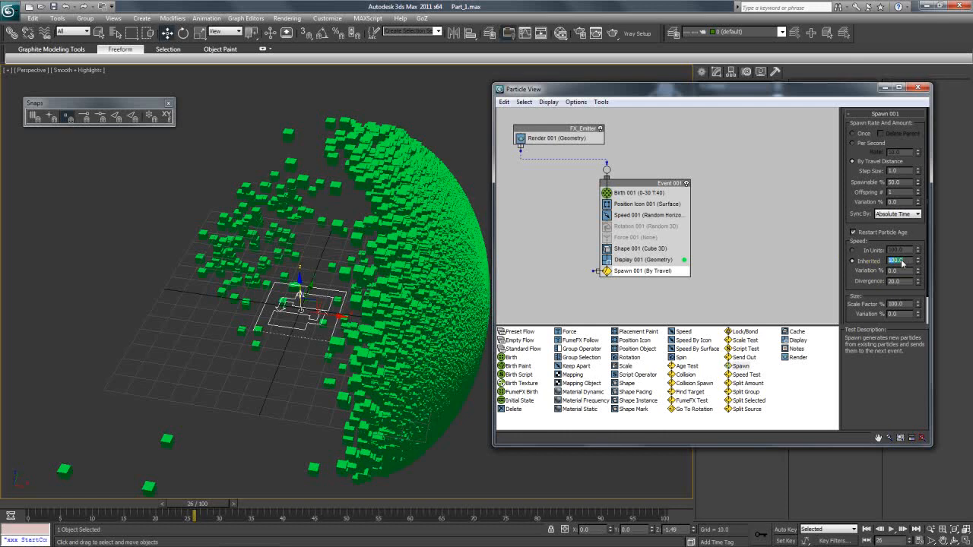
Set the inherited speed of Spawn 001 to 2%, after trying 20%, and preview the trails at frames 47 and 34
{"action": "type", "text": "20"}
{"action": "key", "text": "Return"}
{"action": "left_click_drag", "start_coordinate": [176, 505], "coordinate": [331, 522]}
{"action": "left_click_drag", "start_coordinate": [776, 91], "coordinate": [747, 101]}
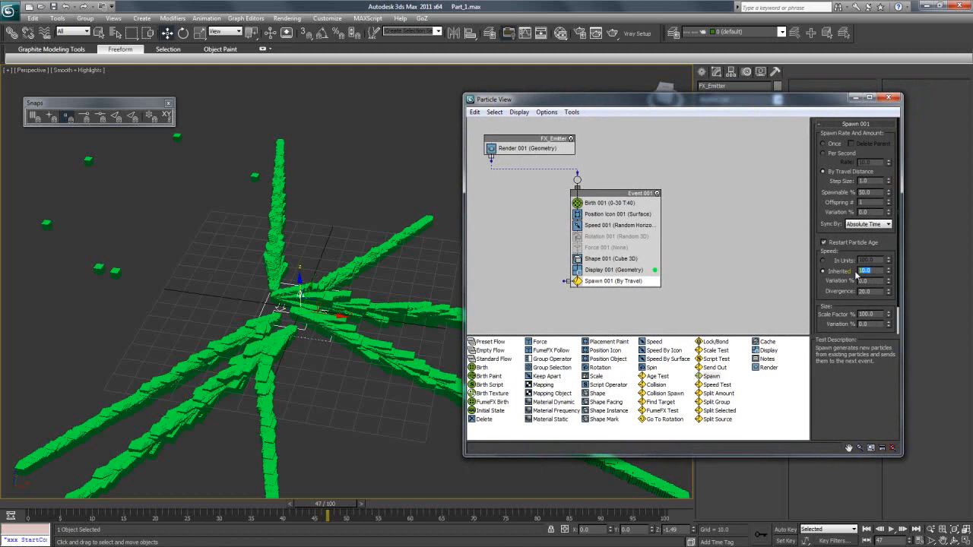
{"action": "type", "text": "2"}
{"action": "key", "text": "Return"}
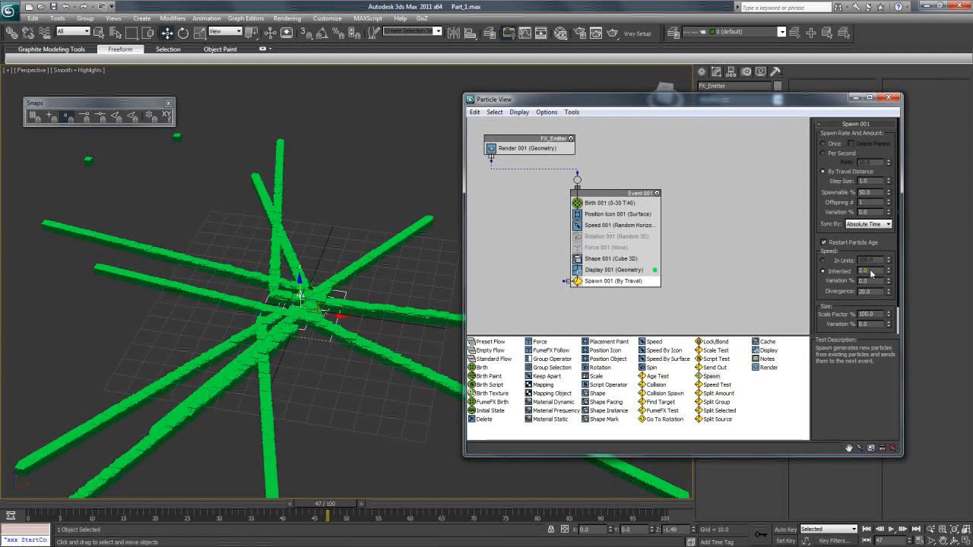
{"action": "left_click_drag", "start_coordinate": [302, 512], "coordinate": [234, 503]}
Create a new event with a Shape operator below Event 001, link Spawn 001 to it and open the Shape 002 settings
{"action": "left_click_drag", "start_coordinate": [593, 199], "coordinate": [603, 187]}
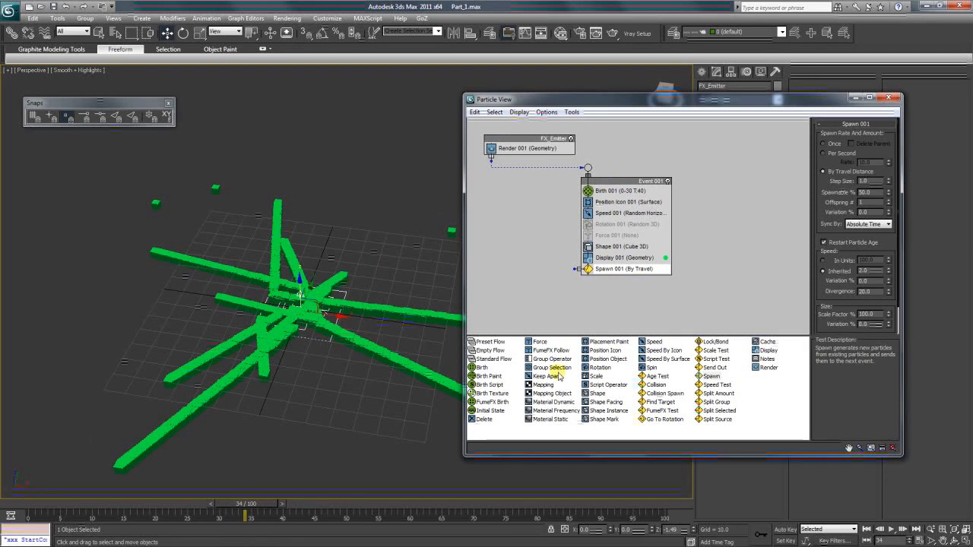
{"action": "mouse_move", "coordinate": [603, 392]}
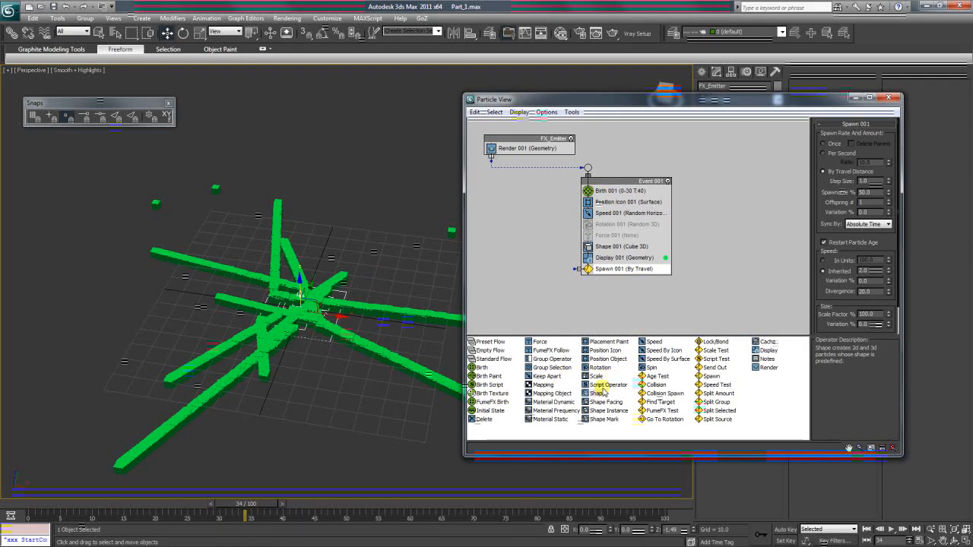
{"action": "mouse_move", "coordinate": [600, 389]}
{"action": "left_mouse_down"}
{"action": "mouse_move", "coordinate": [551, 294]}
{"action": "mouse_move", "coordinate": [558, 286]}
{"action": "mouse_move", "coordinate": [578, 297]}
{"action": "left_mouse_up"}
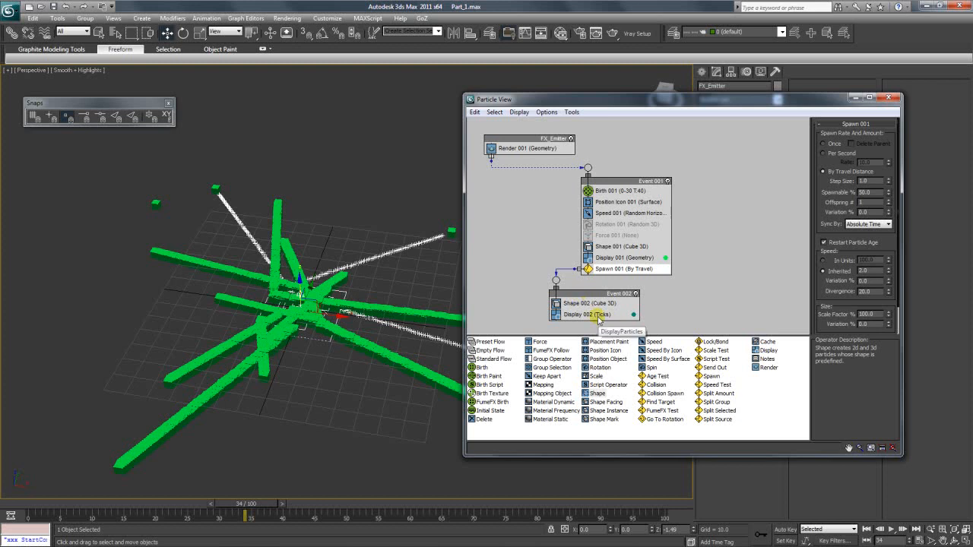
{"action": "left_click", "coordinate": [590, 304]}
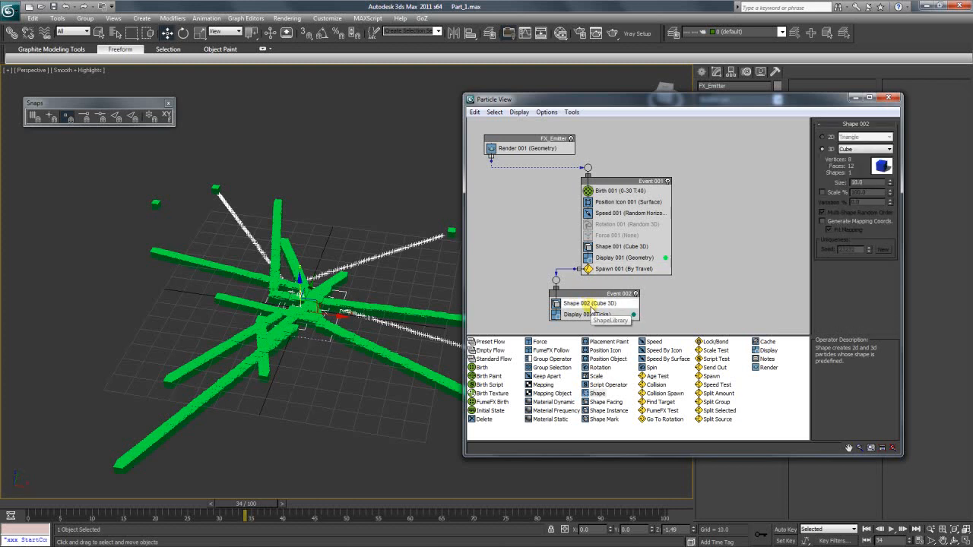
Set Shape 002 to the 3D shape Sphere 20-sides and the Display 002 type to Geometry
{"action": "left_click", "coordinate": [874, 149]}
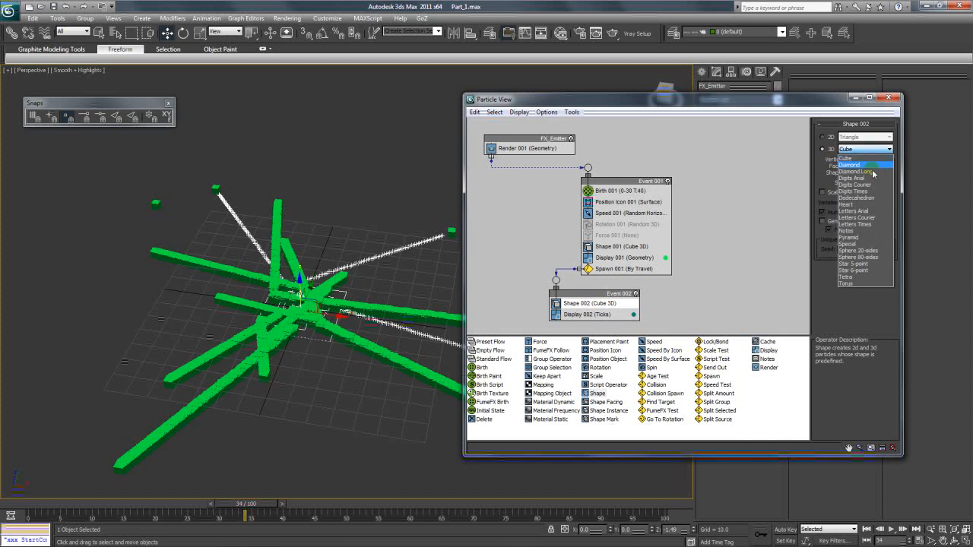
{"action": "left_click", "coordinate": [870, 250]}
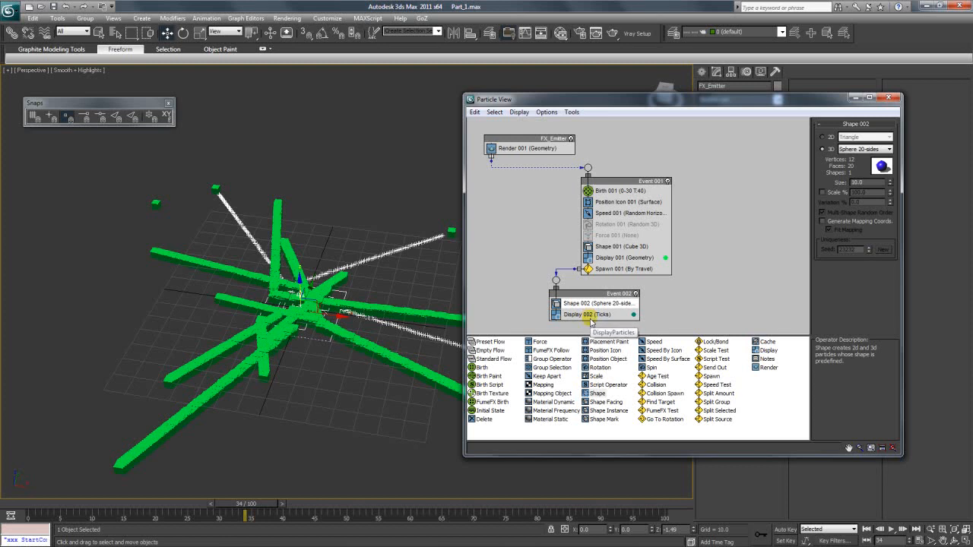
{"action": "left_click", "coordinate": [585, 314]}
{"action": "left_click", "coordinate": [865, 139]}
{"action": "left_click", "coordinate": [865, 190]}
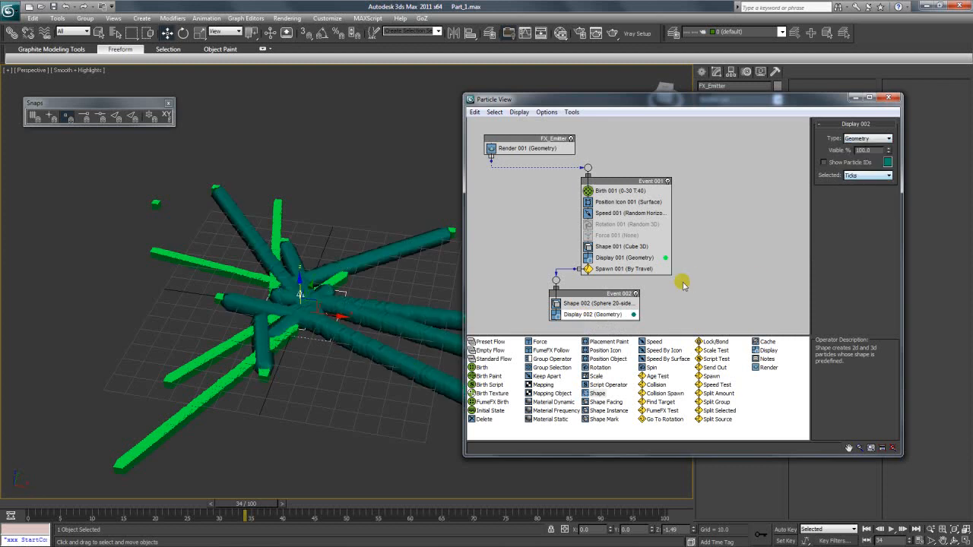
Change the Display 002 colour to red and preview the sphere trails at frames 33 and 36
{"action": "left_click", "coordinate": [633, 314]}
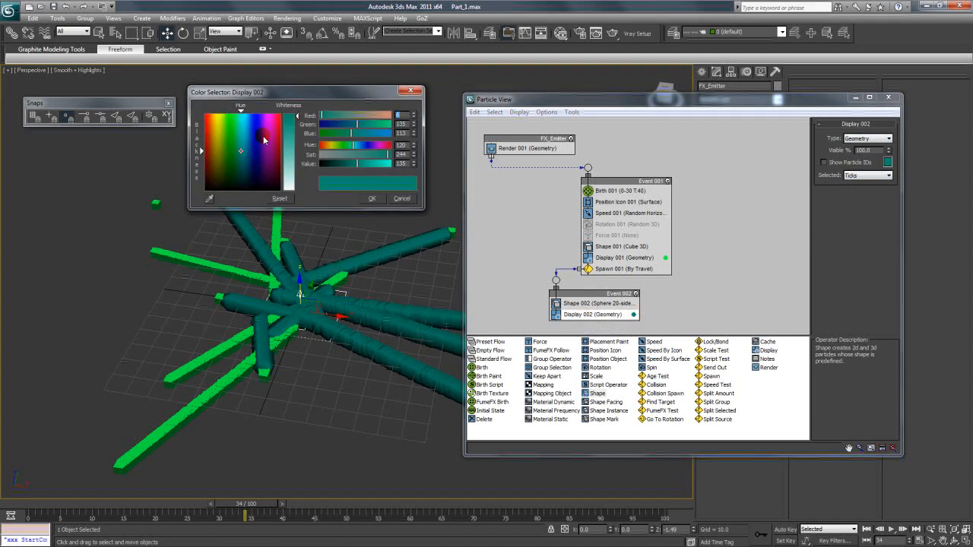
{"action": "left_click_drag", "start_coordinate": [263, 137], "coordinate": [205, 113]}
{"action": "left_click", "coordinate": [373, 199]}
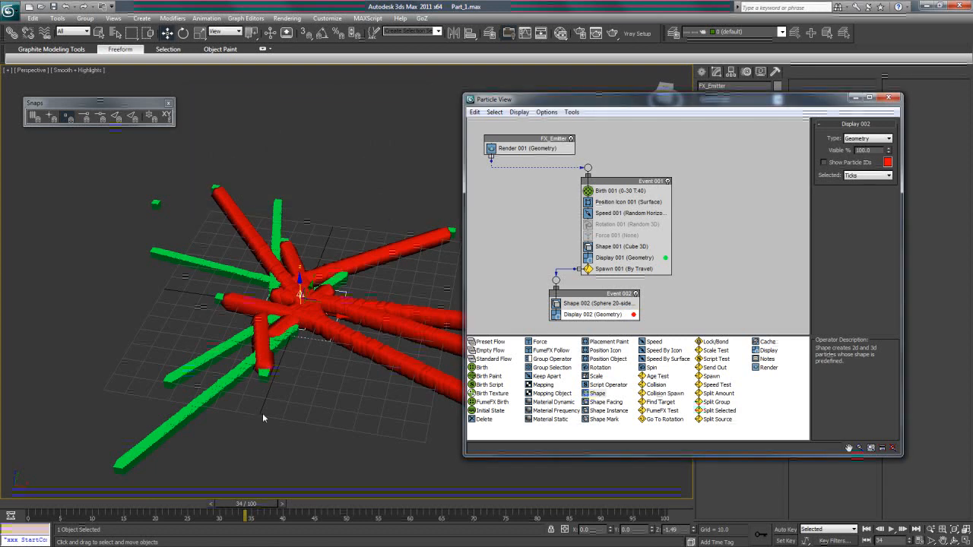
{"action": "left_click", "coordinate": [150, 503]}
{"action": "left_click_drag", "start_coordinate": [158, 507], "coordinate": [238, 513]}
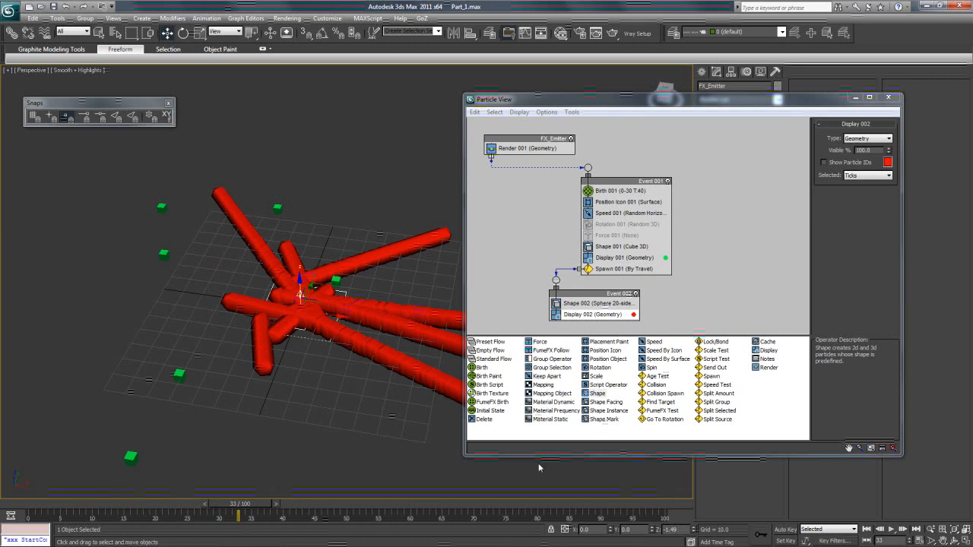
{"action": "left_click_drag", "start_coordinate": [664, 97], "coordinate": [22, 103]}
{"action": "mouse_move", "coordinate": [242, 509]}
{"action": "left_mouse_down"}
{"action": "mouse_move", "coordinate": [42, 508]}
{"action": "mouse_move", "coordinate": [365, 496]}
{"action": "mouse_move", "coordinate": [141, 499]}
{"action": "mouse_move", "coordinate": [259, 503]}
{"action": "left_mouse_up"}
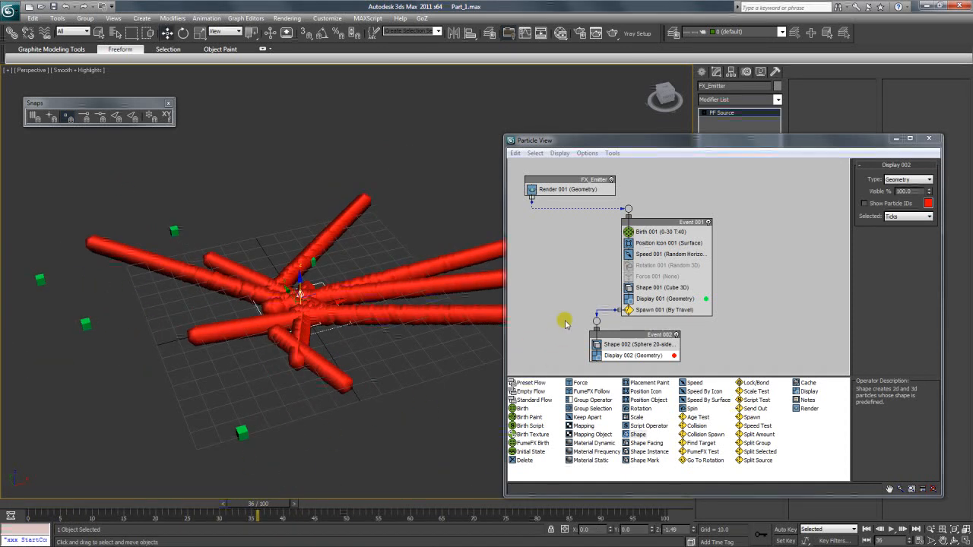
Set the Emit Stop of Birth 001 to 20 and preview the particles at frame 23
{"action": "left_click", "coordinate": [655, 231]}
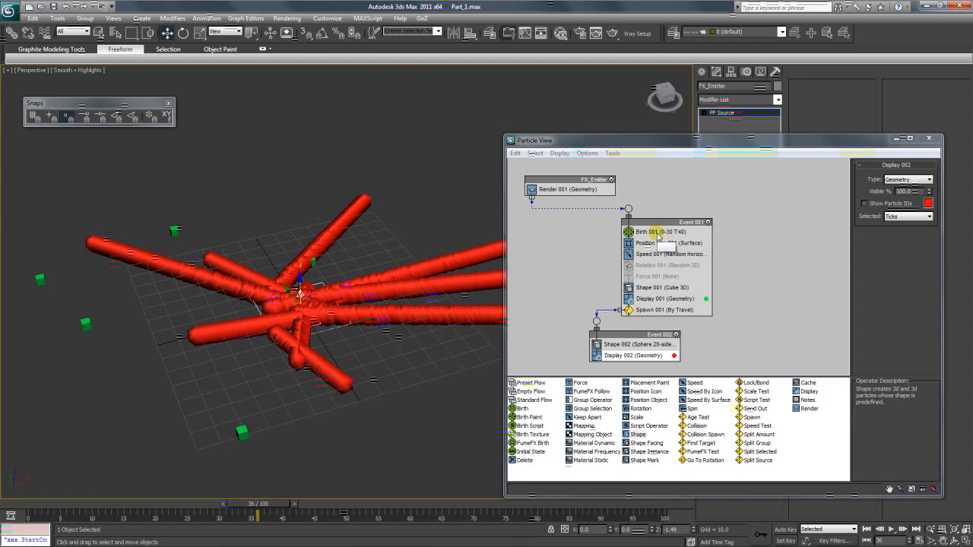
{"action": "left_click_drag", "start_coordinate": [642, 146], "coordinate": [606, 114]}
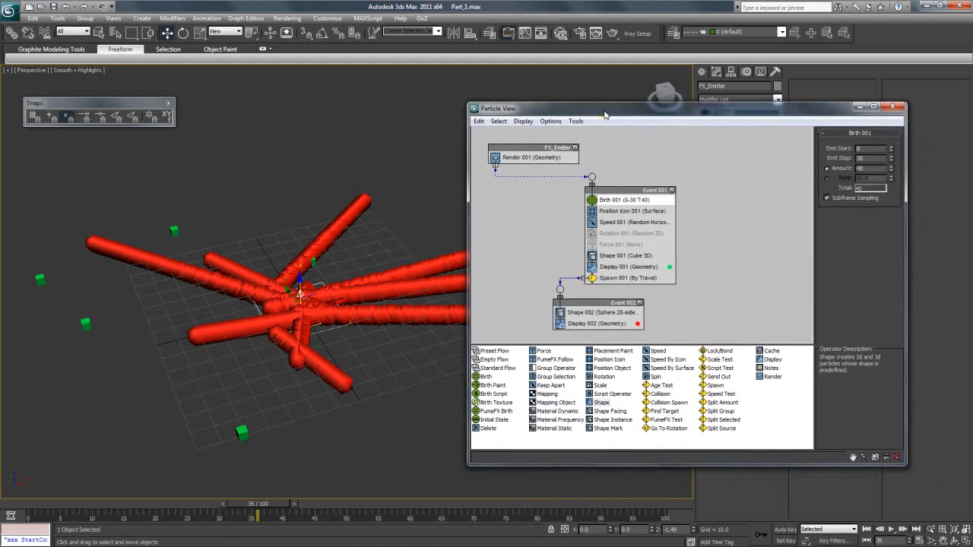
{"action": "left_click", "coordinate": [628, 268]}
{"action": "left_click", "coordinate": [633, 200]}
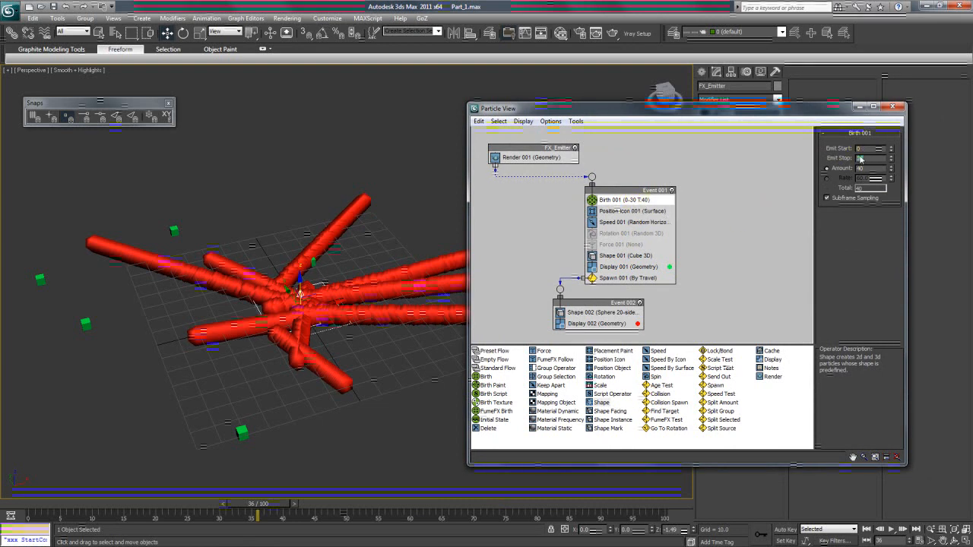
{"action": "type", "text": "2"}
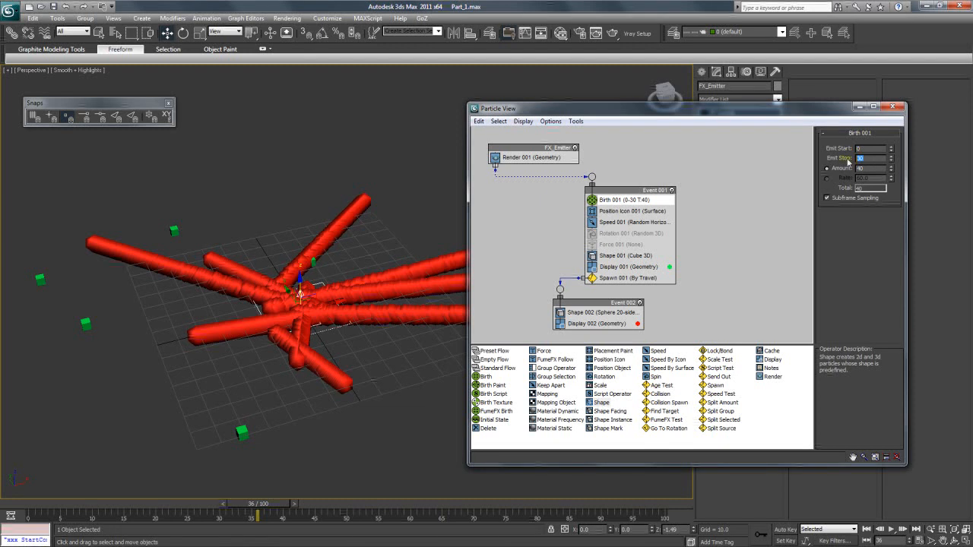
{"action": "key", "text": "Return"}
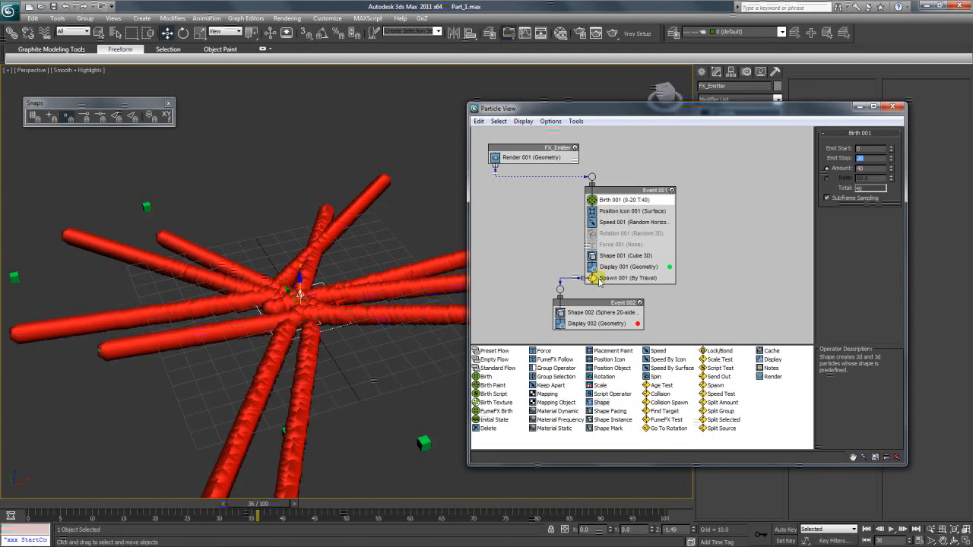
{"action": "left_click_drag", "start_coordinate": [211, 505], "coordinate": [165, 506]}
{"action": "key", "text": "w"}
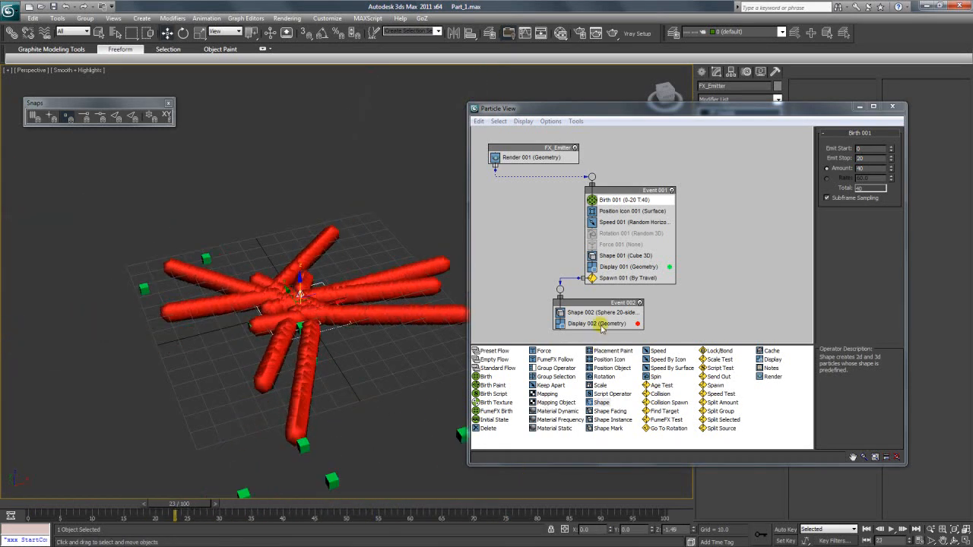
Add a Delete operator to Event 002, removing particles By Particle Age with a Life Span of 20
{"action": "left_click_drag", "start_coordinate": [630, 190], "coordinate": [639, 180]}
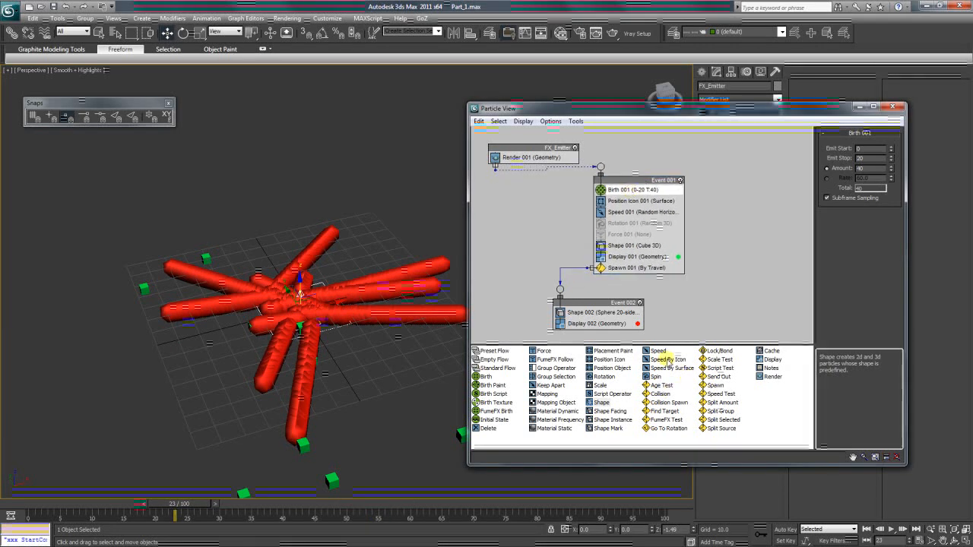
{"action": "left_click_drag", "start_coordinate": [487, 428], "coordinate": [586, 335]}
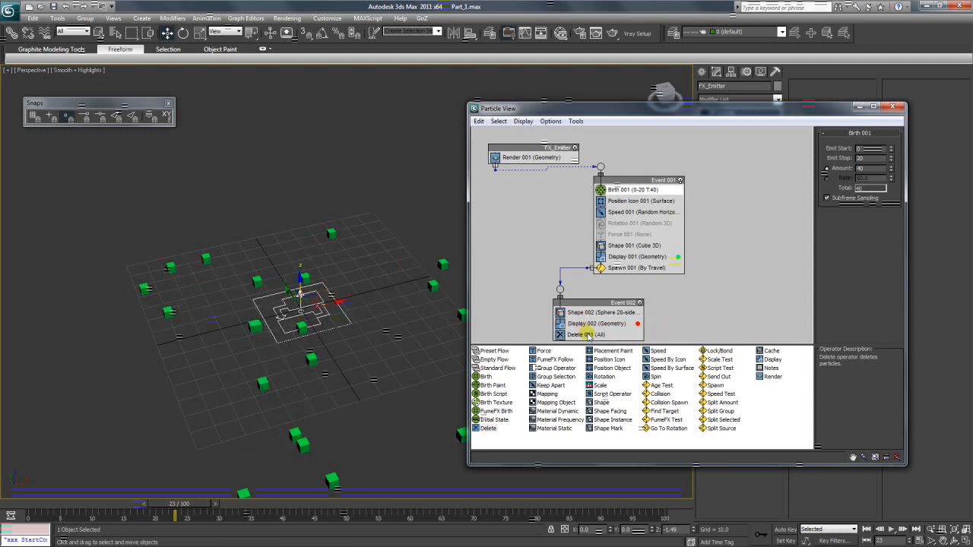
{"action": "left_click", "coordinate": [587, 335]}
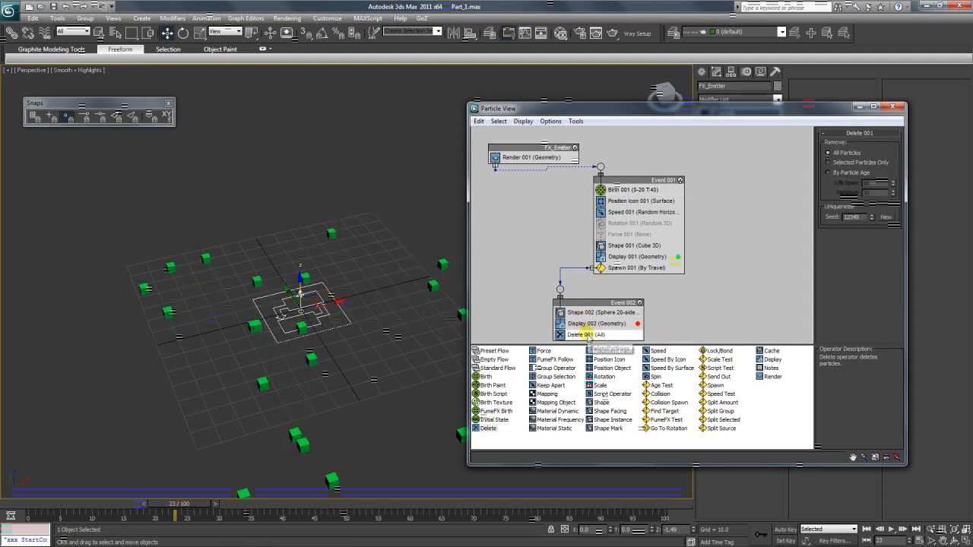
{"action": "left_click", "coordinate": [841, 174]}
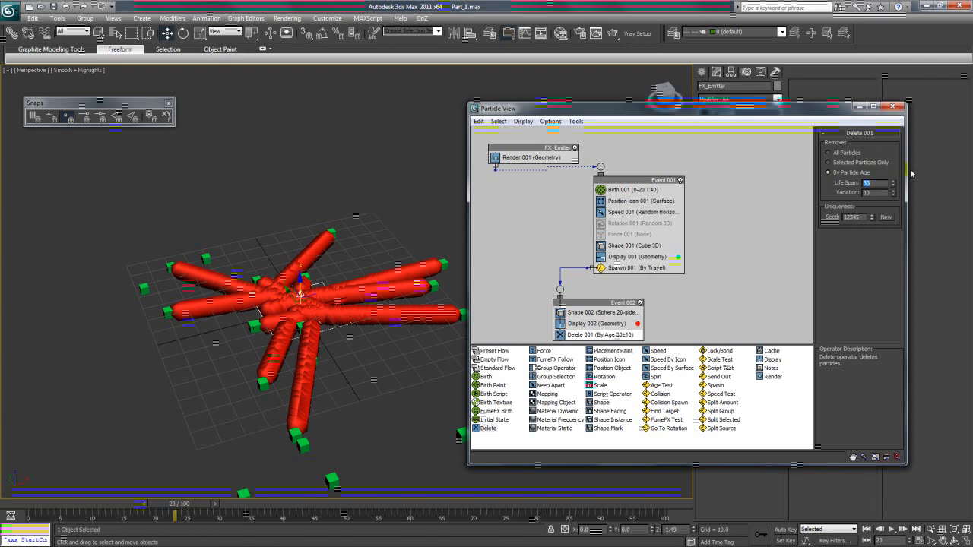
{"action": "type", "text": "2"}
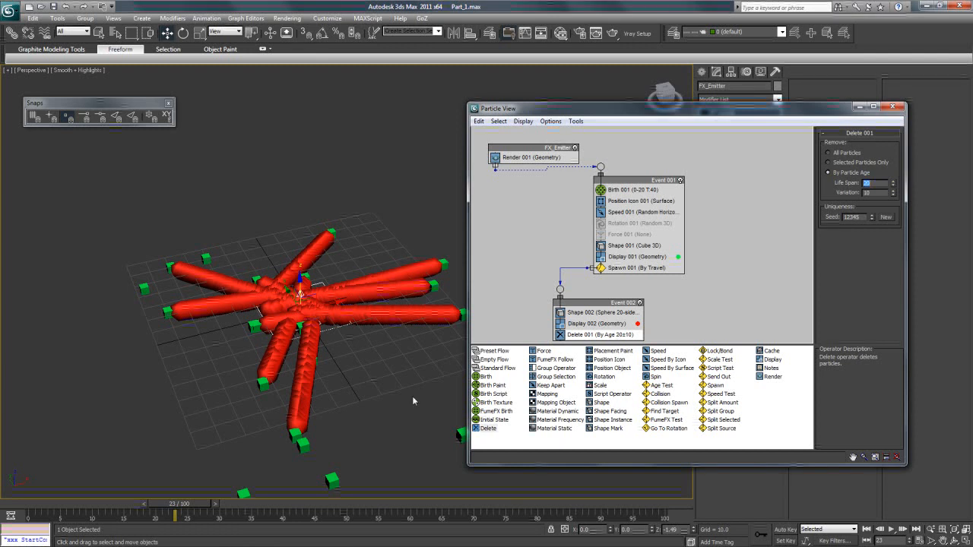
Examine the trails in the viewport from several angles at frames 31 and 21
{"action": "left_click_drag", "start_coordinate": [198, 504], "coordinate": [245, 517]}
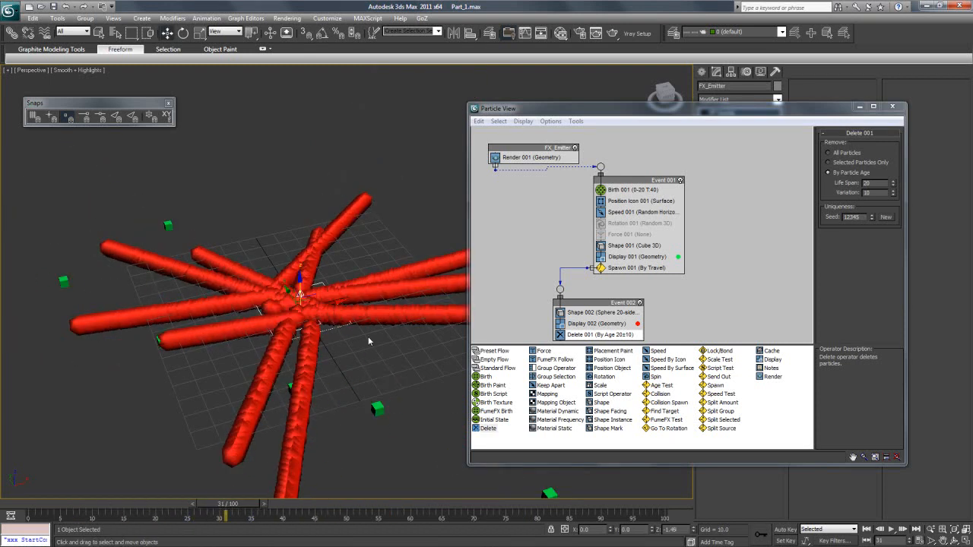
{"action": "left_click", "coordinate": [952, 532]}
{"action": "left_click_drag", "start_coordinate": [356, 269], "coordinate": [320, 212]}
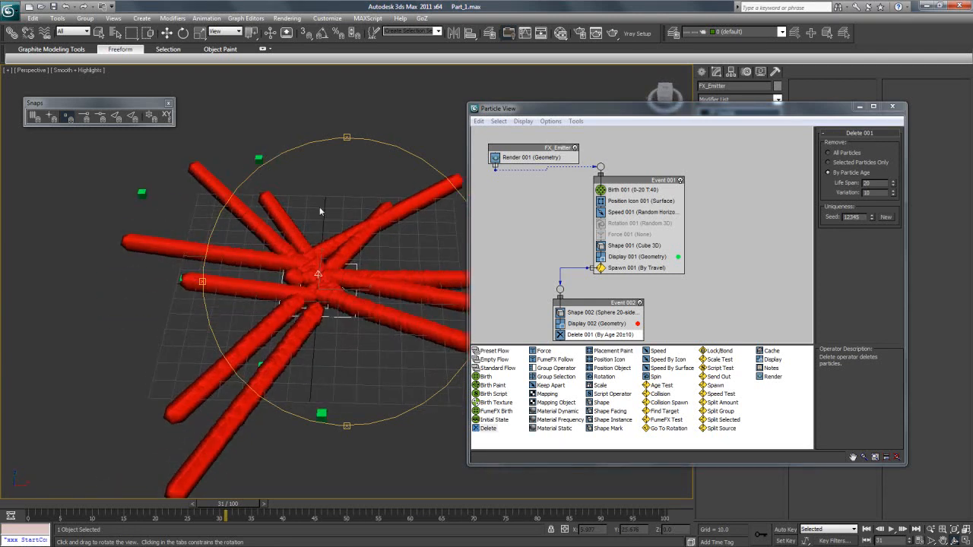
{"action": "left_click_drag", "start_coordinate": [259, 203], "coordinate": [278, 193]}
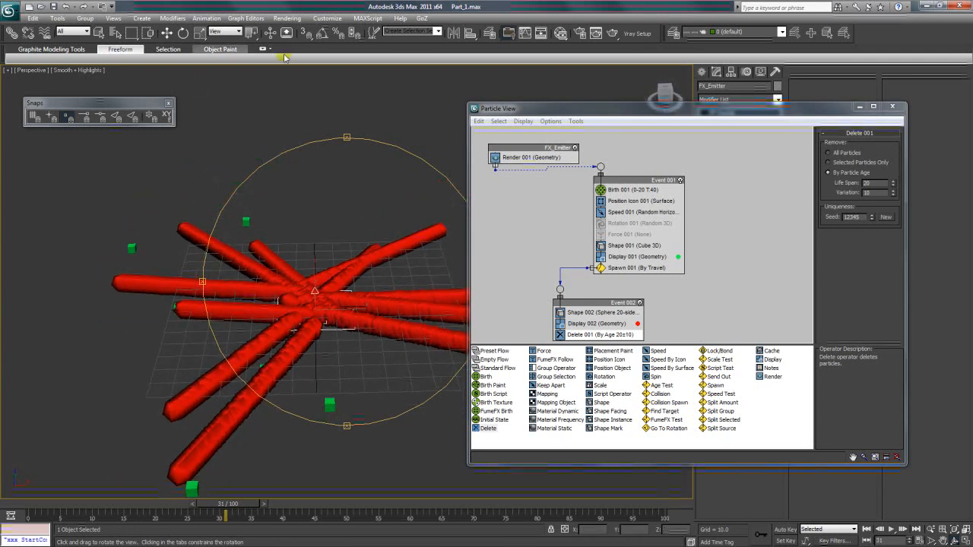
{"action": "left_click_drag", "start_coordinate": [477, 111], "coordinate": [612, 157]}
{"action": "left_click_drag", "start_coordinate": [369, 232], "coordinate": [349, 249]}
{"action": "left_click_drag", "start_coordinate": [231, 520], "coordinate": [158, 516]}
{"action": "key", "text": "ctrl+r"}
{"action": "left_click_drag", "start_coordinate": [365, 340], "coordinate": [373, 332]}
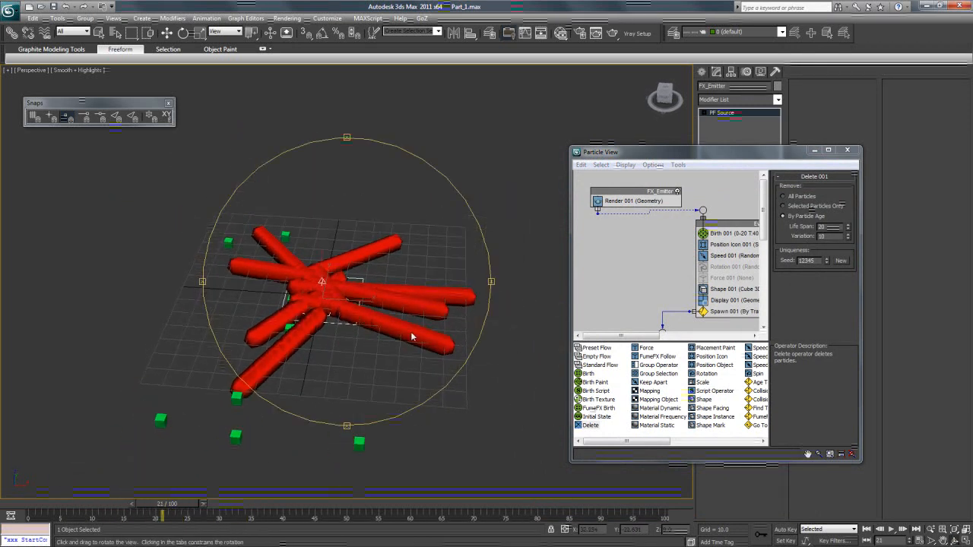
Enlarge the Particle View window beside the trails and open the settings of Force 001 in Event 001
{"action": "left_click_drag", "start_coordinate": [589, 152], "coordinate": [521, 149]}
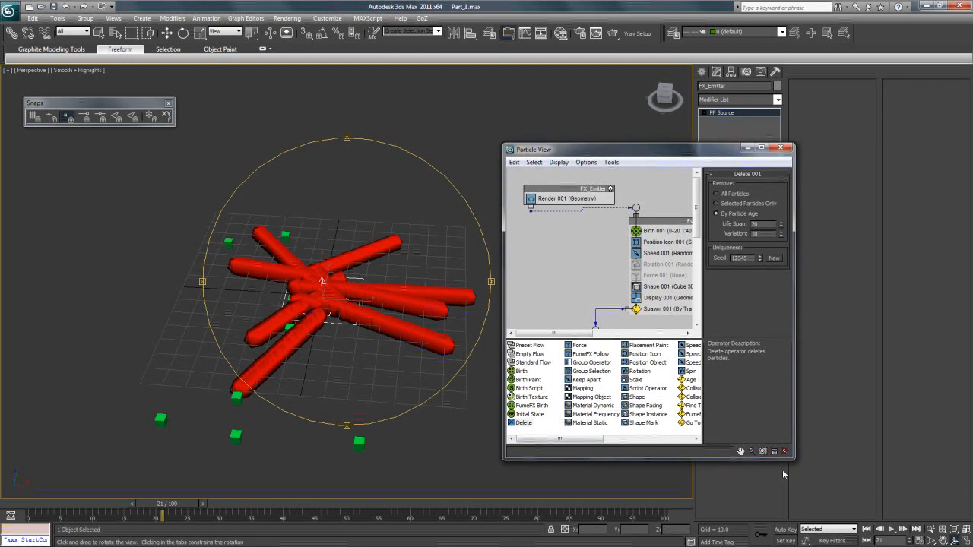
{"action": "left_click_drag", "start_coordinate": [793, 459], "coordinate": [903, 504]}
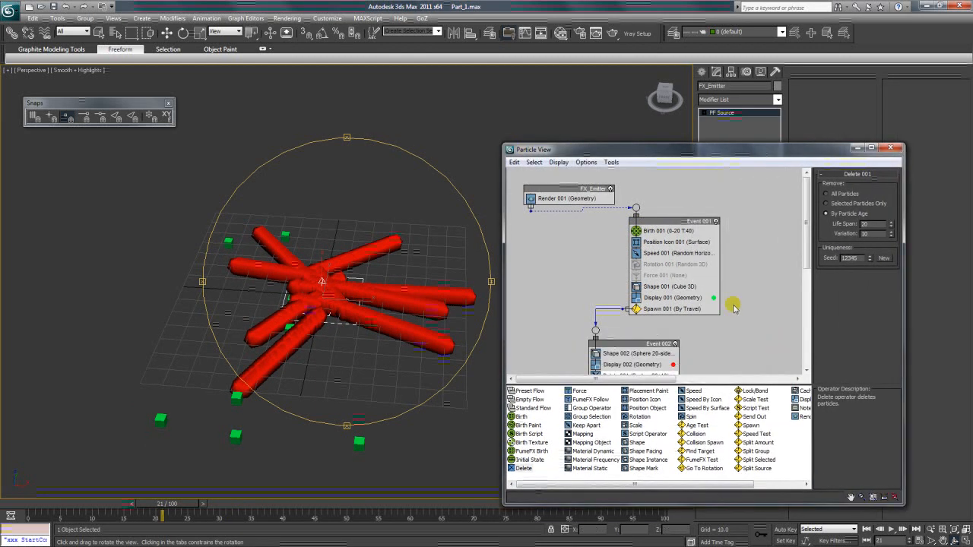
{"action": "left_click", "coordinate": [655, 275]}
{"action": "left_click_drag", "start_coordinate": [657, 156], "coordinate": [720, 158]}
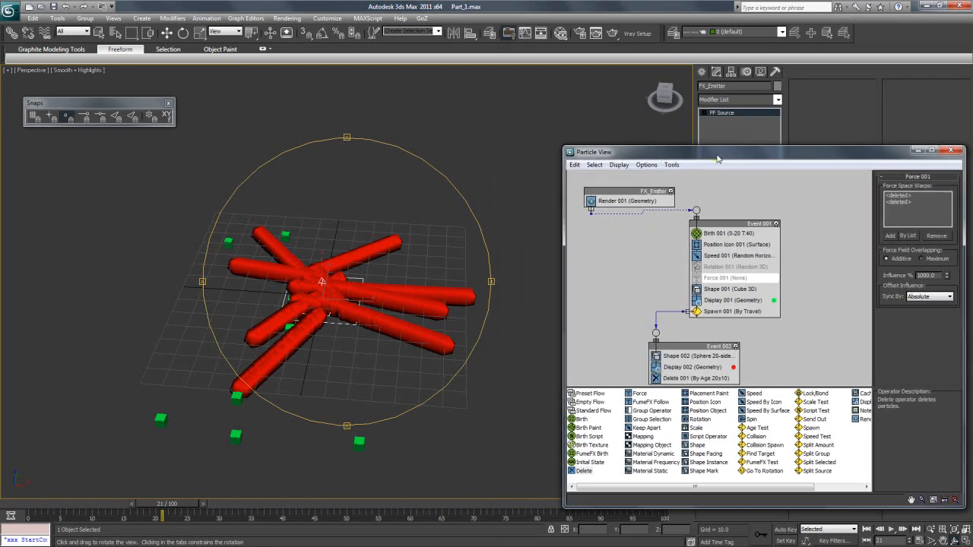
{"action": "mouse_move", "coordinate": [391, 289]}
{"action": "left_mouse_down"}
{"action": "mouse_move", "coordinate": [387, 308]}
{"action": "mouse_move", "coordinate": [389, 288]}
{"action": "left_mouse_up"}
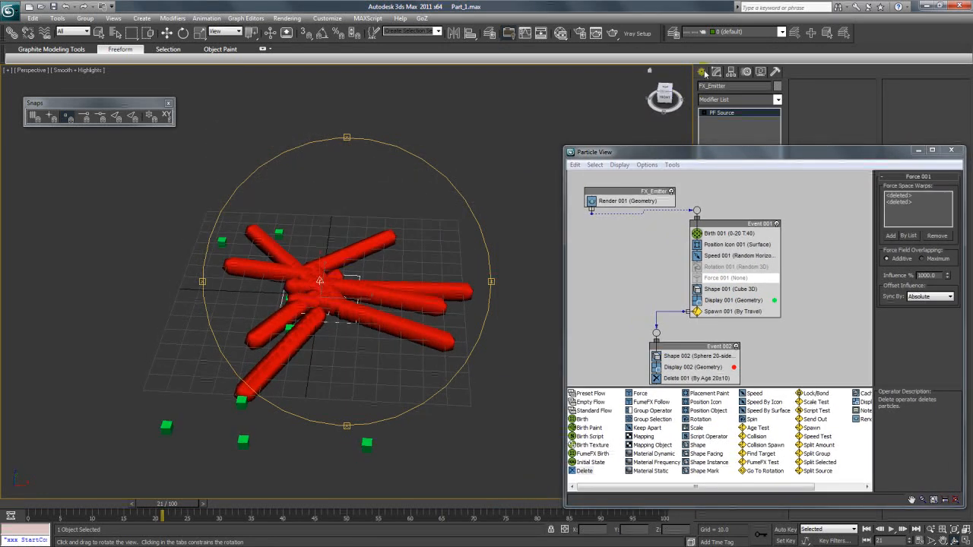
Create a Vortex space warp with an icon size of about 31 at the emitter and raise it to about Z 72
{"action": "left_click", "coordinate": [703, 71]}
{"action": "left_click", "coordinate": [920, 151]}
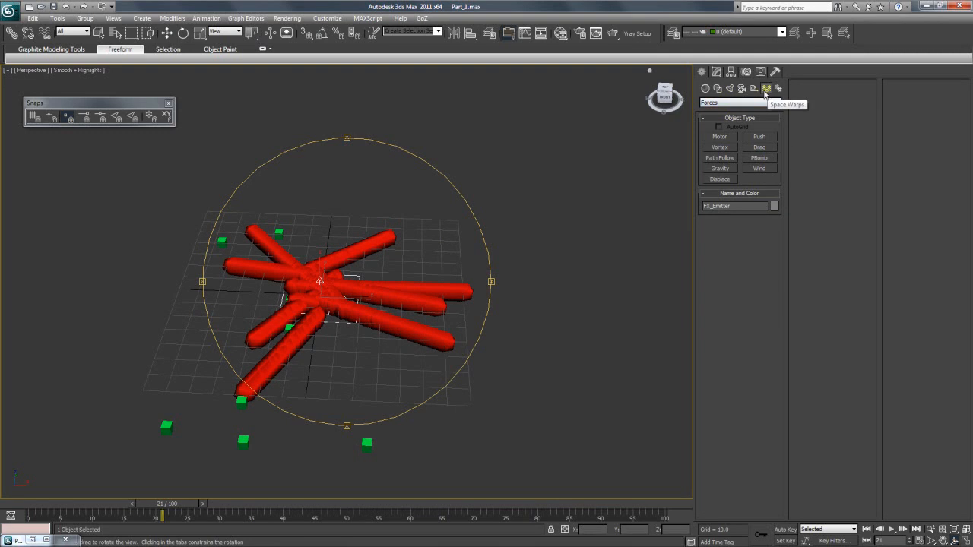
{"action": "left_click", "coordinate": [726, 170]}
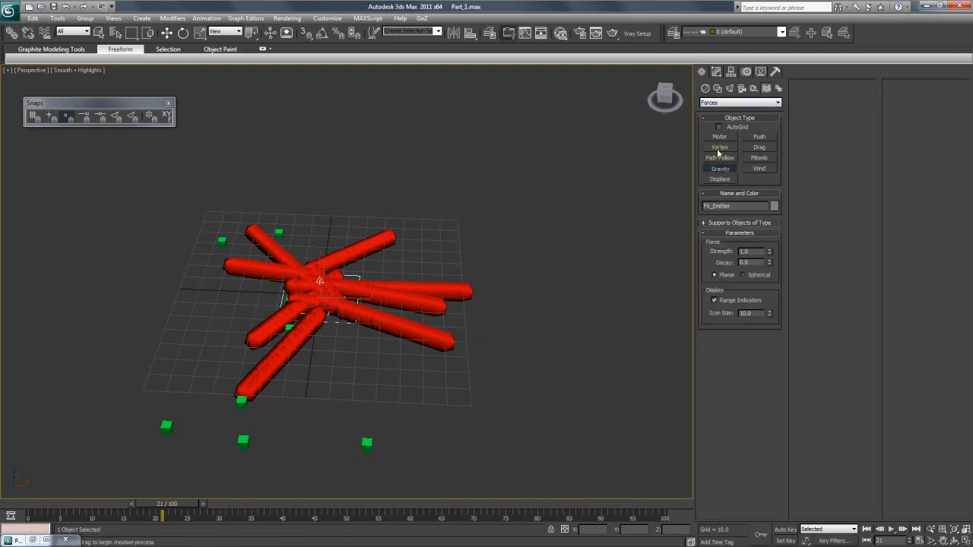
{"action": "left_click", "coordinate": [719, 148]}
{"action": "left_click_drag", "start_coordinate": [332, 307], "coordinate": [344, 318]}
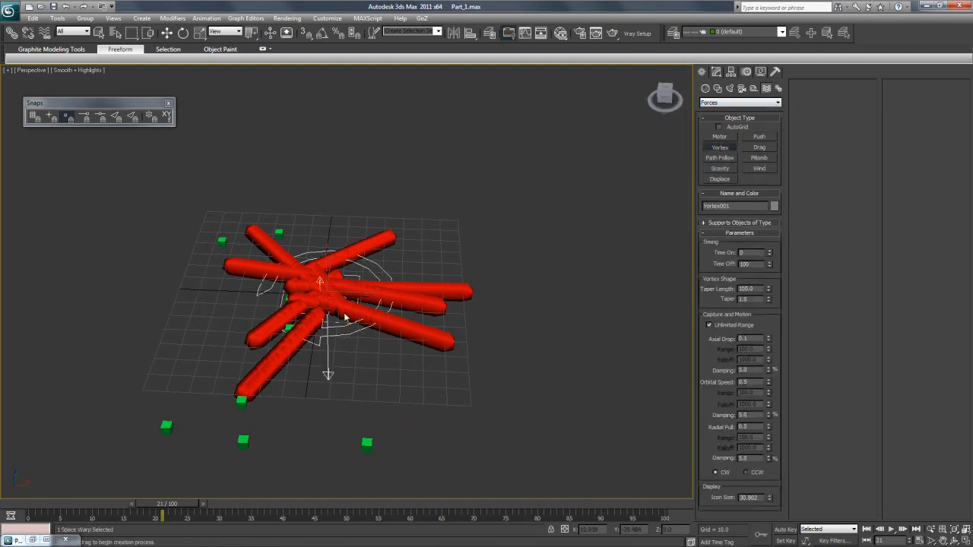
{"action": "left_click", "coordinate": [169, 35]}
{"action": "left_click_drag", "start_coordinate": [327, 264], "coordinate": [314, 136]}
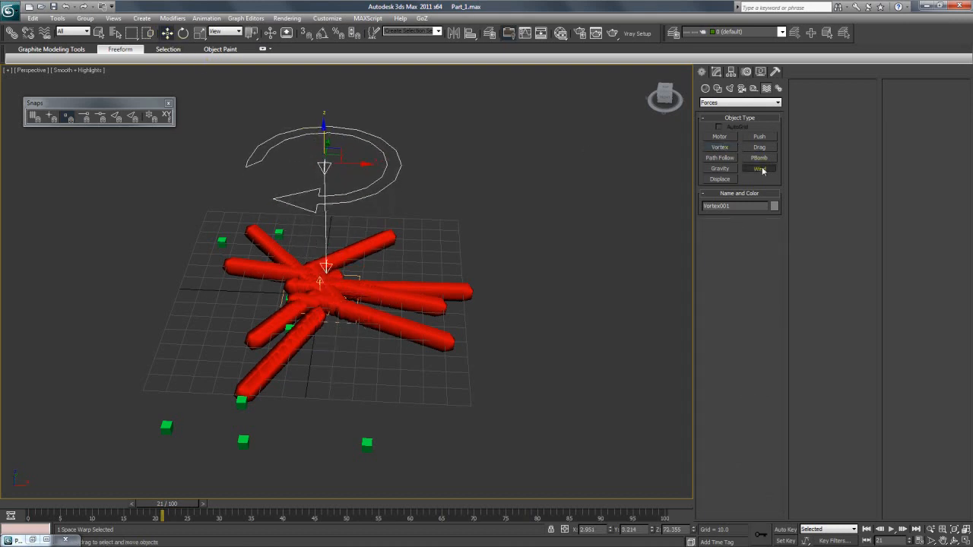
Create a Wind space warp with an icon size of about 15 beside the emitter, near the grid's edge
{"action": "left_click", "coordinate": [760, 168]}
{"action": "left_click_drag", "start_coordinate": [456, 289], "coordinate": [463, 336]}
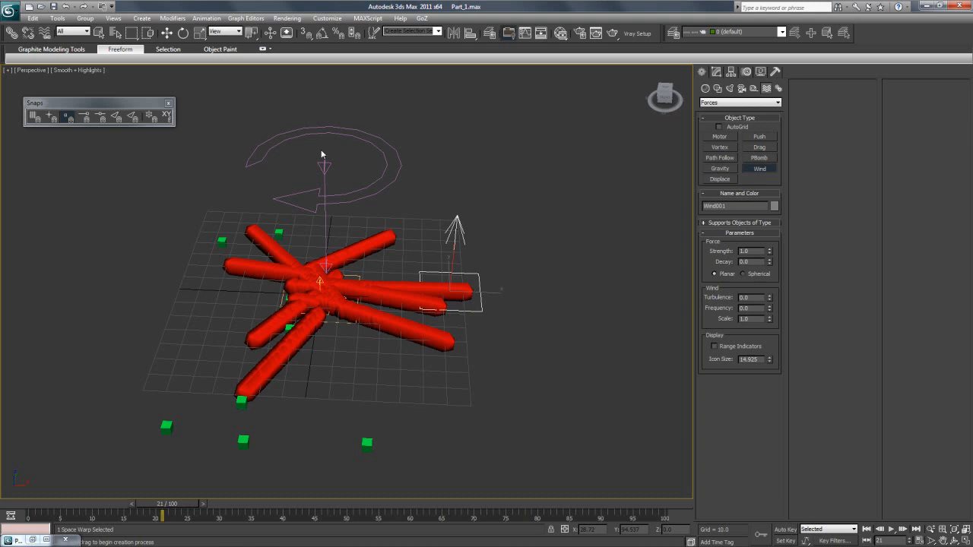
{"action": "left_click", "coordinate": [169, 35]}
Reselect FX_Emitter, reopen Particle View and add the Vortex001 space warp to Force 001
{"action": "left_click", "coordinate": [357, 296]}
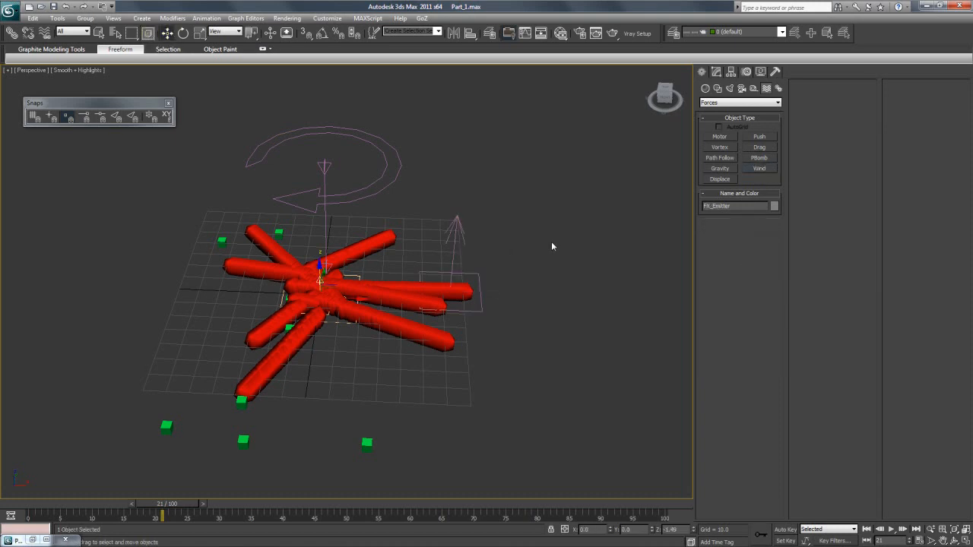
{"action": "left_click", "coordinate": [717, 72]}
{"action": "left_click", "coordinate": [738, 257]}
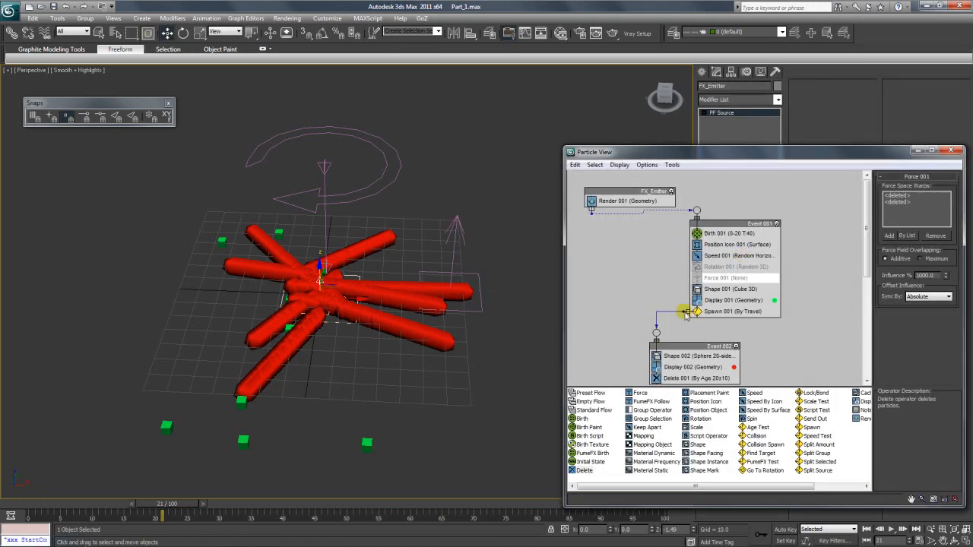
{"action": "left_click", "coordinate": [891, 237]}
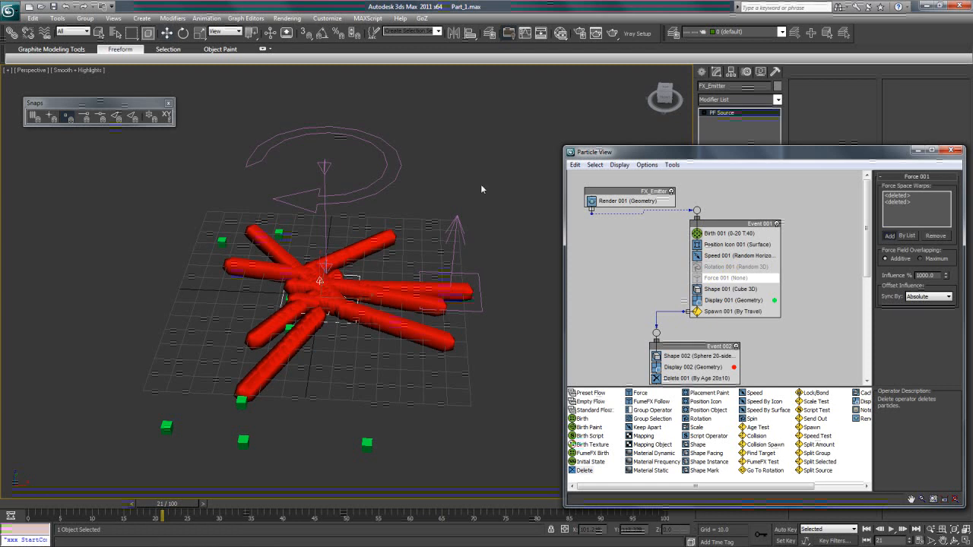
{"action": "left_click", "coordinate": [386, 194]}
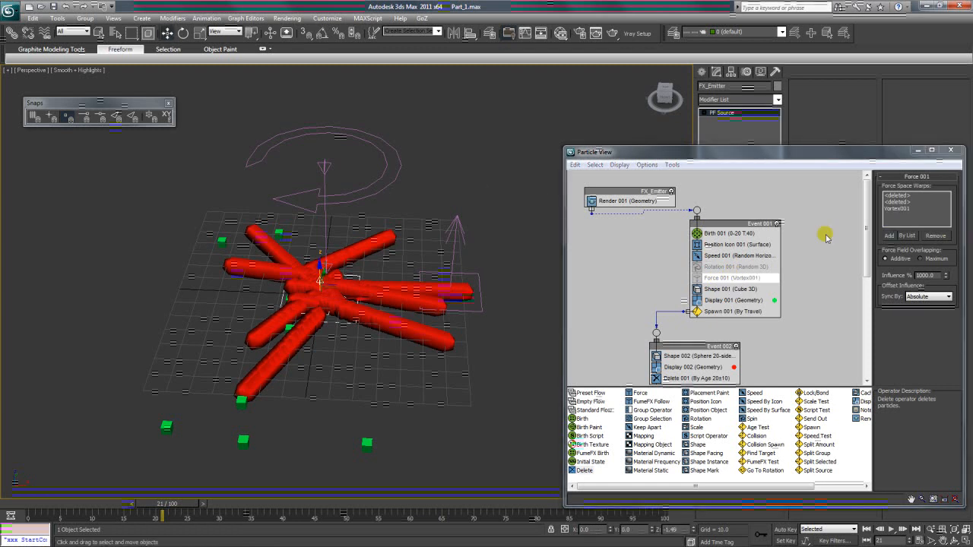
Add the Wind001 space warp to Force 001 in Event 001 and turn the Force operator on
{"action": "left_click", "coordinate": [891, 236]}
{"action": "left_click", "coordinate": [463, 278]}
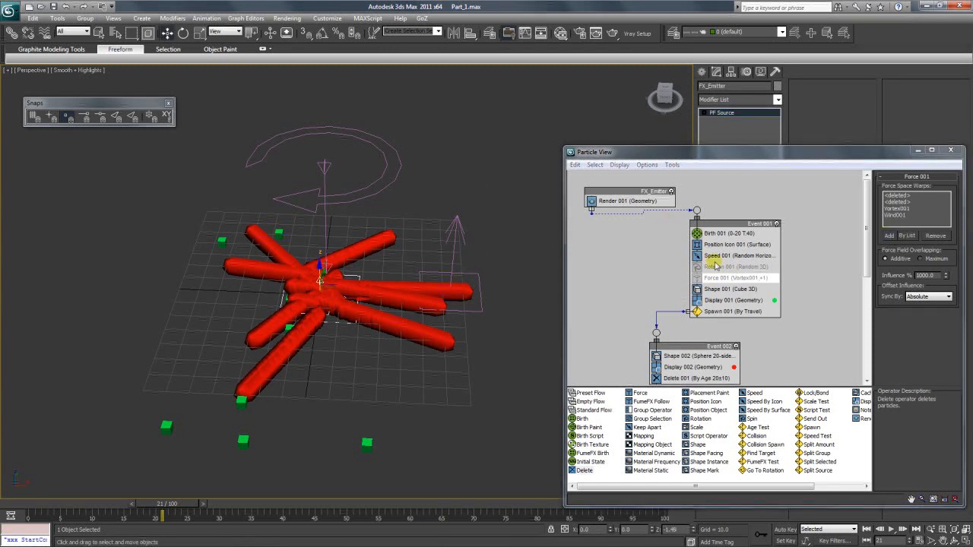
{"action": "right_click", "coordinate": [734, 278]}
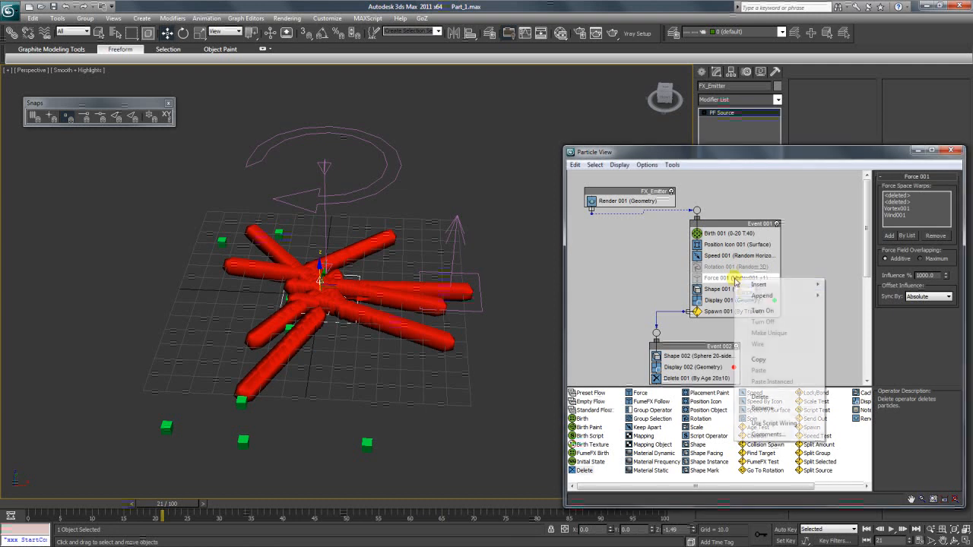
{"action": "left_click", "coordinate": [771, 314]}
Scrub the animation and examine the sphere trails' motion under the Vortex and Wind forces from several angles
{"action": "left_click_drag", "start_coordinate": [167, 504], "coordinate": [198, 507]}
{"action": "left_click", "coordinate": [945, 542]}
{"action": "left_click_drag", "start_coordinate": [371, 266], "coordinate": [357, 411]}
{"action": "left_click_drag", "start_coordinate": [195, 504], "coordinate": [265, 500]}
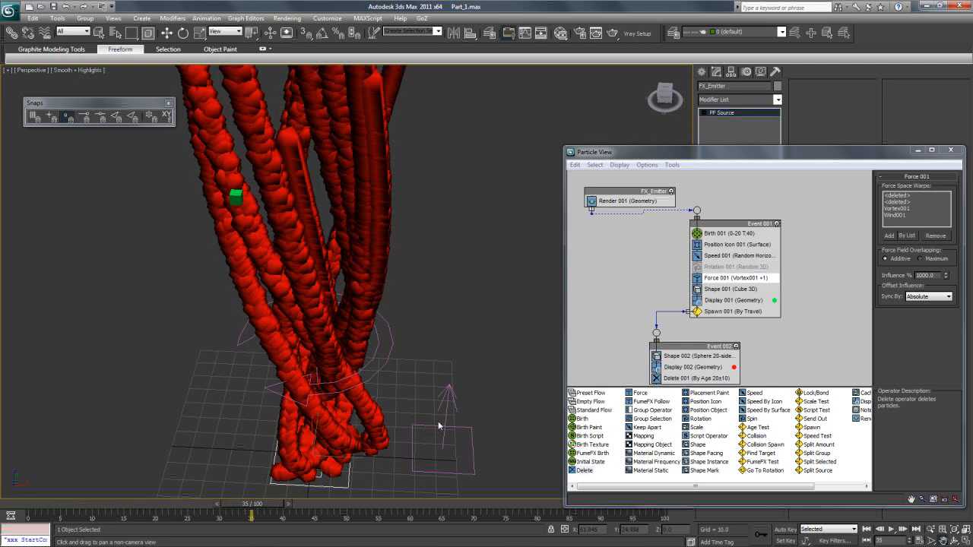
{"action": "left_click", "coordinate": [954, 541]}
{"action": "left_click_drag", "start_coordinate": [354, 269], "coordinate": [329, 369]}
{"action": "left_click_drag", "start_coordinate": [250, 504], "coordinate": [290, 525]}
{"action": "left_click_drag", "start_coordinate": [104, 523], "coordinate": [341, 523]}
{"action": "middle_click_drag", "start_coordinate": [375, 434], "coordinate": [354, 359], "text": "alt"}
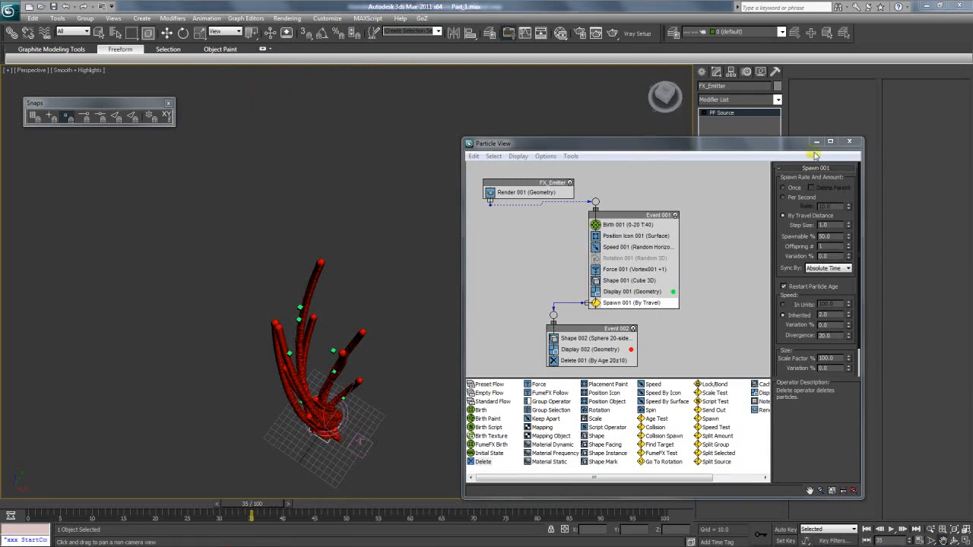
Close Particle View to see the trails unobstructed, reopen it from FX_Emitter and reposition its window
{"action": "left_click", "coordinate": [846, 145]}
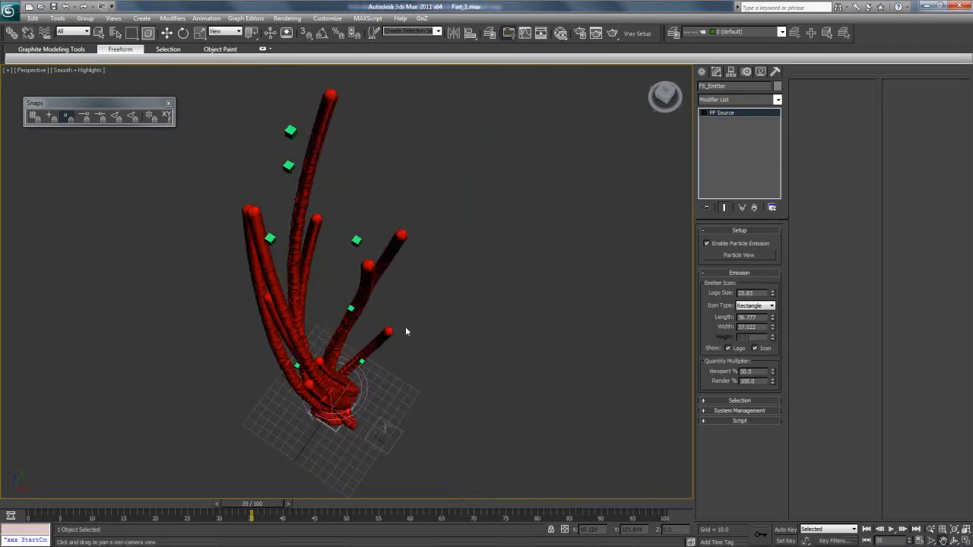
{"action": "middle_click_drag", "start_coordinate": [407, 336], "coordinate": [406, 323]}
{"action": "left_click", "coordinate": [165, 33]}
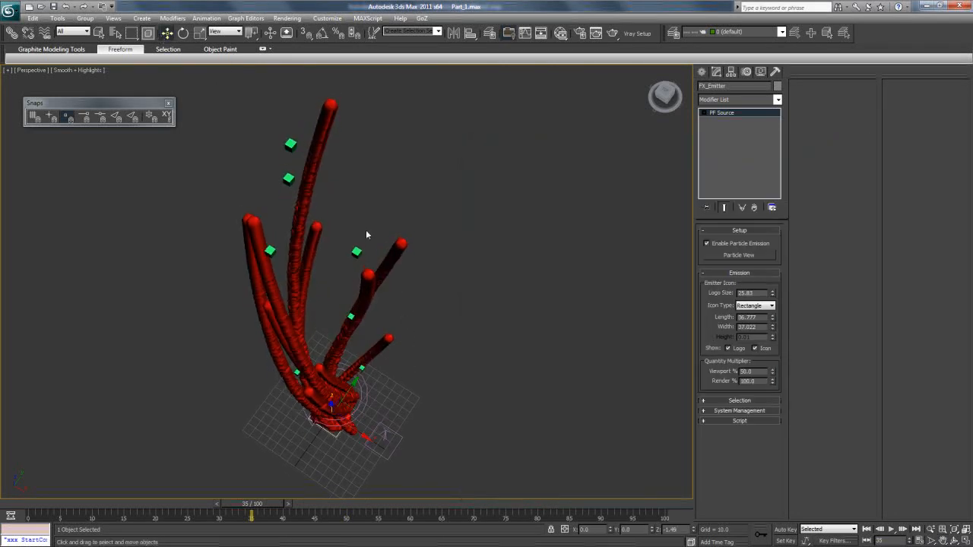
{"action": "left_click", "coordinate": [738, 255]}
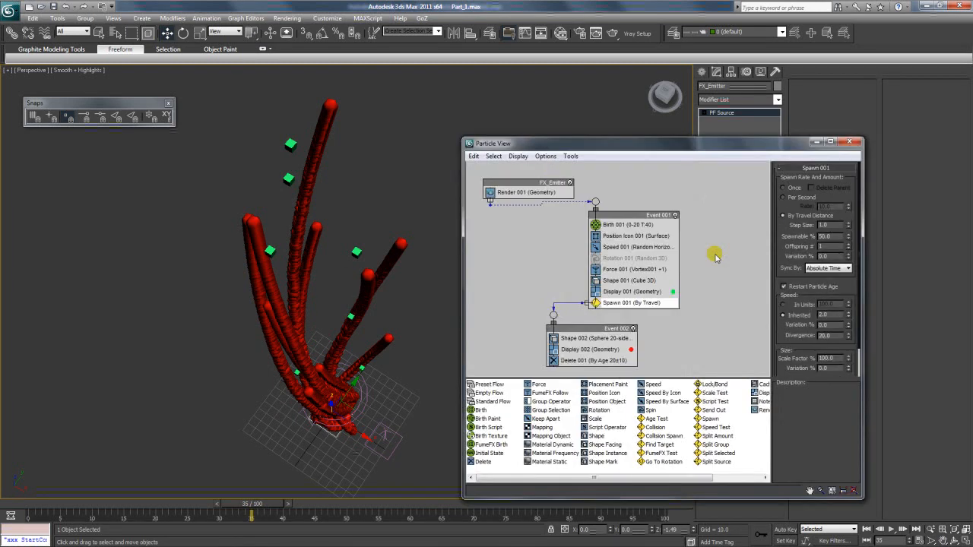
{"action": "left_click_drag", "start_coordinate": [558, 147], "coordinate": [543, 126]}
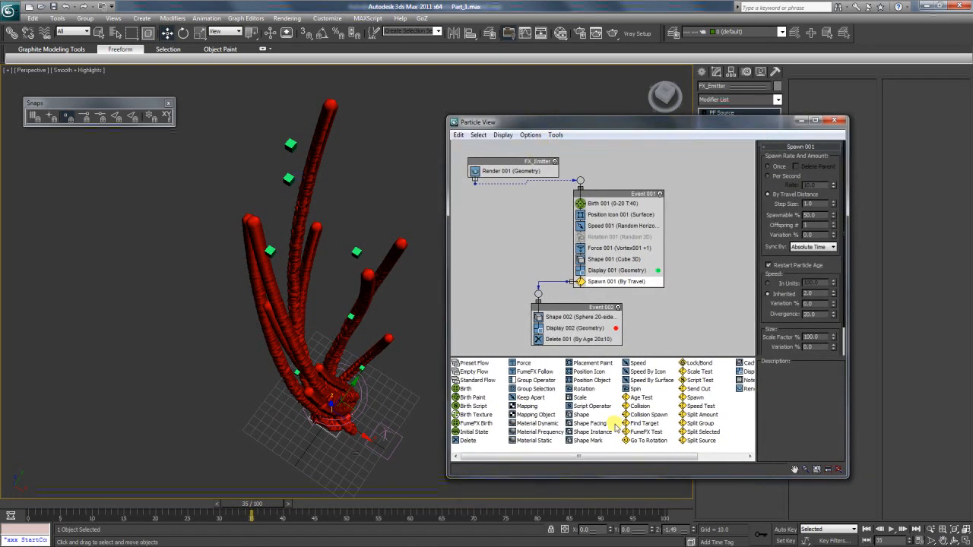
Turn off the Display 001 operator in Event 001 to hide the cube particles in the viewport
{"action": "left_click_drag", "start_coordinate": [259, 502], "coordinate": [222, 502]}
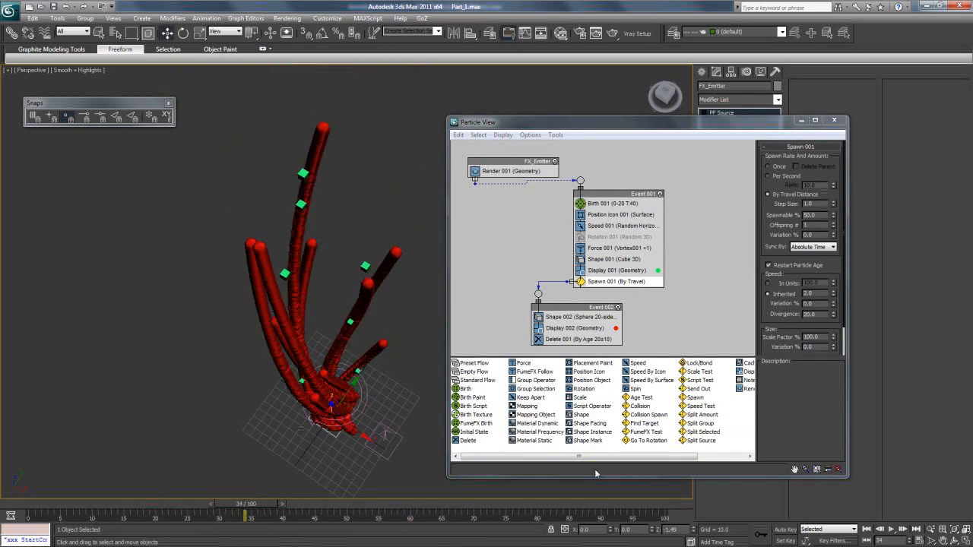
{"action": "left_click", "coordinate": [944, 539]}
{"action": "left_click_drag", "start_coordinate": [360, 327], "coordinate": [318, 256]}
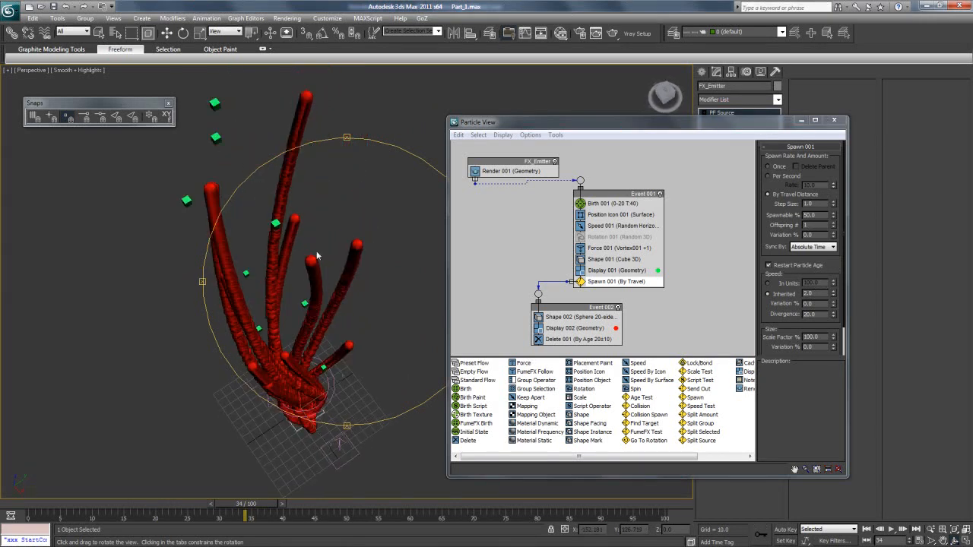
{"action": "left_click", "coordinate": [168, 34]}
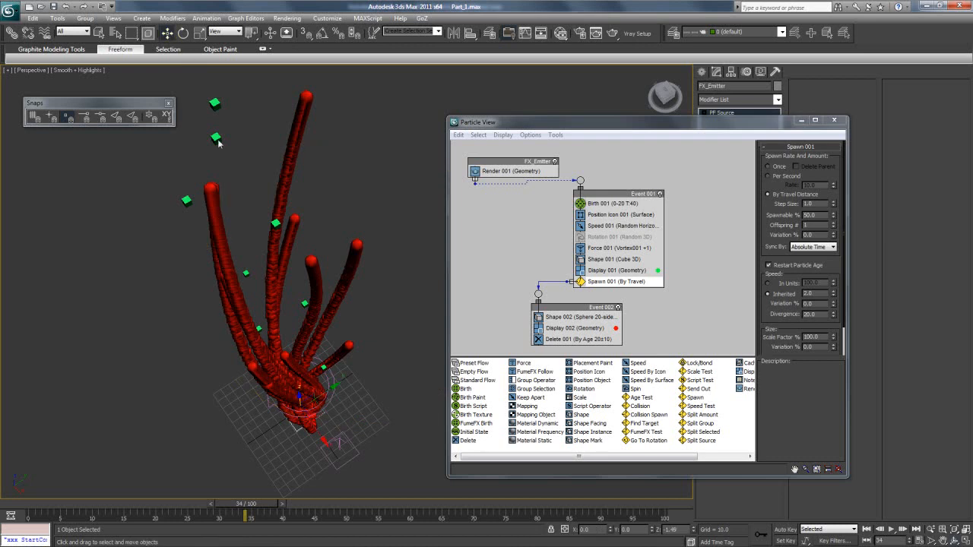
{"action": "left_click", "coordinate": [623, 270]}
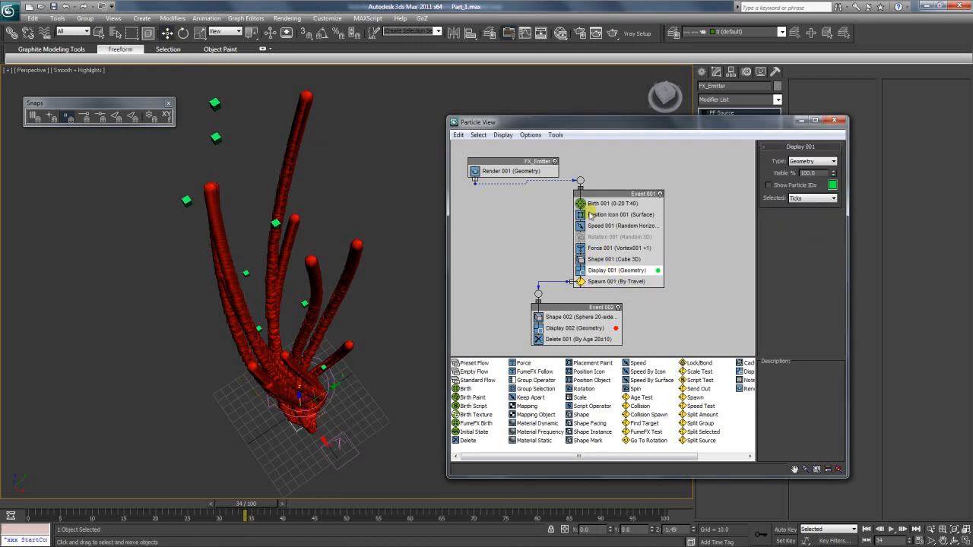
{"action": "left_click_drag", "start_coordinate": [554, 126], "coordinate": [515, 117]}
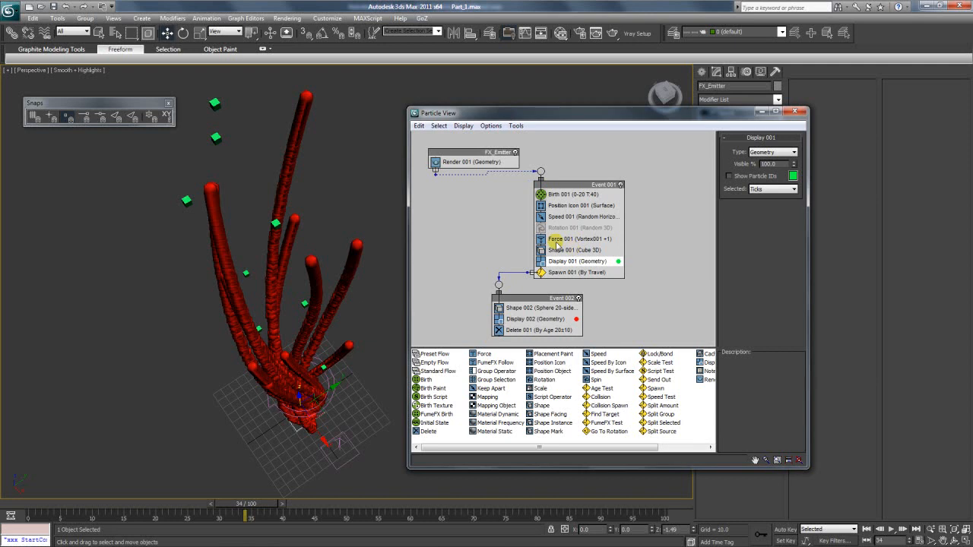
{"action": "right_click", "coordinate": [593, 263]}
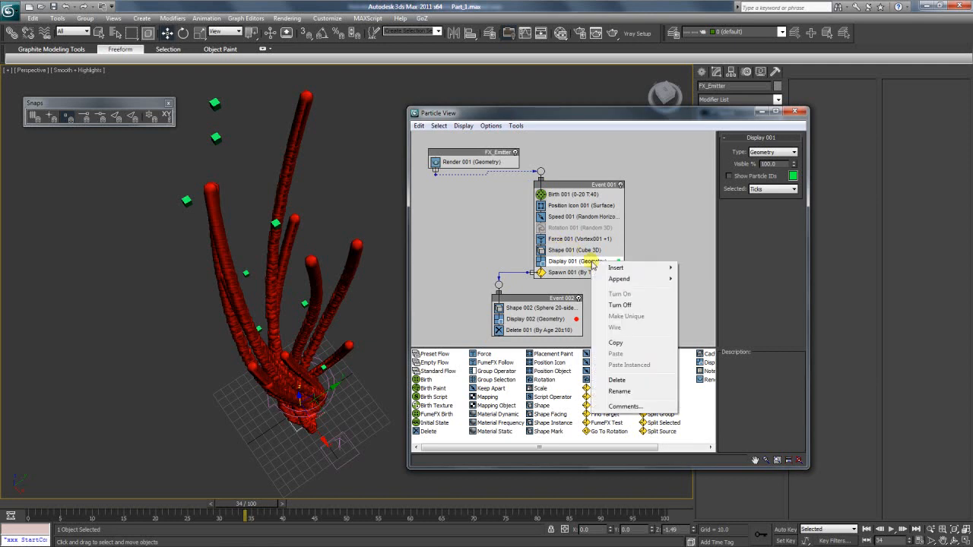
{"action": "left_click", "coordinate": [620, 305]}
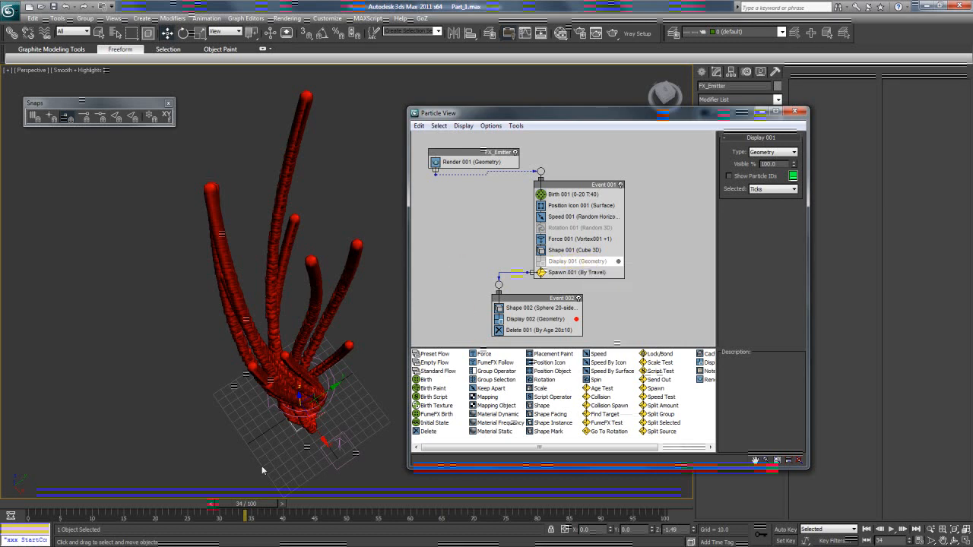
Examine the trails around frame 37, then review the Display 002 and Shape 002 settings in Event 002
{"action": "left_click_drag", "start_coordinate": [244, 505], "coordinate": [272, 503]}
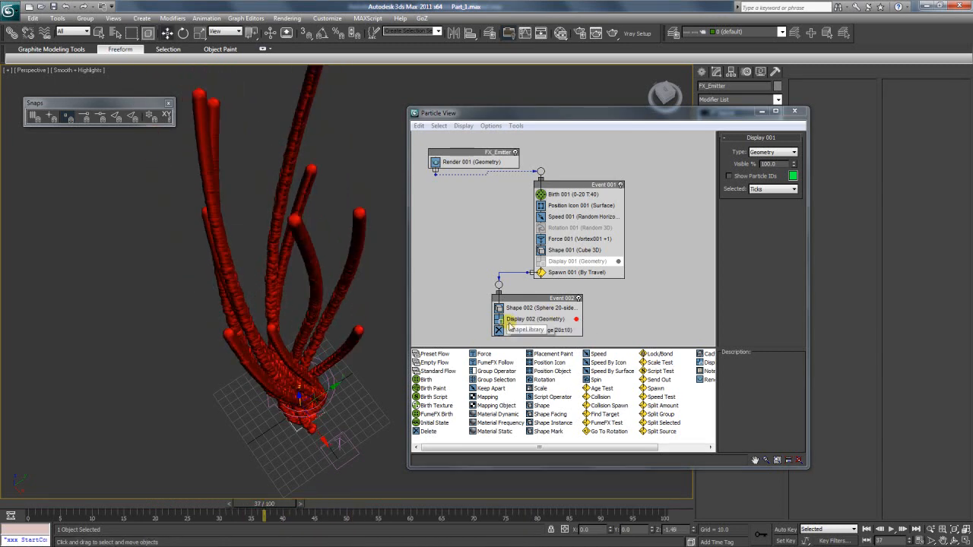
{"action": "left_click", "coordinate": [943, 540]}
{"action": "left_click_drag", "start_coordinate": [335, 342], "coordinate": [300, 393]}
{"action": "left_click", "coordinate": [955, 541]}
{"action": "left_click_drag", "start_coordinate": [320, 362], "coordinate": [309, 328]}
{"action": "left_click", "coordinate": [167, 33]}
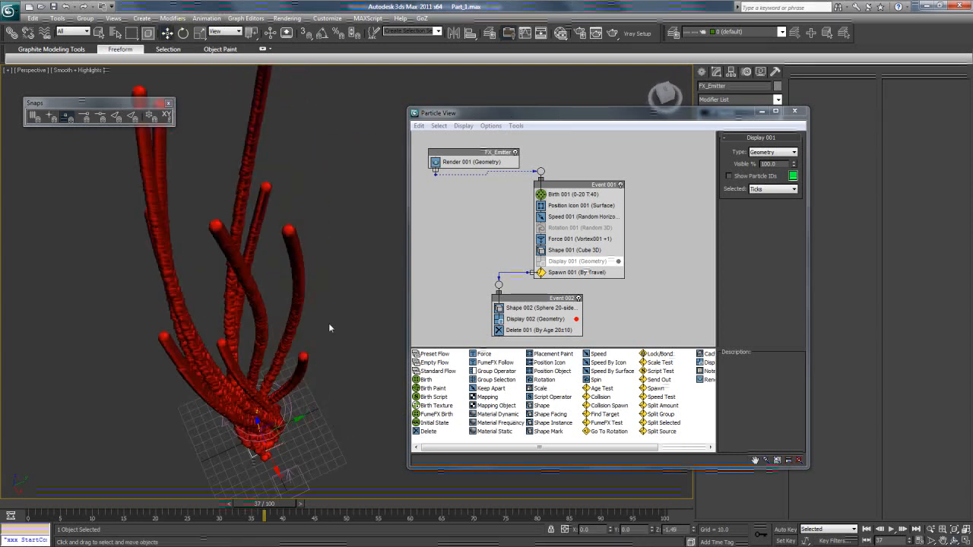
{"action": "left_click", "coordinate": [535, 319]}
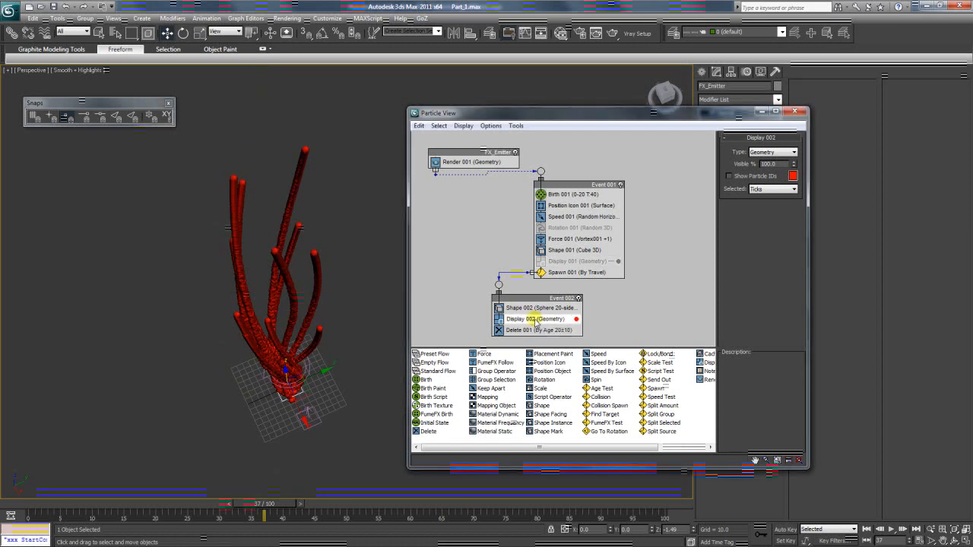
{"action": "left_click", "coordinate": [540, 309]}
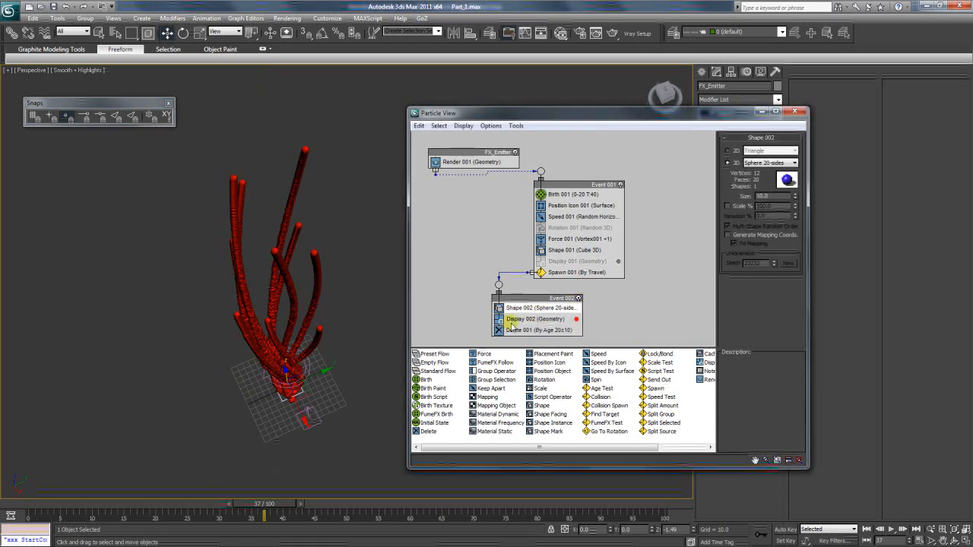
{"action": "left_click", "coordinate": [519, 320]}
Try a divergence of 0 for Spawn 001 and check the trails up to frame 49
{"action": "left_click", "coordinate": [577, 272]}
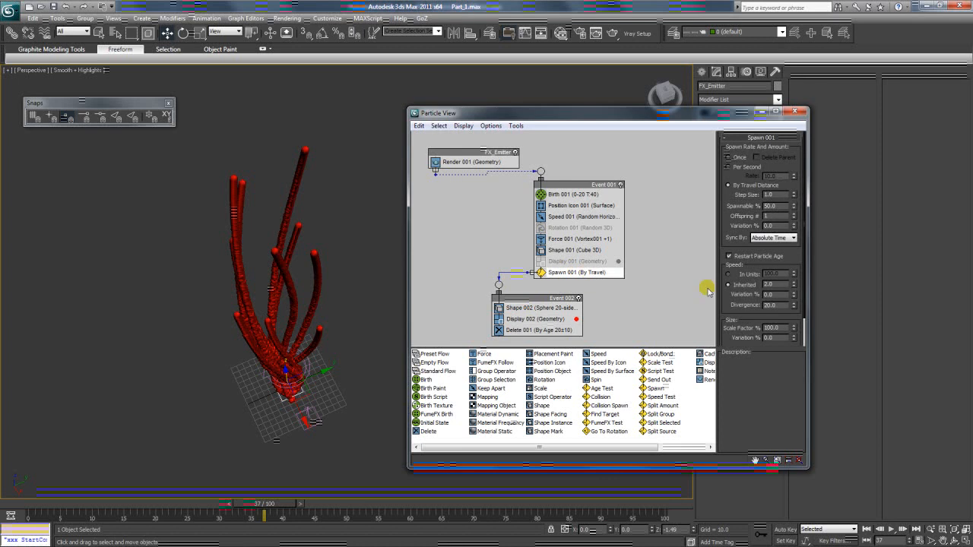
{"action": "left_click_drag", "start_coordinate": [783, 307], "coordinate": [734, 308]}
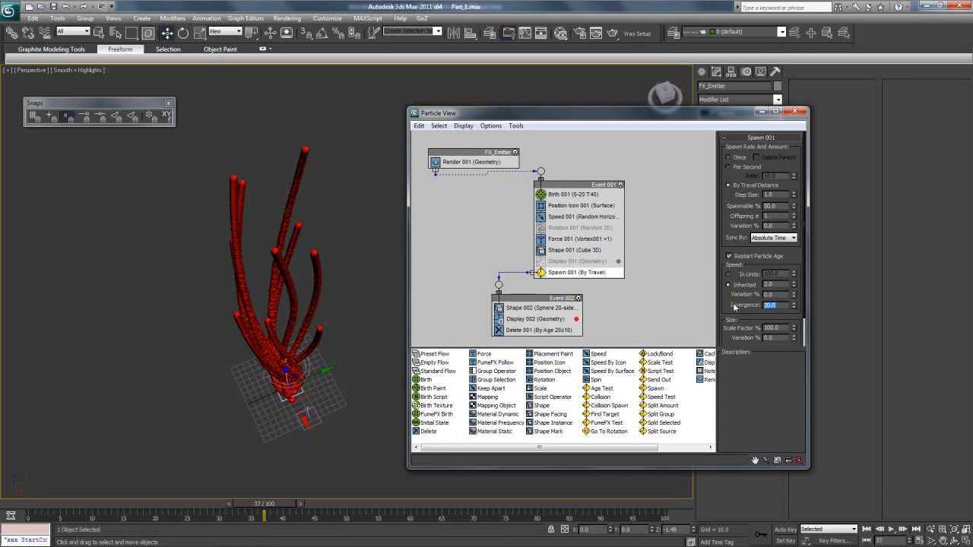
{"action": "key", "text": "Return"}
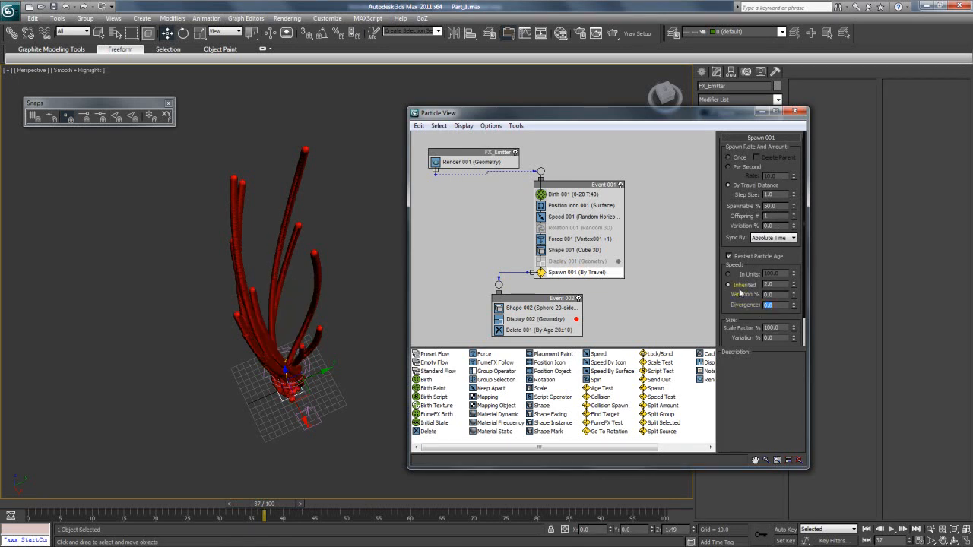
{"action": "left_click_drag", "start_coordinate": [257, 501], "coordinate": [364, 398]}
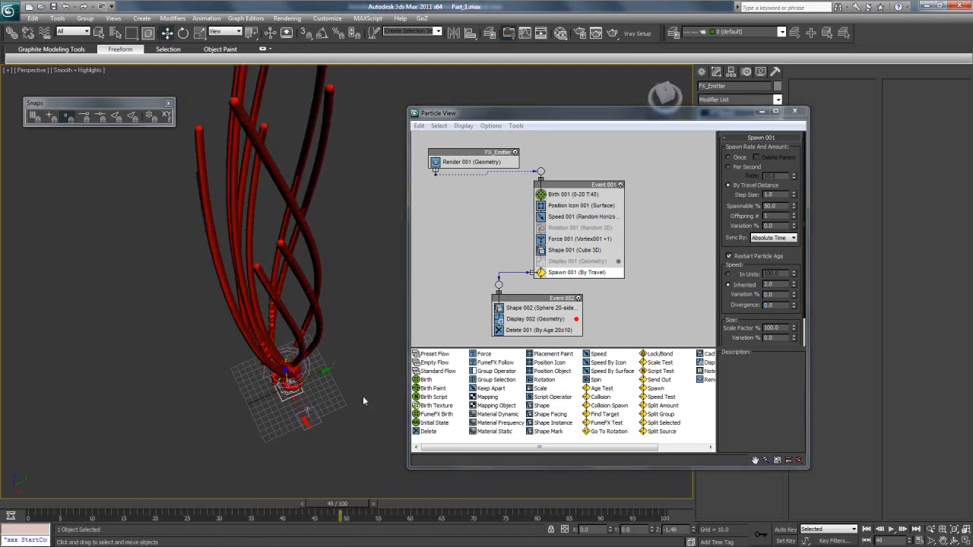
Set Spawn 001's divergence back to 20 and scrub to frame 47 to compare the trails
{"action": "double_click", "coordinate": [771, 305]}
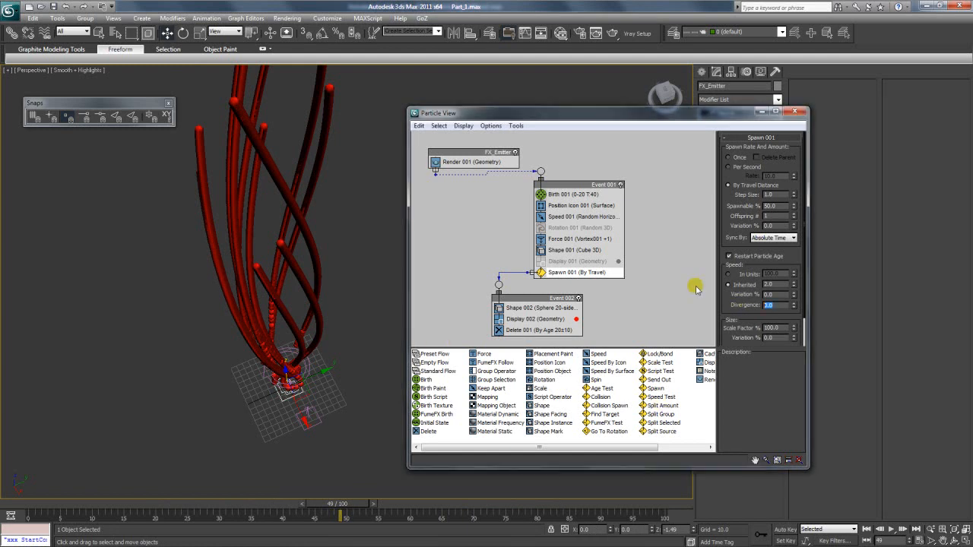
{"action": "type", "text": "20"}
{"action": "key", "text": "Return"}
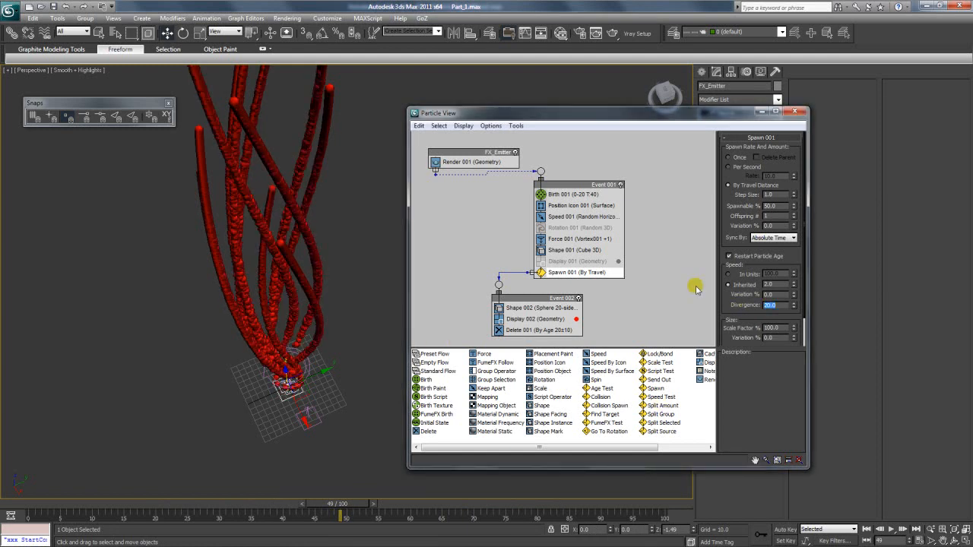
{"action": "left_click_drag", "start_coordinate": [342, 505], "coordinate": [344, 485]}
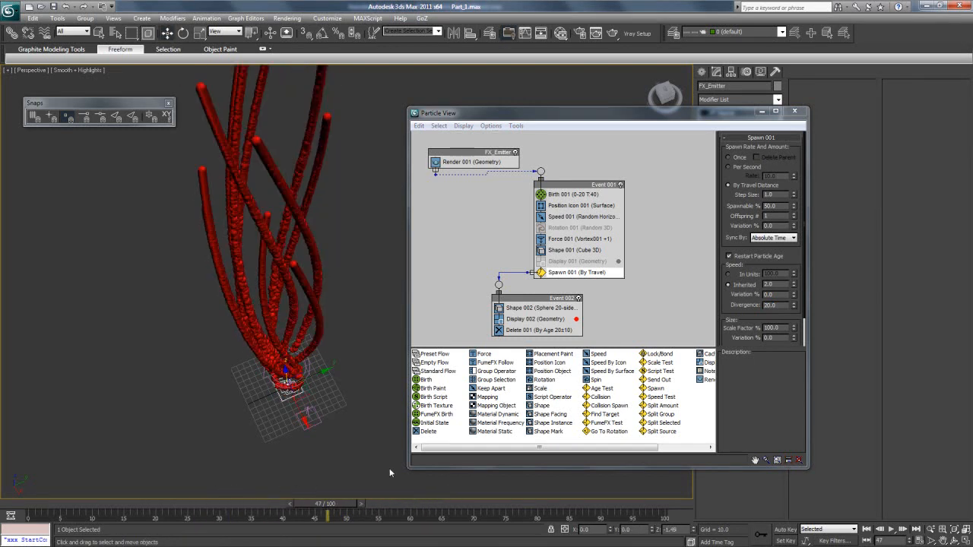
Try Spawn 001's speed in units at 100 and check the scattered spheres at frames 37 and 62
{"action": "left_click", "coordinate": [728, 274]}
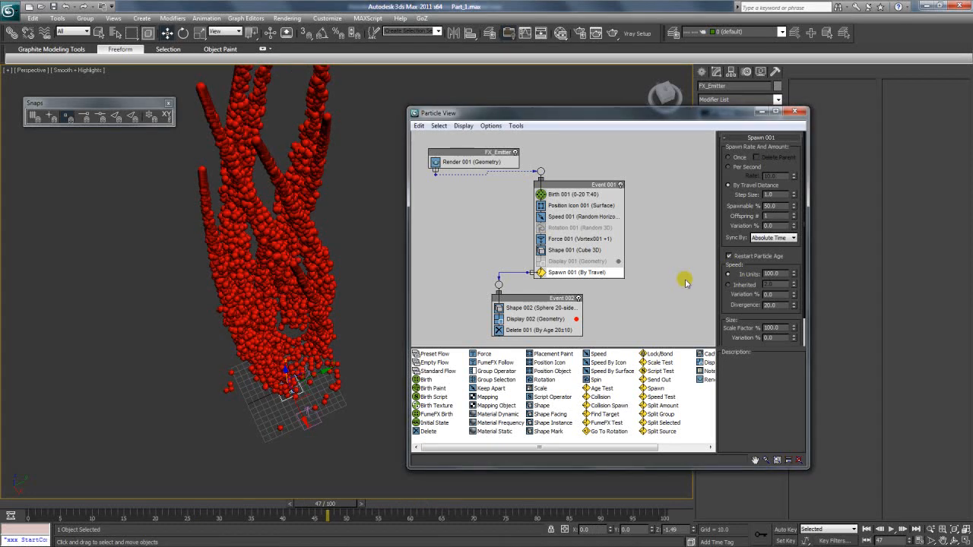
{"action": "left_click", "coordinate": [943, 540]}
{"action": "left_click_drag", "start_coordinate": [292, 346], "coordinate": [316, 392]}
{"action": "left_click_drag", "start_coordinate": [327, 503], "coordinate": [265, 466]}
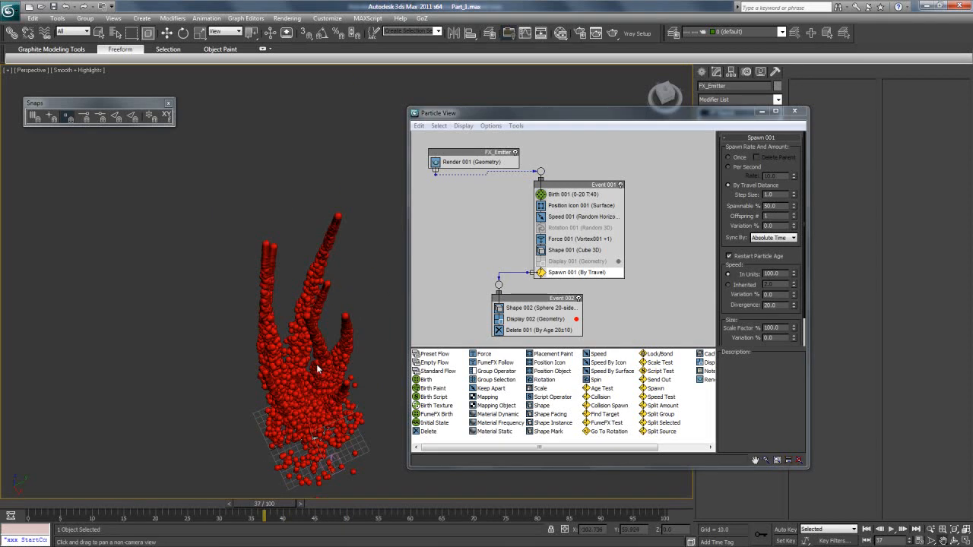
{"action": "left_click_drag", "start_coordinate": [259, 511], "coordinate": [410, 496]}
{"action": "middle_click_drag", "start_coordinate": [319, 327], "coordinate": [351, 397]}
{"action": "scroll", "coordinate": [340, 443], "scroll_direction": "down", "scroll_amount": 3}
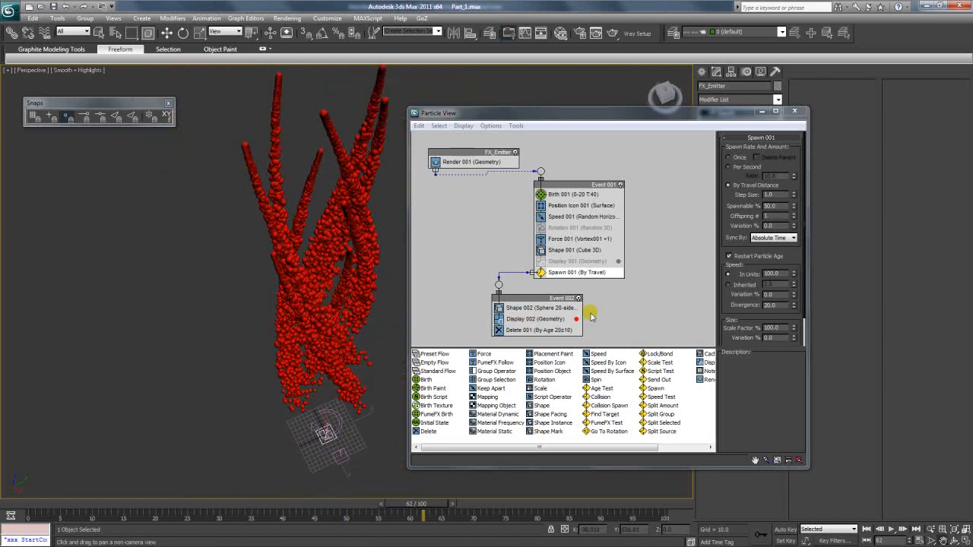
Switch Spawn 001's speed back to Inherited and set its divergence to 5
{"action": "left_click", "coordinate": [729, 285]}
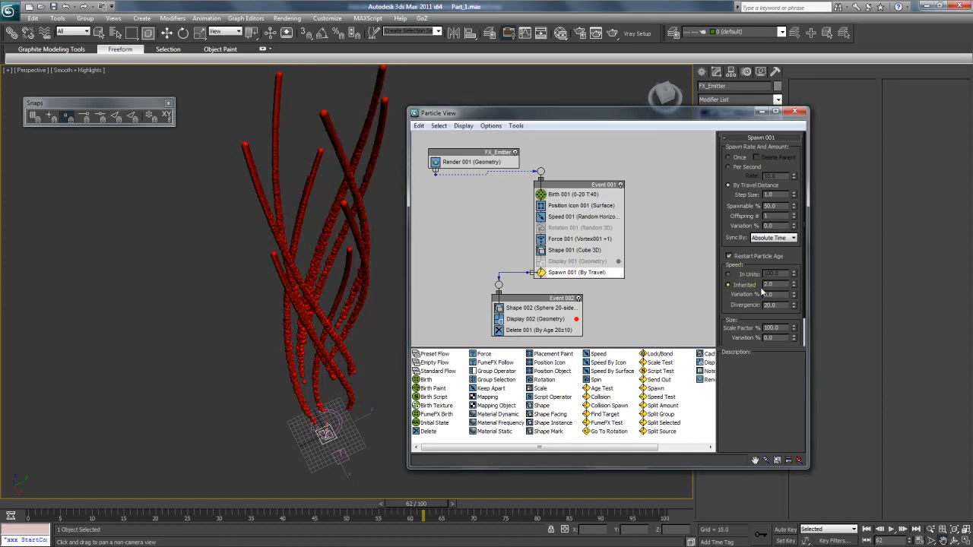
{"action": "middle_click_drag", "start_coordinate": [397, 394], "coordinate": [359, 365]}
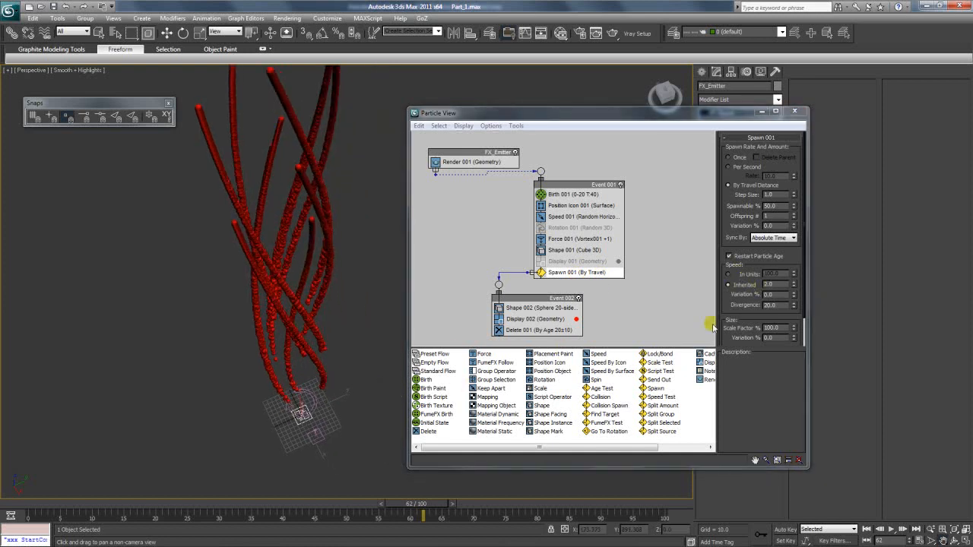
{"action": "double_click", "coordinate": [776, 306]}
{"action": "type", "text": "5"}
{"action": "key", "text": "Return"}
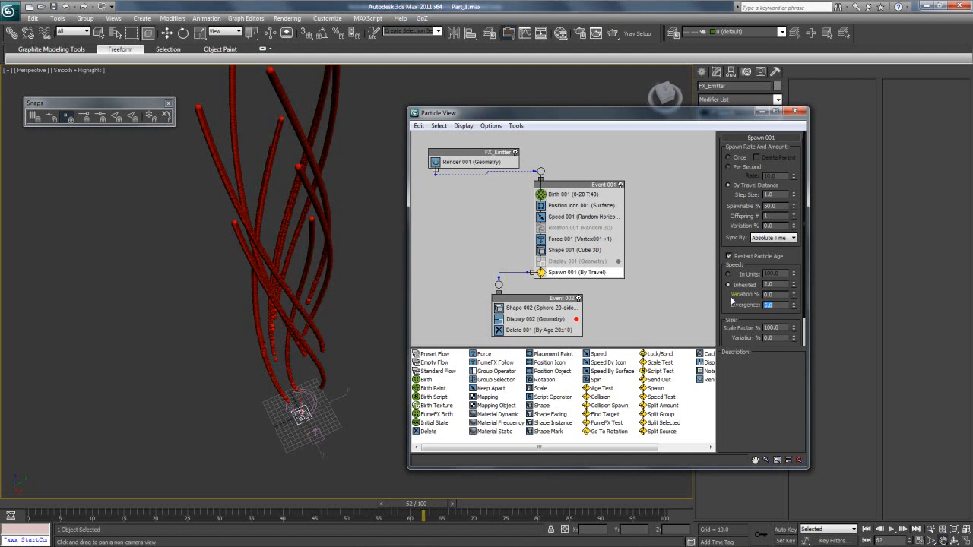
Go to frame 50, check the trails and select the Vortex001 space warp at the emitter
{"action": "left_click_drag", "start_coordinate": [417, 504], "coordinate": [362, 505]}
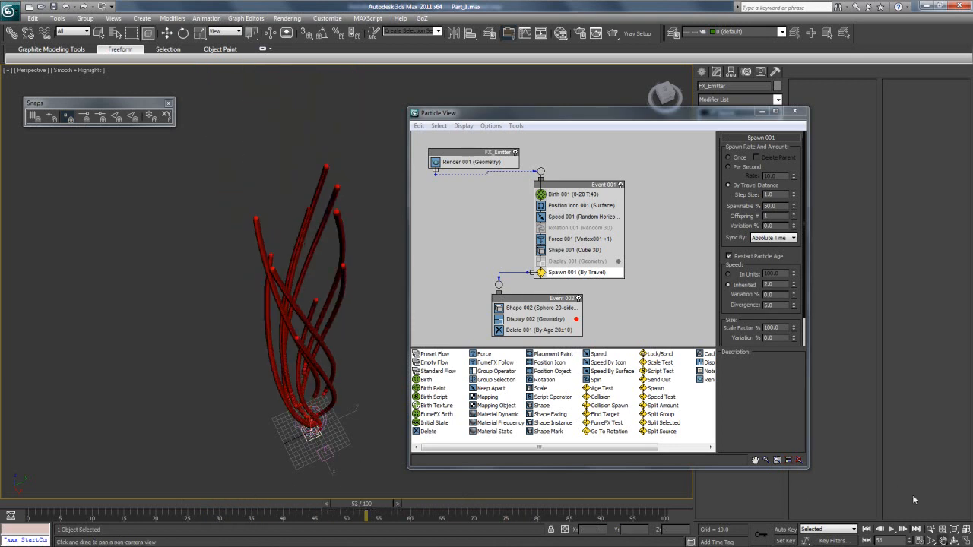
{"action": "left_click", "coordinate": [959, 539]}
{"action": "left_click_drag", "start_coordinate": [357, 334], "coordinate": [338, 341]}
{"action": "mouse_move", "coordinate": [339, 504]}
{"action": "left_mouse_down"}
{"action": "mouse_move", "coordinate": [114, 504]}
{"action": "mouse_move", "coordinate": [323, 504]}
{"action": "mouse_move", "coordinate": [81, 489]}
{"action": "mouse_move", "coordinate": [426, 487]}
{"action": "mouse_move", "coordinate": [206, 493]}
{"action": "mouse_move", "coordinate": [402, 498]}
{"action": "mouse_move", "coordinate": [181, 496]}
{"action": "mouse_move", "coordinate": [337, 502]}
{"action": "left_mouse_up"}
{"action": "middle_click_drag", "start_coordinate": [312, 398], "coordinate": [313, 397], "text": "alt"}
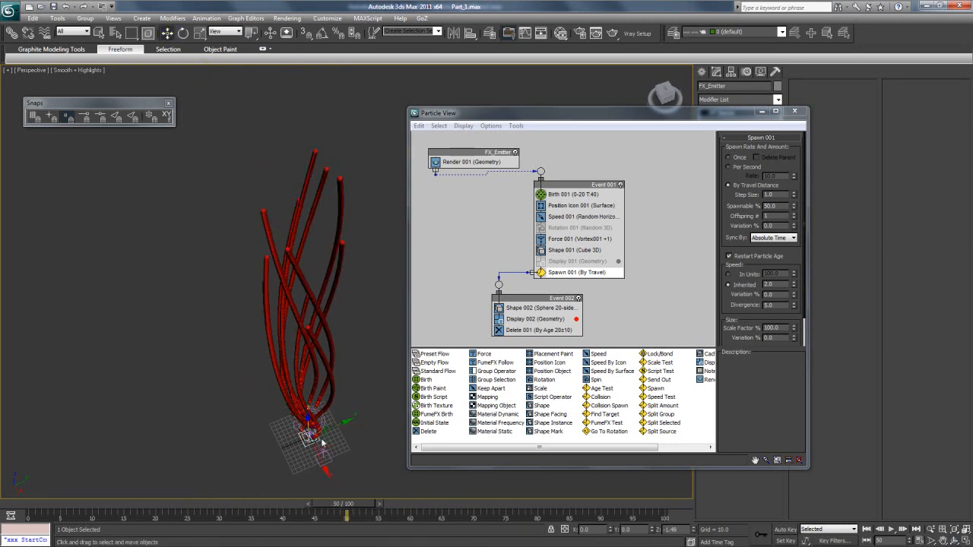
{"action": "left_click", "coordinate": [323, 420]}
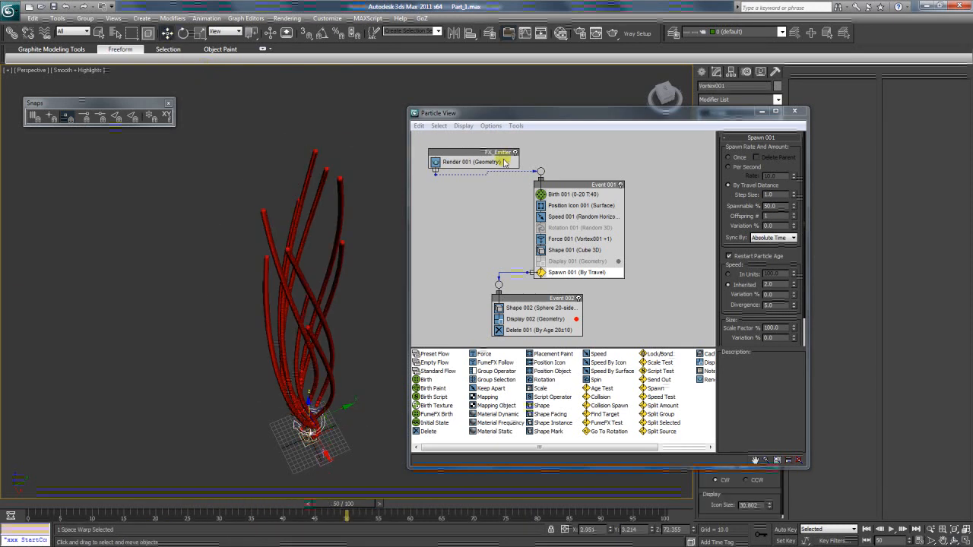
Minimize the Particle View window and select the Vortex001 space warp at the emitter again
{"action": "left_click", "coordinate": [517, 126]}
{"action": "left_click", "coordinate": [593, 102]}
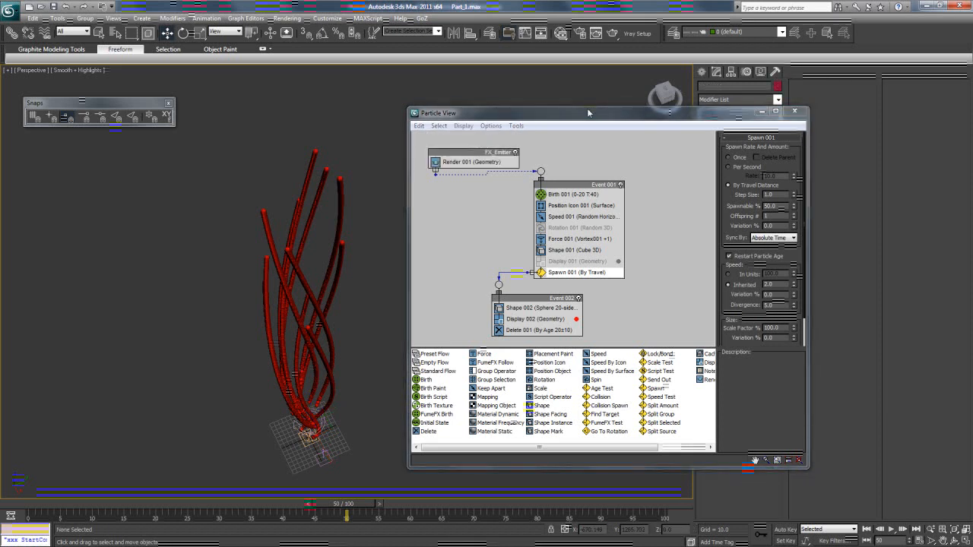
{"action": "left_click_drag", "start_coordinate": [590, 112], "coordinate": [587, 130]}
{"action": "left_click", "coordinate": [759, 129]}
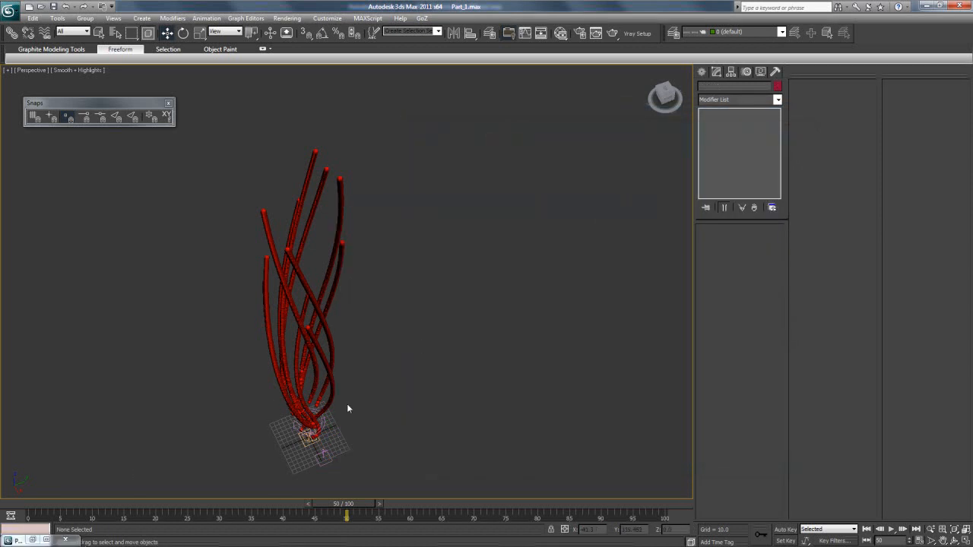
{"action": "left_click", "coordinate": [322, 423]}
Try a Taper Length of 681 on the vortex and scrub to frame 47 to compare the trails
{"action": "left_click_drag", "start_coordinate": [769, 297], "coordinate": [766, 266]}
{"action": "left_click_drag", "start_coordinate": [715, 138], "coordinate": [416, 546]}
{"action": "left_click_drag", "start_coordinate": [351, 508], "coordinate": [313, 518]}
{"action": "key", "text": "w"}
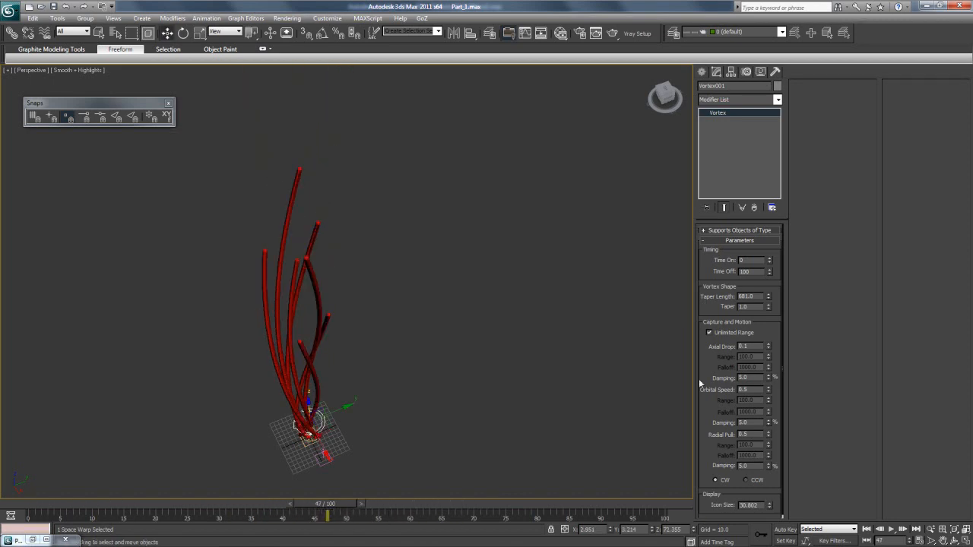
Set the vortex's Taper Length to 100 and try out a different Taper value
{"action": "type", "text": "100"}
{"action": "key", "text": "Return"}
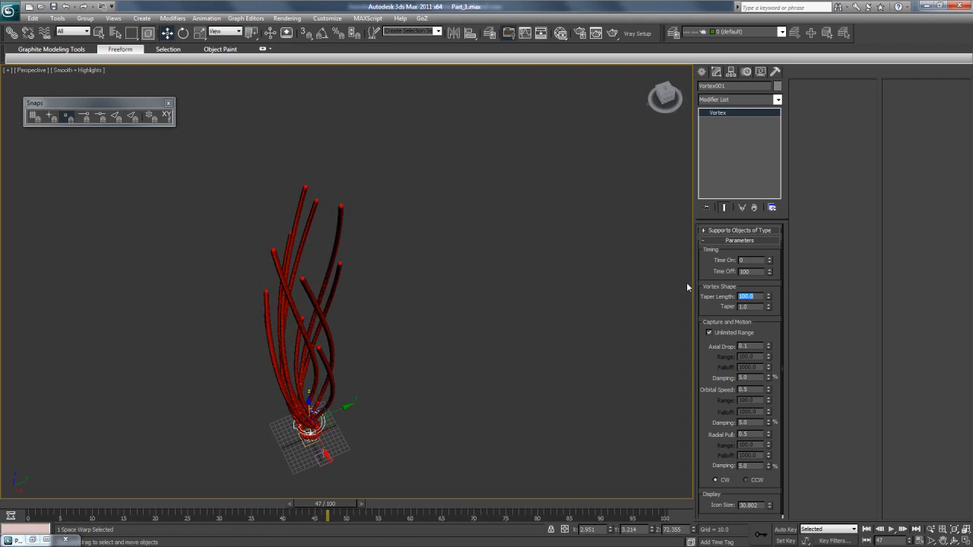
{"action": "left_click_drag", "start_coordinate": [766, 306], "coordinate": [744, 180]}
{"action": "right_click", "coordinate": [768, 307]}
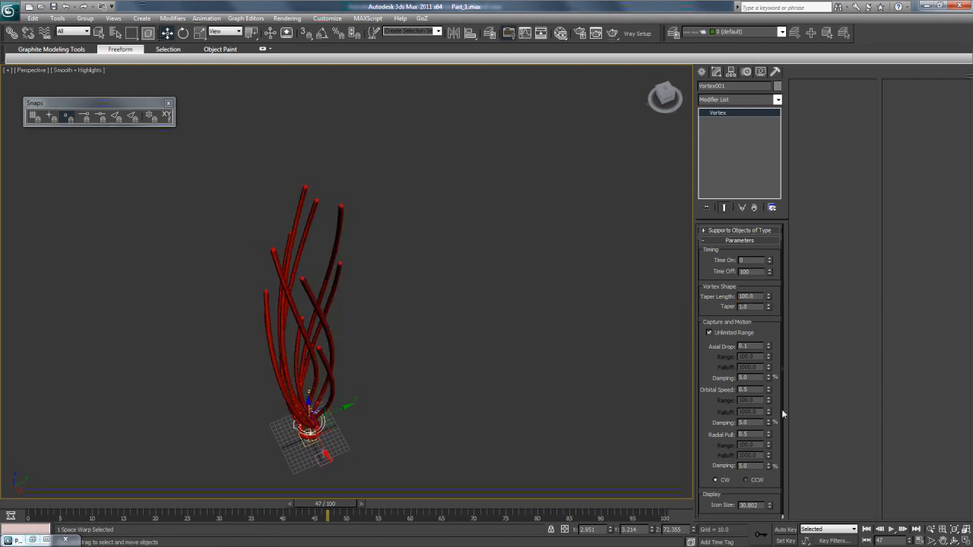
Set the vortex's Axial Drop to 1.05 and play the animation to check the trails around frame 66
{"action": "right_click", "coordinate": [768, 347]}
{"action": "left_click_drag", "start_coordinate": [775, 344], "coordinate": [773, 300]}
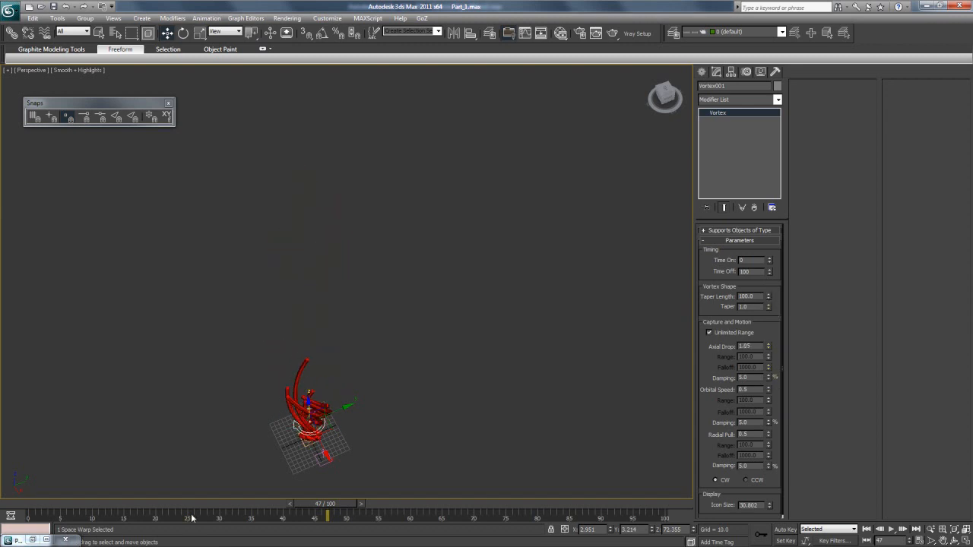
{"action": "left_click_drag", "start_coordinate": [316, 514], "coordinate": [633, 524]}
{"action": "left_click", "coordinate": [894, 529]}
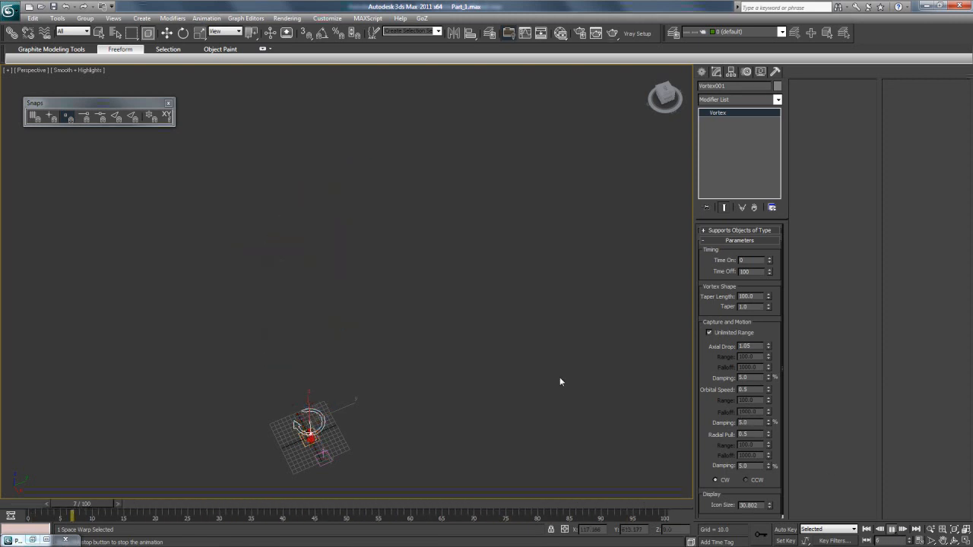
{"action": "scroll", "coordinate": [413, 369], "scroll_direction": "up", "scroll_amount": 5}
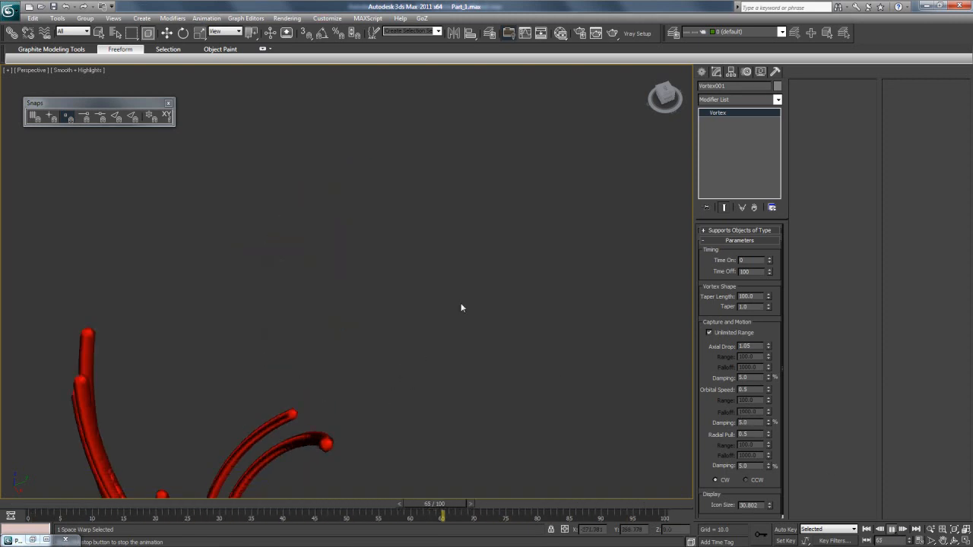
{"action": "scroll", "coordinate": [412, 367], "scroll_direction": "down", "scroll_amount": 5}
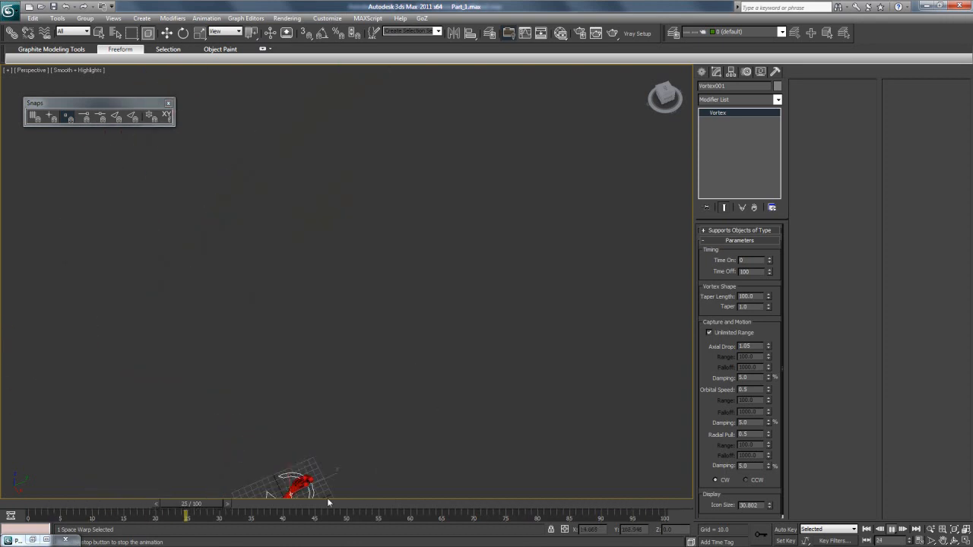
{"action": "left_click_drag", "start_coordinate": [265, 507], "coordinate": [203, 452]}
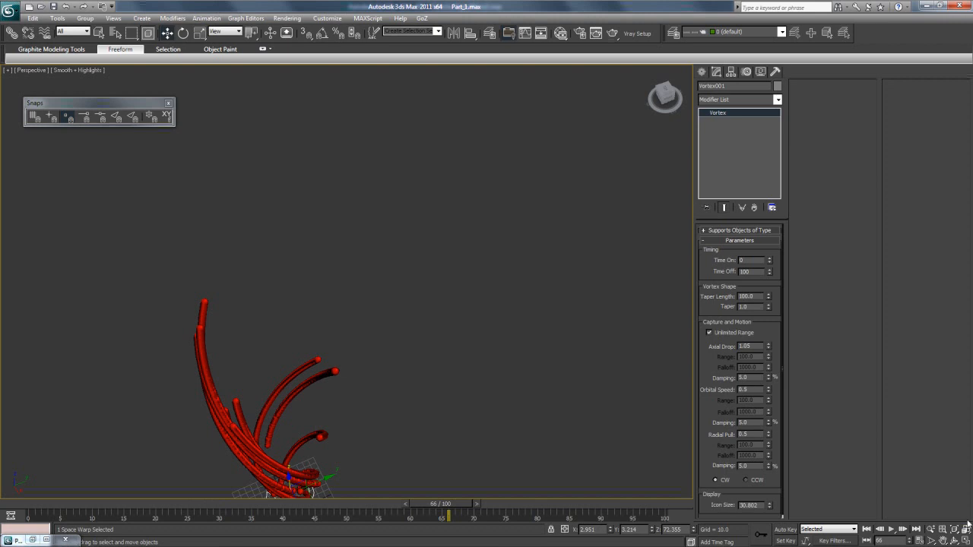
Inspect the swirl from above at frame 91 and set the vortex's Orbital Speed to 0.87
{"action": "key", "text": "z"}
{"action": "middle_click_drag", "start_coordinate": [417, 298], "coordinate": [390, 331], "text": "alt"}
{"action": "scroll", "coordinate": [389, 322], "scroll_direction": "up", "scroll_amount": 3}
{"action": "left_click_drag", "start_coordinate": [450, 515], "coordinate": [608, 523]}
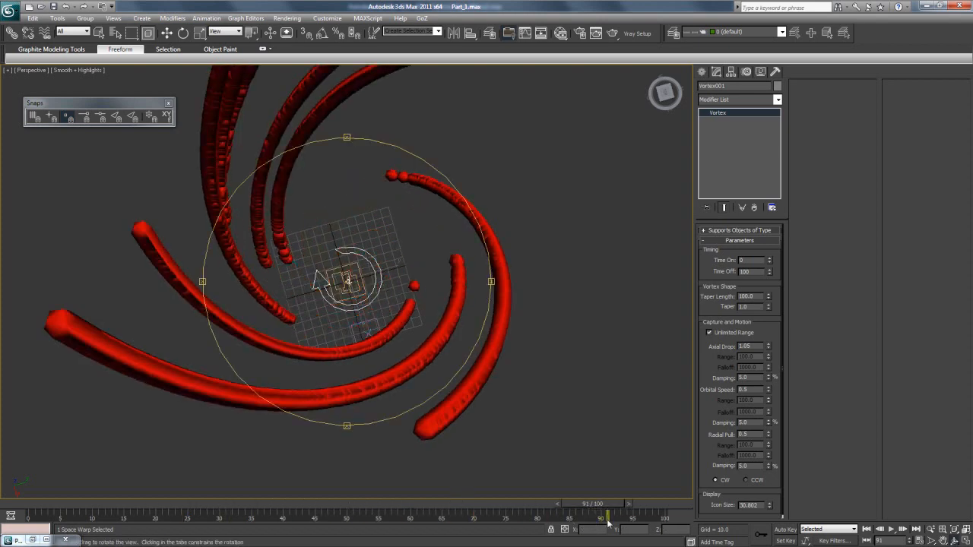
{"action": "left_click_drag", "start_coordinate": [769, 393], "coordinate": [754, 368]}
{"action": "left_click_drag", "start_coordinate": [393, 323], "coordinate": [345, 323]}
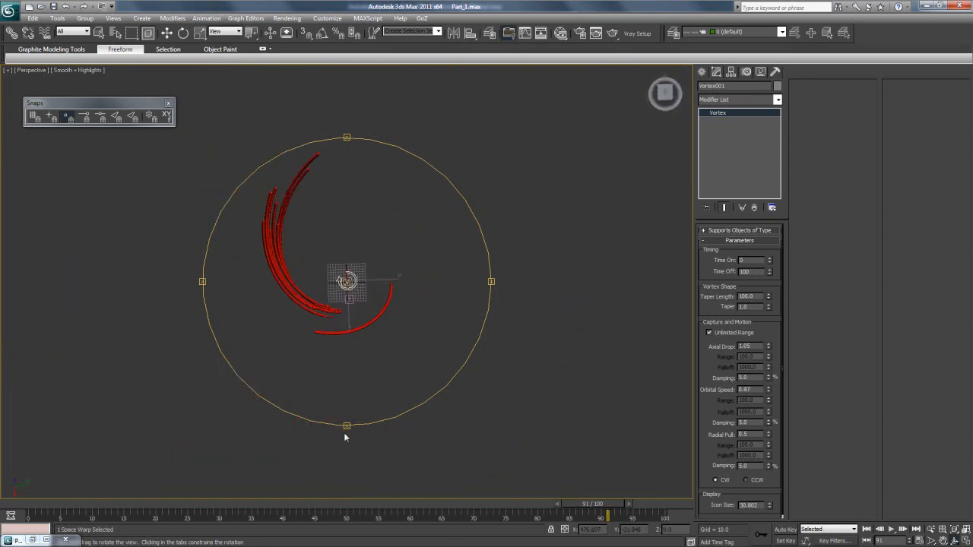
Replay the animation from frame 11, stop at frame 53 and examine the shape of the swirling trails from the side
{"action": "left_click_drag", "start_coordinate": [590, 509], "coordinate": [113, 507]}
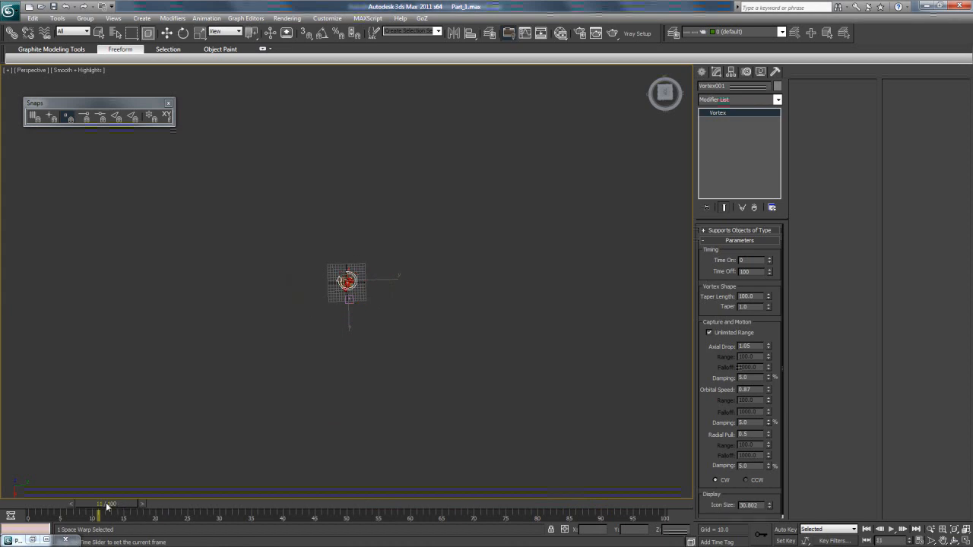
{"action": "left_click", "coordinate": [890, 530]}
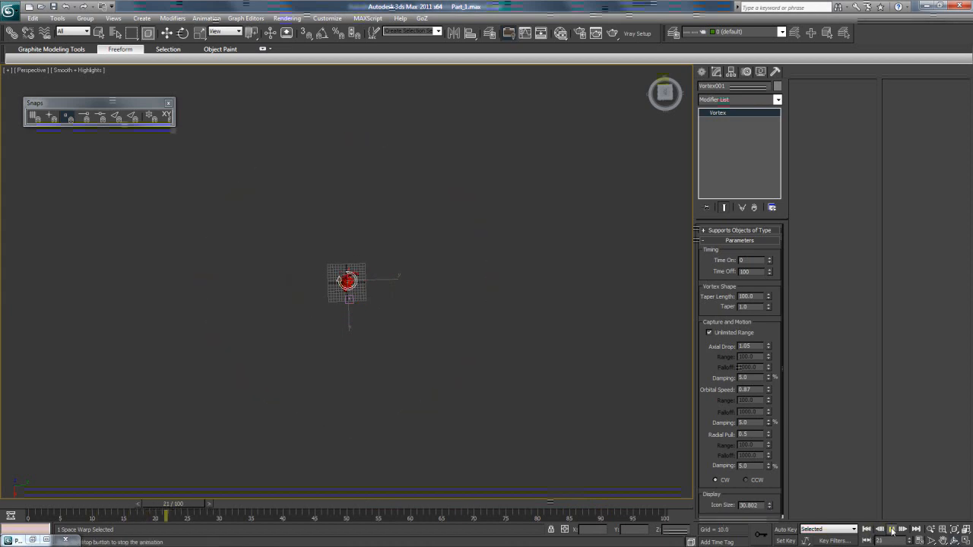
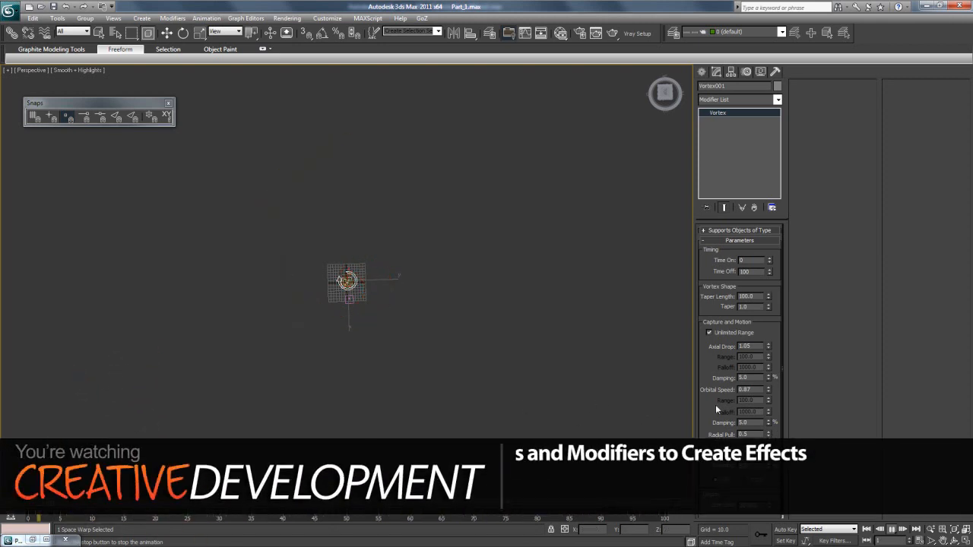
{"action": "left_click_drag", "start_coordinate": [304, 508], "coordinate": [405, 508]}
{"action": "middle_click_drag", "start_coordinate": [365, 391], "coordinate": [353, 374], "text": "alt"}
{"action": "scroll", "coordinate": [365, 306], "scroll_direction": "up", "scroll_amount": 5}
{"action": "scroll", "coordinate": [357, 358], "scroll_direction": "down", "scroll_amount": 2}
{"action": "middle_click_drag", "start_coordinate": [365, 330], "coordinate": [365, 371]}
{"action": "scroll", "coordinate": [365, 371], "scroll_direction": "up", "scroll_amount": 2}
{"action": "scroll", "coordinate": [335, 346], "scroll_direction": "down", "scroll_amount": 2}
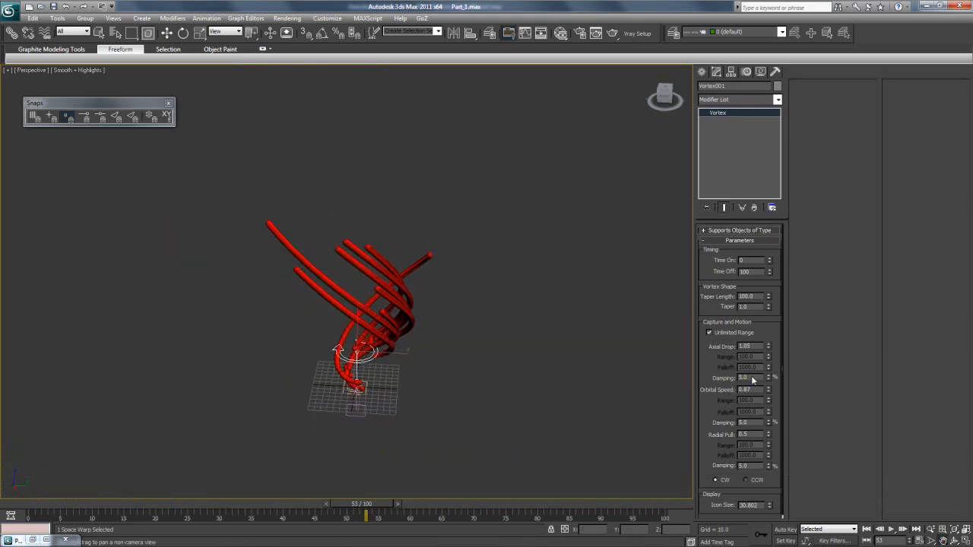
Try orbital speeds of 1.0 and 0 on the vortex, previewing the trails at frame 86
{"action": "type", "text": "1"}
{"action": "key", "text": "Return"}
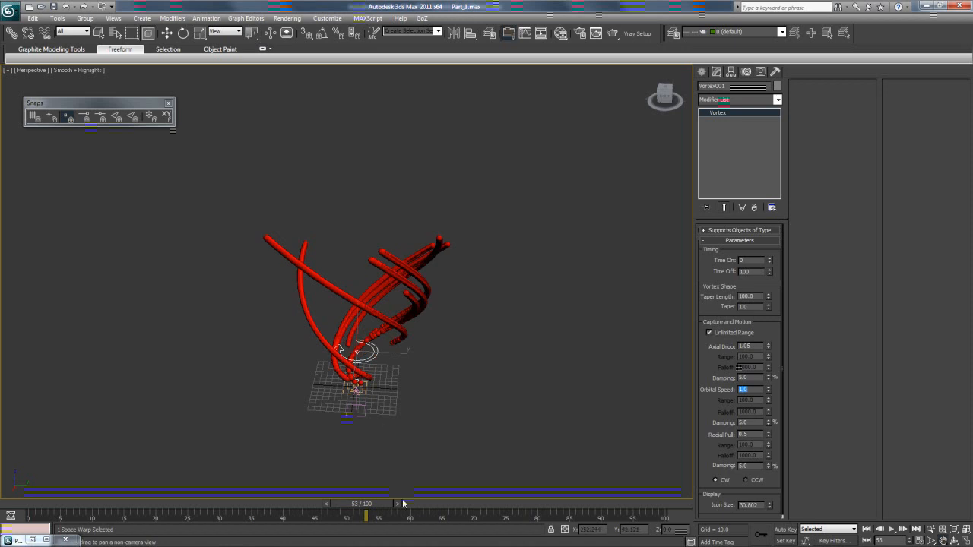
{"action": "left_click_drag", "start_coordinate": [375, 508], "coordinate": [581, 475]}
{"action": "middle_click_drag", "start_coordinate": [437, 355], "coordinate": [417, 386]}
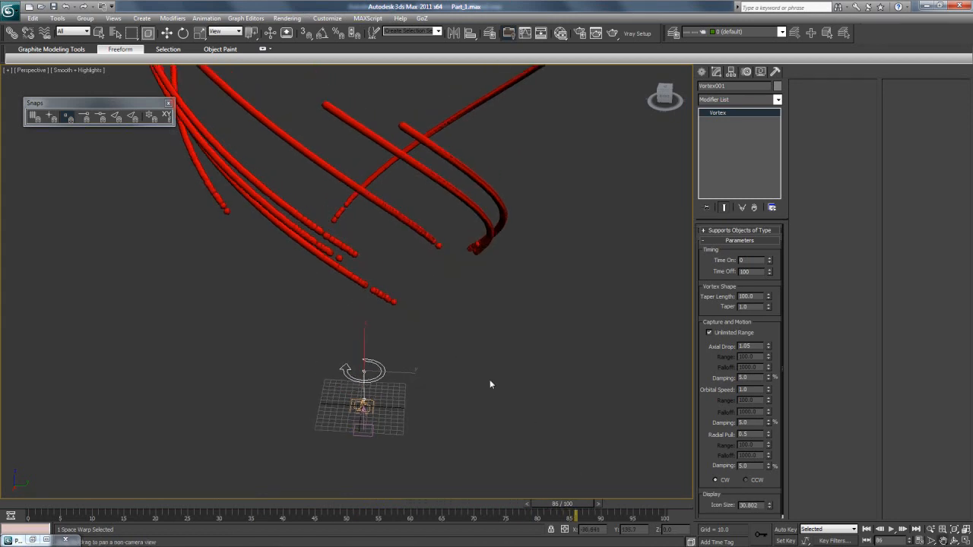
{"action": "left_click_drag", "start_coordinate": [766, 389], "coordinate": [761, 418]}
{"action": "type", "text": "0"}
{"action": "key", "text": "Return"}
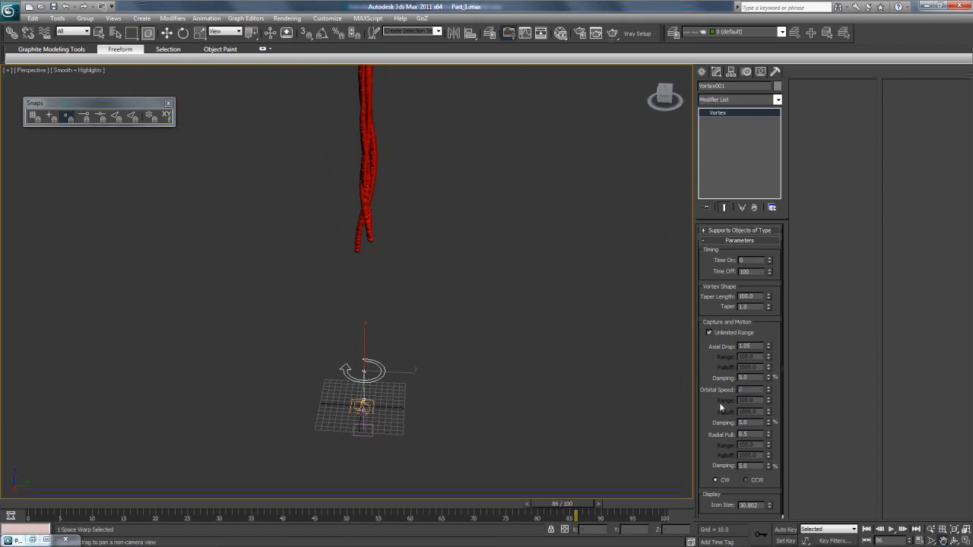
Set the vortex's orbital speed to 0.5 and preview the trails at frame 50
{"action": "type", "text": ".5"}
{"action": "key", "text": "Return"}
{"action": "left_click_drag", "start_coordinate": [321, 507], "coordinate": [346, 506]}
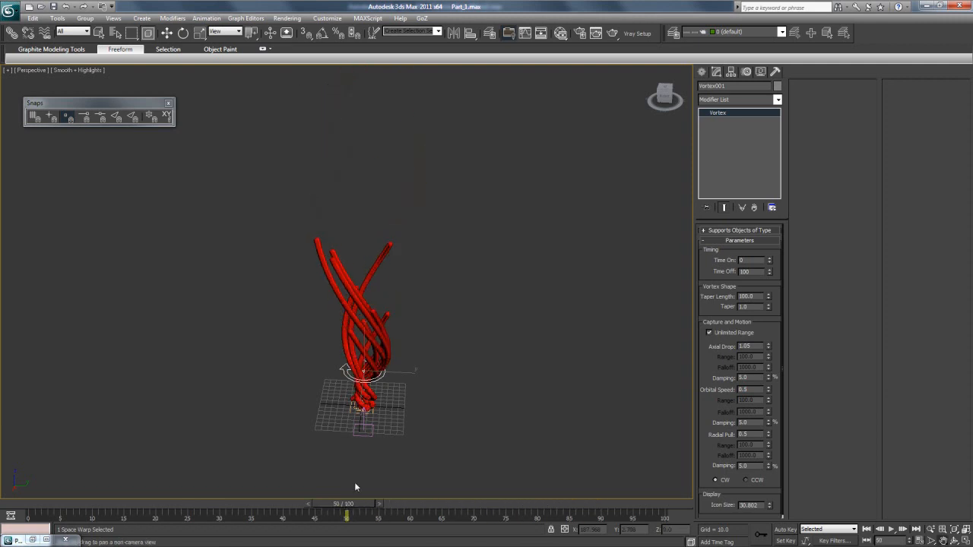
{"action": "left_click_drag", "start_coordinate": [394, 388], "coordinate": [429, 375]}
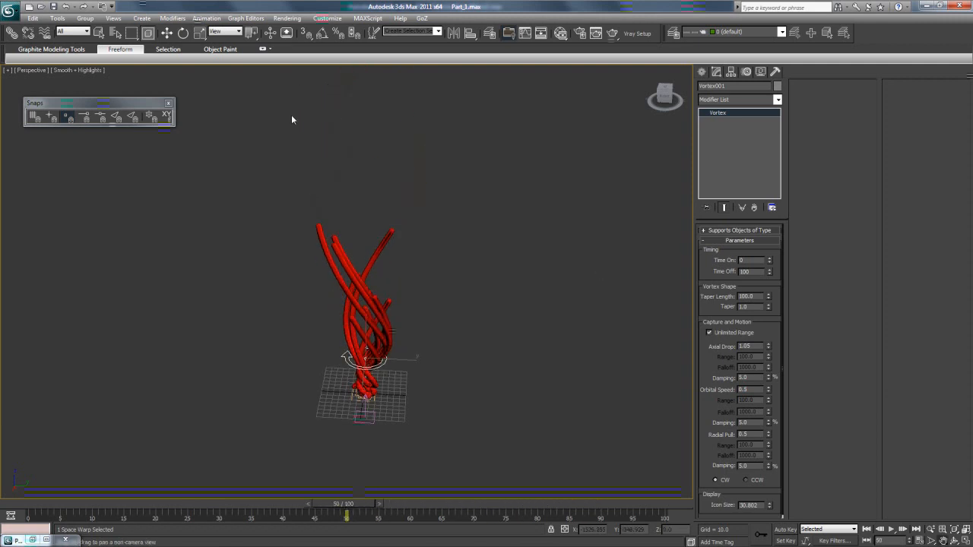
Select the particle emitter and open its flow in Particle View, keeping the trails visible beside it
{"action": "left_click", "coordinate": [342, 270]}
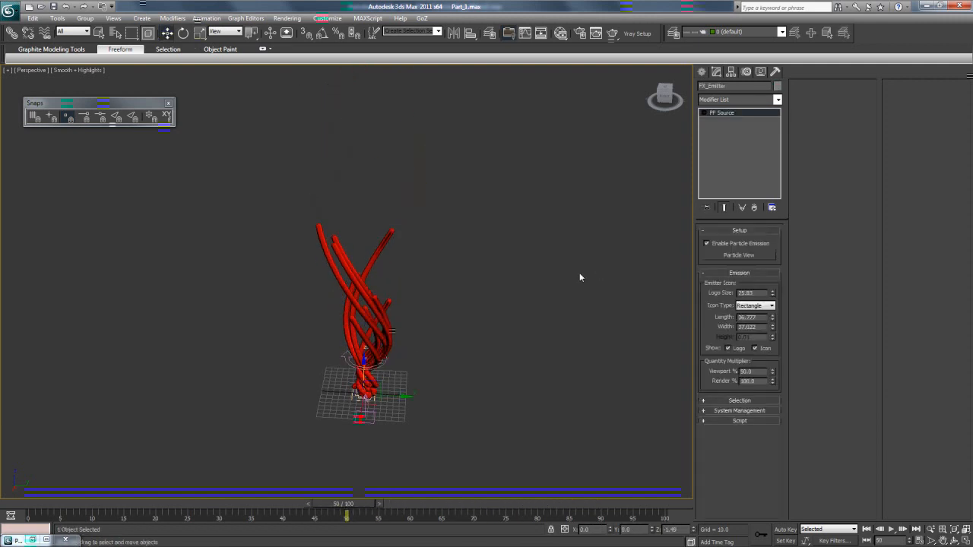
{"action": "left_click", "coordinate": [739, 255]}
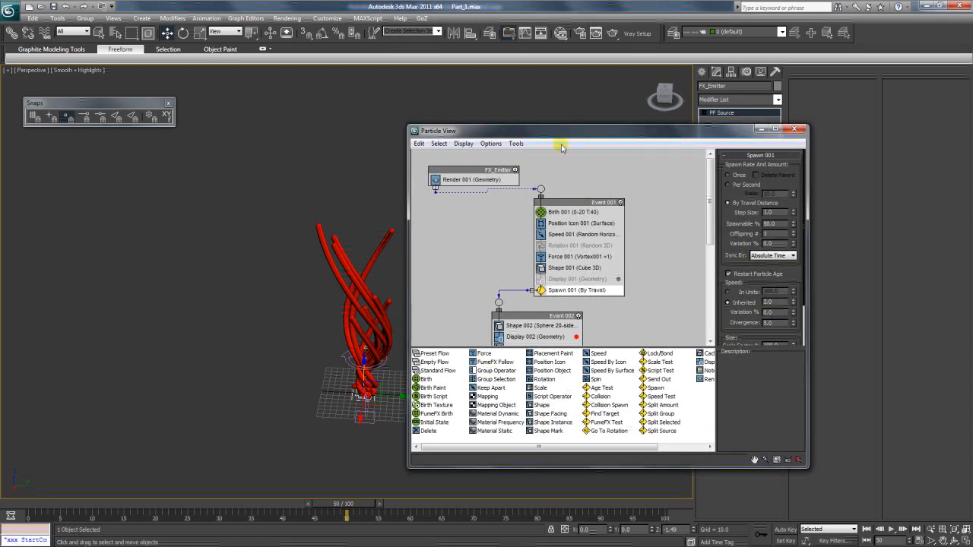
{"action": "left_click_drag", "start_coordinate": [560, 134], "coordinate": [557, 124]}
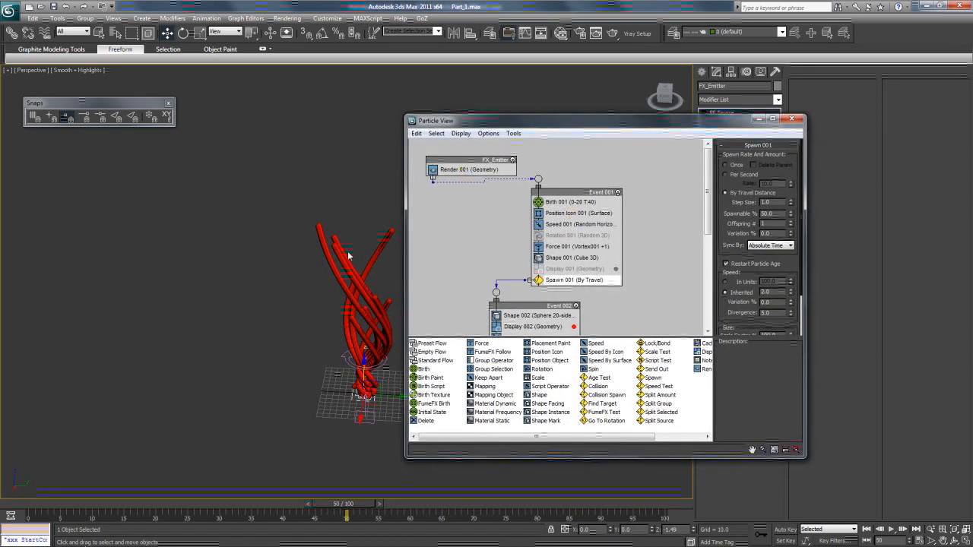
{"action": "middle_click_drag", "start_coordinate": [353, 338], "coordinate": [254, 325]}
{"action": "scroll", "coordinate": [268, 325], "scroll_direction": "up", "scroll_amount": 3}
{"action": "middle_click_drag", "start_coordinate": [314, 347], "coordinate": [354, 323]}
{"action": "scroll", "coordinate": [344, 328], "scroll_direction": "up", "scroll_amount": 2}
{"action": "scroll", "coordinate": [347, 334], "scroll_direction": "down", "scroll_amount": 2}
{"action": "key", "text": "w"}
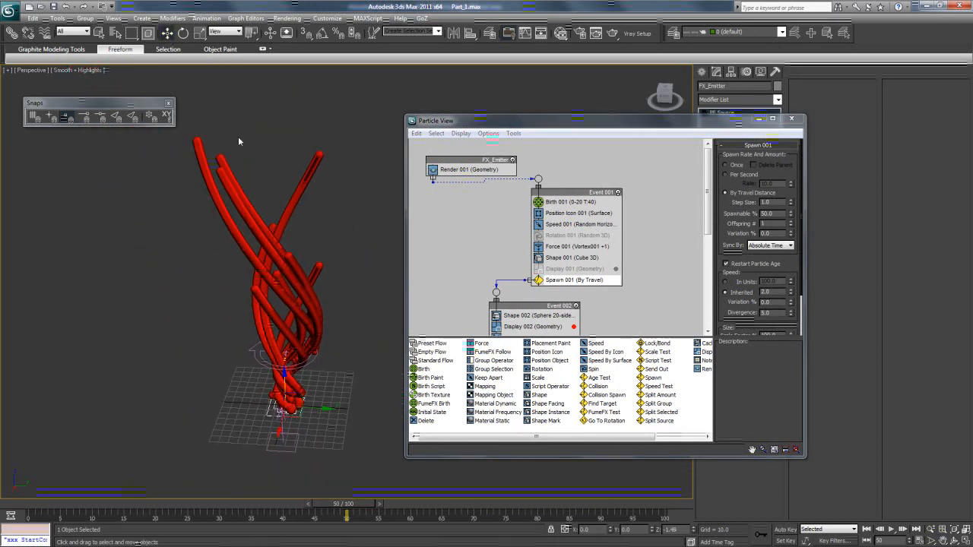
Add a Scale operator below Shape 001 in Event 001 and set its type to Relative First
{"action": "left_click", "coordinate": [540, 383]}
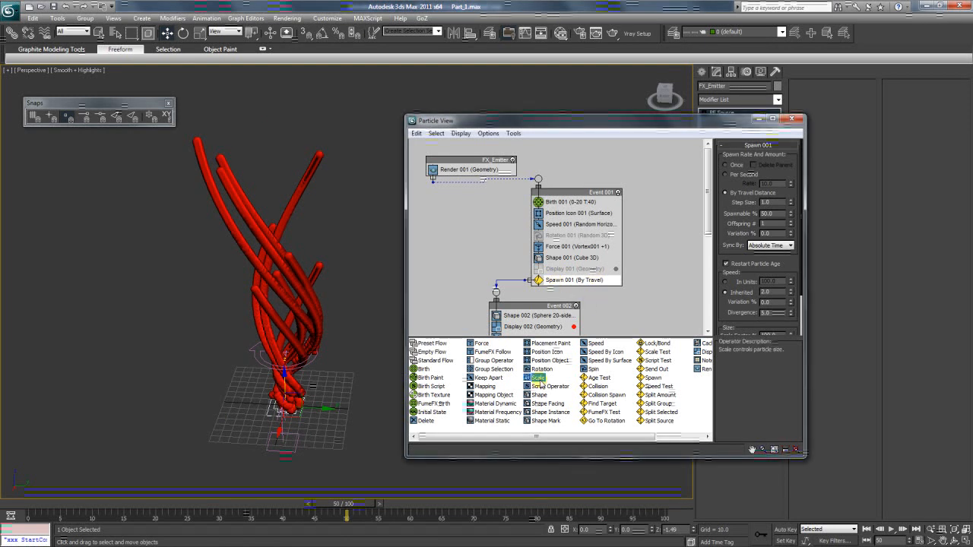
{"action": "left_click_drag", "start_coordinate": [536, 380], "coordinate": [553, 270]}
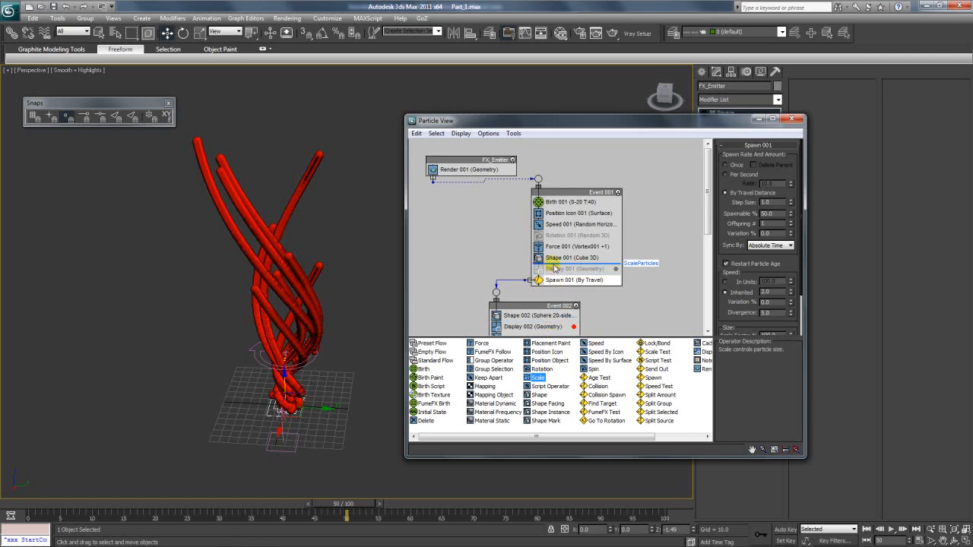
{"action": "left_click_drag", "start_coordinate": [554, 267], "coordinate": [557, 271]}
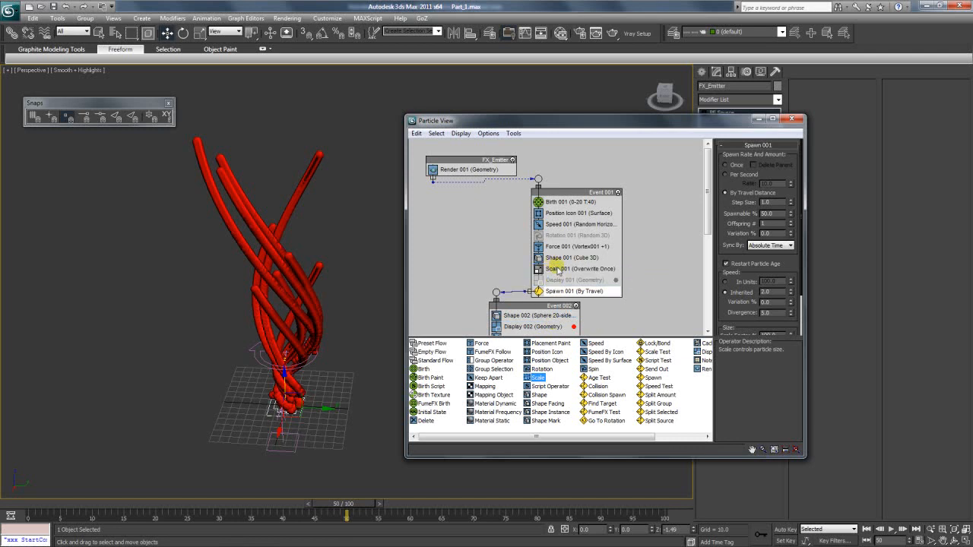
{"action": "left_click", "coordinate": [557, 271]}
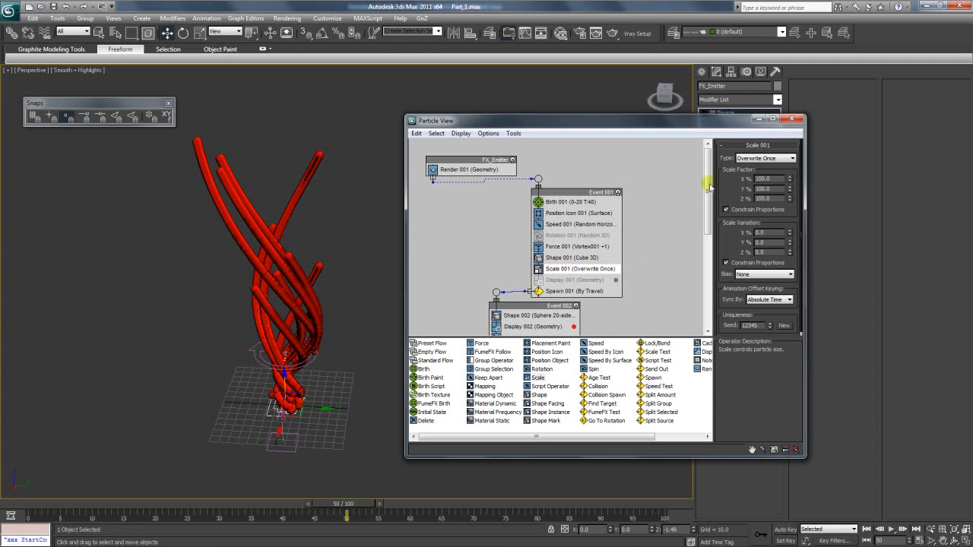
{"action": "left_click", "coordinate": [766, 162]}
{"action": "left_click", "coordinate": [766, 160]}
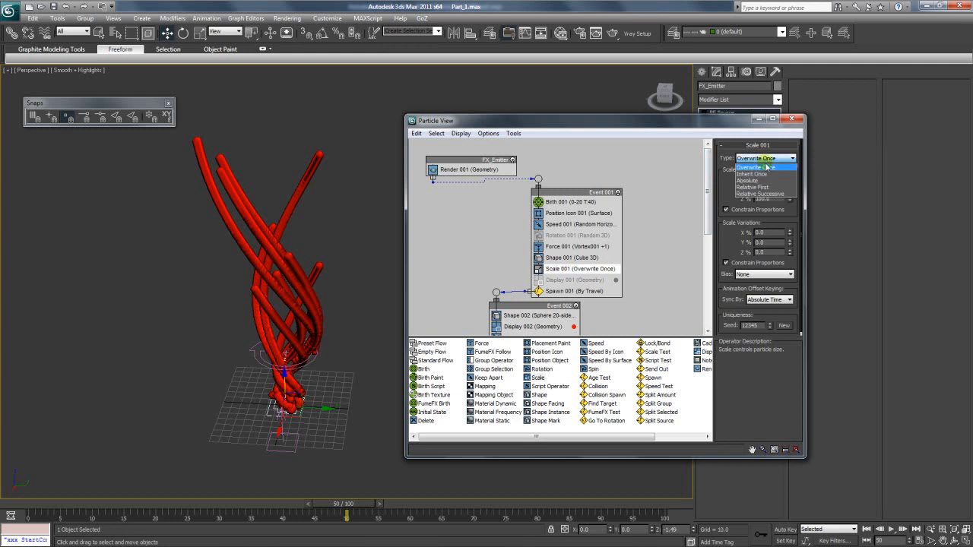
{"action": "left_click", "coordinate": [767, 187]}
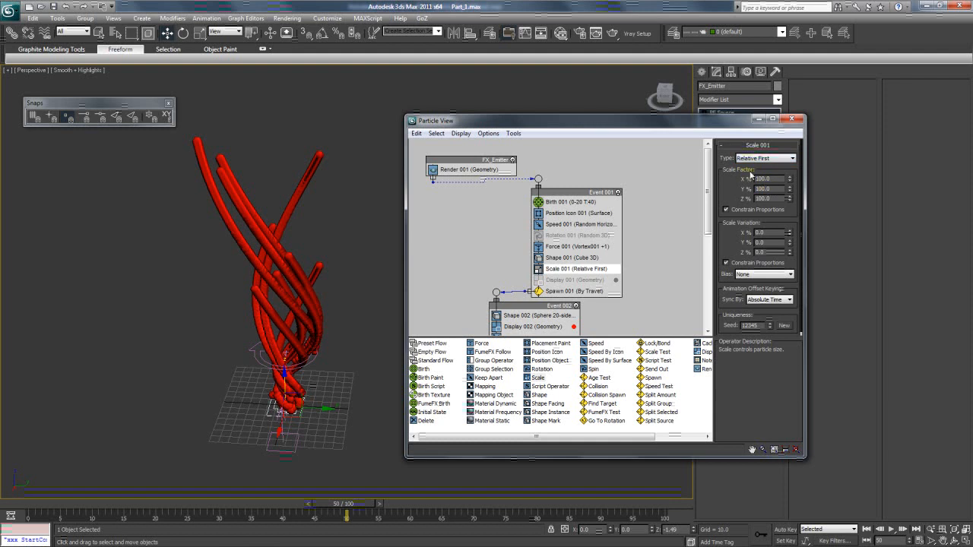
Set the Scale operator's scale factor to 97% on all axes and preview the trails at frame 60
{"action": "left_click_drag", "start_coordinate": [793, 178], "coordinate": [722, 387]}
{"action": "left_click_drag", "start_coordinate": [372, 502], "coordinate": [245, 487]}
{"action": "left_click_drag", "start_coordinate": [791, 183], "coordinate": [825, 441]}
{"action": "left_click_drag", "start_coordinate": [830, 476], "coordinate": [835, 445]}
{"action": "left_click_drag", "start_coordinate": [265, 507], "coordinate": [411, 505]}
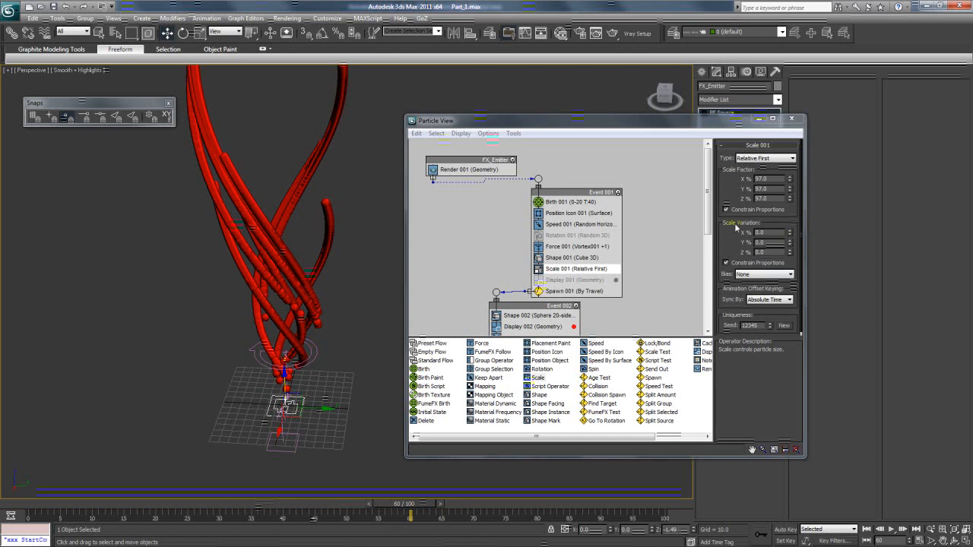
Set the Scale operator's variation to 142% on all axes and check the trail thicknesses at frame 61
{"action": "left_click_drag", "start_coordinate": [791, 233], "coordinate": [791, 213]}
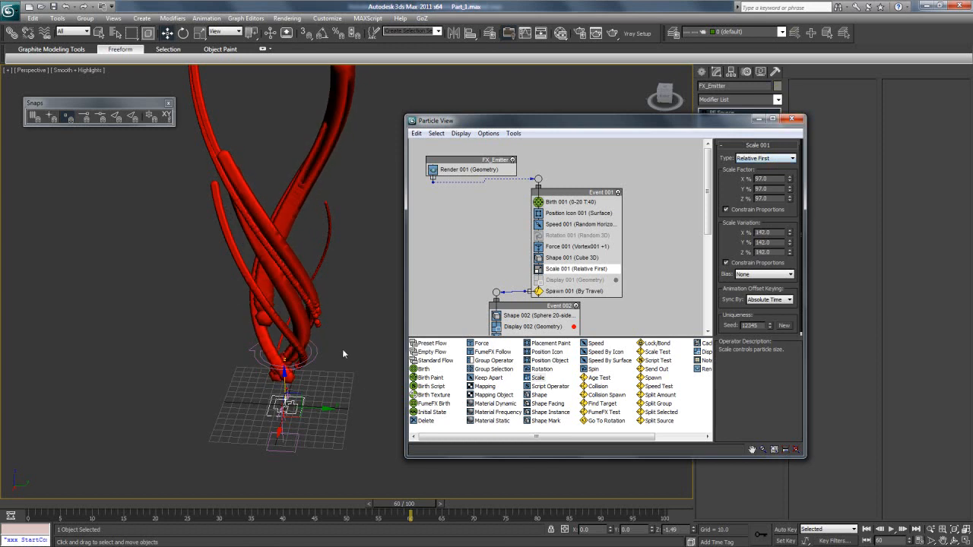
{"action": "mouse_move", "coordinate": [333, 511]}
{"action": "left_mouse_down"}
{"action": "mouse_move", "coordinate": [167, 508]}
{"action": "mouse_move", "coordinate": [320, 507]}
{"action": "mouse_move", "coordinate": [391, 491]}
{"action": "mouse_move", "coordinate": [545, 488]}
{"action": "mouse_move", "coordinate": [251, 488]}
{"action": "mouse_move", "coordinate": [418, 488]}
{"action": "left_mouse_up"}
{"action": "left_click", "coordinate": [621, 333]}
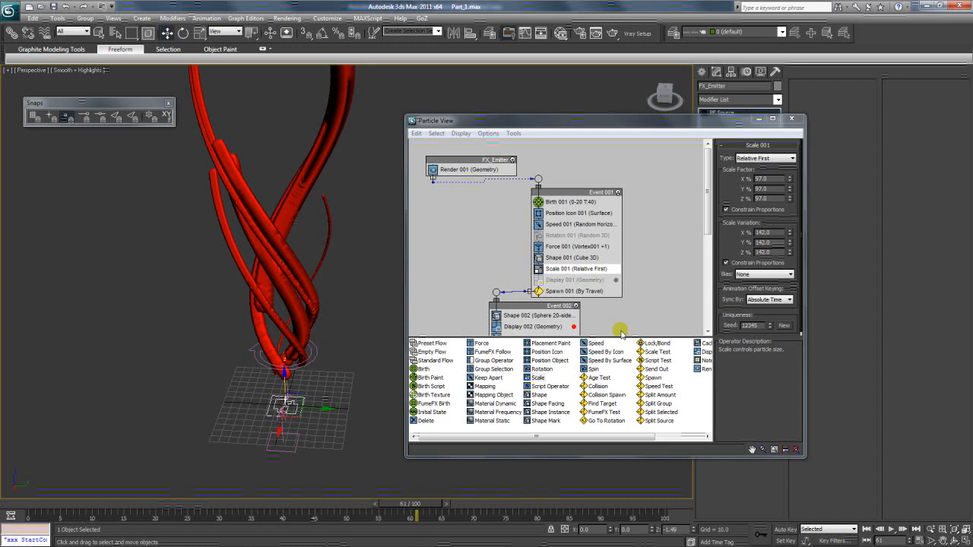
{"action": "left_click", "coordinate": [943, 540]}
{"action": "left_click_drag", "start_coordinate": [256, 293], "coordinate": [279, 460]}
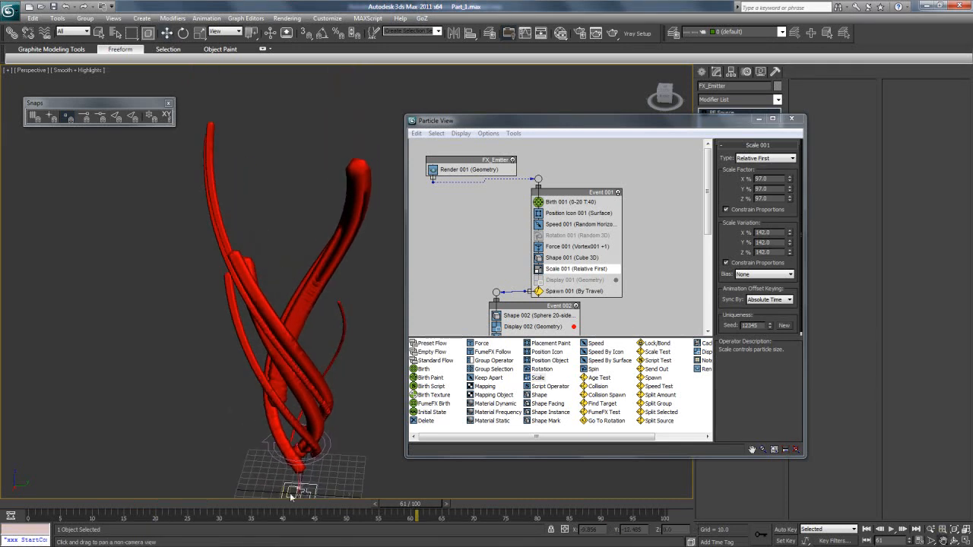
{"action": "left_click_drag", "start_coordinate": [354, 508], "coordinate": [421, 520]}
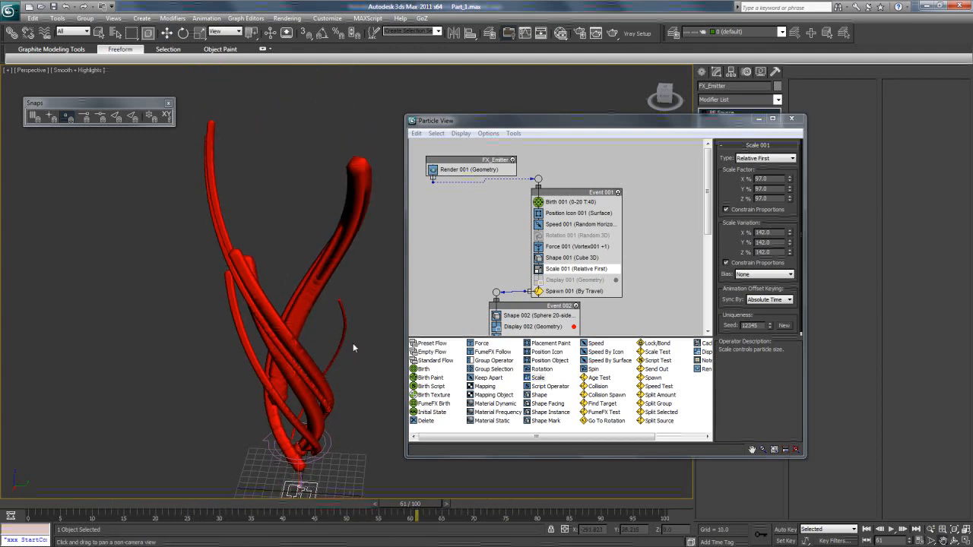
{"action": "left_click_drag", "start_coordinate": [347, 353], "coordinate": [360, 329]}
Set the scale variation bias to Centered and scrub the animation to compare the trails
{"action": "left_click", "coordinate": [775, 275]}
{"action": "left_click", "coordinate": [765, 295]}
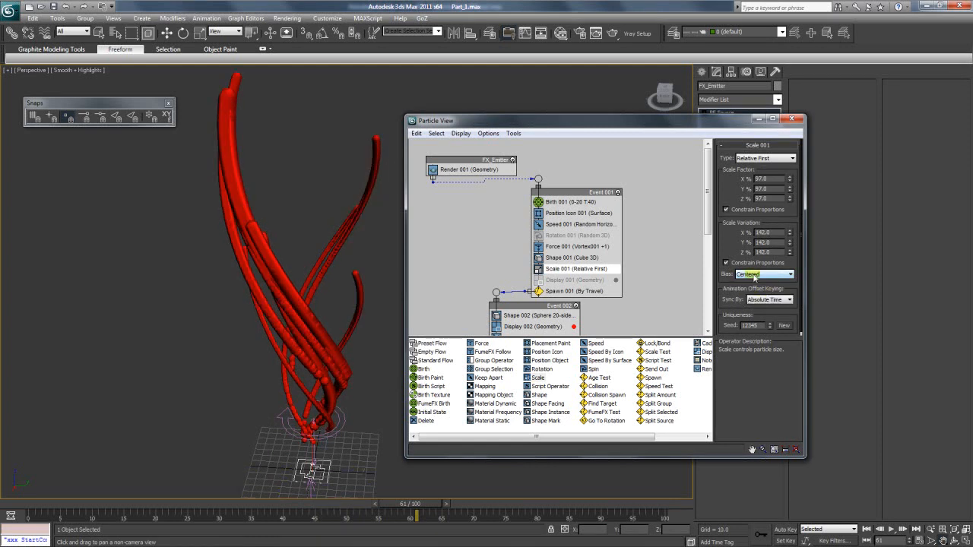
{"action": "left_click", "coordinate": [754, 275]}
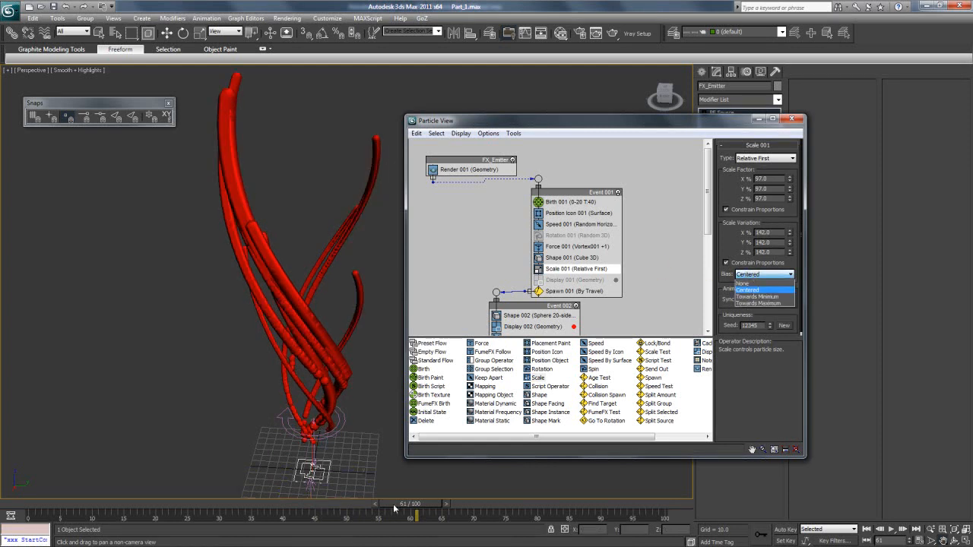
{"action": "left_click", "coordinate": [402, 506]}
{"action": "left_click_drag", "start_coordinate": [253, 510], "coordinate": [428, 503]}
Set the scale variation bias to Towards Minimum and inspect the trails from several angles up to frame 77
{"action": "left_click", "coordinate": [769, 275]}
{"action": "left_click", "coordinate": [763, 294]}
{"action": "left_click_drag", "start_coordinate": [414, 505], "coordinate": [321, 504]}
{"action": "middle_click_drag", "start_coordinate": [342, 457], "coordinate": [341, 432]}
{"action": "scroll", "coordinate": [343, 434], "scroll_direction": "up", "scroll_amount": 5}
{"action": "scroll", "coordinate": [353, 373], "scroll_direction": "down", "scroll_amount": 4}
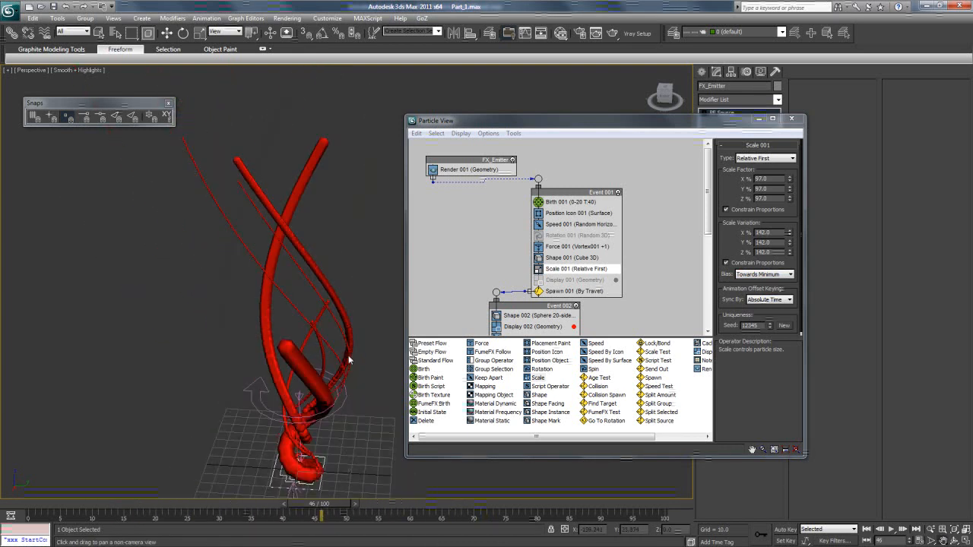
{"action": "left_click", "coordinate": [954, 540]}
{"action": "left_click_drag", "start_coordinate": [397, 339], "coordinate": [316, 391]}
{"action": "left_click_drag", "start_coordinate": [324, 505], "coordinate": [376, 487]}
{"action": "mouse_move", "coordinate": [306, 389]}
{"action": "left_mouse_down"}
{"action": "mouse_move", "coordinate": [315, 391]}
{"action": "mouse_move", "coordinate": [315, 373]}
{"action": "mouse_move", "coordinate": [323, 384]}
{"action": "left_mouse_up"}
{"action": "left_click_drag", "start_coordinate": [348, 503], "coordinate": [508, 504]}
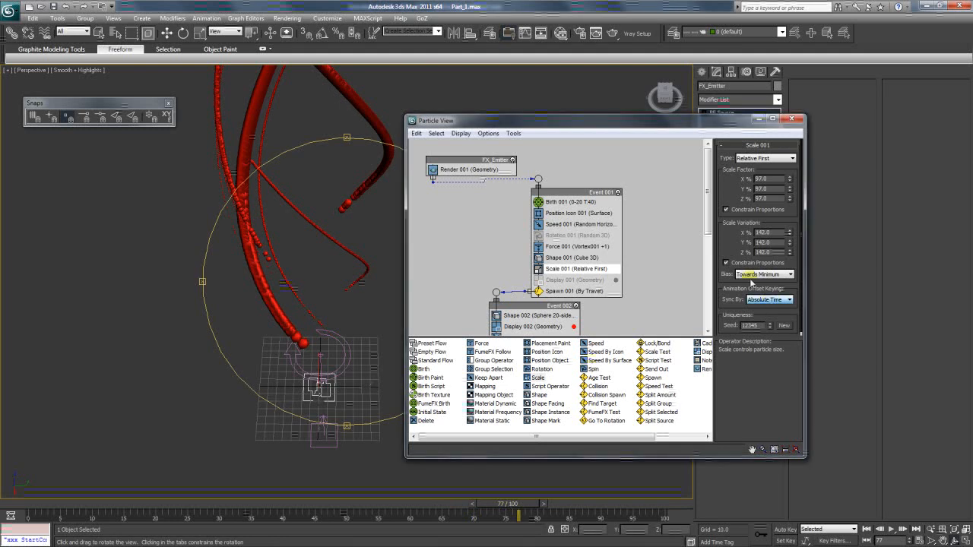
Try the Towards Maximum bias for the scale variation, set the bias back to None and inspect the trails
{"action": "left_click", "coordinate": [752, 275]}
{"action": "left_click", "coordinate": [753, 303]}
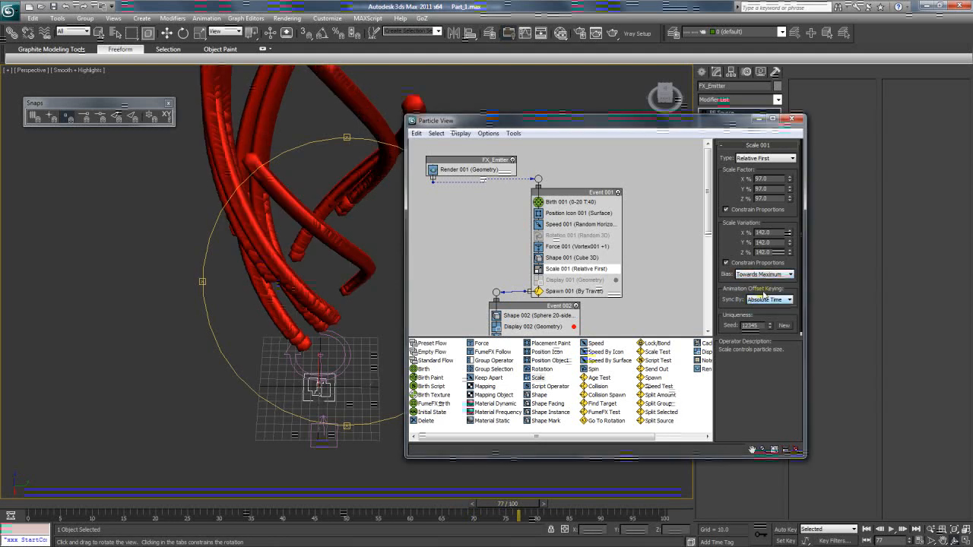
{"action": "left_click", "coordinate": [758, 274]}
{"action": "left_click", "coordinate": [757, 284]}
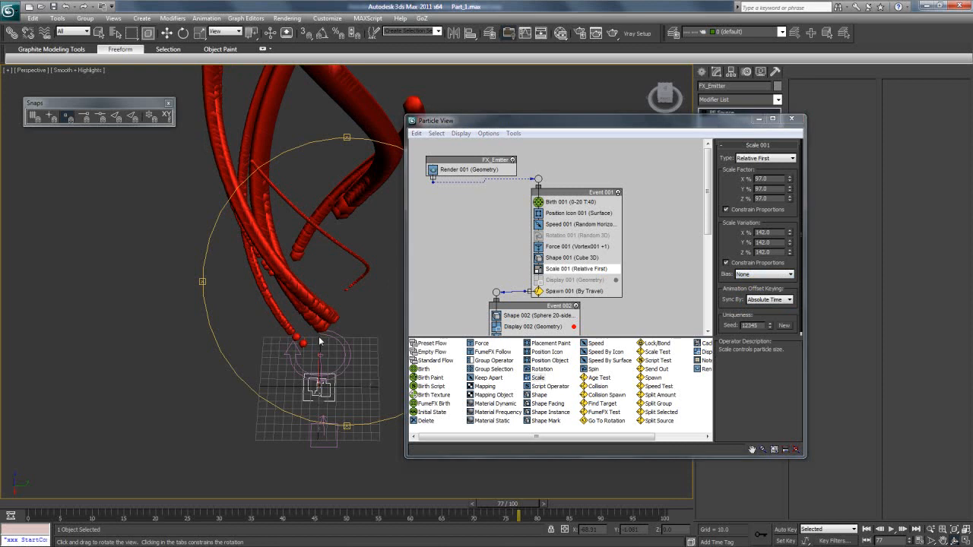
{"action": "left_click_drag", "start_coordinate": [320, 339], "coordinate": [314, 328]}
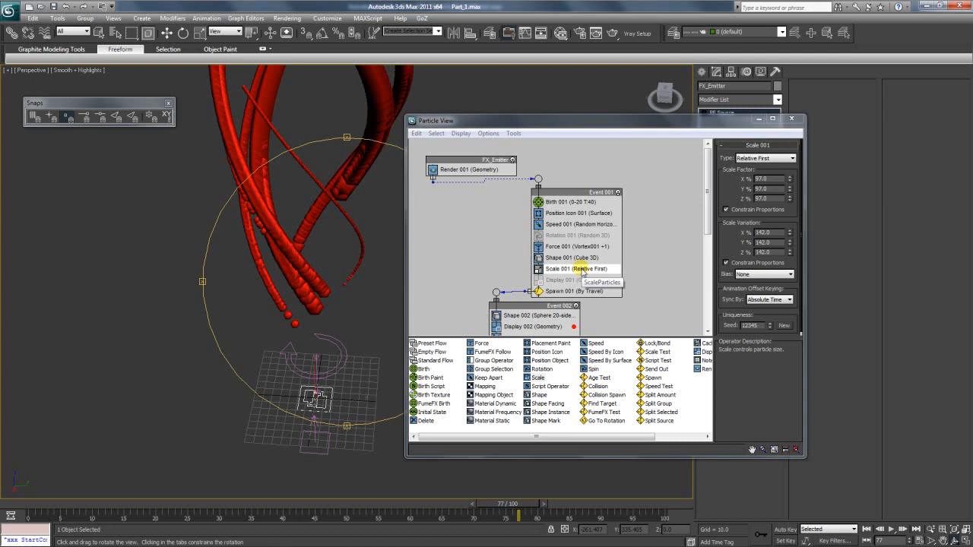
{"action": "left_click_drag", "start_coordinate": [331, 296], "coordinate": [251, 228]}
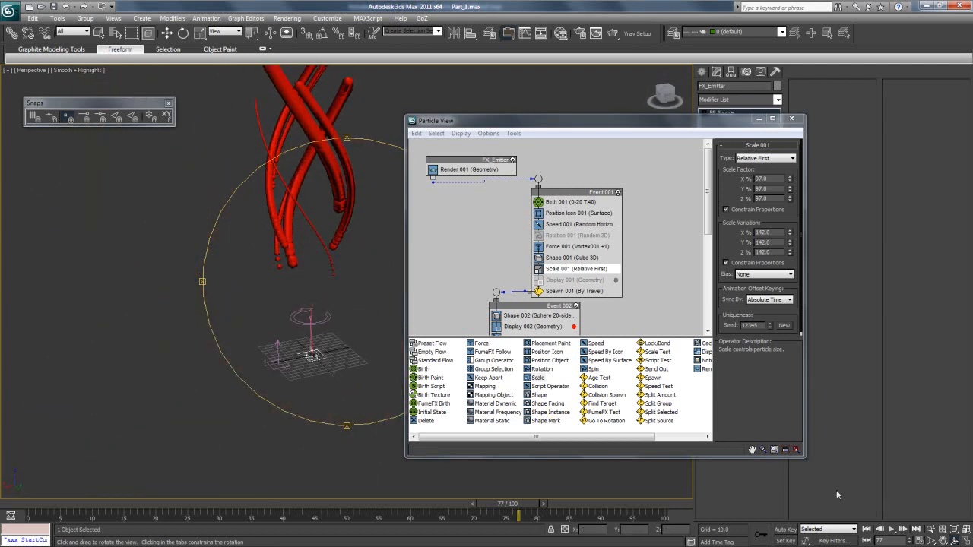
Go to frame 54 and review the whole set of scaled trails
{"action": "left_click", "coordinate": [943, 532]}
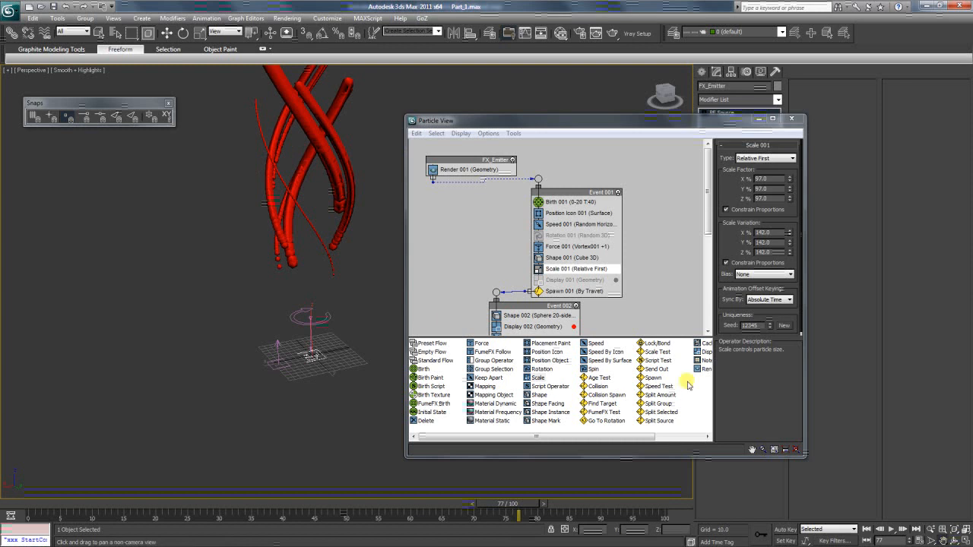
{"action": "left_click_drag", "start_coordinate": [323, 244], "coordinate": [299, 227]}
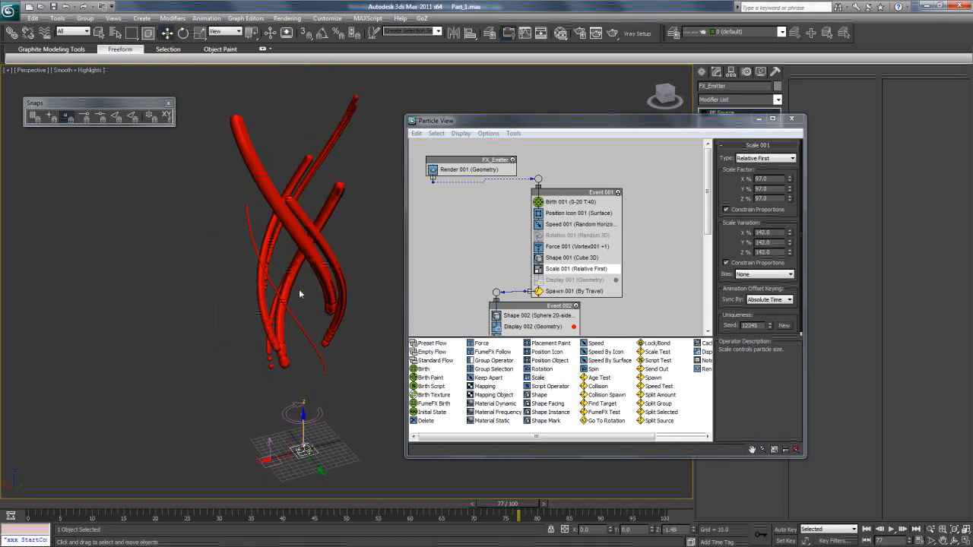
{"action": "left_click_drag", "start_coordinate": [517, 510], "coordinate": [372, 515]}
{"action": "key", "text": "w"}
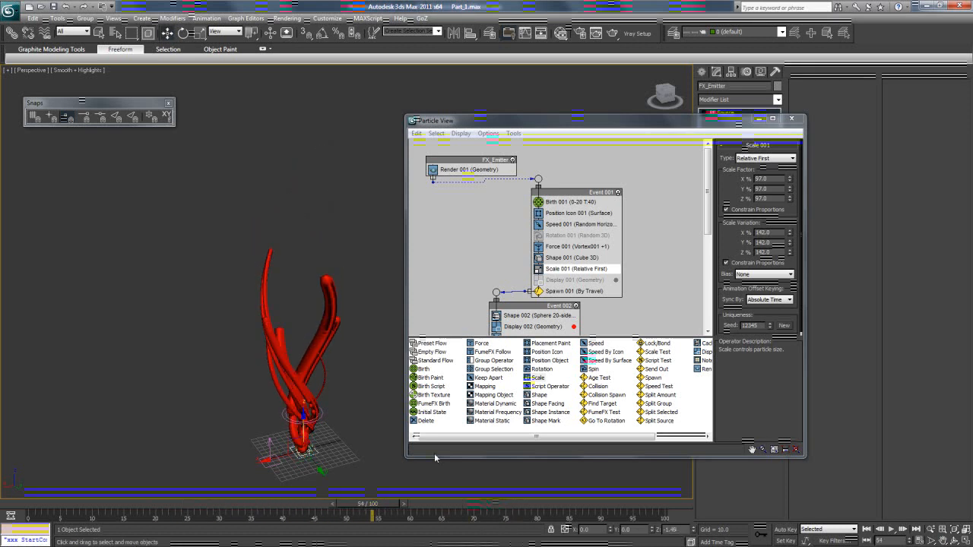
Delete the Scale operator from Event 001
{"action": "right_click", "coordinate": [585, 272]}
{"action": "left_click", "coordinate": [561, 272]}
{"action": "right_click", "coordinate": [564, 271]}
{"action": "left_click", "coordinate": [564, 272]}
{"action": "right_click", "coordinate": [567, 273]}
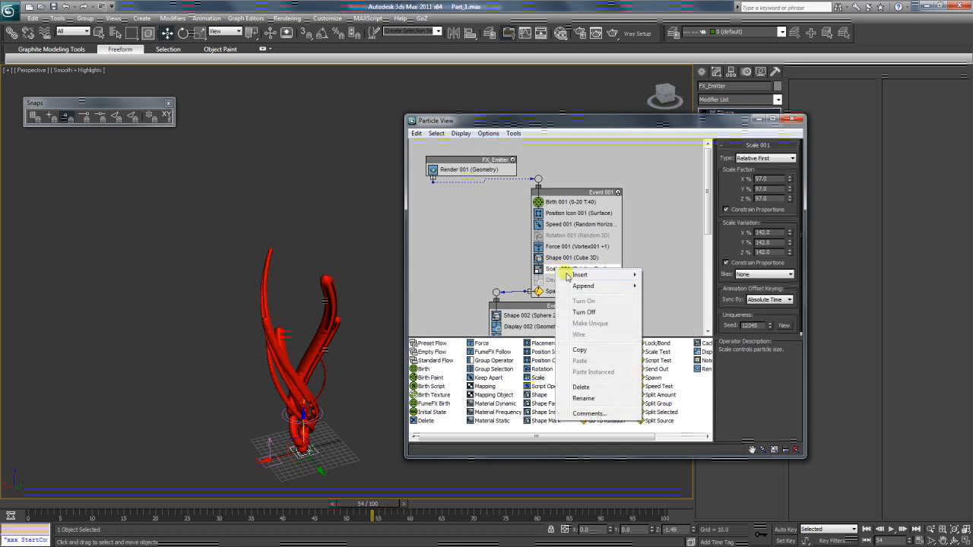
{"action": "left_click", "coordinate": [583, 387]}
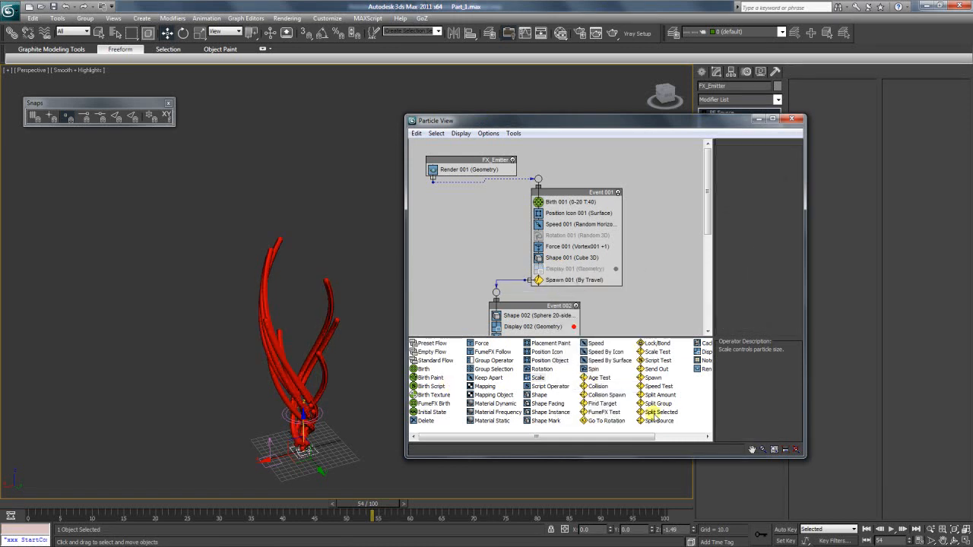
Examine the base of the trails up close and select the vortex space warp with the Move tool
{"action": "left_click", "coordinate": [955, 541]}
{"action": "left_click_drag", "start_coordinate": [364, 304], "coordinate": [281, 299]}
{"action": "mouse_move", "coordinate": [322, 307]}
{"action": "left_mouse_down"}
{"action": "mouse_move", "coordinate": [337, 299]}
{"action": "mouse_move", "coordinate": [294, 285]}
{"action": "mouse_move", "coordinate": [341, 265]}
{"action": "mouse_move", "coordinate": [281, 282]}
{"action": "mouse_move", "coordinate": [335, 344]}
{"action": "mouse_move", "coordinate": [330, 326]}
{"action": "mouse_move", "coordinate": [260, 347]}
{"action": "mouse_move", "coordinate": [345, 320]}
{"action": "mouse_move", "coordinate": [312, 328]}
{"action": "mouse_move", "coordinate": [279, 318]}
{"action": "mouse_move", "coordinate": [324, 319]}
{"action": "left_mouse_up"}
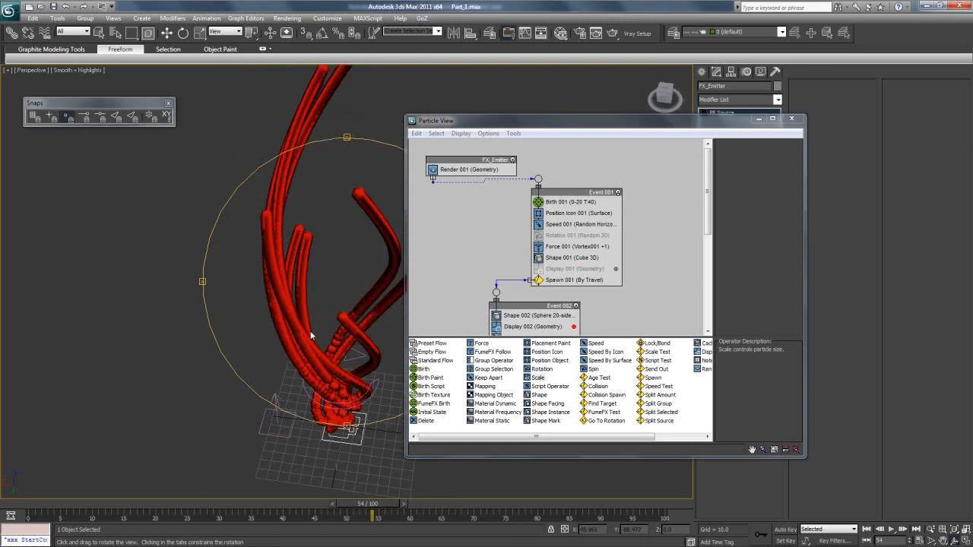
{"action": "left_click", "coordinate": [167, 33]}
{"action": "left_click", "coordinate": [309, 396]}
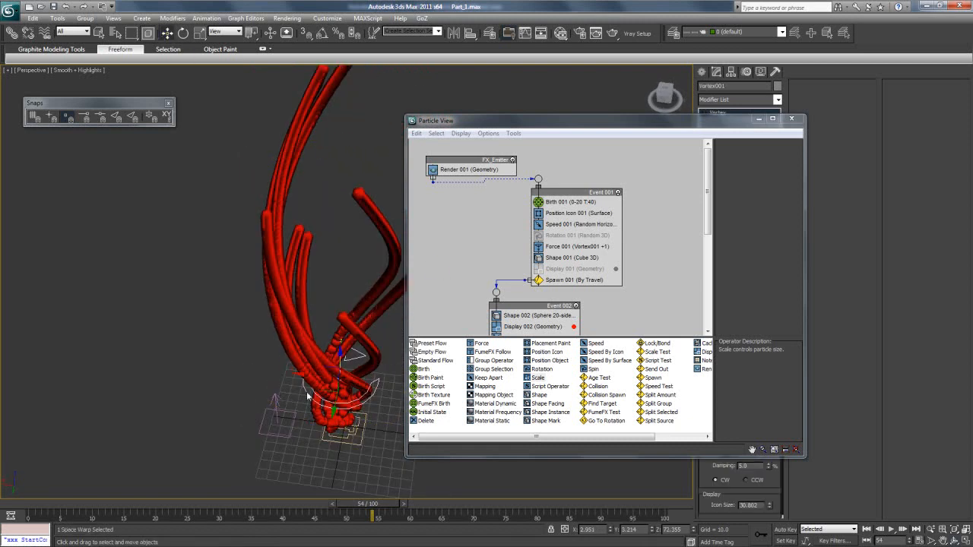
Remove the deleted entries from the Force 001 space warp list and turn the operator off
{"action": "left_click", "coordinate": [566, 246]}
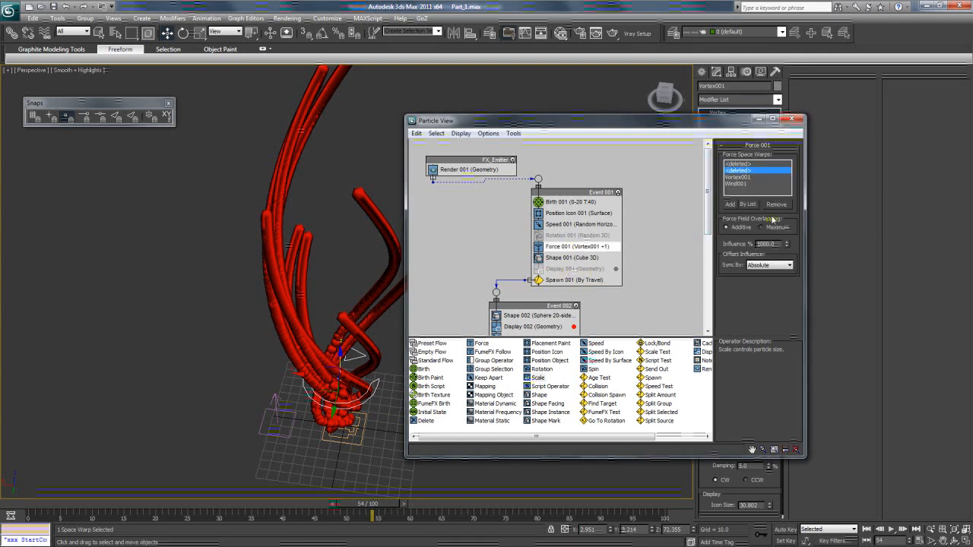
{"action": "left_click", "coordinate": [737, 164]}
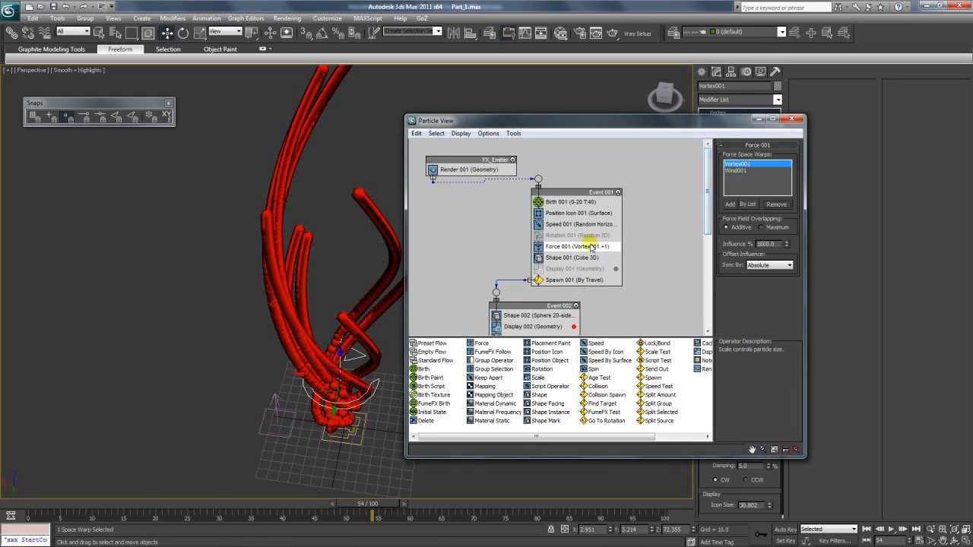
{"action": "right_click", "coordinate": [590, 247]}
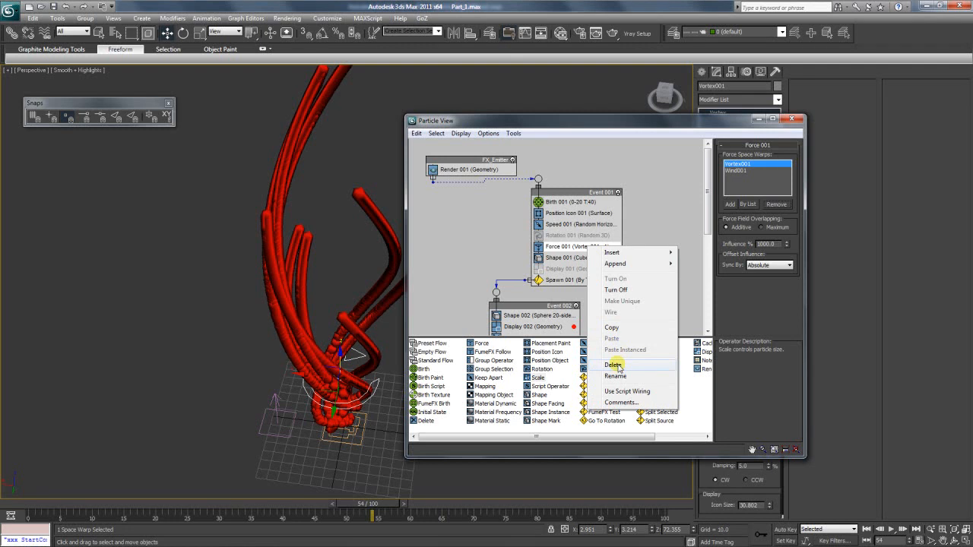
{"action": "left_click", "coordinate": [615, 290]}
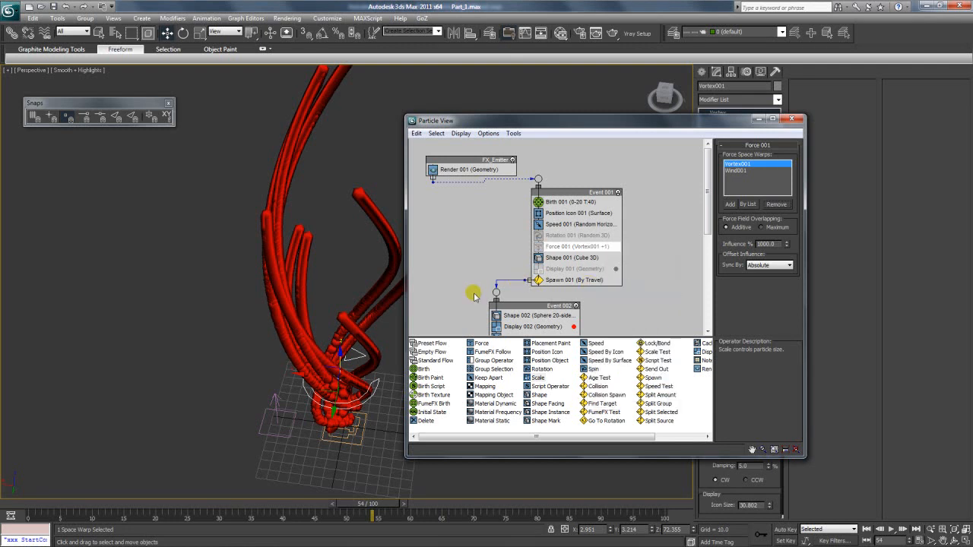
{"action": "mouse_move", "coordinate": [267, 499]}
{"action": "left_mouse_down"}
{"action": "mouse_move", "coordinate": [282, 503]}
{"action": "mouse_move", "coordinate": [263, 502]}
{"action": "left_mouse_up"}
{"action": "key", "text": "w"}
Try the Vertices and Pivot locations for Position Icon 001 and leave it on Vertices
{"action": "left_click", "coordinate": [577, 214]}
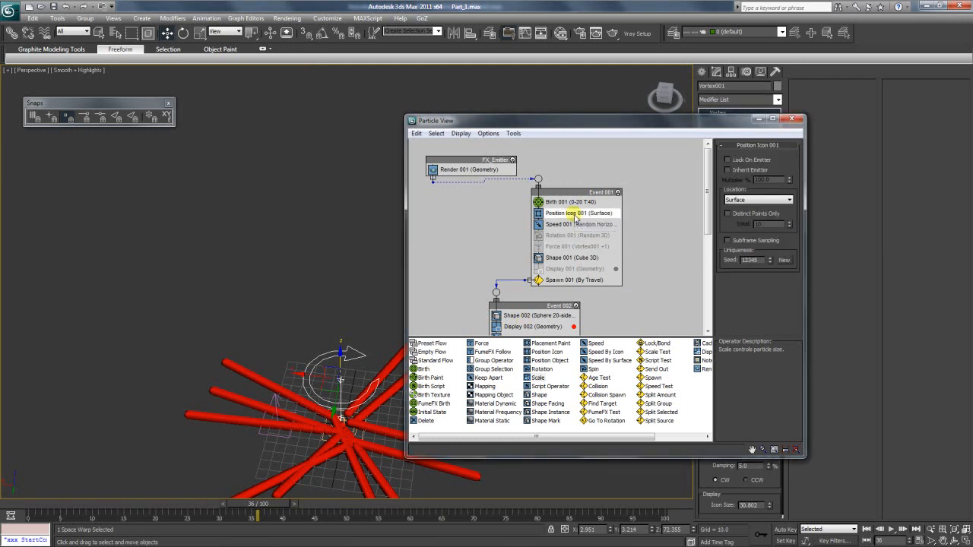
{"action": "left_click", "coordinate": [790, 199]}
{"action": "left_click", "coordinate": [749, 216]}
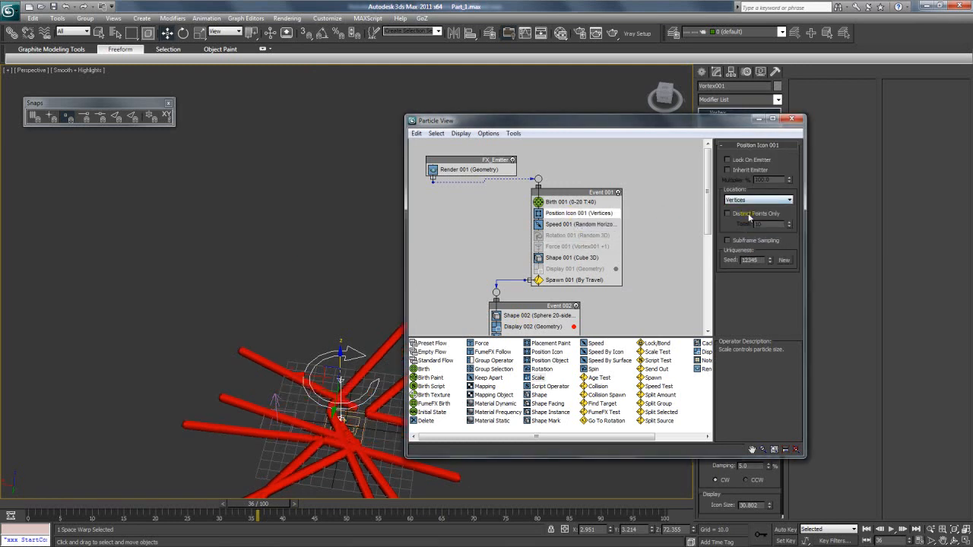
{"action": "left_click", "coordinate": [750, 201]}
{"action": "left_click", "coordinate": [746, 209]}
{"action": "left_click", "coordinate": [749, 200]}
{"action": "left_click", "coordinate": [748, 216]}
Turn the Force 001 operator back on in Event 001
{"action": "left_click", "coordinate": [557, 247]}
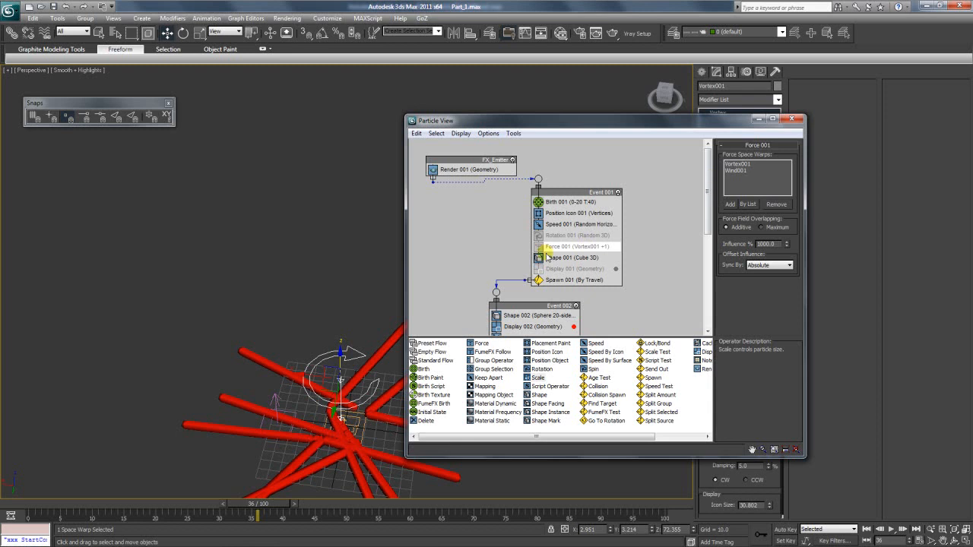
{"action": "right_click", "coordinate": [558, 249]}
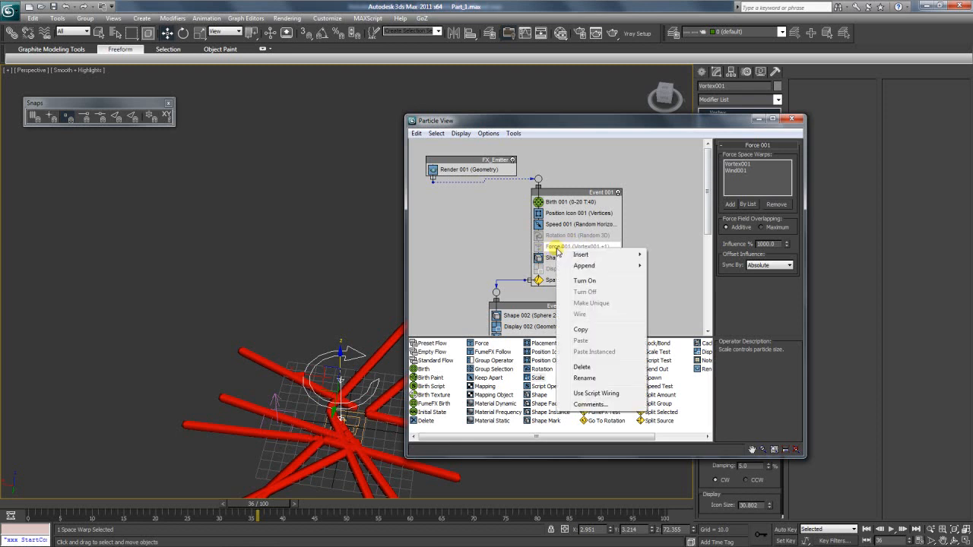
{"action": "left_click", "coordinate": [585, 280]}
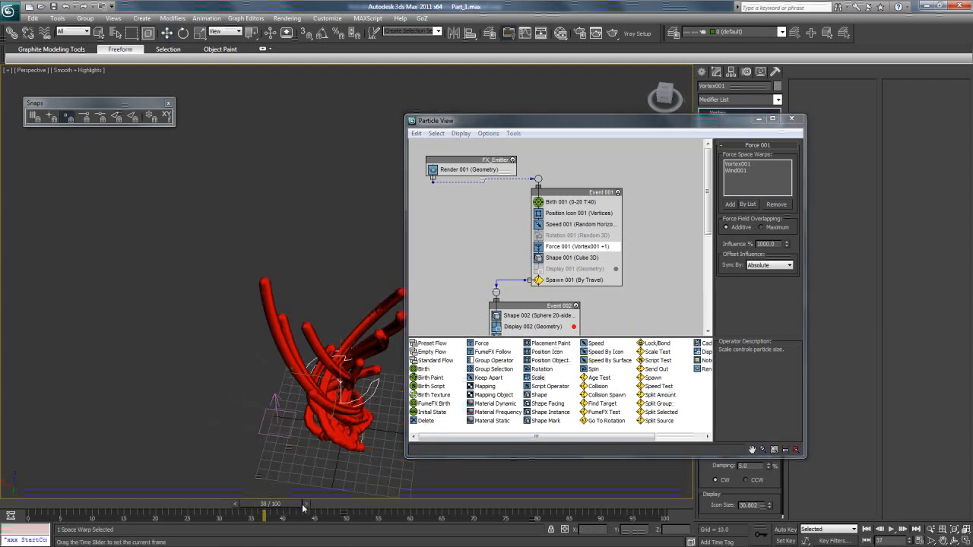
Remove Vortex001 from the Force 001 space warps and review the trails at frame 31
{"action": "left_click", "coordinate": [731, 164]}
{"action": "left_click", "coordinate": [773, 205]}
{"action": "mouse_move", "coordinate": [246, 515]}
{"action": "left_mouse_down"}
{"action": "mouse_move", "coordinate": [289, 514]}
{"action": "mouse_move", "coordinate": [98, 514]}
{"action": "mouse_move", "coordinate": [318, 512]}
{"action": "mouse_move", "coordinate": [144, 513]}
{"action": "mouse_move", "coordinate": [227, 514]}
{"action": "left_mouse_up"}
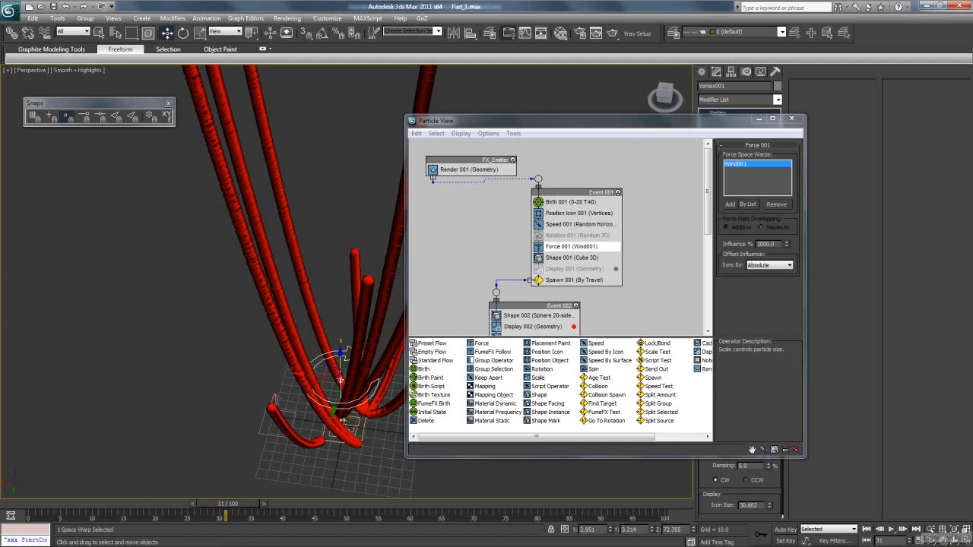
{"action": "scroll", "coordinate": [340, 378], "scroll_direction": "up", "scroll_amount": 5}
{"action": "left_click_drag", "start_coordinate": [402, 366], "coordinate": [350, 254]}
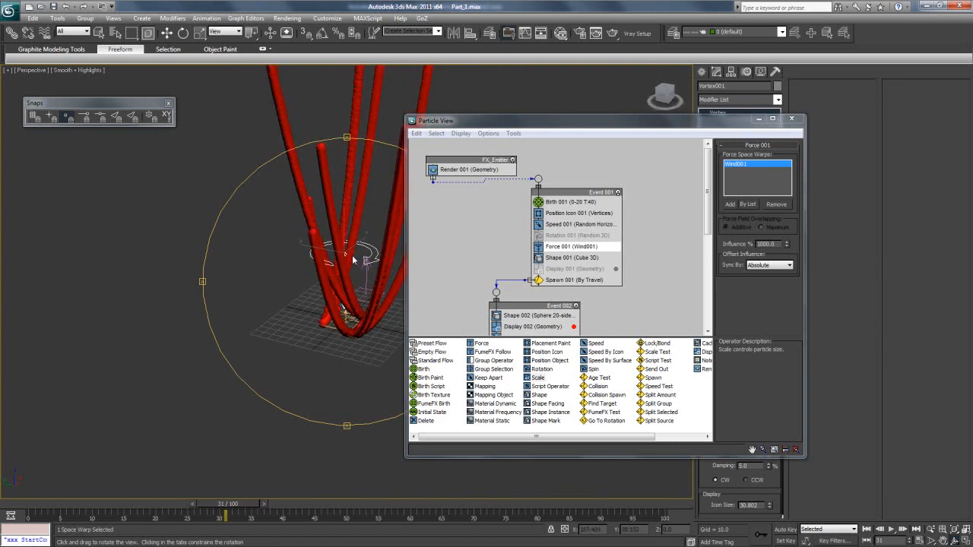
{"action": "middle_click_drag", "start_coordinate": [363, 346], "coordinate": [270, 437]}
Try the Edges and Volume locations for Position Icon 001 and compare where the trails start
{"action": "left_click", "coordinate": [595, 214]}
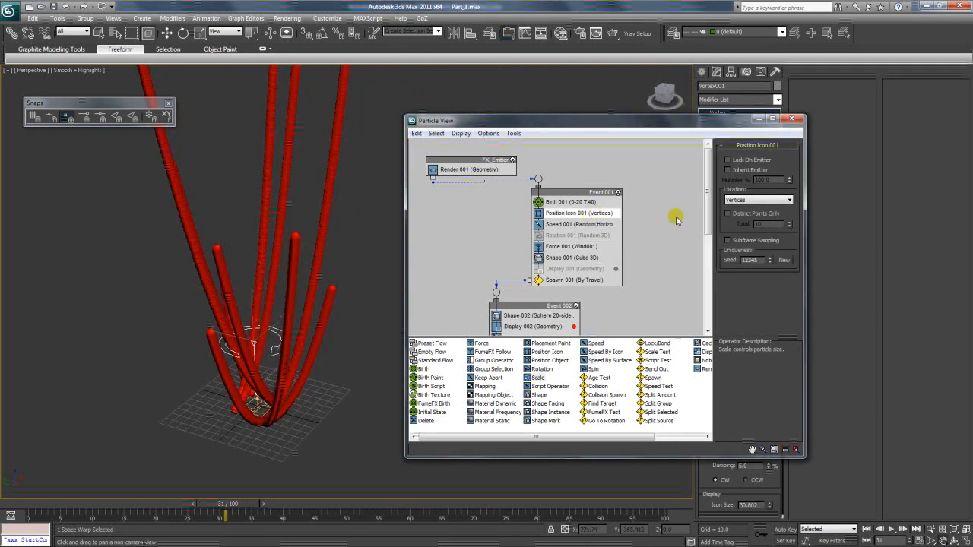
{"action": "middle_click_drag", "start_coordinate": [280, 397], "coordinate": [268, 406]}
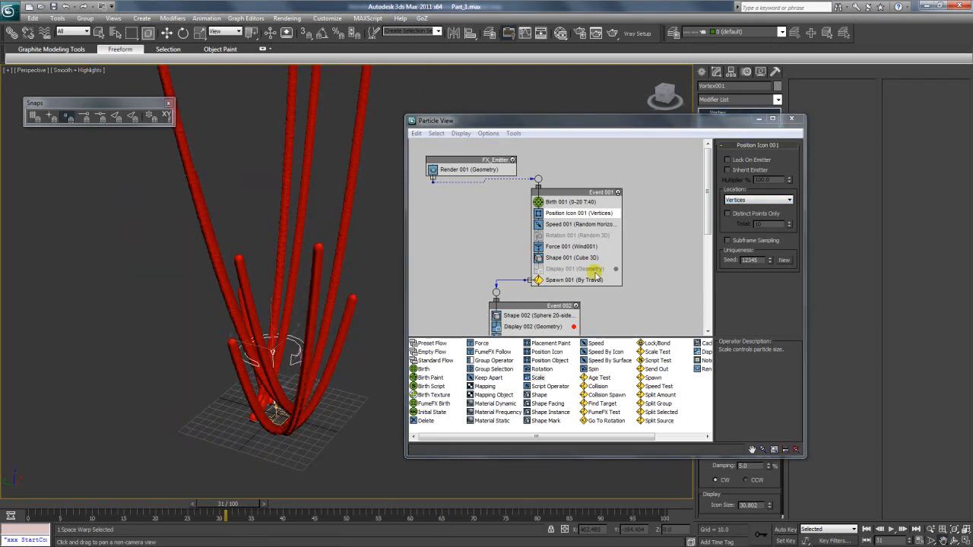
{"action": "left_click", "coordinate": [758, 200]}
{"action": "left_click", "coordinate": [741, 222]}
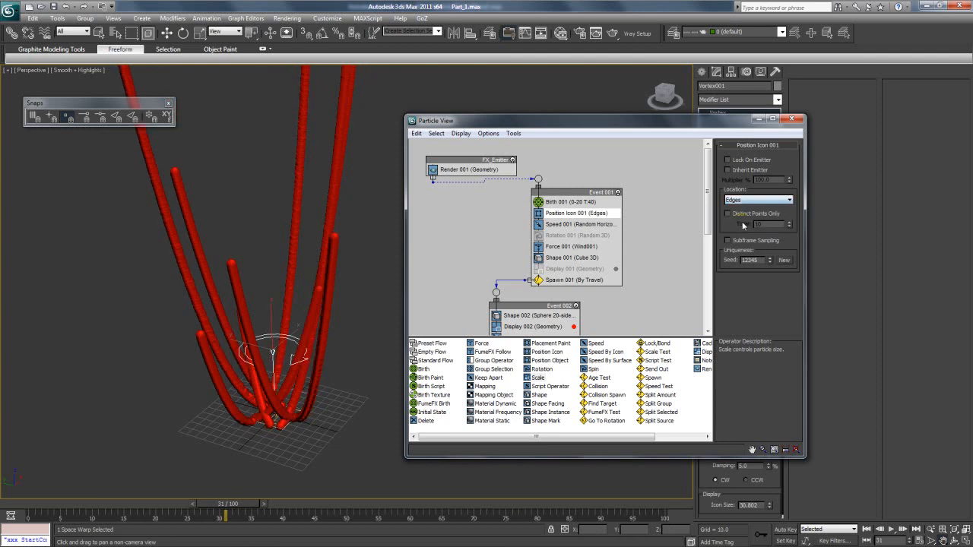
{"action": "middle_click_drag", "start_coordinate": [328, 355], "coordinate": [341, 327]}
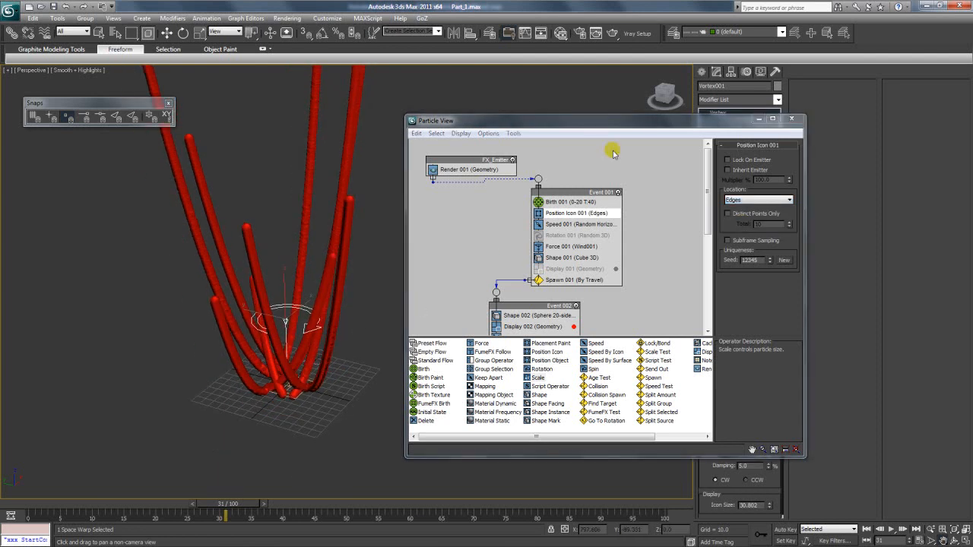
{"action": "left_click_drag", "start_coordinate": [662, 99], "coordinate": [653, 125]}
{"action": "left_click", "coordinate": [759, 200]}
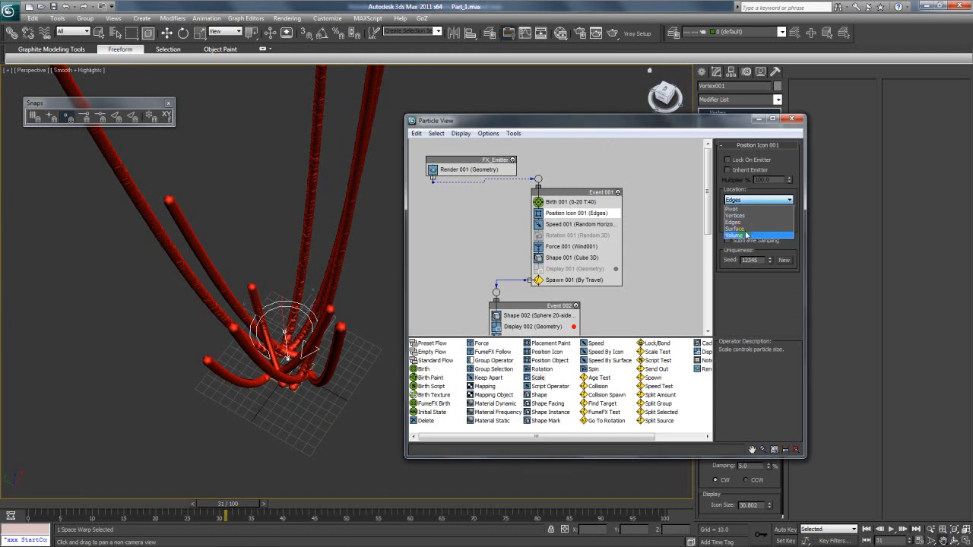
{"action": "left_click", "coordinate": [746, 233]}
{"action": "left_click", "coordinate": [759, 200]}
{"action": "left_click", "coordinate": [732, 238]}
Set the Position Icon 001 location to Pivot and inspect the trails' common origin
{"action": "left_click", "coordinate": [736, 200]}
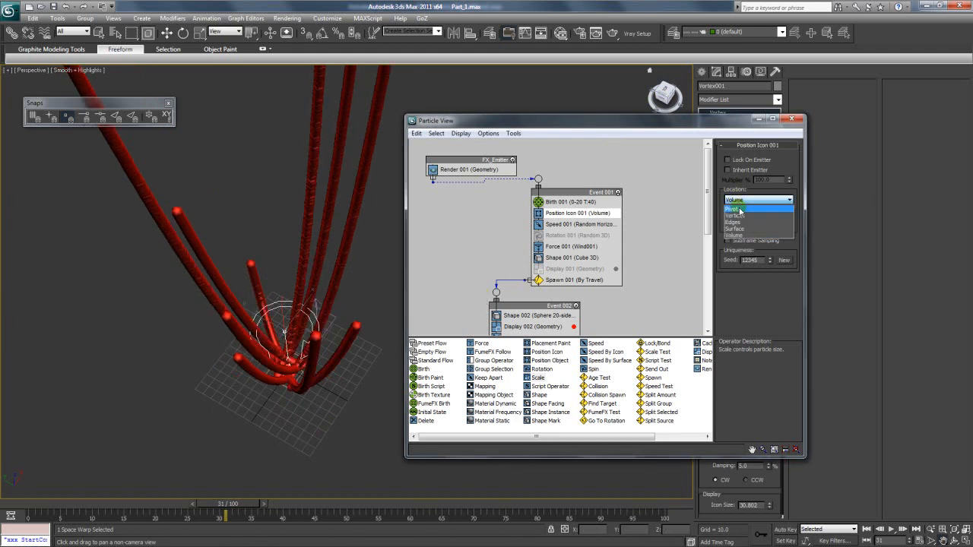
{"action": "left_click", "coordinate": [741, 207]}
{"action": "middle_click_drag", "start_coordinate": [319, 352], "coordinate": [327, 359], "text": "alt"}
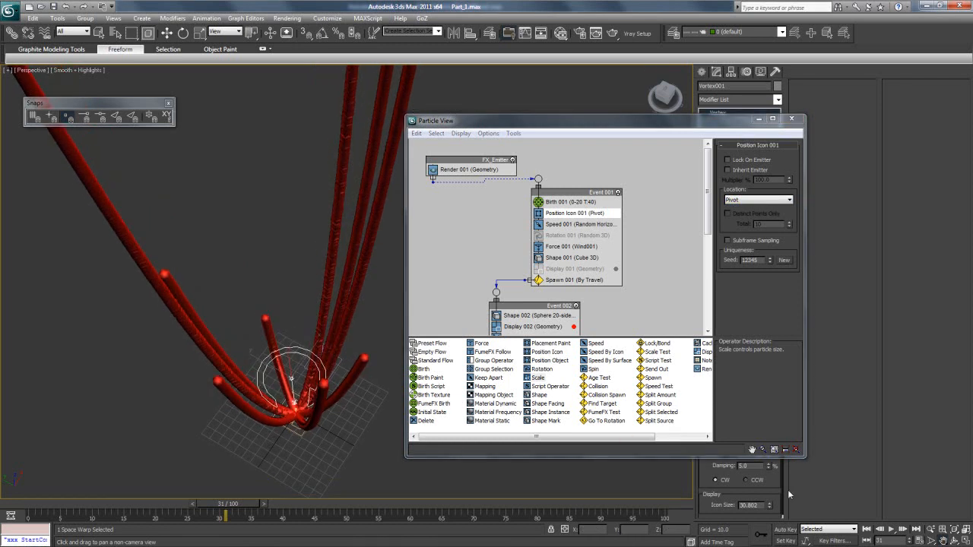
{"action": "left_click", "coordinate": [954, 541]}
{"action": "left_click_drag", "start_coordinate": [228, 221], "coordinate": [285, 304]}
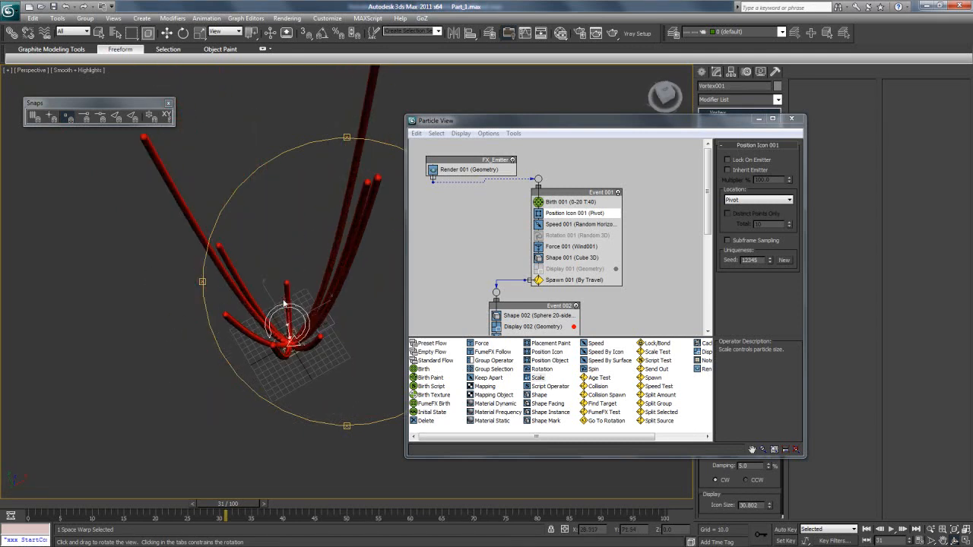
{"action": "left_click_drag", "start_coordinate": [337, 288], "coordinate": [325, 253]}
Select the Wind001 space warp and move it away from the emitter to about X -97.6, Y 74.0
{"action": "left_click", "coordinate": [166, 33]}
{"action": "left_click", "coordinate": [298, 247]}
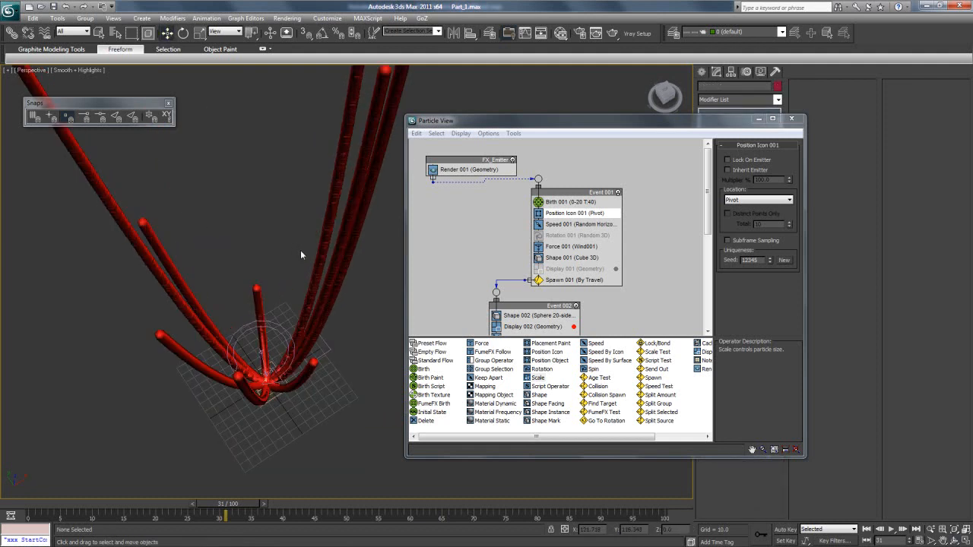
{"action": "left_click", "coordinate": [323, 359]}
{"action": "left_click_drag", "start_coordinate": [310, 335], "coordinate": [147, 369]}
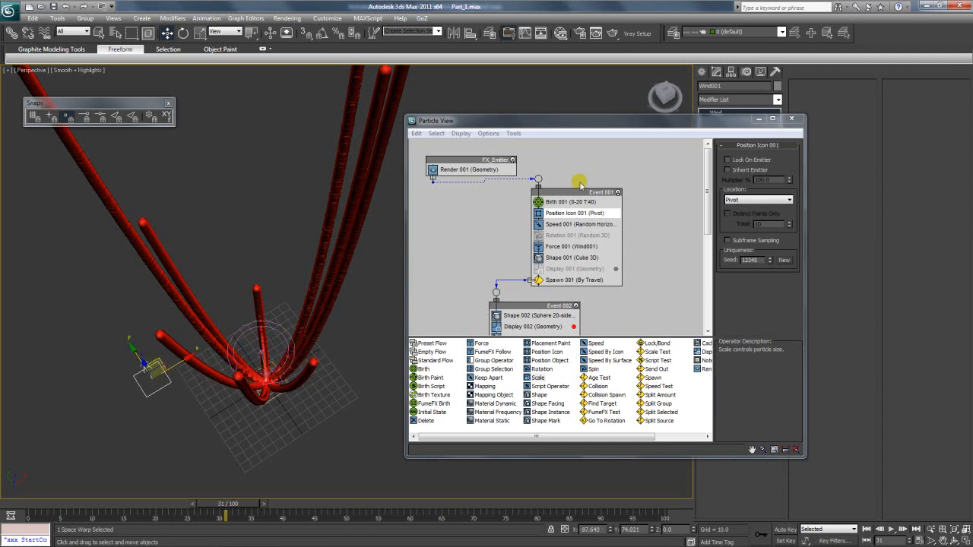
Set the Wind001 strength to 0.31 and view the trails at frame 43 with Particle View minimized
{"action": "left_click_drag", "start_coordinate": [678, 129], "coordinate": [645, 174]}
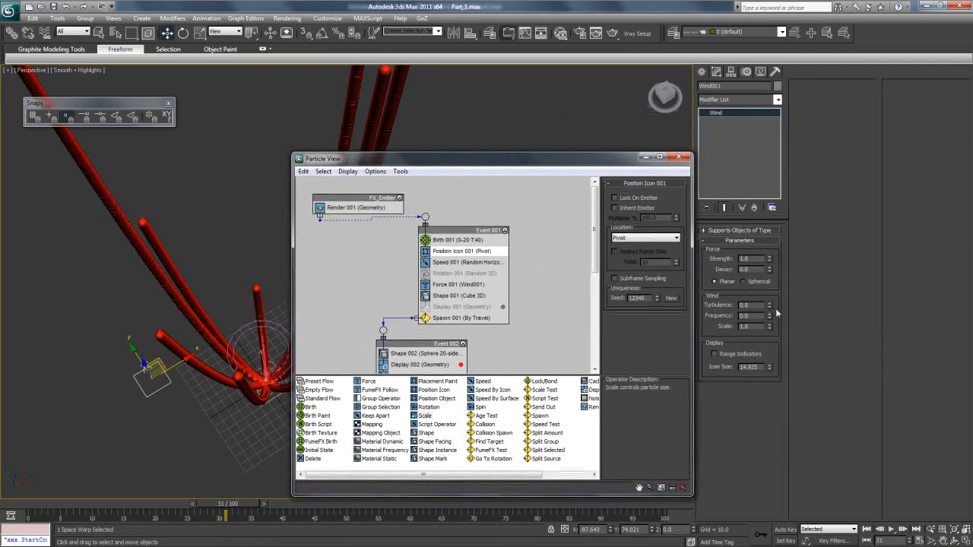
{"action": "left_click_drag", "start_coordinate": [771, 260], "coordinate": [769, 297]}
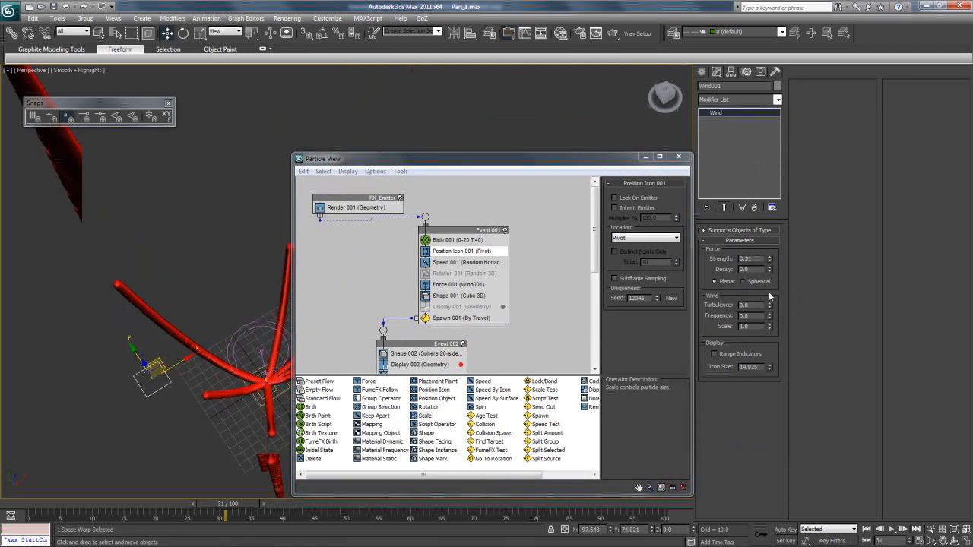
{"action": "left_click_drag", "start_coordinate": [174, 510], "coordinate": [302, 456]}
{"action": "left_click", "coordinate": [646, 157]}
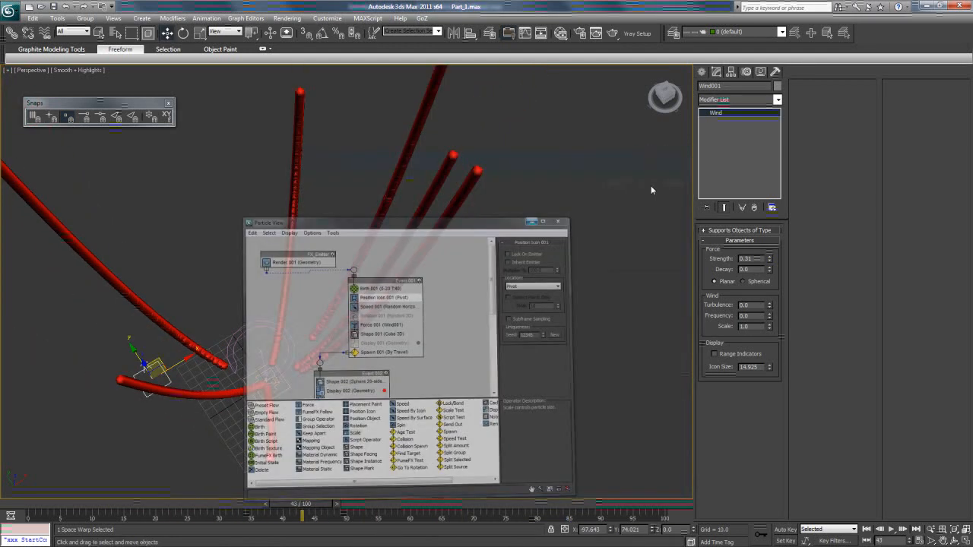
{"action": "left_click_drag", "start_coordinate": [662, 94], "coordinate": [698, 236]}
Set the Wind001 strength to 0.11 and review the trails up to frame 58
{"action": "mouse_move", "coordinate": [770, 261]}
{"action": "left_mouse_down"}
{"action": "mouse_move", "coordinate": [767, 299]}
{"action": "mouse_move", "coordinate": [768, 270]}
{"action": "left_mouse_up"}
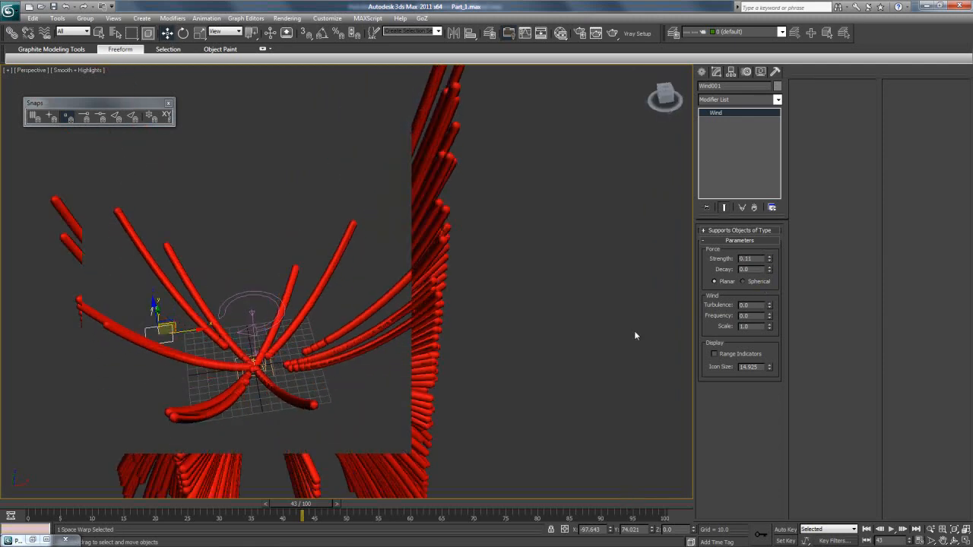
{"action": "left_click", "coordinate": [967, 530]}
{"action": "left_click", "coordinate": [954, 541]}
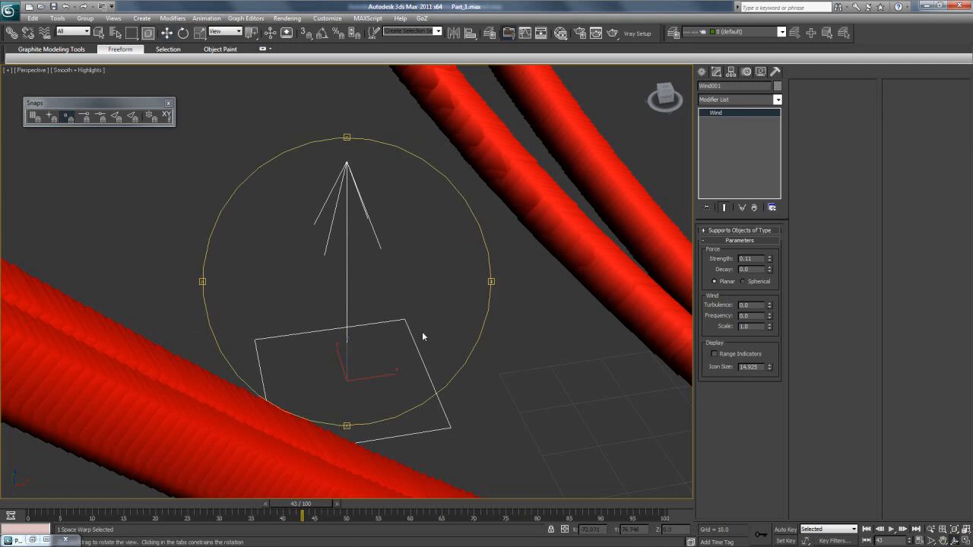
{"action": "scroll", "coordinate": [422, 332], "scroll_direction": "down", "scroll_amount": 8}
{"action": "left_click_drag", "start_coordinate": [367, 306], "coordinate": [362, 351]}
{"action": "mouse_move", "coordinate": [303, 516]}
{"action": "left_mouse_down"}
{"action": "mouse_move", "coordinate": [86, 515]}
{"action": "mouse_move", "coordinate": [321, 515]}
{"action": "left_mouse_up"}
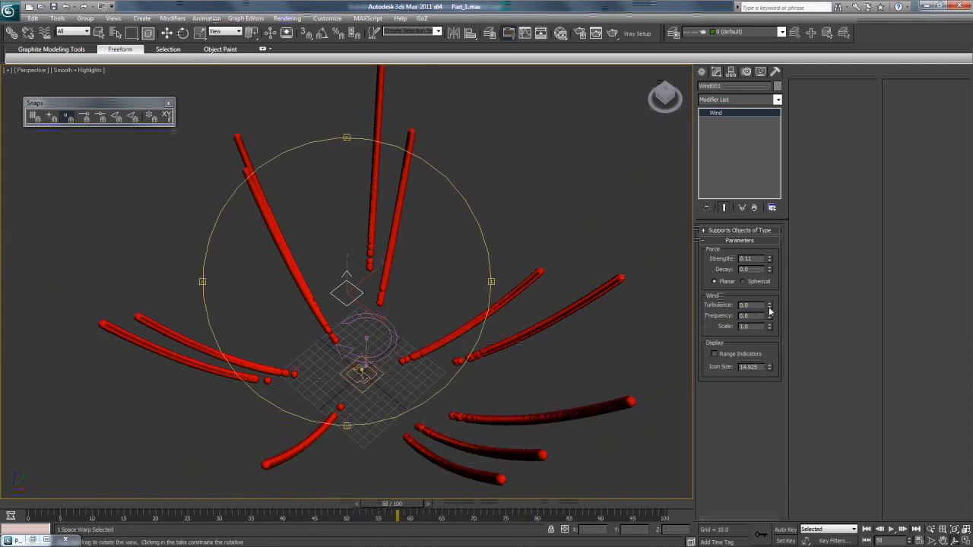
Try a Spherical force and a turbulence of 1.37 on Wind001, restoring Planar and a turbulence of 0
{"action": "left_click", "coordinate": [758, 282]}
{"action": "left_click", "coordinate": [735, 282]}
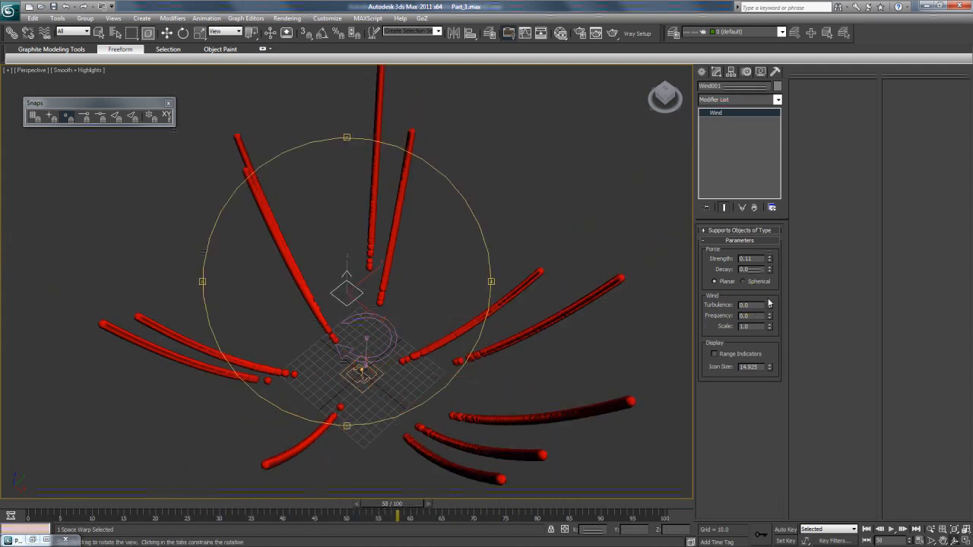
{"action": "left_click_drag", "start_coordinate": [770, 309], "coordinate": [770, 287]}
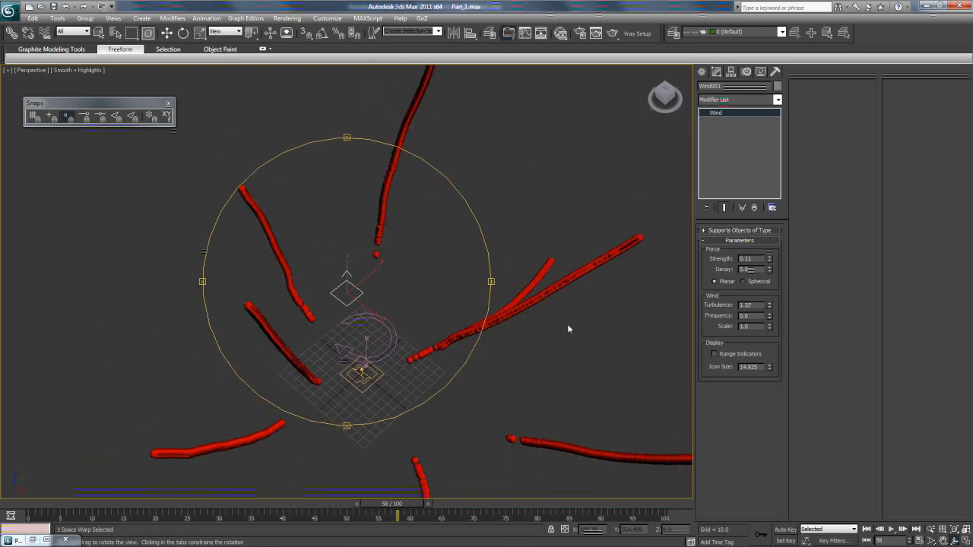
{"action": "left_click_drag", "start_coordinate": [397, 491], "coordinate": [397, 450]}
{"action": "key", "text": "ctrl+r"}
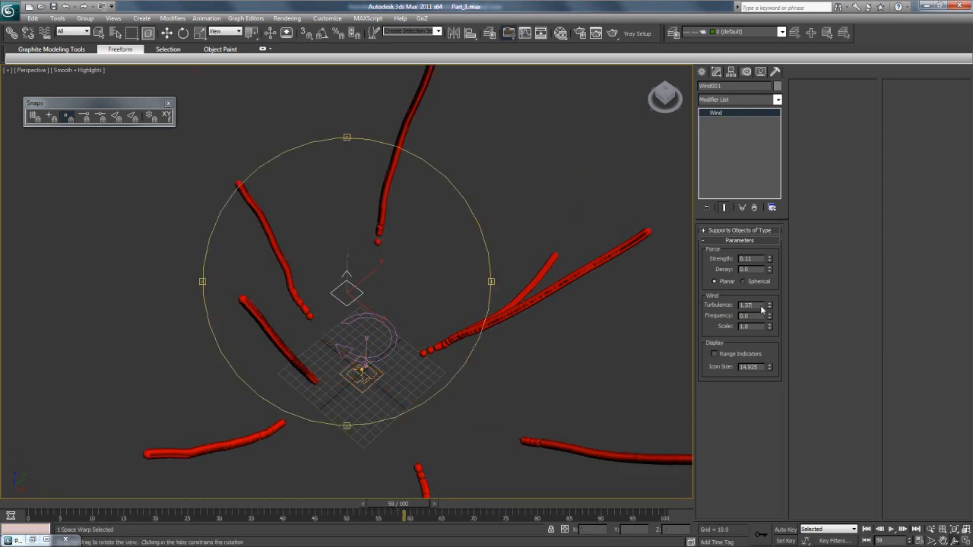
{"action": "type", "text": "0"}
{"action": "key", "text": "Return"}
{"action": "mouse_move", "coordinate": [396, 327]}
{"action": "left_mouse_down"}
{"action": "mouse_move", "coordinate": [422, 292]}
{"action": "mouse_move", "coordinate": [393, 299]}
{"action": "mouse_move", "coordinate": [400, 313]}
{"action": "left_mouse_up"}
Select the FX_Emitter particle source with the Move tool and reopen Particle View
{"action": "left_click", "coordinate": [167, 32]}
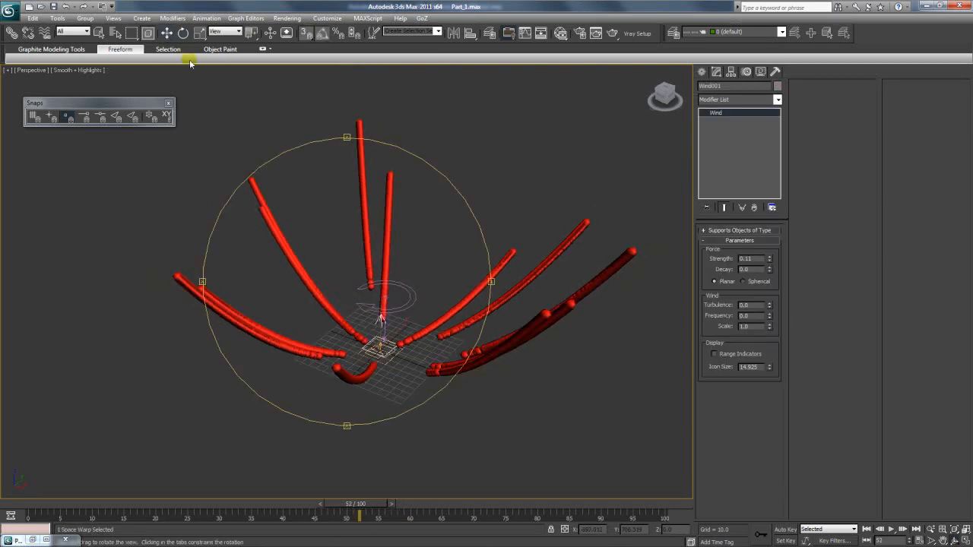
{"action": "right_click", "coordinate": [380, 319]}
{"action": "left_click", "coordinate": [730, 230]}
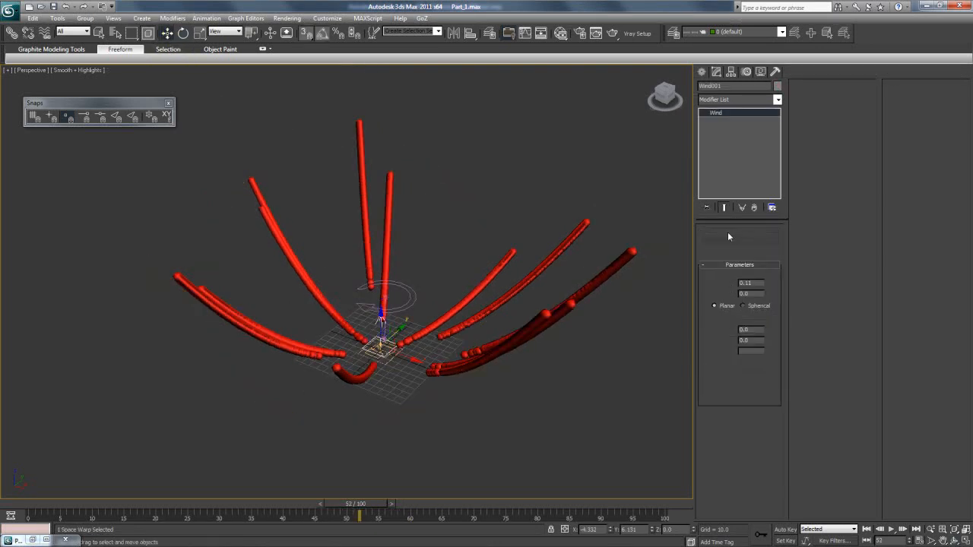
{"action": "left_click", "coordinate": [396, 333]}
{"action": "left_click", "coordinate": [403, 345]}
{"action": "left_click", "coordinate": [730, 255]}
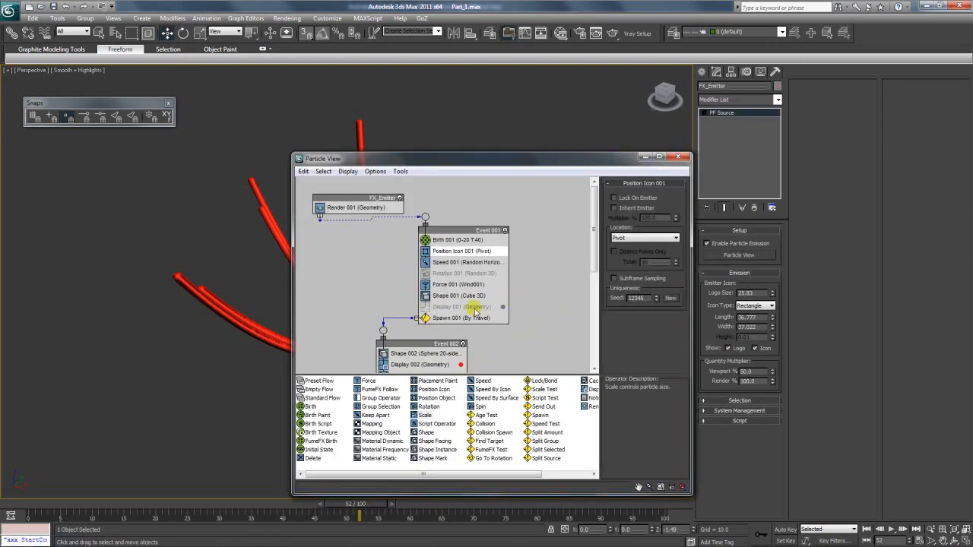
Add the Vortex001 space warp to the Force 001 operator and view the trails at frame 33 with Particle View closed
{"action": "left_click", "coordinate": [456, 284]}
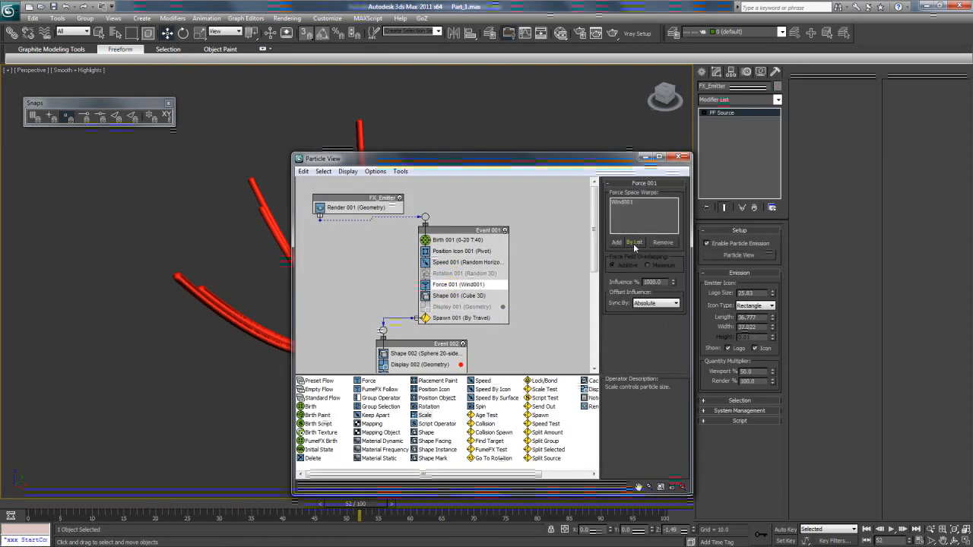
{"action": "left_click_drag", "start_coordinate": [426, 159], "coordinate": [499, 158]}
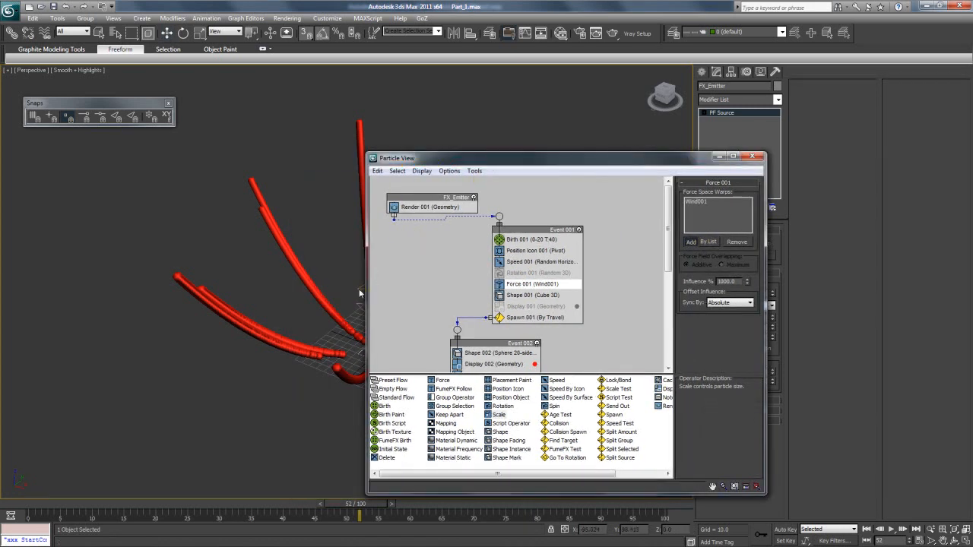
{"action": "left_click", "coordinate": [331, 334]}
{"action": "left_click", "coordinate": [752, 156]}
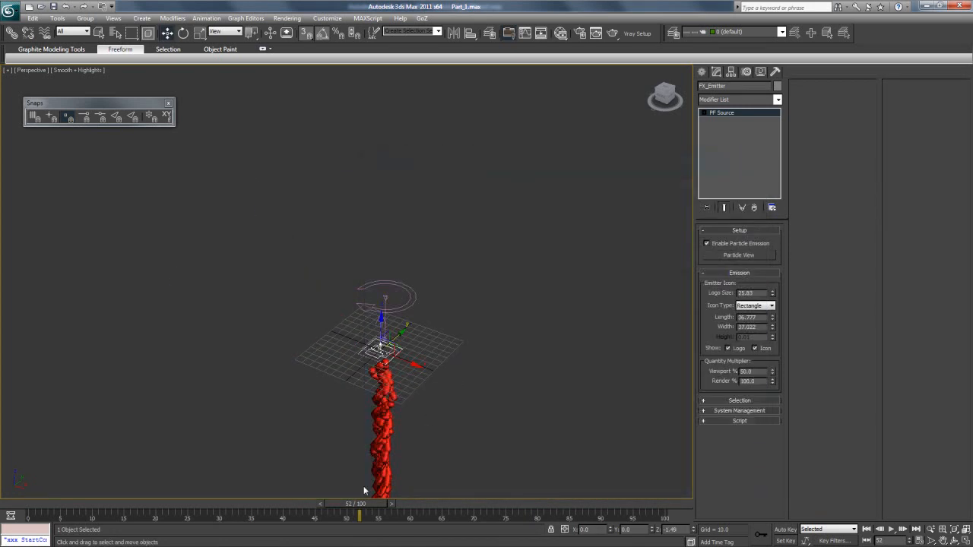
{"action": "left_click_drag", "start_coordinate": [321, 505], "coordinate": [231, 504]}
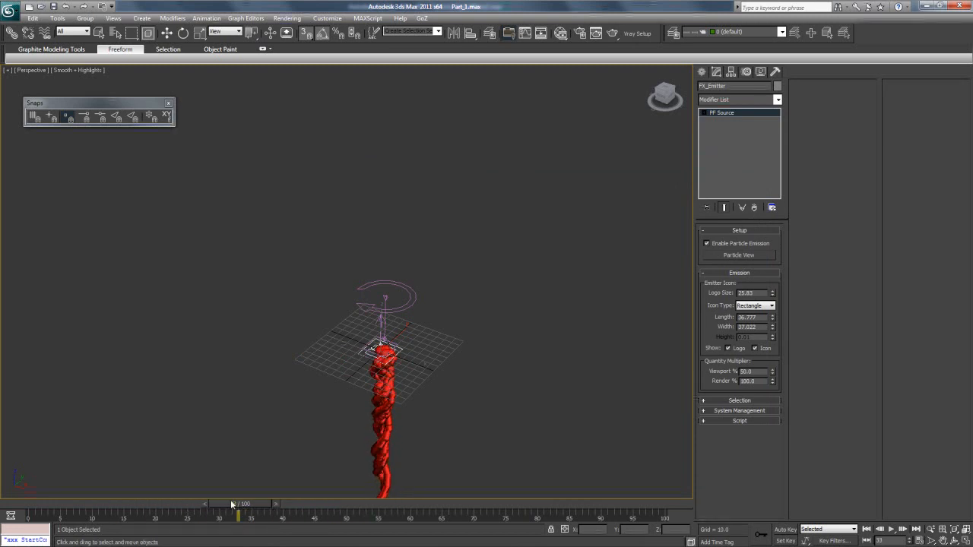
Set the Wind001 strength to 1.4
{"action": "left_click", "coordinate": [399, 316]}
{"action": "left_click", "coordinate": [381, 330]}
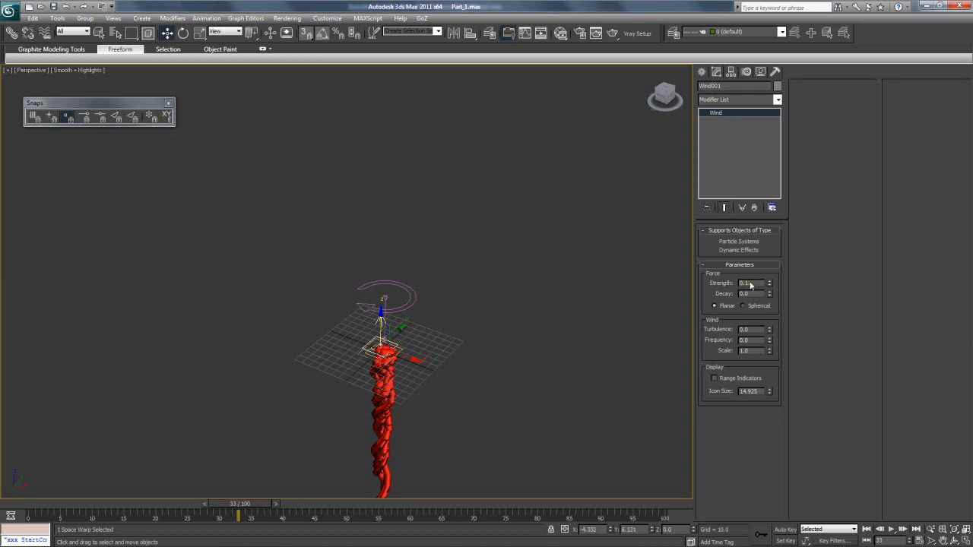
{"action": "left_click_drag", "start_coordinate": [771, 285], "coordinate": [762, 222]}
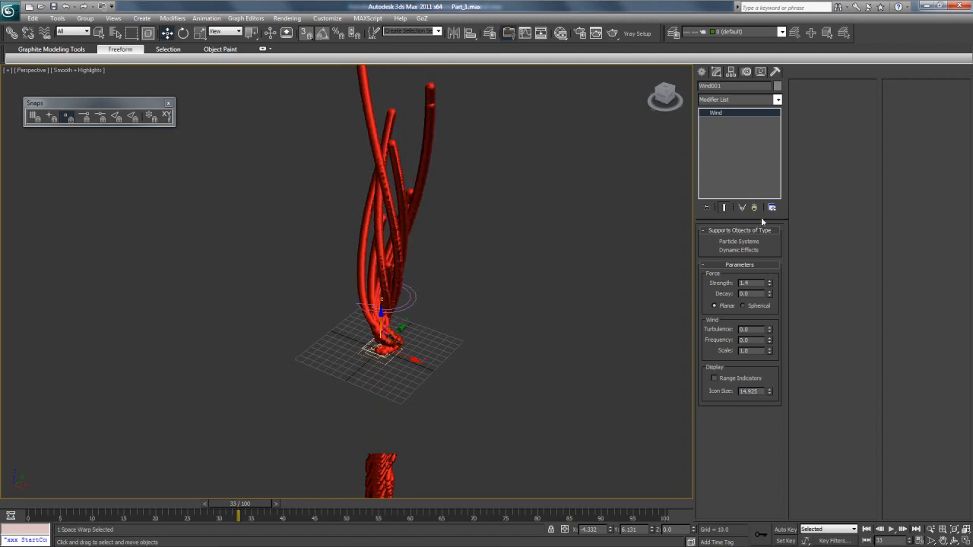
{"action": "left_click", "coordinate": [956, 539]}
{"action": "left_click_drag", "start_coordinate": [365, 426], "coordinate": [376, 278]}
{"action": "key", "text": "w"}
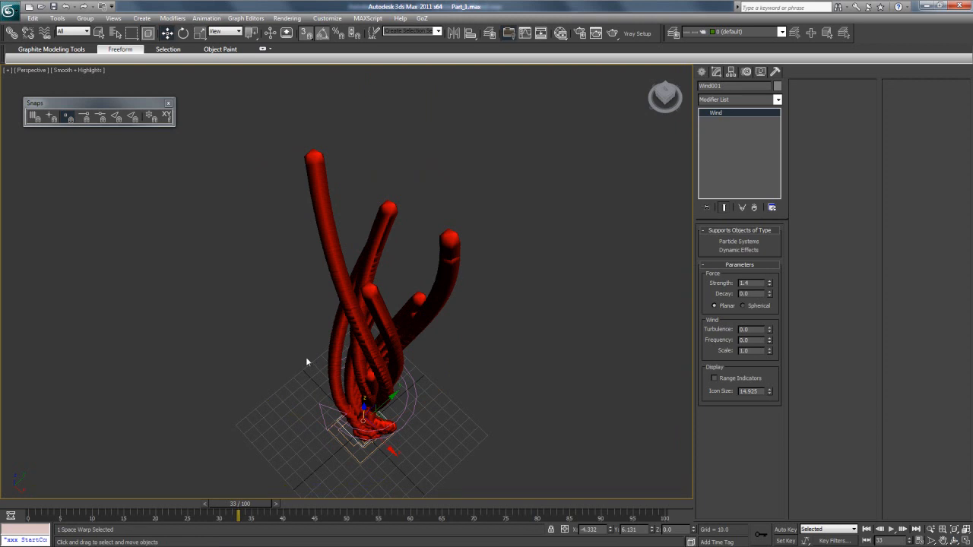
Reopen Particle View for FX_Emitter and shift the Event 002 node so it sits beneath Event 001
{"action": "left_click", "coordinate": [306, 362]}
{"action": "left_click", "coordinate": [369, 447]}
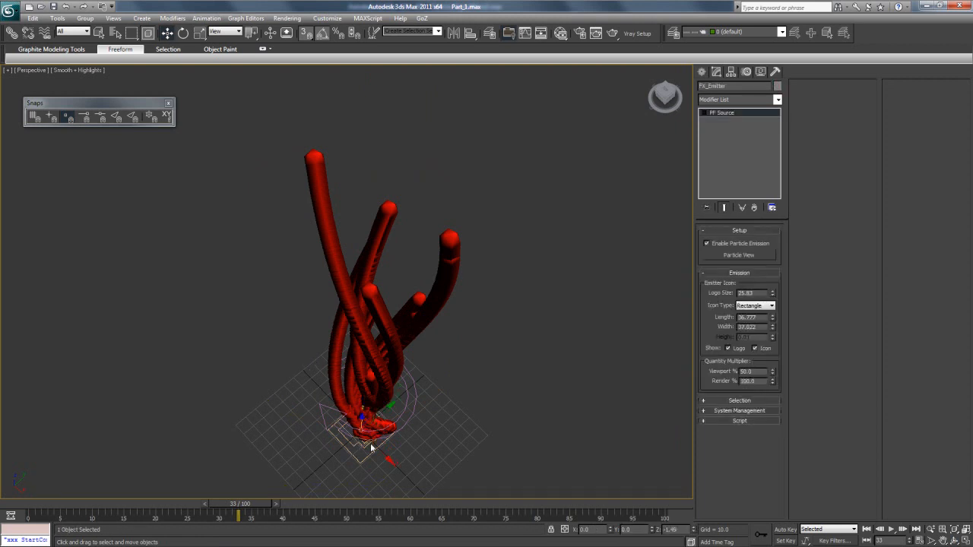
{"action": "left_click", "coordinate": [729, 255]}
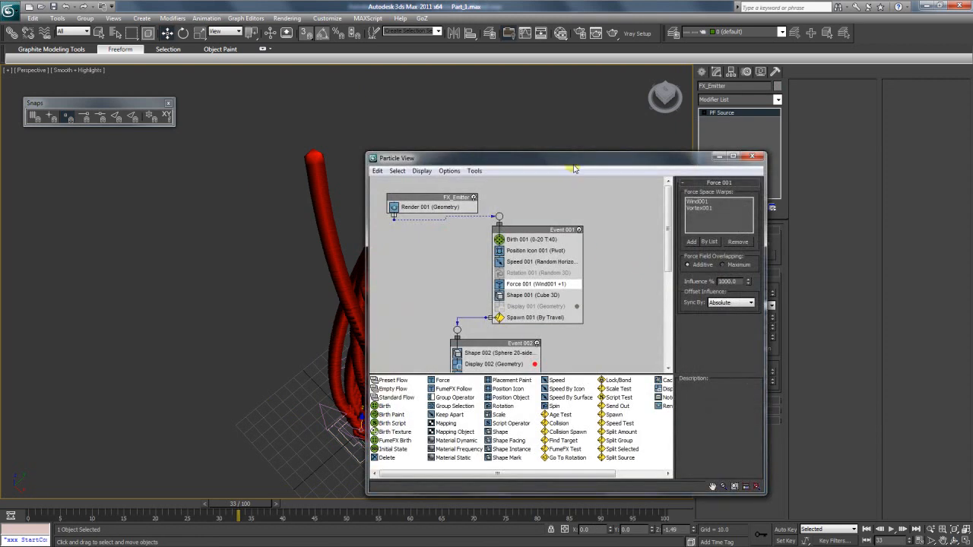
{"action": "left_click_drag", "start_coordinate": [574, 154], "coordinate": [669, 59]}
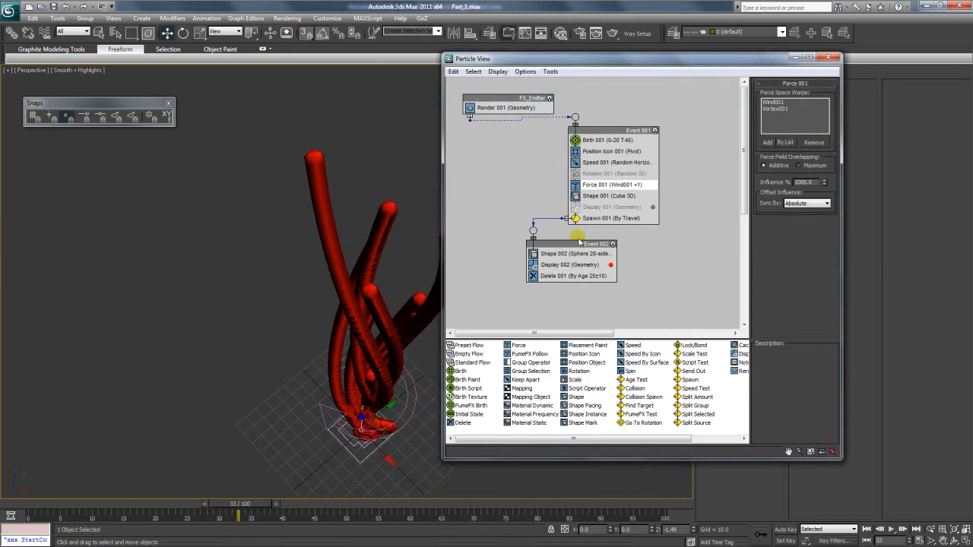
{"action": "left_click_drag", "start_coordinate": [574, 244], "coordinate": [596, 251]}
{"action": "left_click", "coordinate": [599, 282]}
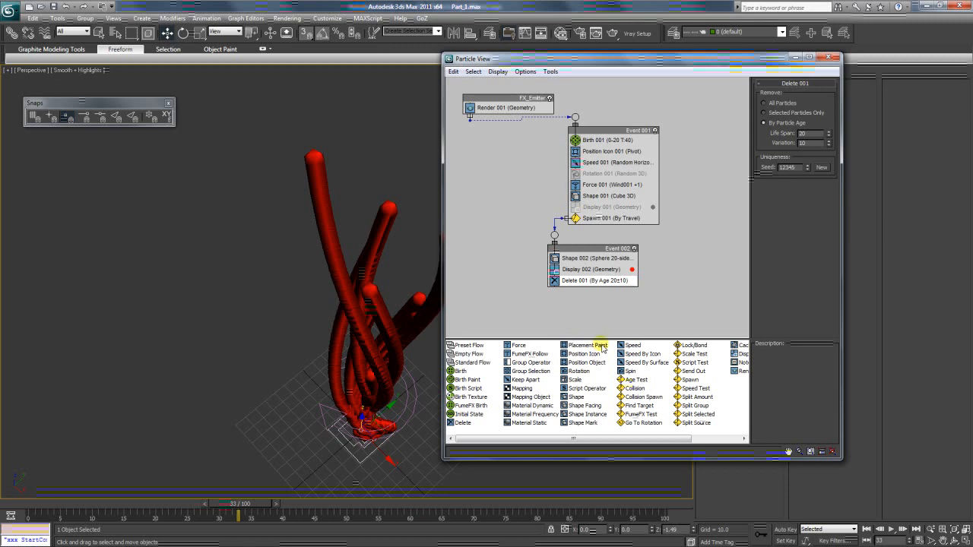
{"action": "left_click", "coordinate": [588, 270]}
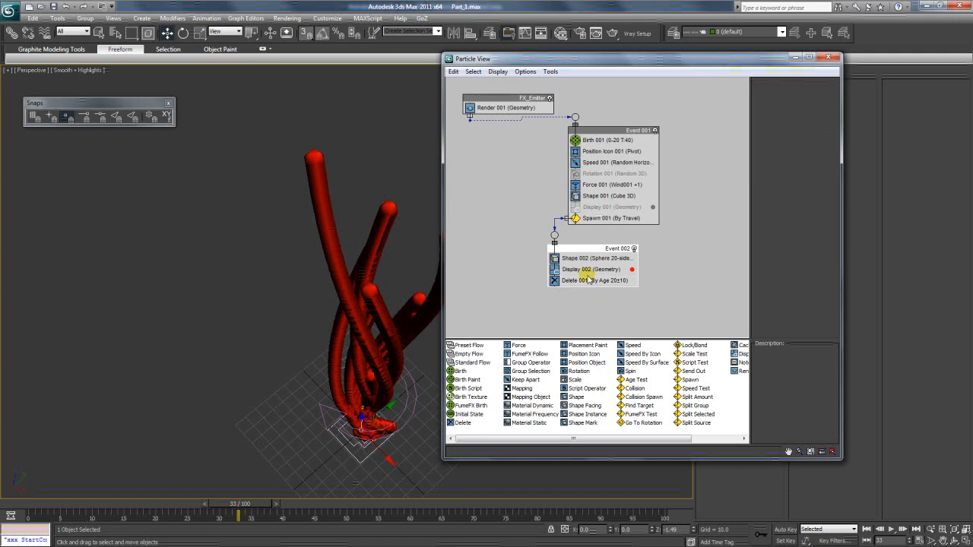
Create a Drag space warp with an icon size of about 44 beside the particle trails
{"action": "left_click", "coordinate": [616, 185]}
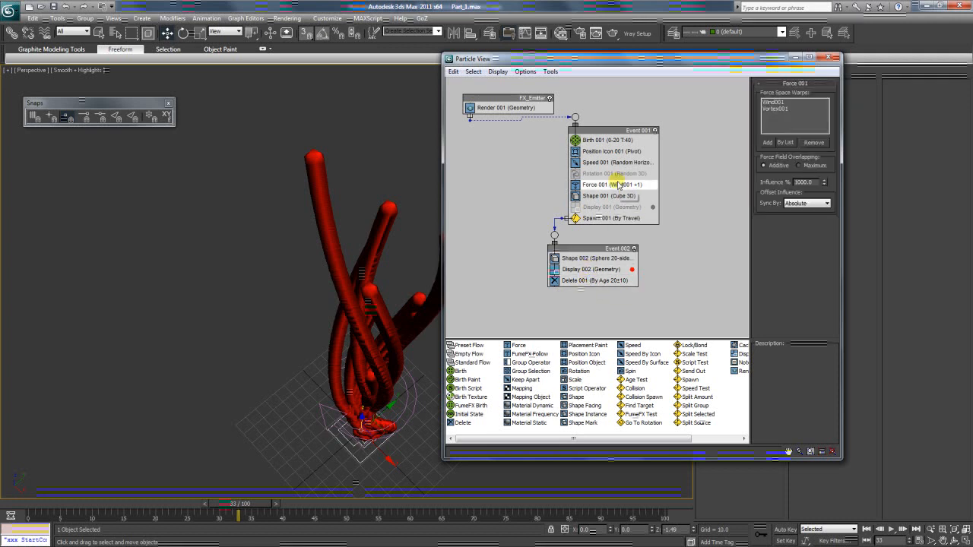
{"action": "left_click_drag", "start_coordinate": [677, 62], "coordinate": [128, 97]}
{"action": "left_click", "coordinate": [701, 71]}
{"action": "left_click", "coordinate": [775, 72]}
{"action": "left_click", "coordinate": [701, 71]}
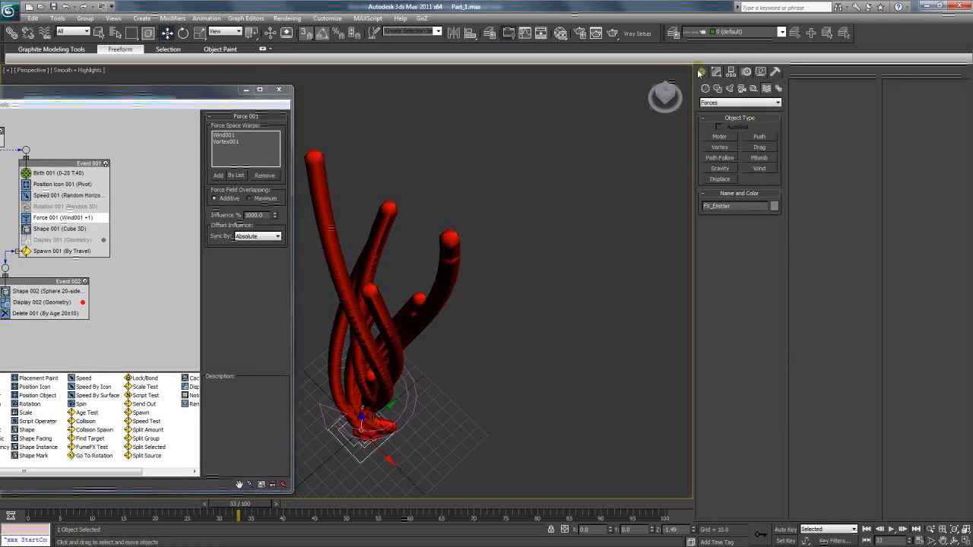
{"action": "left_click", "coordinate": [759, 149]}
{"action": "left_click_drag", "start_coordinate": [479, 359], "coordinate": [497, 396]}
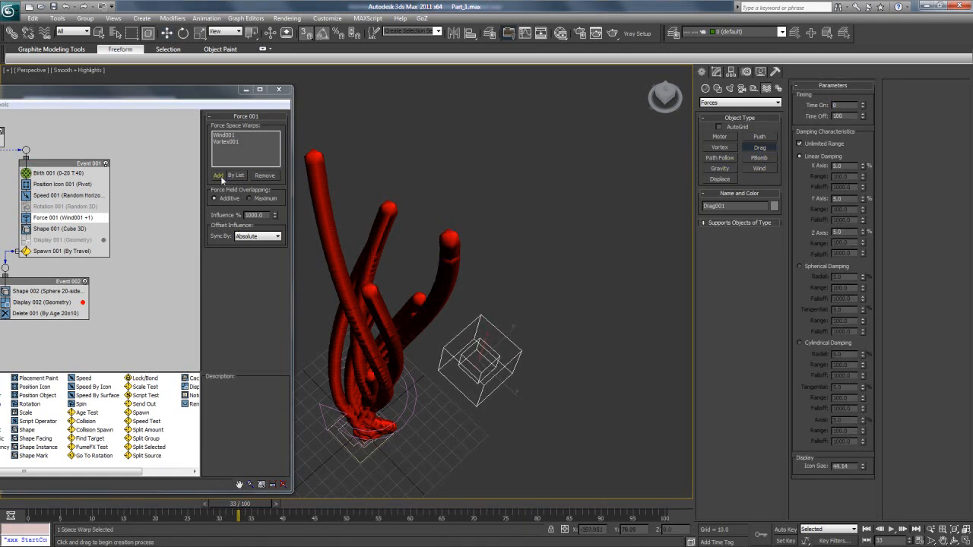
Add the Drag001 space warp to the Force 001 operator and review the trails up to frame 47
{"action": "left_click", "coordinate": [219, 176]}
{"action": "left_click", "coordinate": [489, 352]}
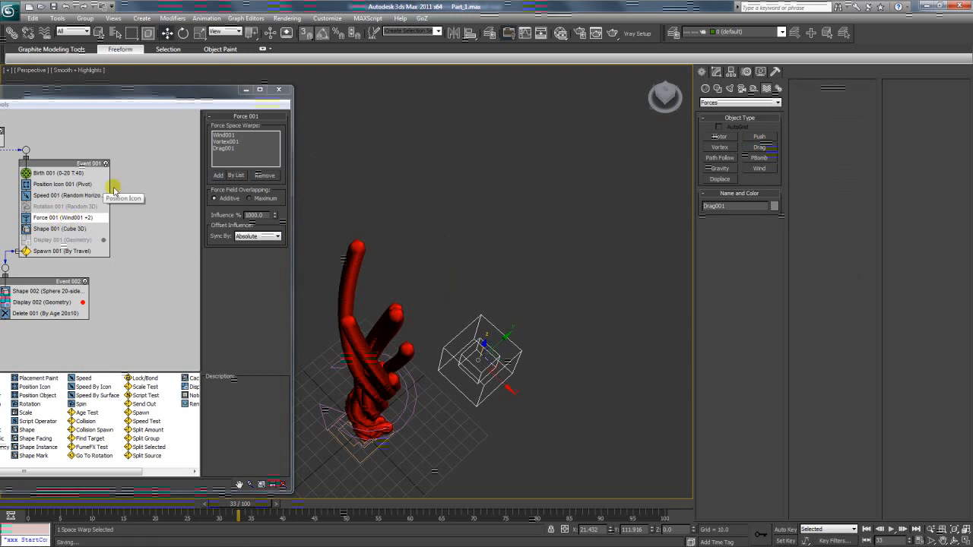
{"action": "left_click_drag", "start_coordinate": [167, 103], "coordinate": [140, 100]}
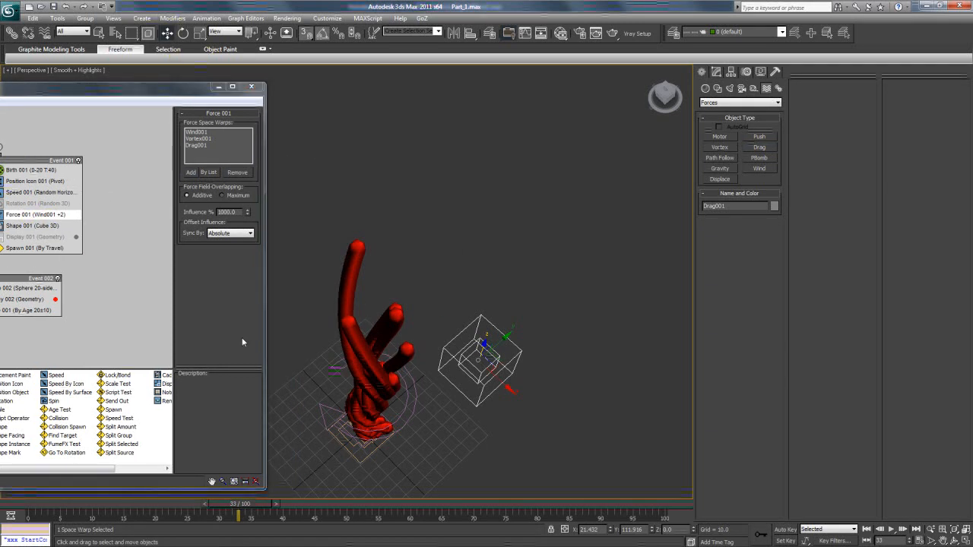
{"action": "left_click_drag", "start_coordinate": [242, 498], "coordinate": [259, 477]}
{"action": "key", "text": "w"}
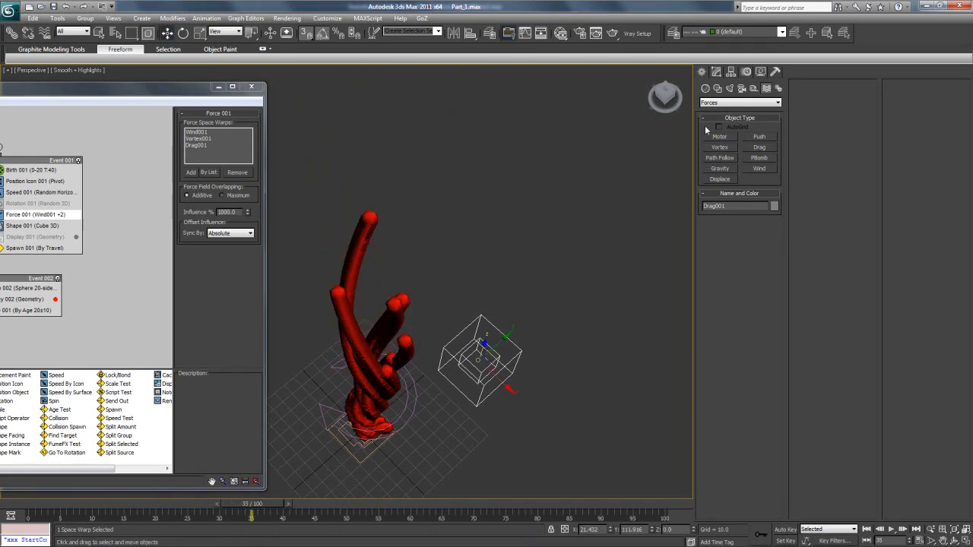
{"action": "left_click", "coordinate": [716, 74]}
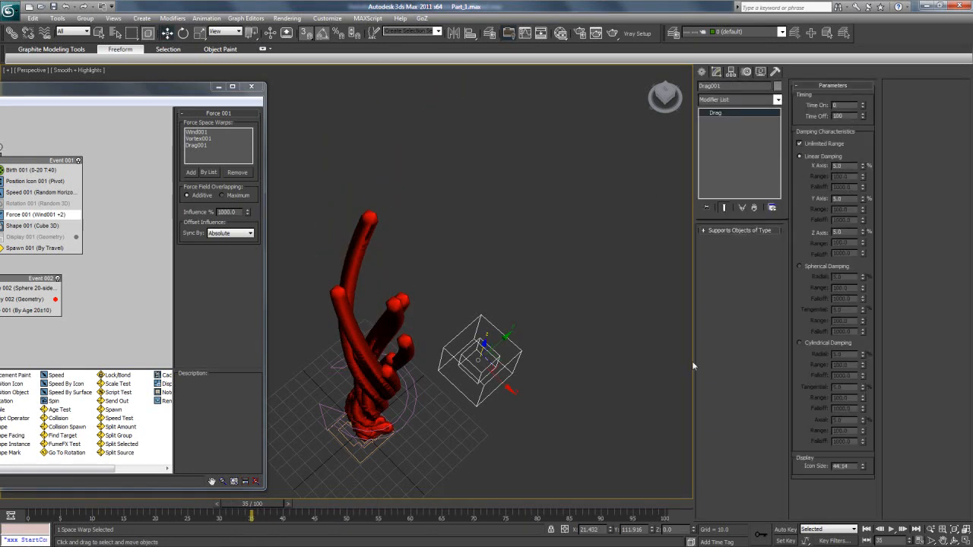
{"action": "left_click_drag", "start_coordinate": [265, 504], "coordinate": [337, 505]}
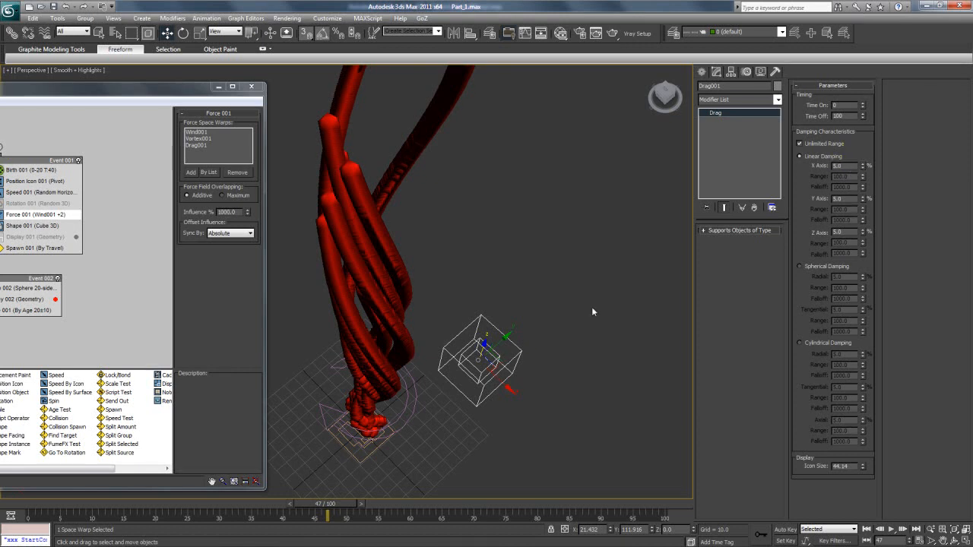
Set the Drag001 linear damping to 1.0 on the X, Y and Z axes
{"action": "left_click", "coordinate": [515, 349]}
{"action": "type", "text": "1"}
{"action": "key", "text": "Return"}
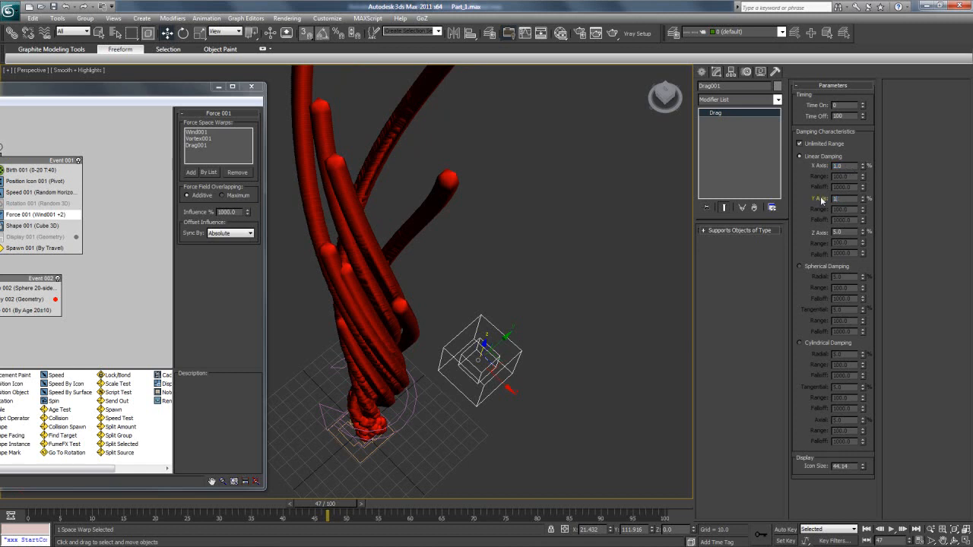
{"action": "type", "text": "1"}
{"action": "key", "text": "Return"}
{"action": "key", "text": "Tab"}
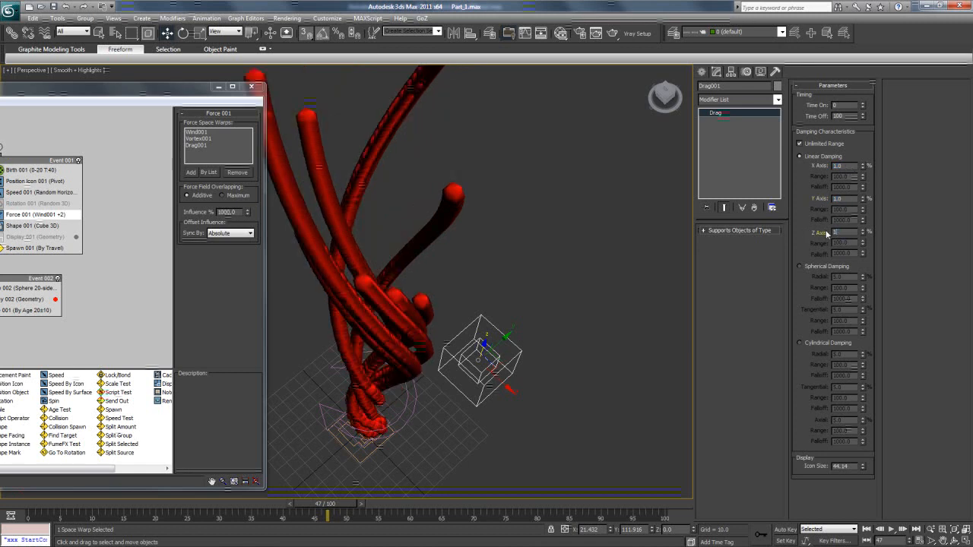
{"action": "key", "text": "Return"}
Set the Drag001 linear damping to 0.0 on the X and Y axes while viewing frame 40
{"action": "left_click_drag", "start_coordinate": [334, 504], "coordinate": [271, 514]}
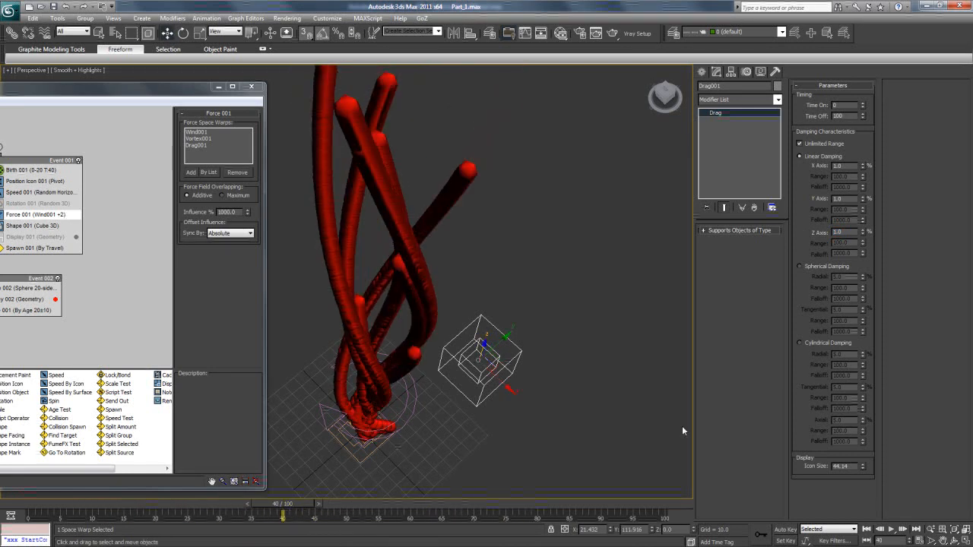
{"action": "right_click", "coordinate": [864, 168]}
{"action": "left_click_drag", "start_coordinate": [864, 167], "coordinate": [862, 118]}
{"action": "left_click_drag", "start_coordinate": [848, 535], "coordinate": [865, 236]}
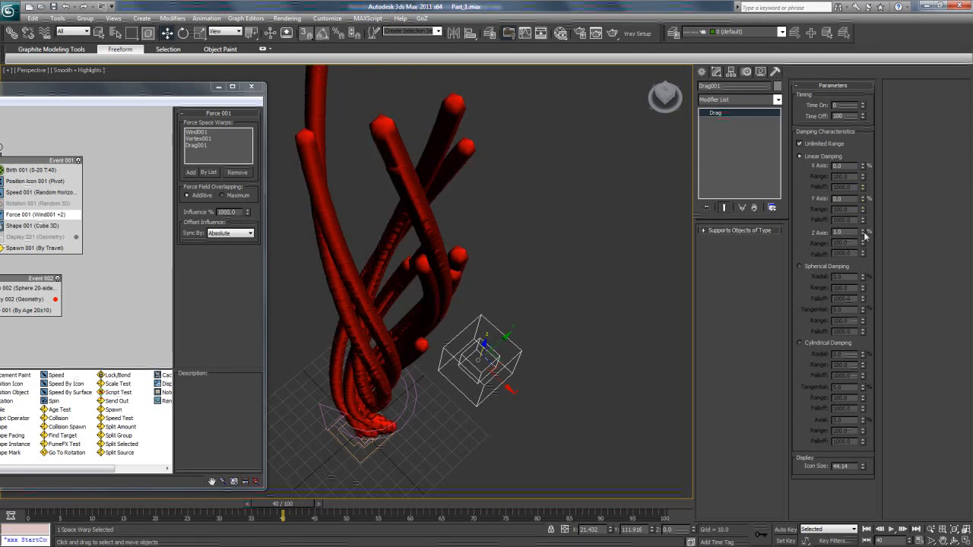
Switch Drag001 to Spherical Damping with a radial value of 100 and review the trails at frame 49
{"action": "left_click", "coordinate": [821, 267]}
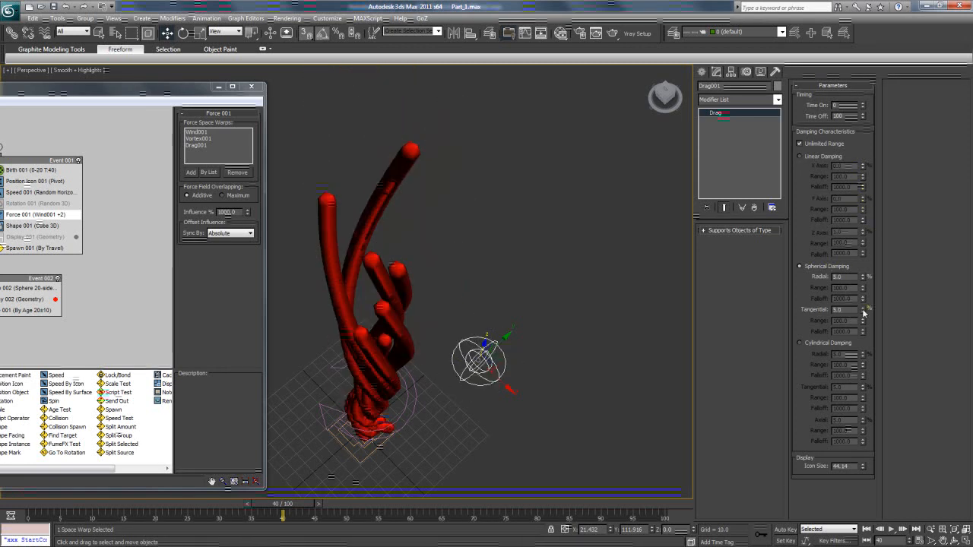
{"action": "left_click_drag", "start_coordinate": [866, 281], "coordinate": [862, 229]}
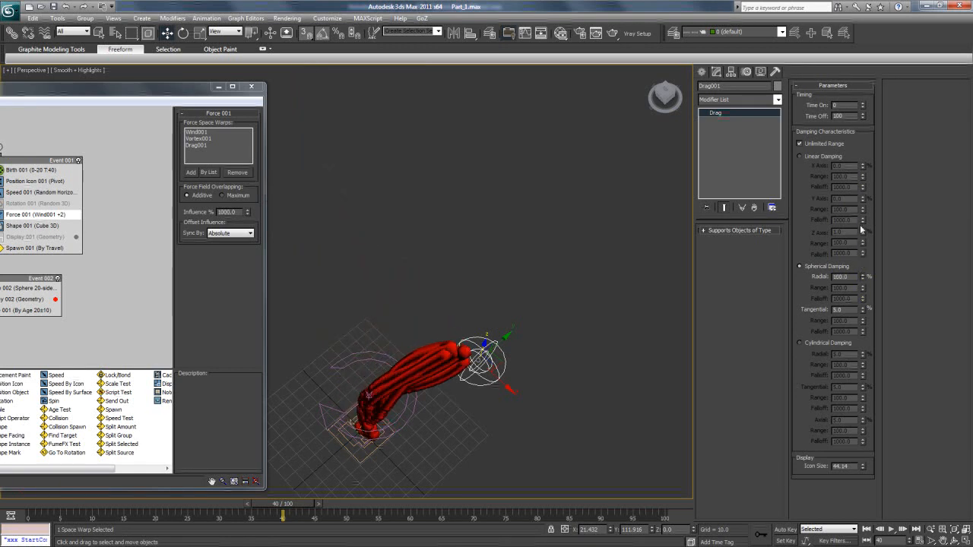
{"action": "left_click_drag", "start_coordinate": [282, 503], "coordinate": [423, 504]}
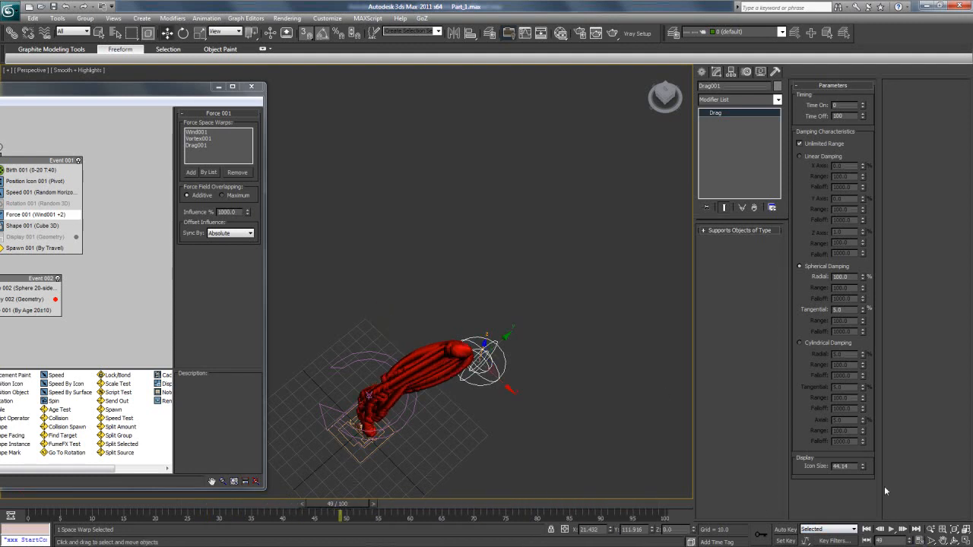
Set the animation end time to 500 and view the trails at frame 109
{"action": "left_click", "coordinate": [920, 540]}
{"action": "type", "text": "5"}
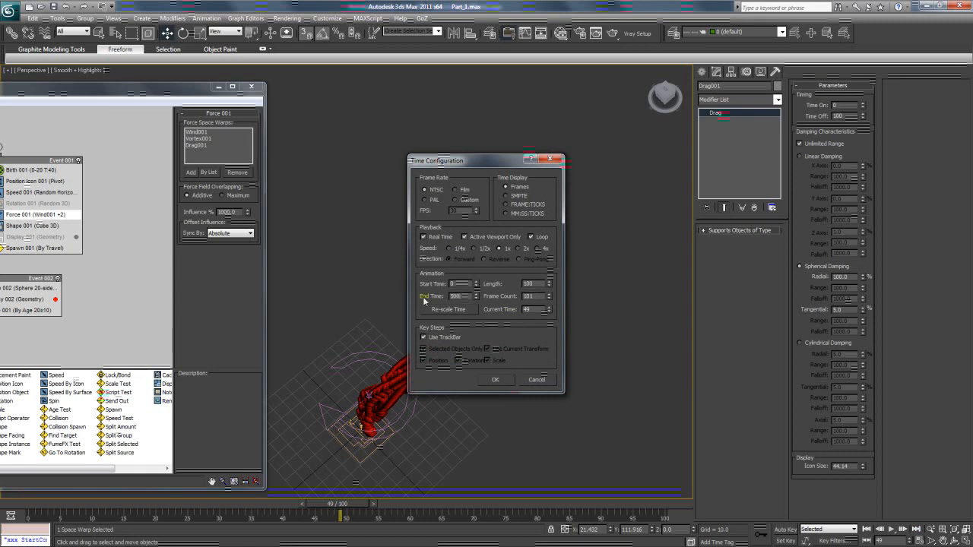
{"action": "type", "text": "00"}
{"action": "key", "text": "Return"}
{"action": "left_click", "coordinate": [495, 379]}
{"action": "left_click_drag", "start_coordinate": [102, 506], "coordinate": [179, 500]}
{"action": "key", "text": "w"}
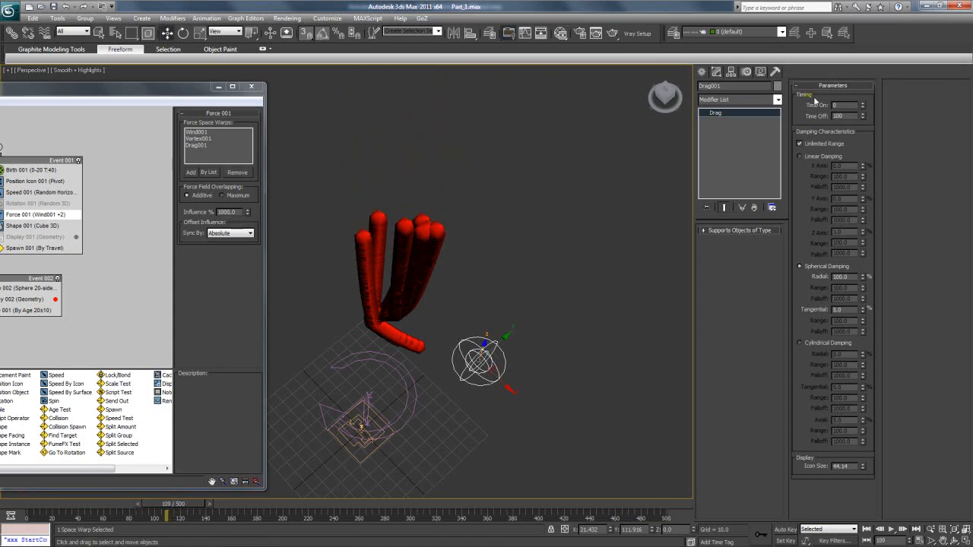
Set the Drag001 Time Off to 300
{"action": "left_click_drag", "start_coordinate": [846, 117], "coordinate": [807, 114]}
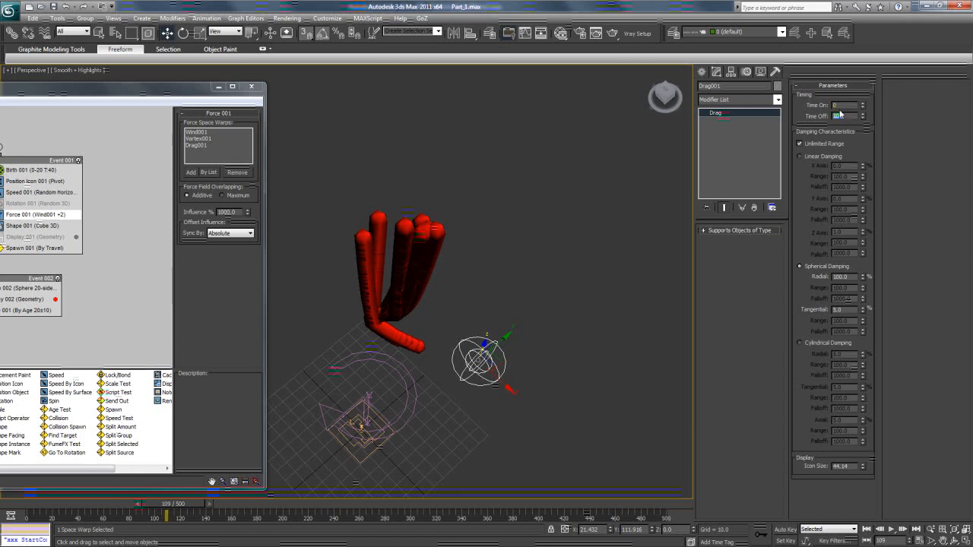
{"action": "type", "text": "109"}
{"action": "key", "text": "Return"}
{"action": "type", "text": "177"}
{"action": "key", "text": "Return"}
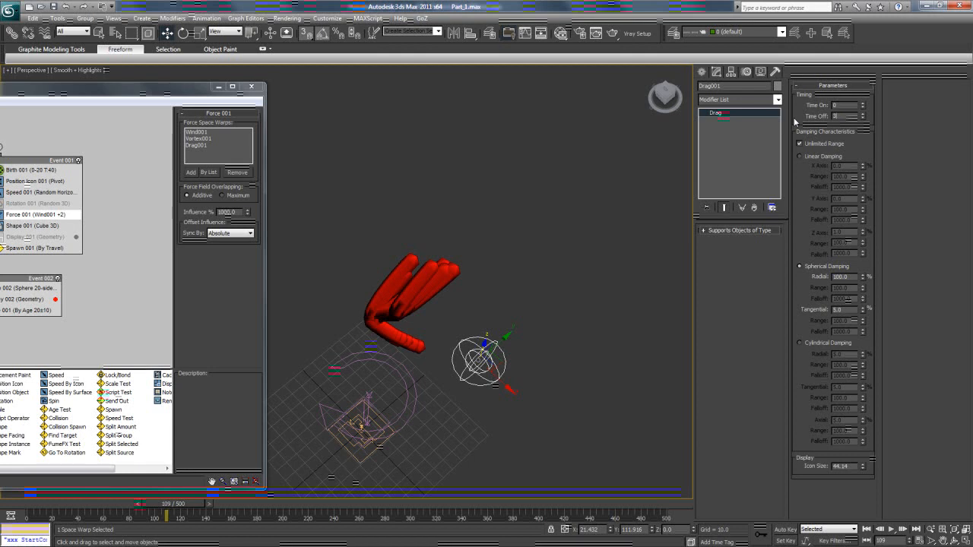
Play the animation to examine the trails' motion under the drag, and return to frame 103
{"action": "left_click", "coordinate": [891, 529]}
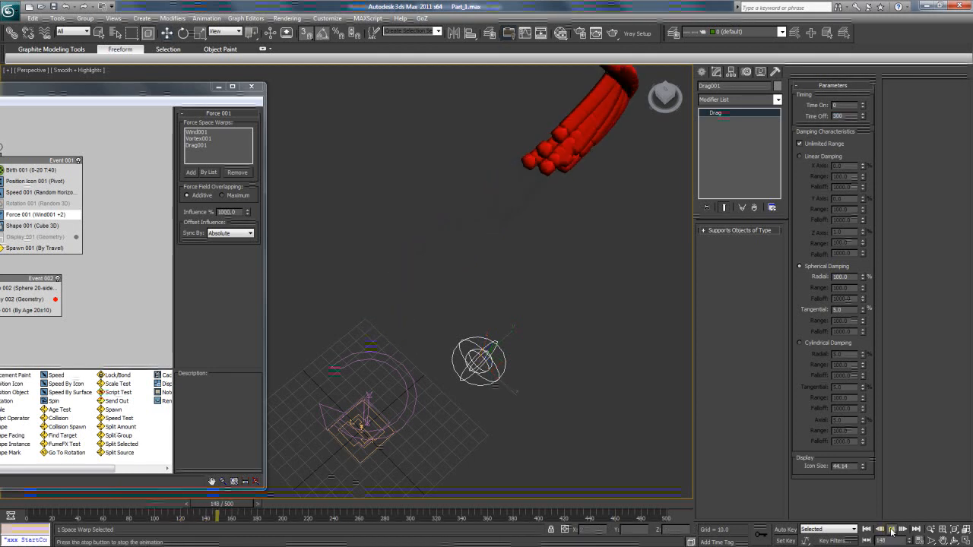
{"action": "middle_click_drag", "start_coordinate": [561, 341], "coordinate": [561, 361]}
{"action": "scroll", "coordinate": [551, 380], "scroll_direction": "down", "scroll_amount": 3}
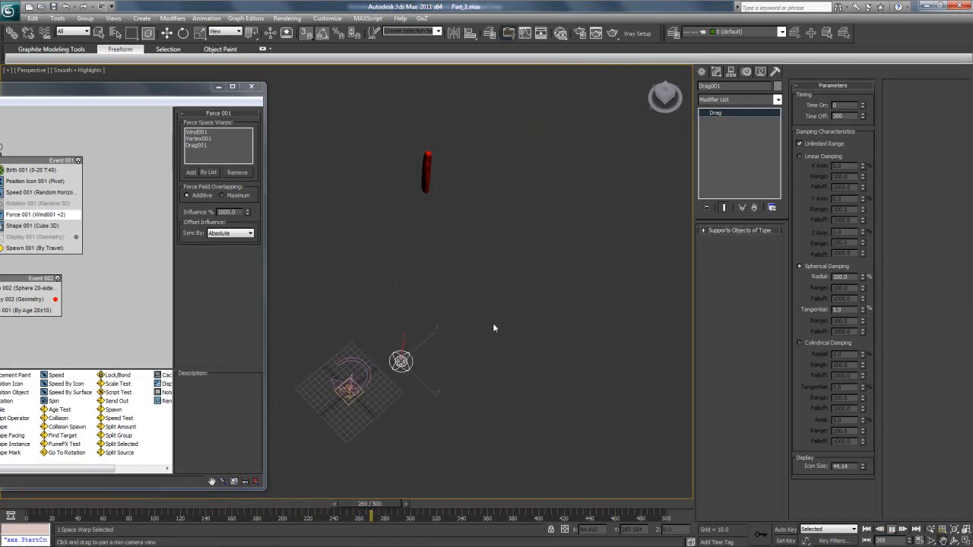
{"action": "scroll", "coordinate": [506, 327], "scroll_direction": "down", "scroll_amount": 2}
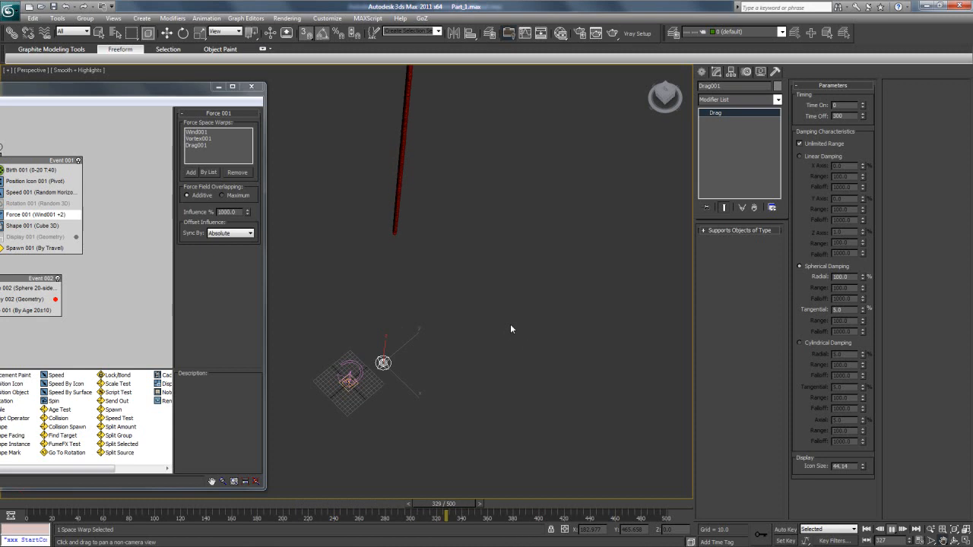
{"action": "left_click", "coordinate": [503, 508]}
{"action": "left_click_drag", "start_coordinate": [502, 508], "coordinate": [174, 496]}
{"action": "key", "text": "w"}
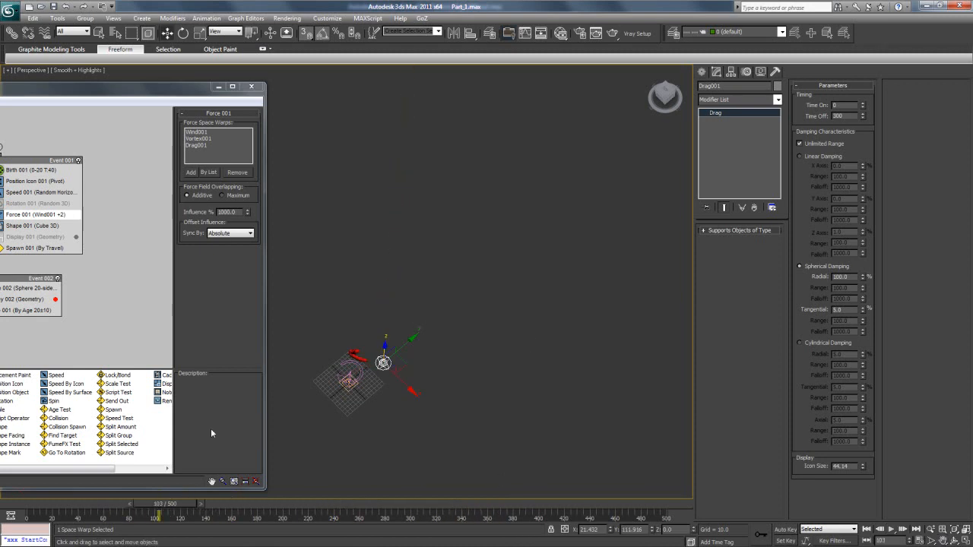
Examine the trails and the Drag001 icon up close at earlier frames of the animation, including frame 58
{"action": "left_click", "coordinate": [330, 422]}
{"action": "scroll", "coordinate": [334, 398], "scroll_direction": "up", "scroll_amount": 3}
{"action": "scroll", "coordinate": [480, 418], "scroll_direction": "down", "scroll_amount": 2}
{"action": "scroll", "coordinate": [480, 422], "scroll_direction": "up", "scroll_amount": 2}
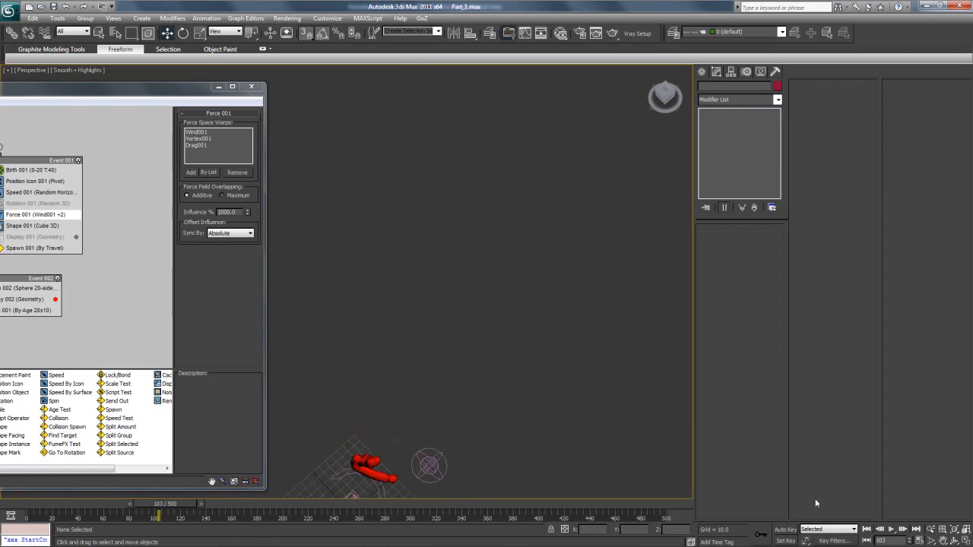
{"action": "left_click", "coordinate": [941, 539]}
{"action": "left_click_drag", "start_coordinate": [514, 437], "coordinate": [471, 299]}
{"action": "scroll", "coordinate": [502, 342], "scroll_direction": "up", "scroll_amount": 2}
{"action": "left_click_drag", "start_coordinate": [167, 503], "coordinate": [101, 504]}
{"action": "scroll", "coordinate": [432, 396], "scroll_direction": "down", "scroll_amount": 3}
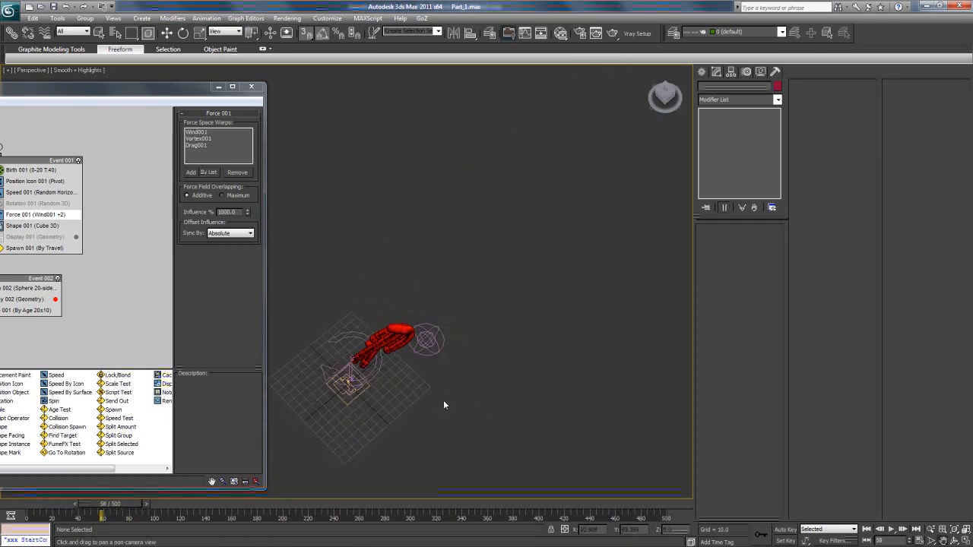
{"action": "middle_click_drag", "start_coordinate": [448, 388], "coordinate": [445, 397]}
{"action": "left_click_drag", "start_coordinate": [132, 505], "coordinate": [129, 531]}
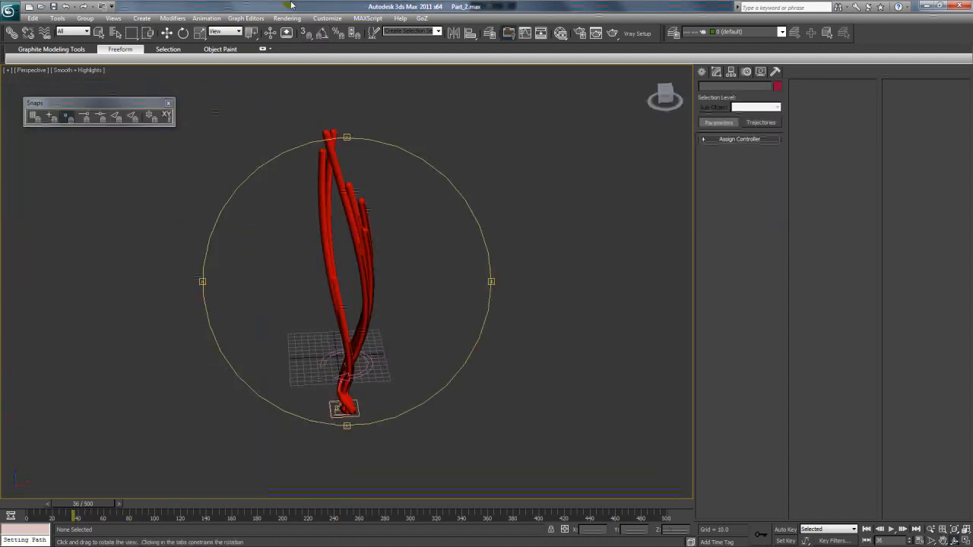
Turn off the Force 001 operator in Event 001 of FX_Emitter's particle flow and shift Event 002 slightly lower
{"action": "left_click_drag", "start_coordinate": [325, 210], "coordinate": [331, 224]}
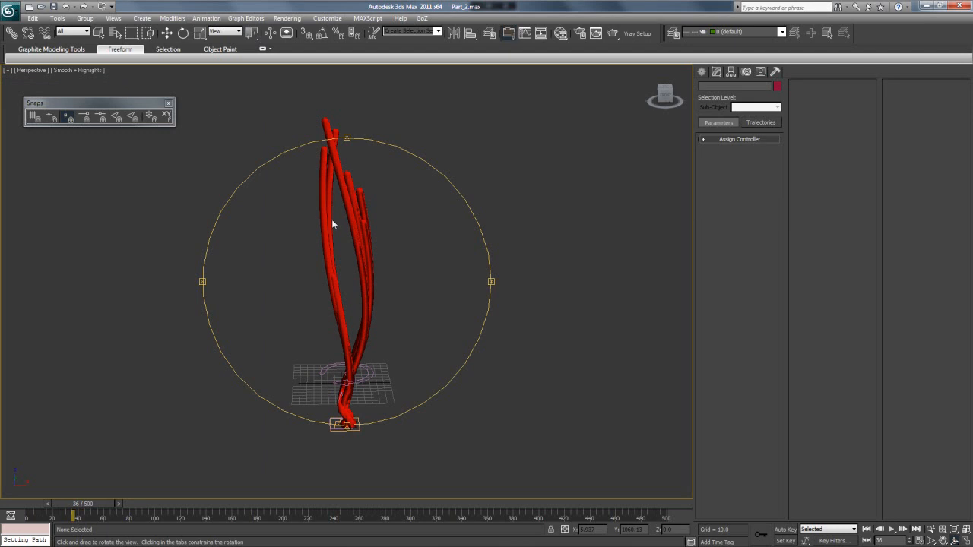
{"action": "left_click", "coordinate": [167, 33]}
{"action": "left_click", "coordinate": [336, 431]}
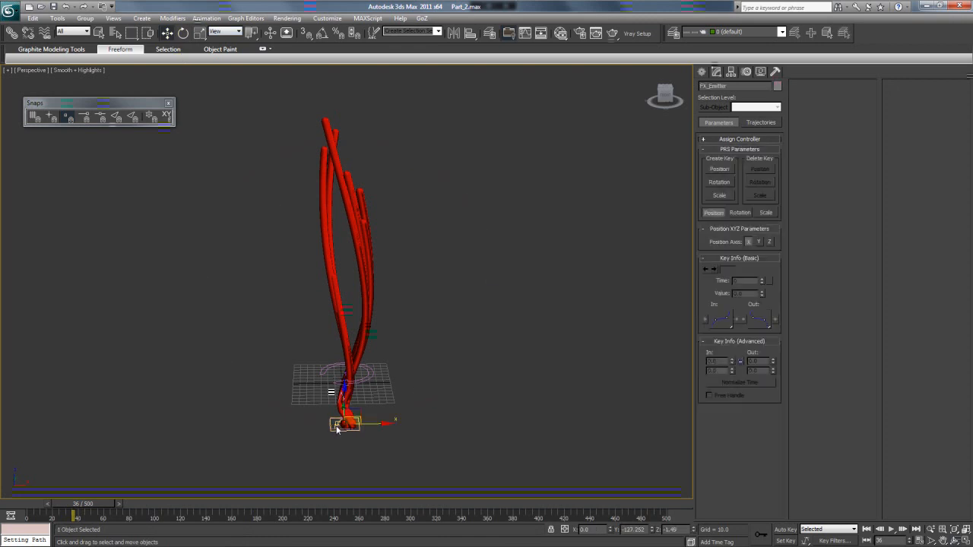
{"action": "left_click", "coordinate": [715, 72]}
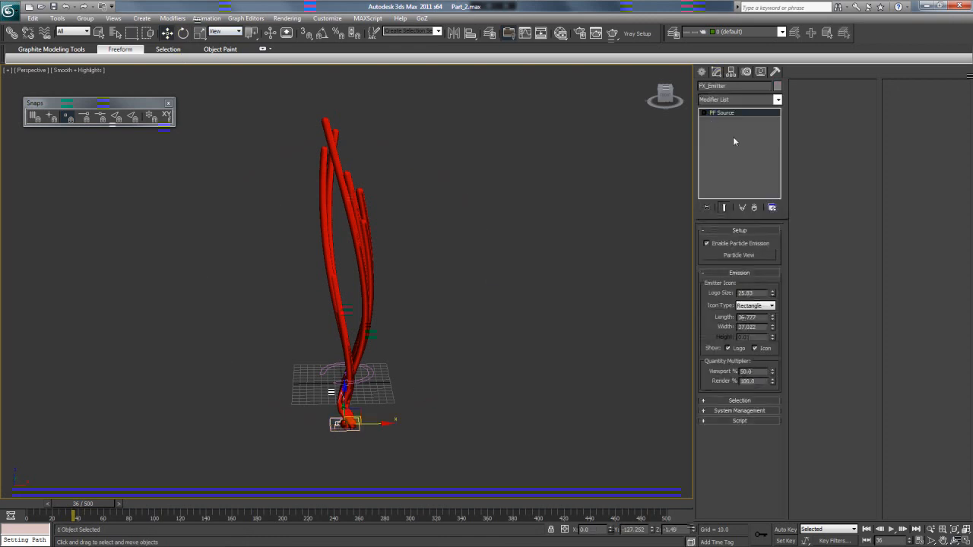
{"action": "left_click", "coordinate": [738, 255]}
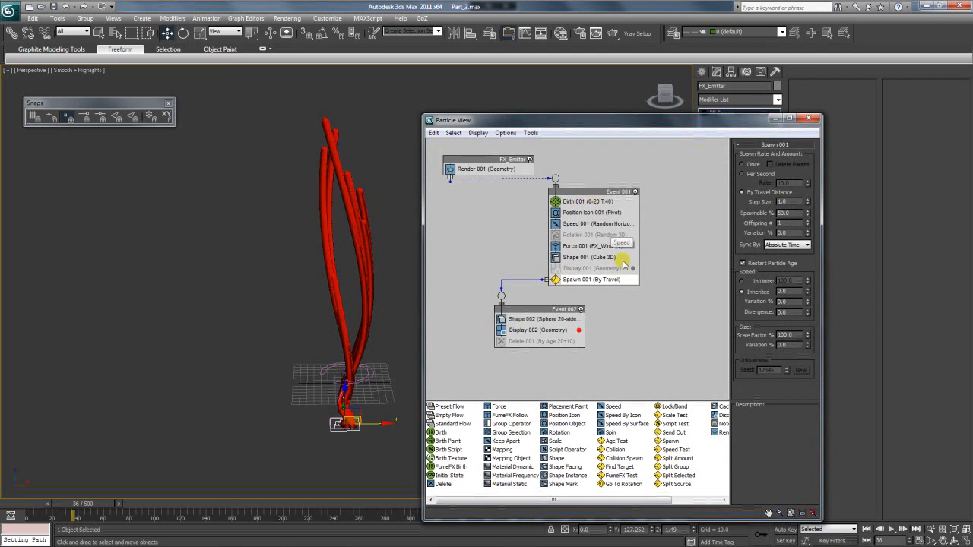
{"action": "left_click", "coordinate": [581, 247]}
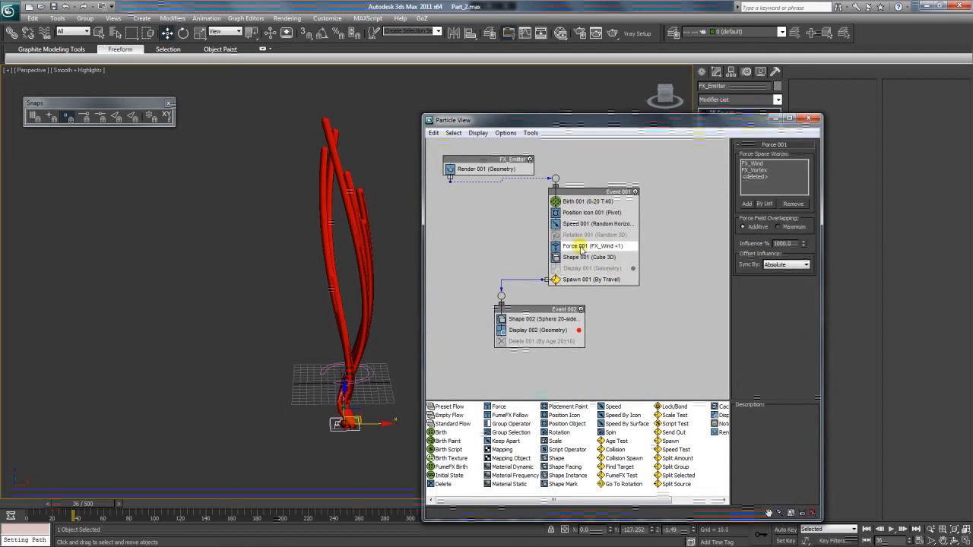
{"action": "right_click", "coordinate": [581, 248]}
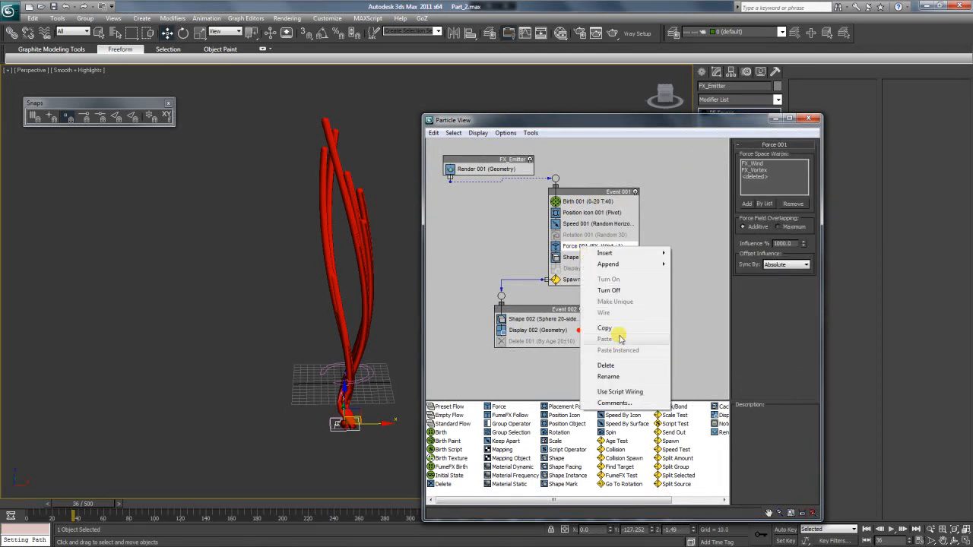
{"action": "left_click", "coordinate": [616, 291]}
{"action": "left_click_drag", "start_coordinate": [525, 312], "coordinate": [530, 321]}
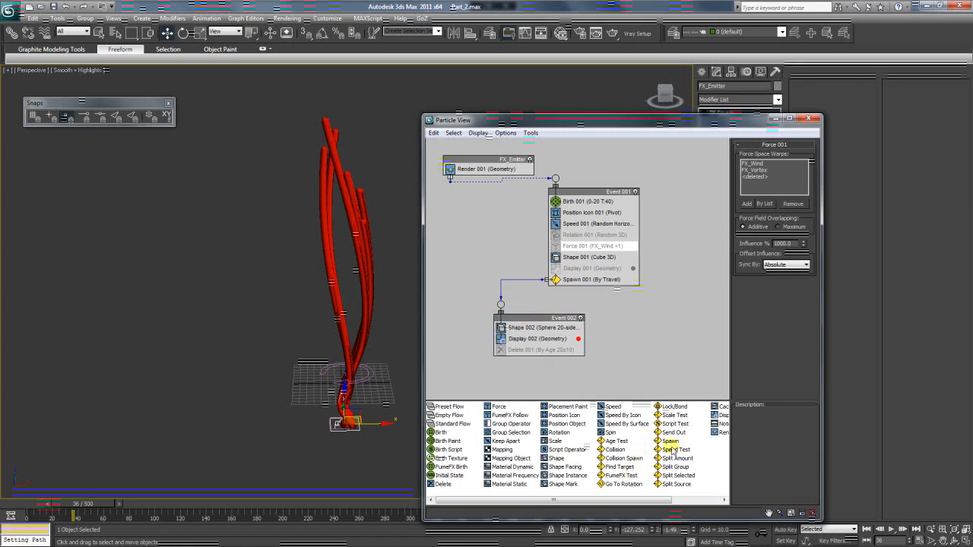
Add a Speed By Icon operator at the end of Event 001, below Spawn 001
{"action": "left_click", "coordinate": [615, 416]}
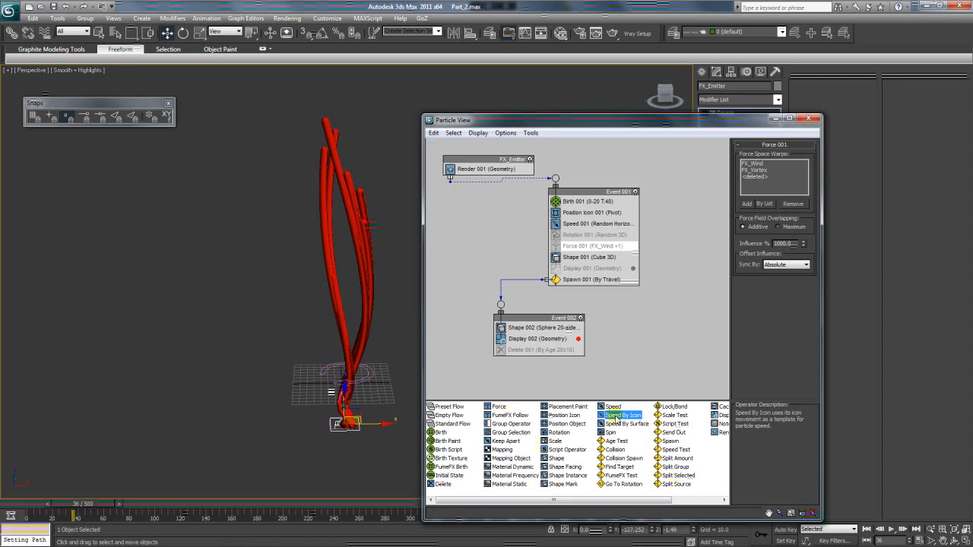
{"action": "left_click_drag", "start_coordinate": [615, 416], "coordinate": [575, 293]}
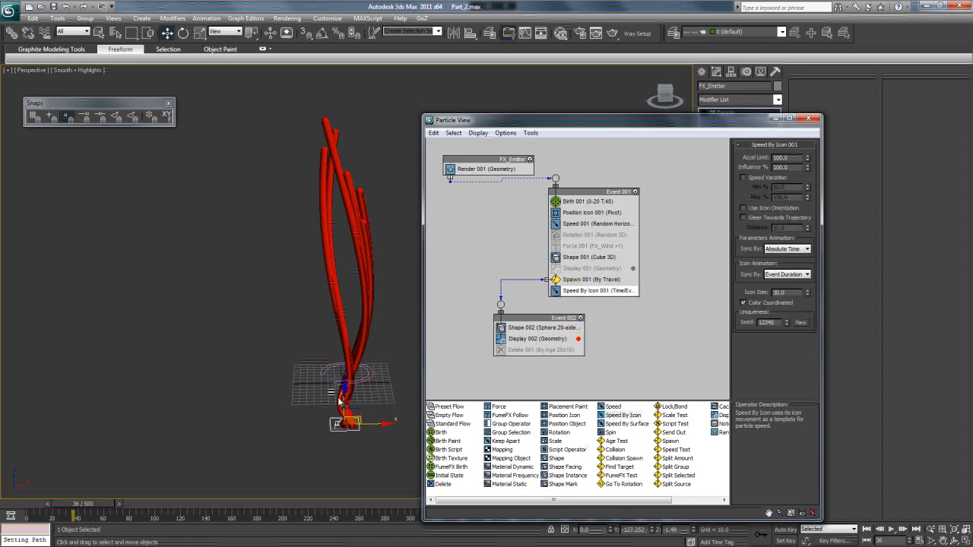
{"action": "left_click", "coordinate": [341, 397]}
{"action": "left_click", "coordinate": [966, 531]}
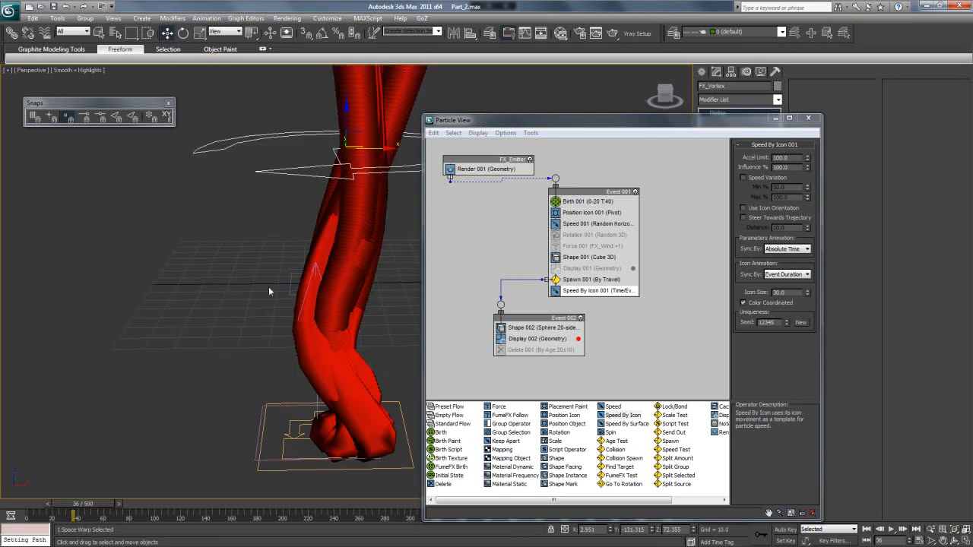
{"action": "left_click", "coordinate": [291, 290]}
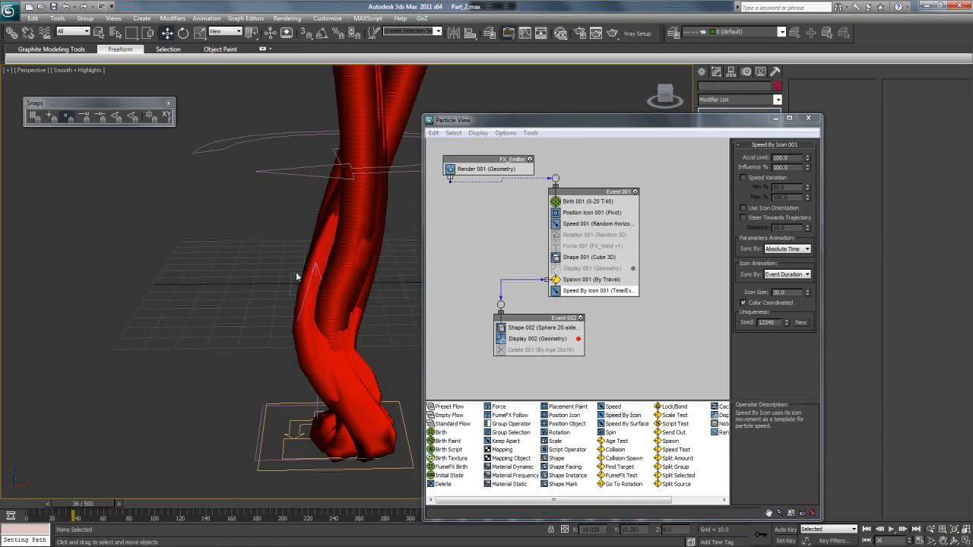
{"action": "left_click", "coordinate": [598, 282]}
{"action": "left_click", "coordinate": [602, 319]}
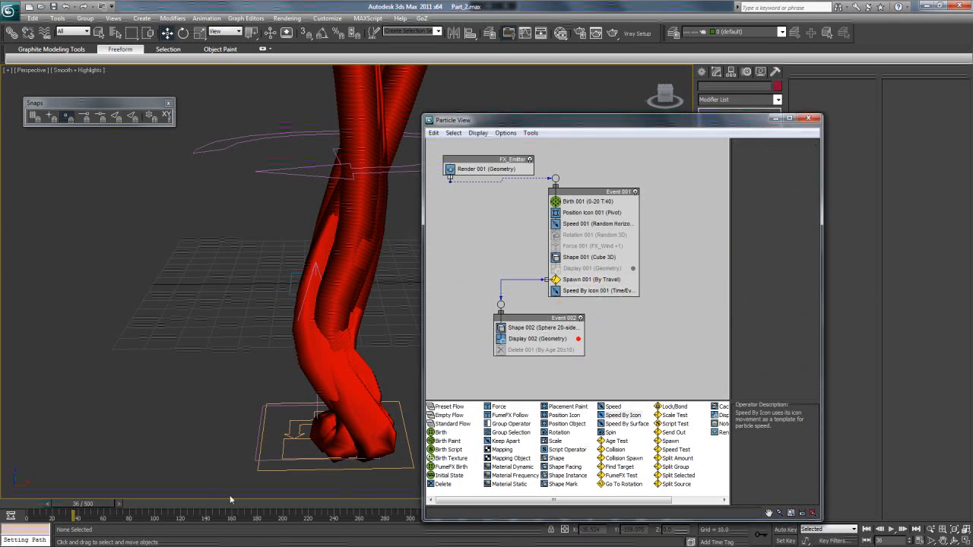
At frame 0, move the Speed By Icon helper to about Y -81 and rotate it upright by -90 degrees about X with angle snap
{"action": "left_click_drag", "start_coordinate": [108, 503], "coordinate": [60, 503]}
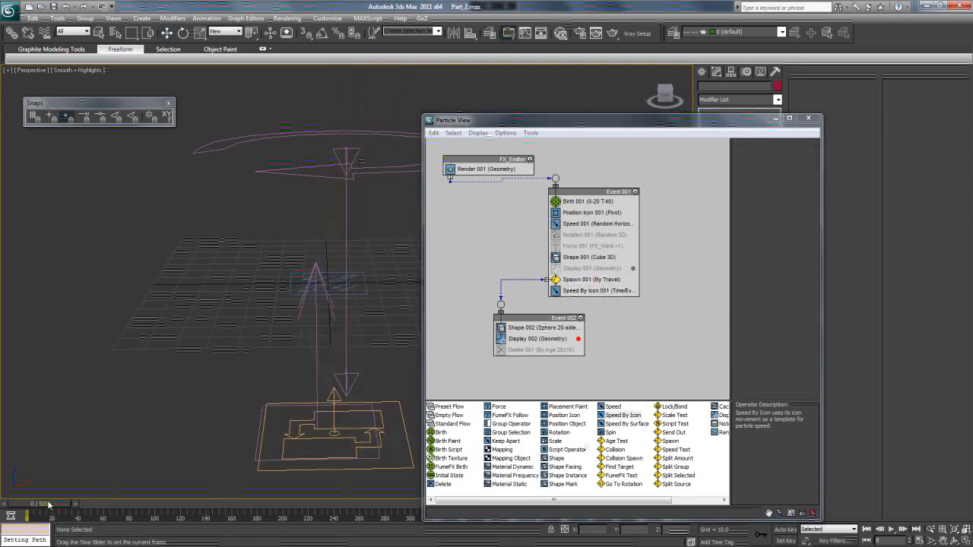
{"action": "left_click", "coordinate": [333, 286]}
{"action": "left_click_drag", "start_coordinate": [340, 281], "coordinate": [342, 360]}
{"action": "left_click", "coordinate": [184, 33]}
{"action": "left_click", "coordinate": [322, 33]}
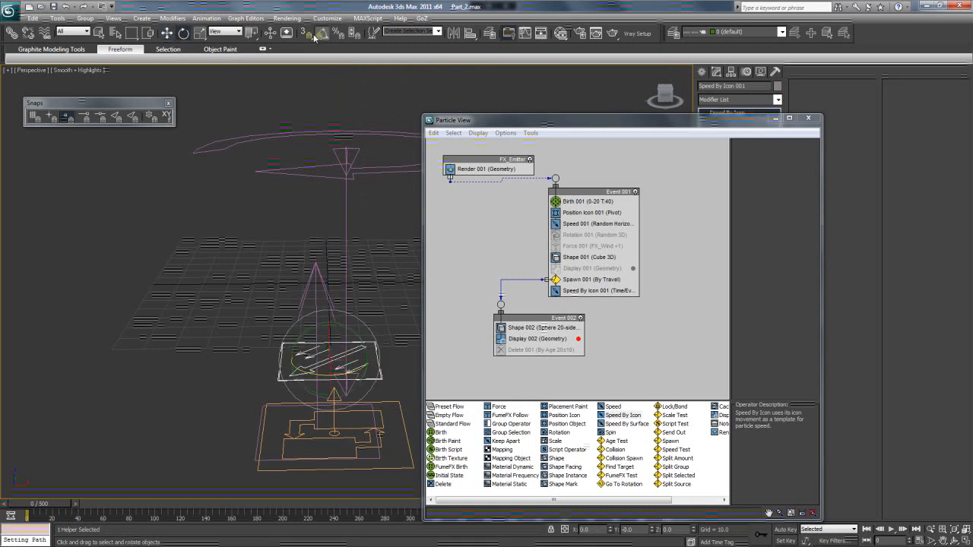
{"action": "left_click_drag", "start_coordinate": [332, 350], "coordinate": [329, 303]}
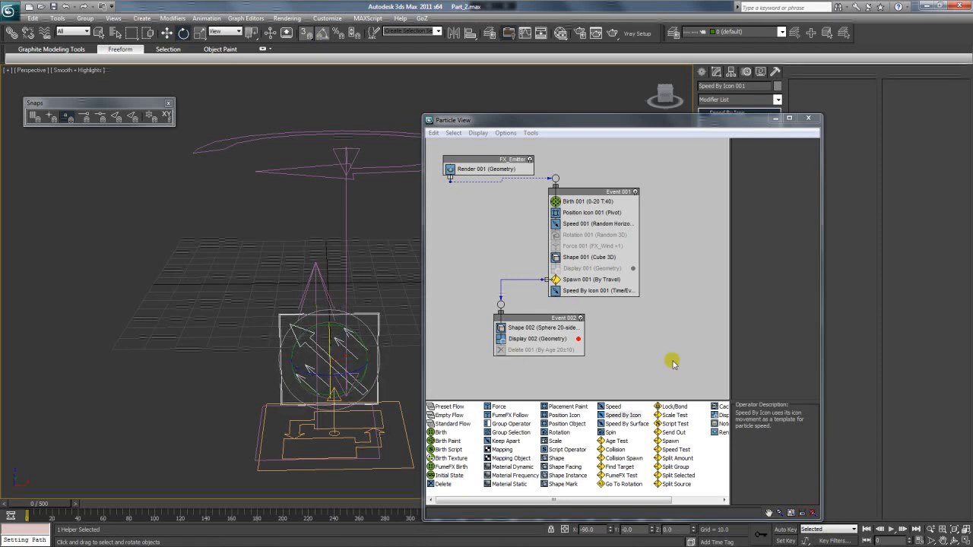
{"action": "left_click", "coordinate": [943, 540]}
{"action": "left_click_drag", "start_coordinate": [365, 311], "coordinate": [260, 307]}
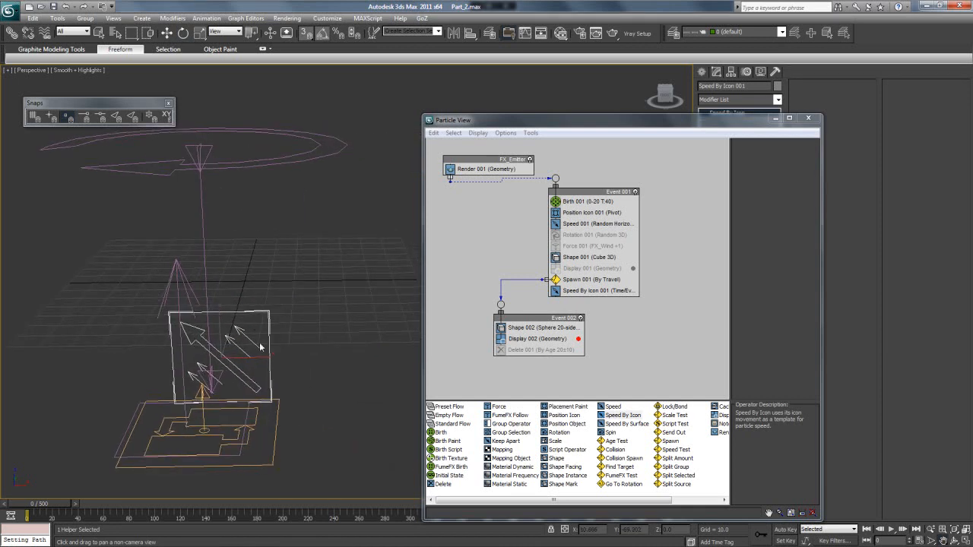
{"action": "left_click", "coordinate": [167, 33]}
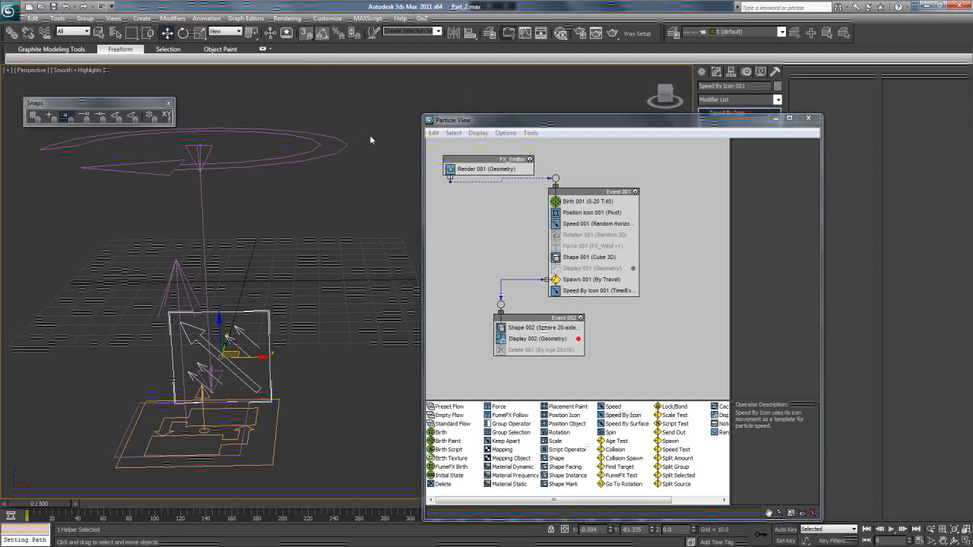
Switch the viewport to the Front view and shrink and minimize Particle View to free drawing space beside the helper
{"action": "left_click_drag", "start_coordinate": [706, 127], "coordinate": [747, 117]}
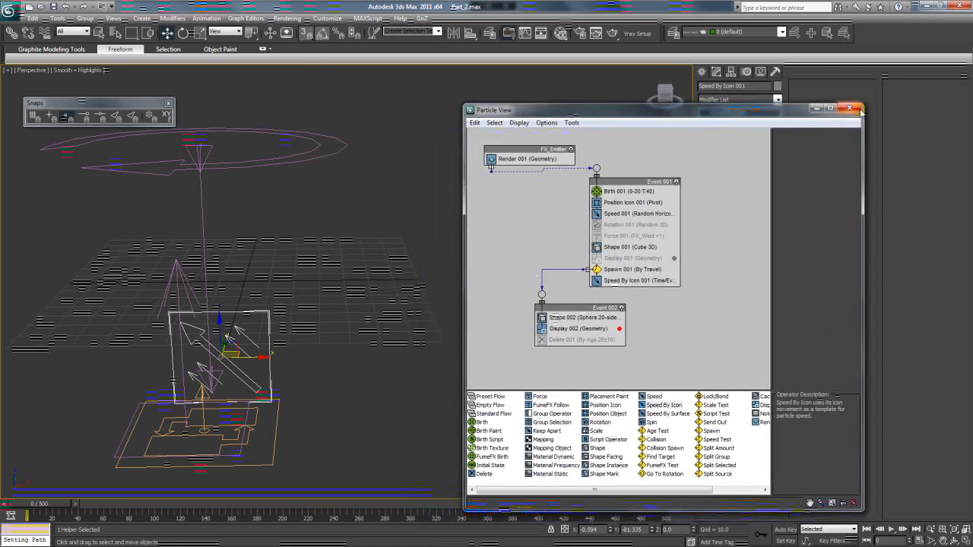
{"action": "left_click_drag", "start_coordinate": [864, 110], "coordinate": [832, 175]}
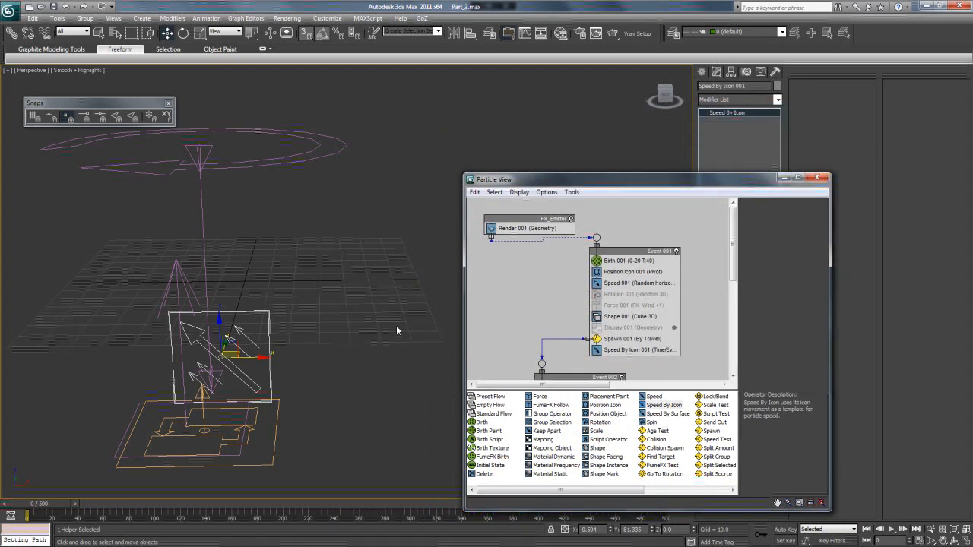
{"action": "key", "text": "f"}
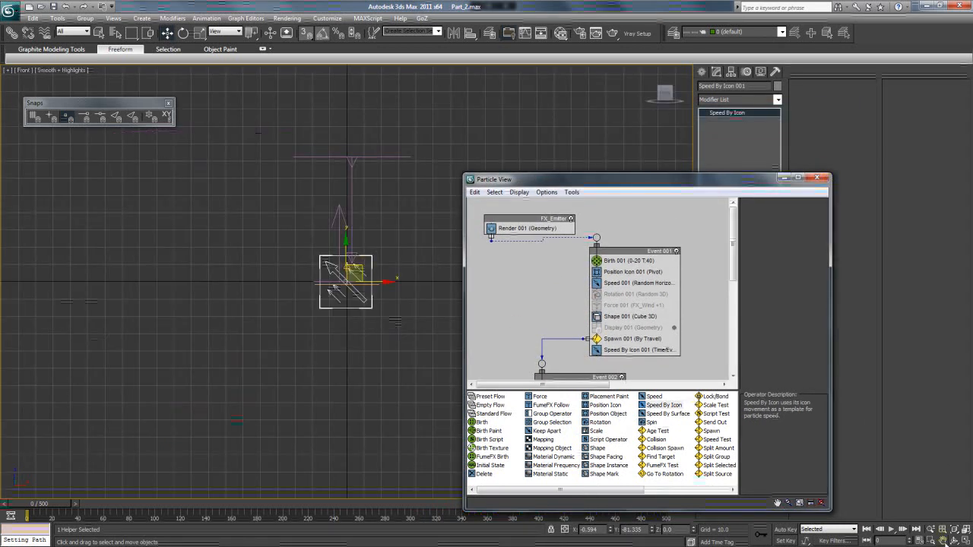
{"action": "left_click", "coordinate": [943, 540]}
{"action": "left_click_drag", "start_coordinate": [373, 338], "coordinate": [84, 502]}
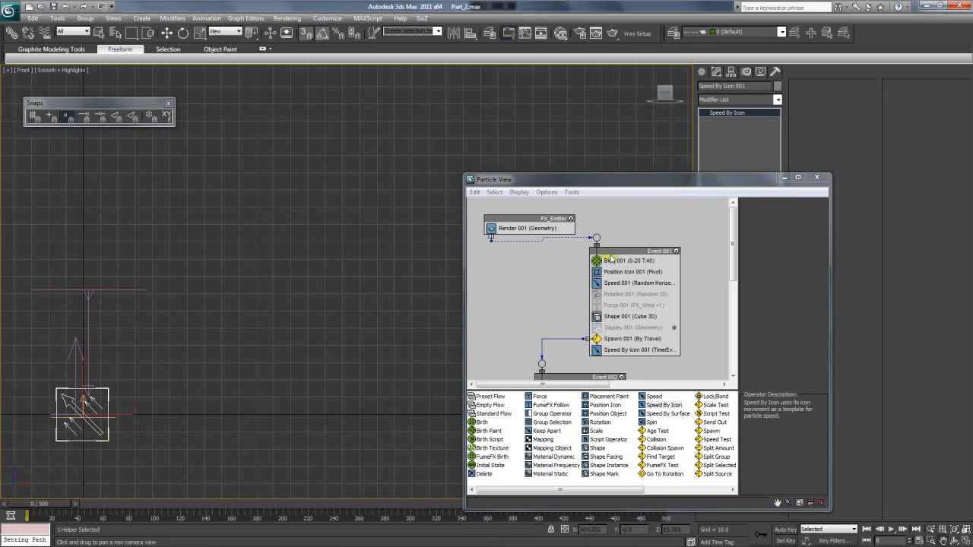
{"action": "left_click", "coordinate": [816, 177]}
Draw an open, stepped Line spline of 11 right-angled segments in the Front view, starting just beside the Speed By Icon helper
{"action": "left_click", "coordinate": [701, 72]}
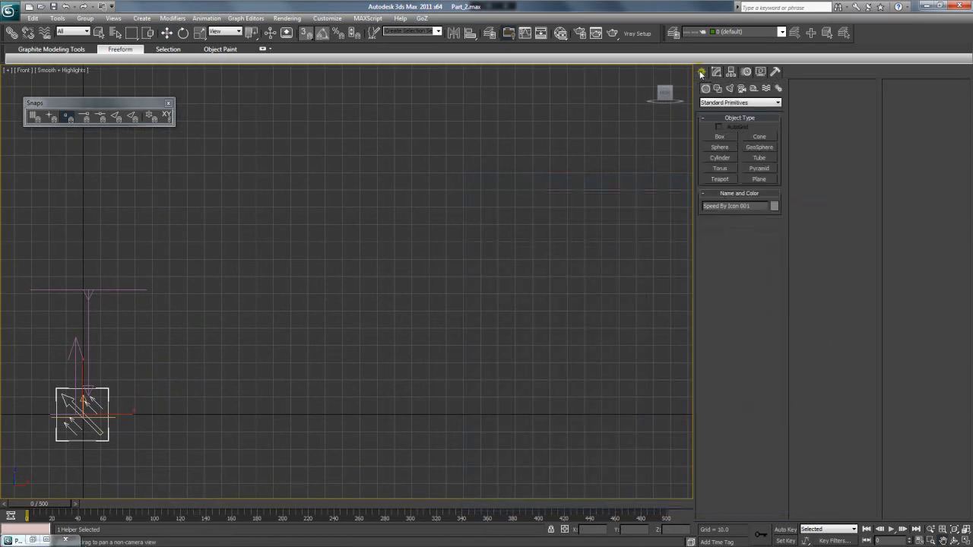
{"action": "left_click", "coordinate": [707, 102]}
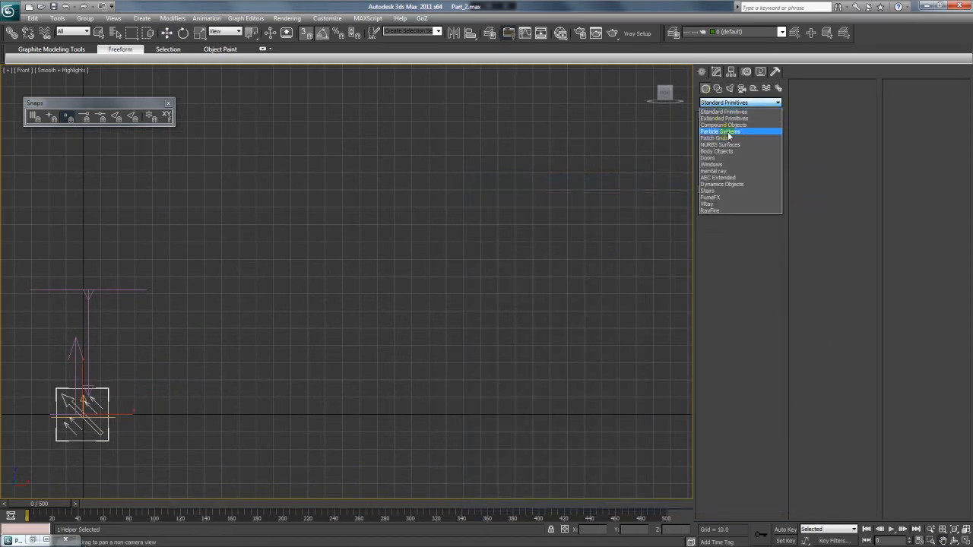
{"action": "left_click", "coordinate": [718, 88]}
{"action": "left_click", "coordinate": [717, 89]}
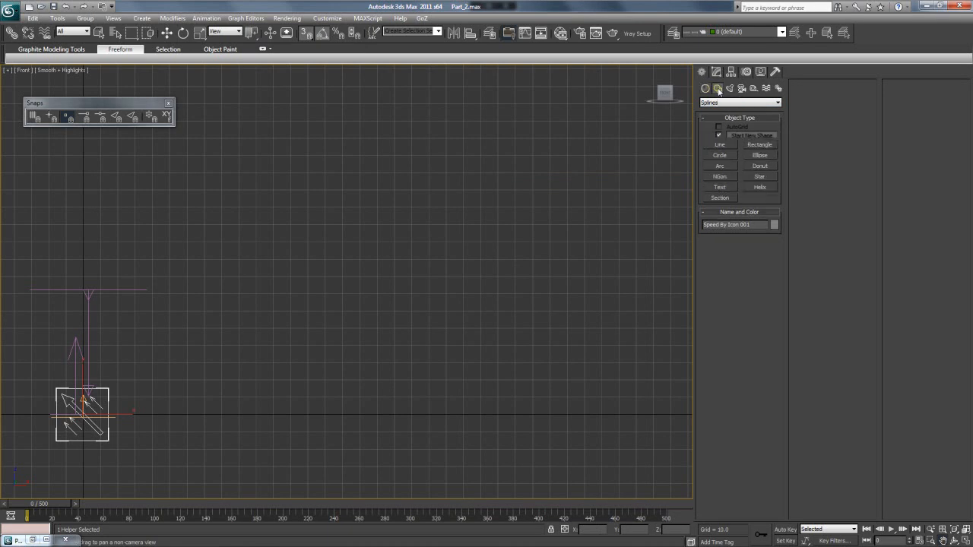
{"action": "left_click", "coordinate": [720, 144]}
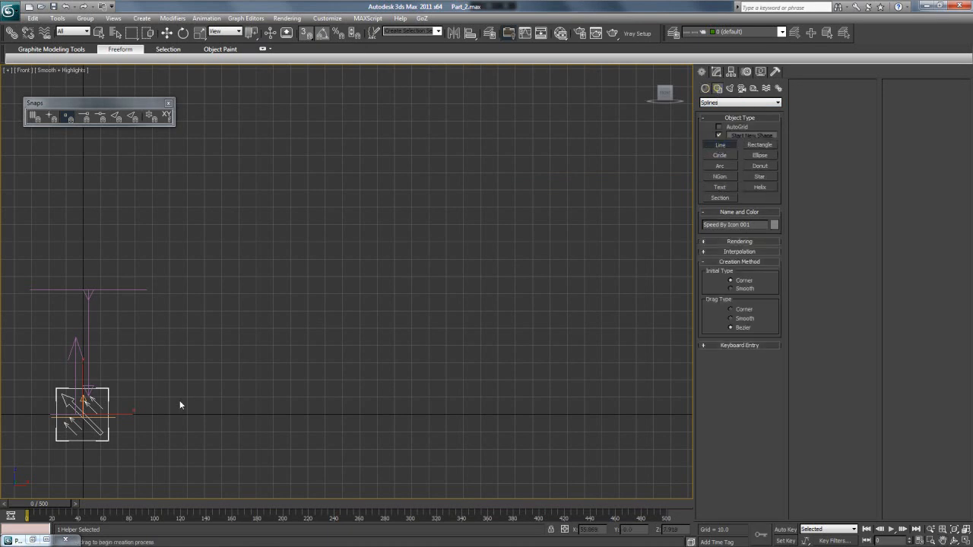
{"action": "left_click", "coordinate": [134, 414]}
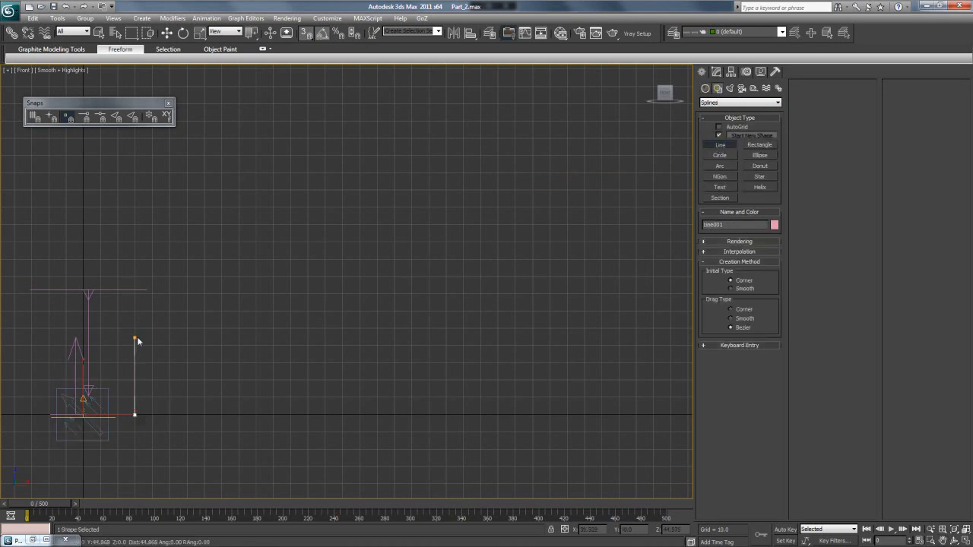
{"action": "left_click", "coordinate": [134, 310]}
{"action": "left_click", "coordinate": [197, 310]}
{"action": "left_click", "coordinate": [272, 310]}
{"action": "left_click", "coordinate": [273, 240]}
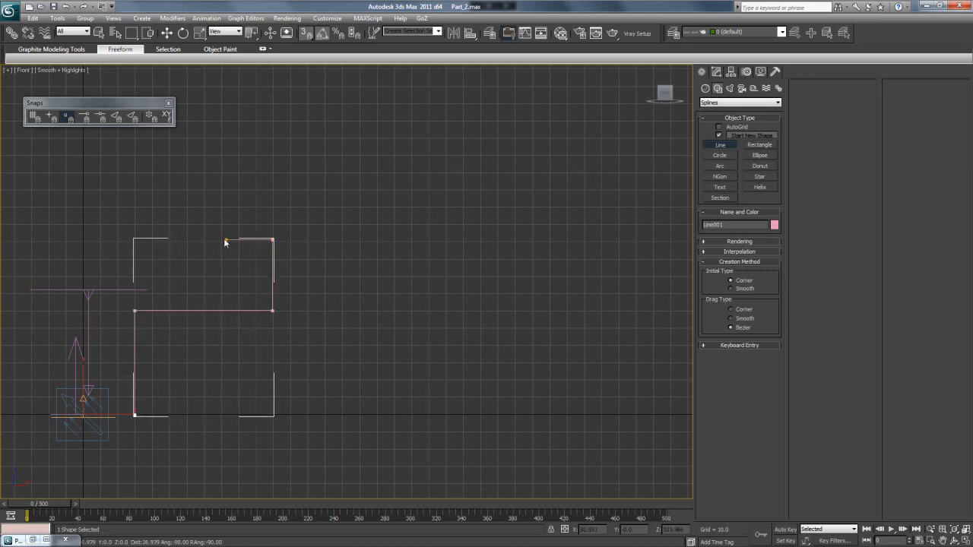
{"action": "left_click", "coordinate": [207, 240]}
{"action": "left_click", "coordinate": [208, 191]}
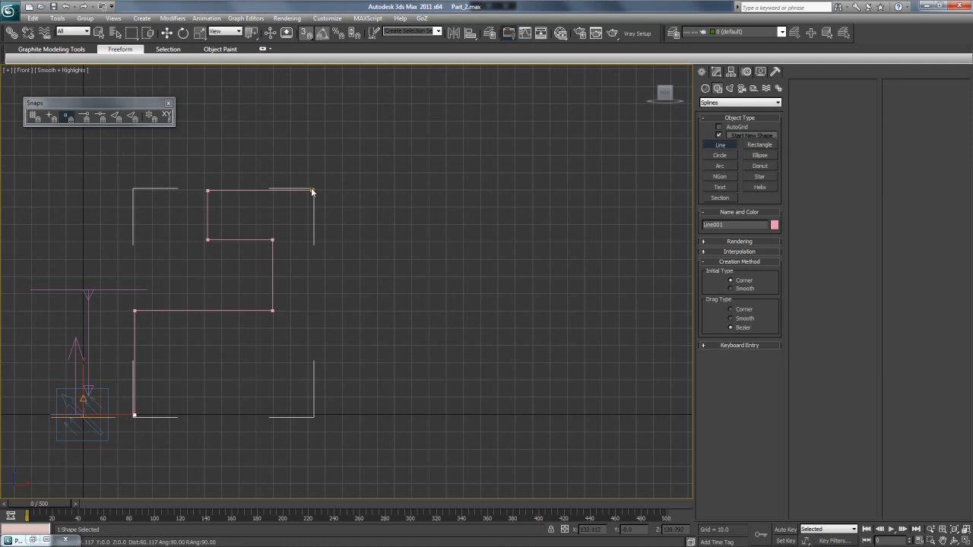
{"action": "left_click", "coordinate": [345, 191]}
{"action": "left_click", "coordinate": [344, 259]}
{"action": "left_click", "coordinate": [434, 260]}
{"action": "left_click", "coordinate": [435, 311]}
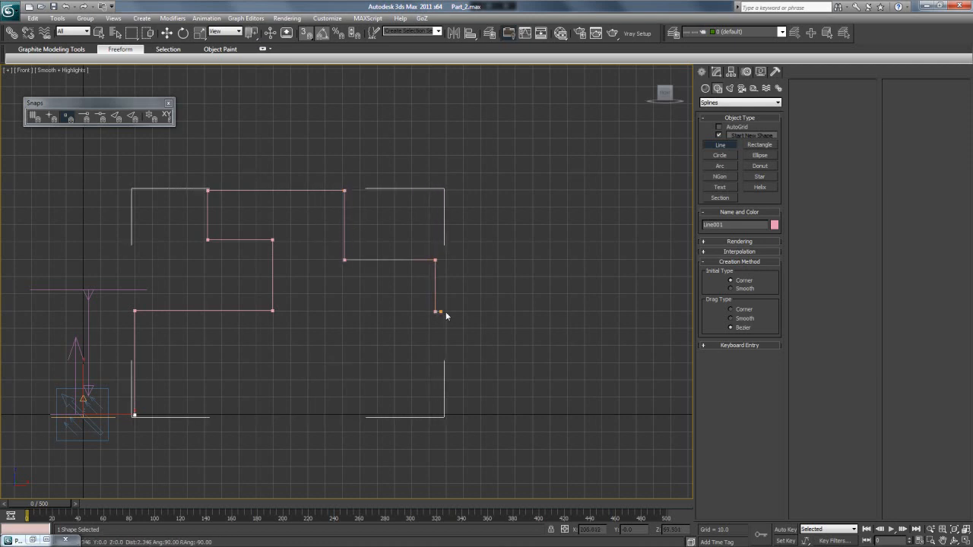
{"action": "left_click", "coordinate": [534, 312]}
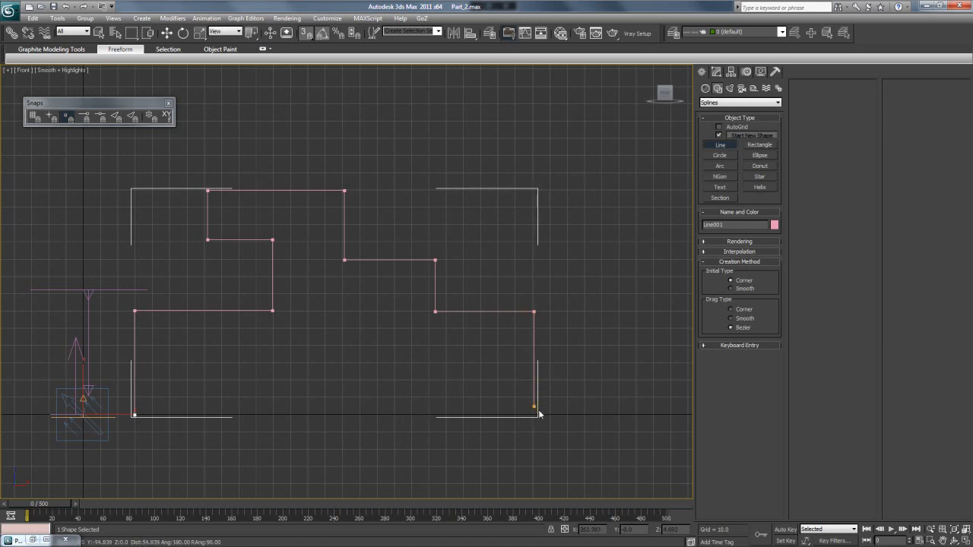
{"action": "right_click", "coordinate": [536, 454]}
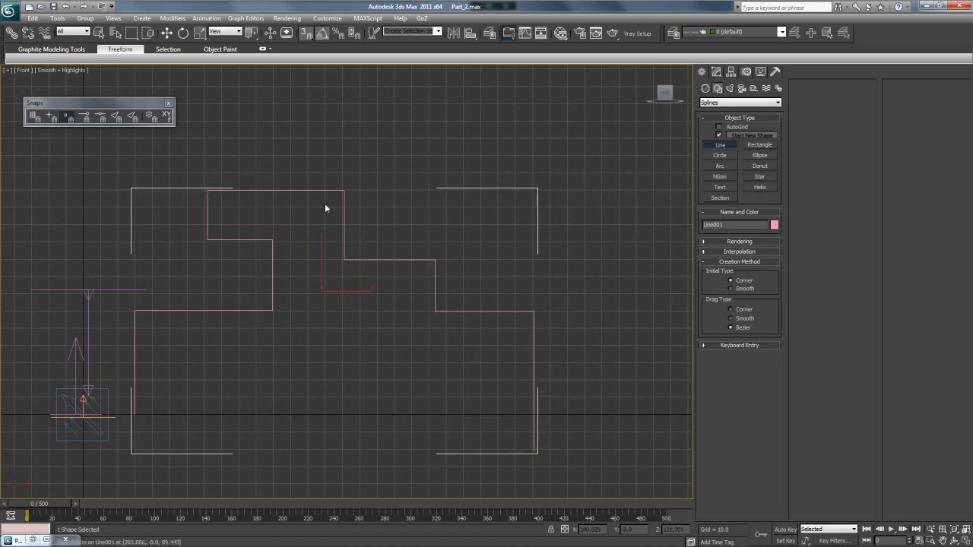
{"action": "left_click", "coordinate": [167, 33]}
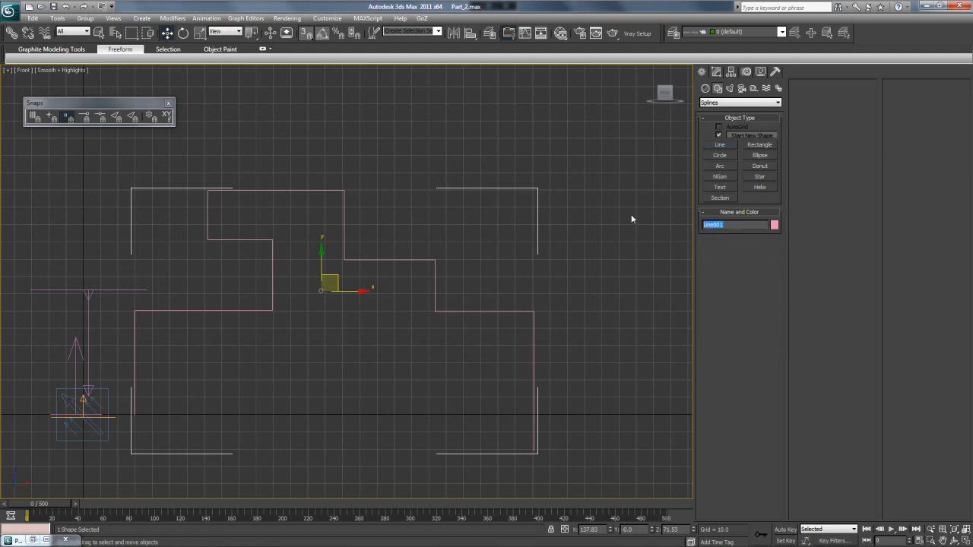
Name the stepped spline Path and deselect it
{"action": "key", "text": "Caps_Lock"}
{"action": "type", "text": "Path"}
{"action": "left_click", "coordinate": [244, 141]}
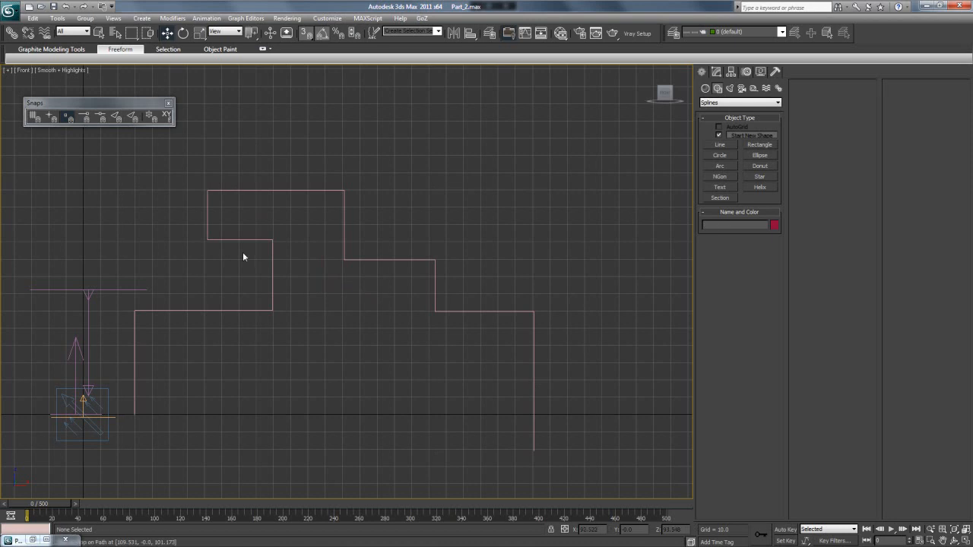
Rename the Speed By Icon helper as FX_Speed_by_Icon
{"action": "left_click", "coordinate": [107, 392]}
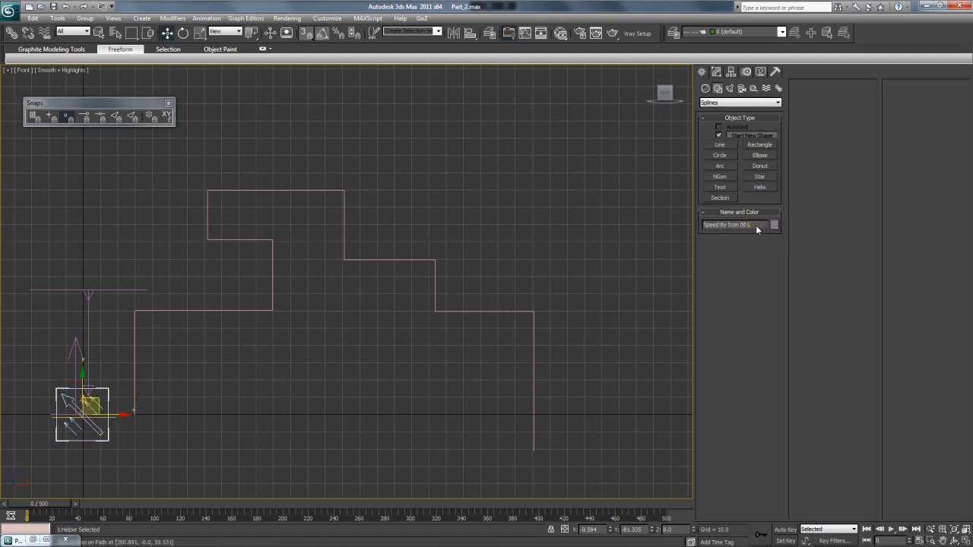
{"action": "key", "text": "Caps_Lock"}
{"action": "type", "text": "FX_"}
{"action": "key", "text": "Caps_Lock"}
{"action": "type", "text": "Speed_by_Icon"}
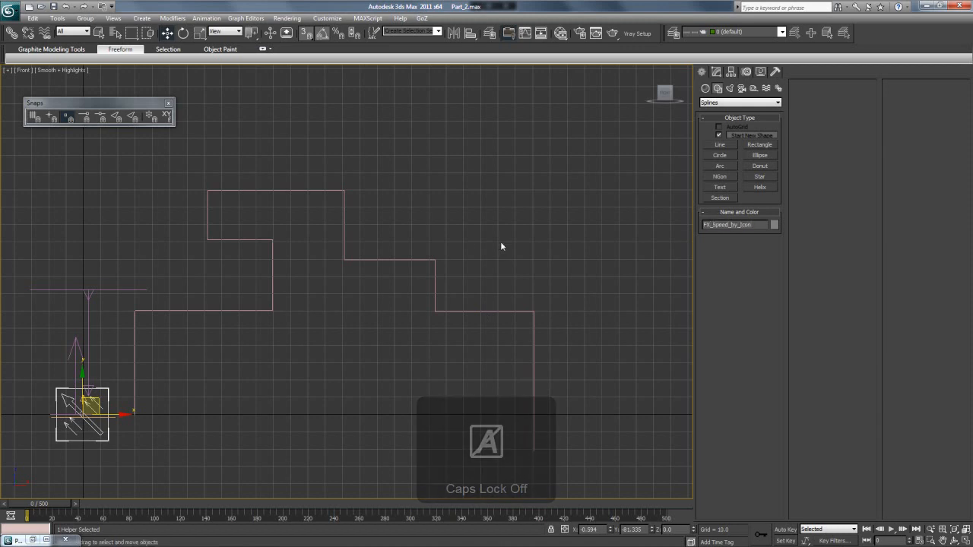
Move the FX_Speed_by_Icon helper clear of the emitter and attach it to the Path spline with a Path Constraint
{"action": "left_click_drag", "start_coordinate": [101, 408], "coordinate": [127, 213]}
{"action": "left_click", "coordinate": [206, 18]}
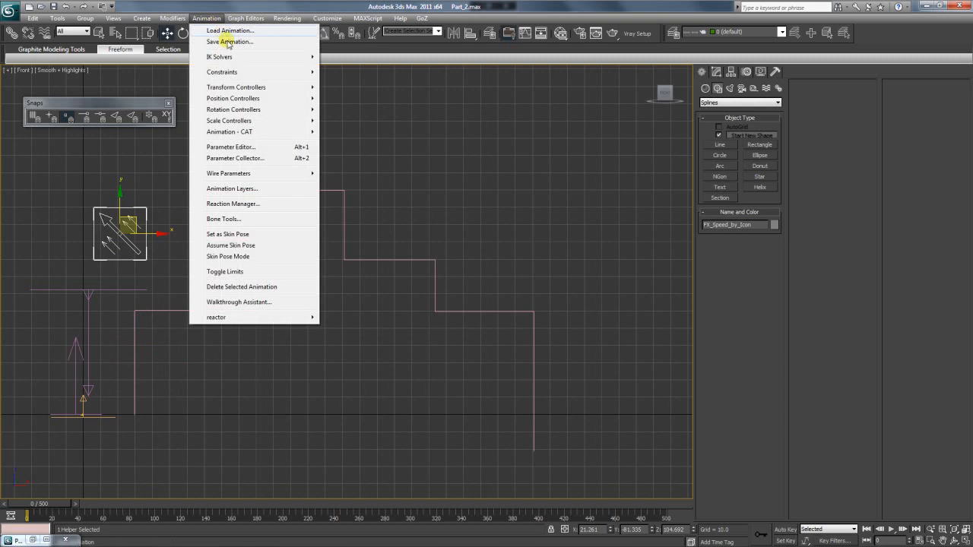
{"action": "mouse_move", "coordinate": [244, 71]}
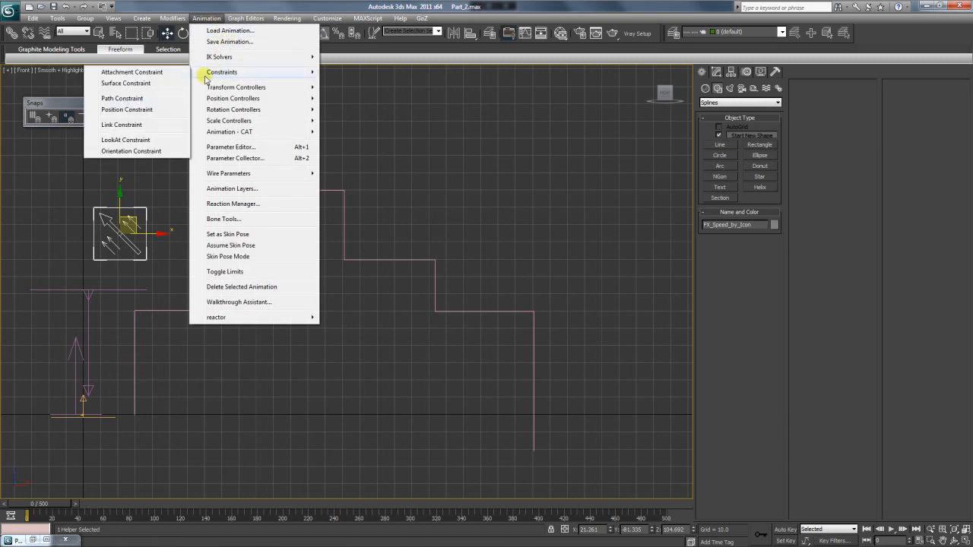
{"action": "left_click", "coordinate": [136, 98]}
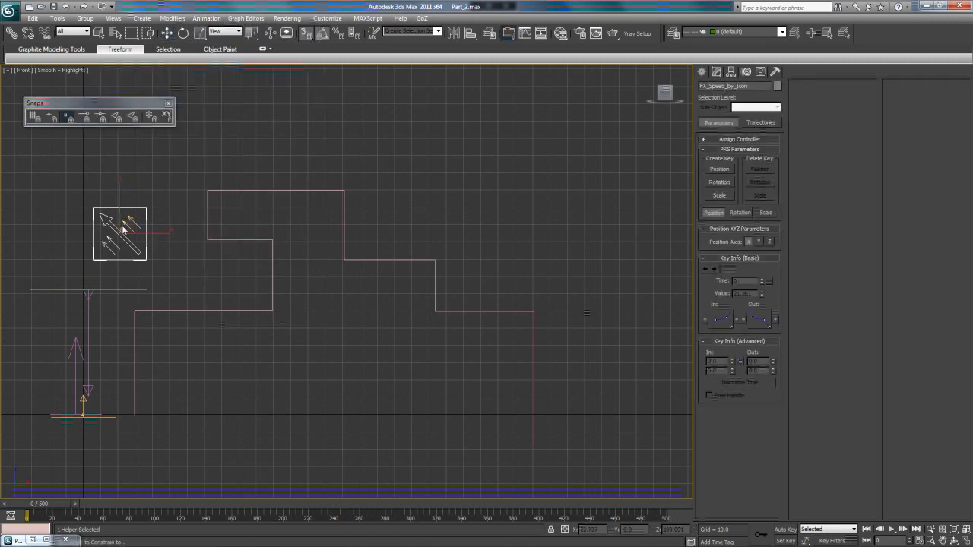
{"action": "left_click", "coordinate": [180, 312]}
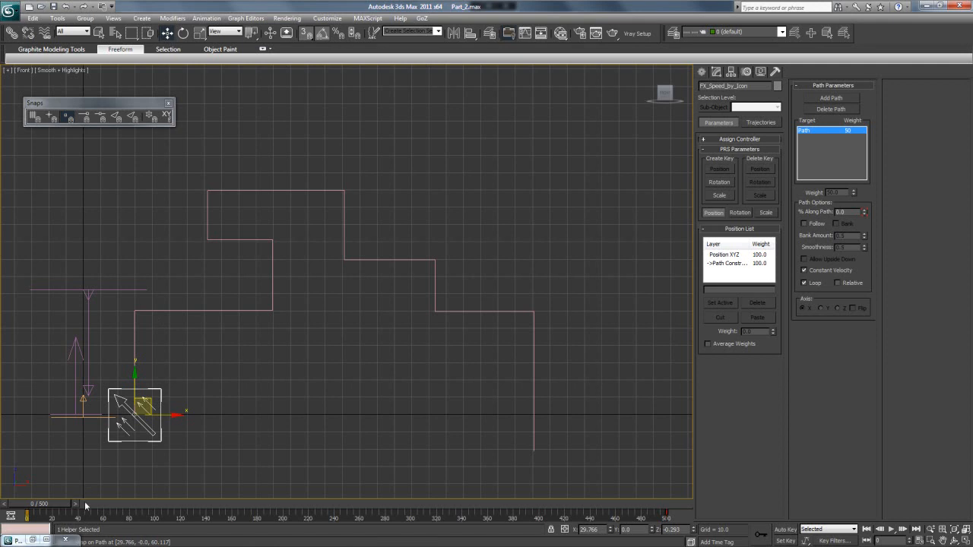
Scrub the animation to frame 500 to examine how the particle trails follow the helper's motion along the path
{"action": "left_click_drag", "start_coordinate": [57, 506], "coordinate": [548, 518]}
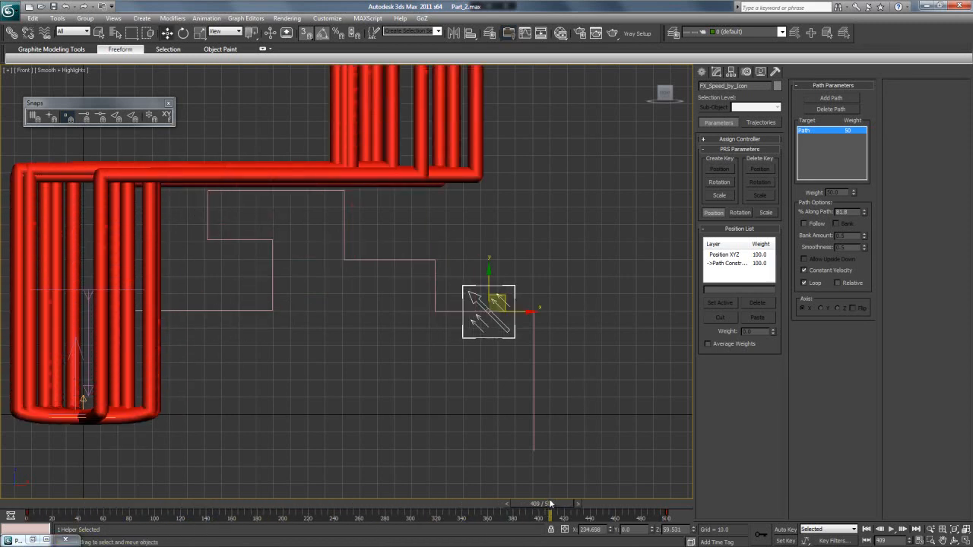
{"action": "scroll", "coordinate": [422, 372], "scroll_direction": "down", "scroll_amount": 6}
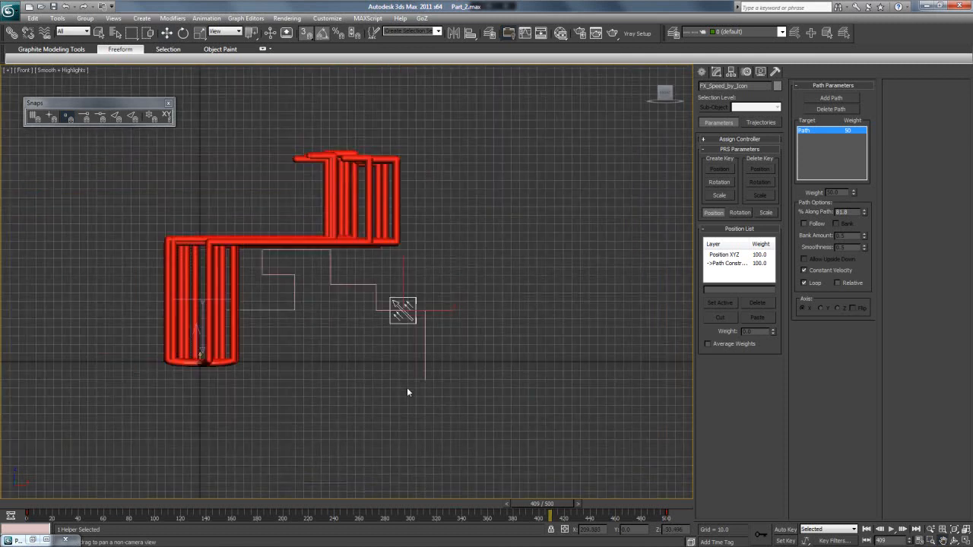
{"action": "left_click_drag", "start_coordinate": [530, 510], "coordinate": [672, 520]}
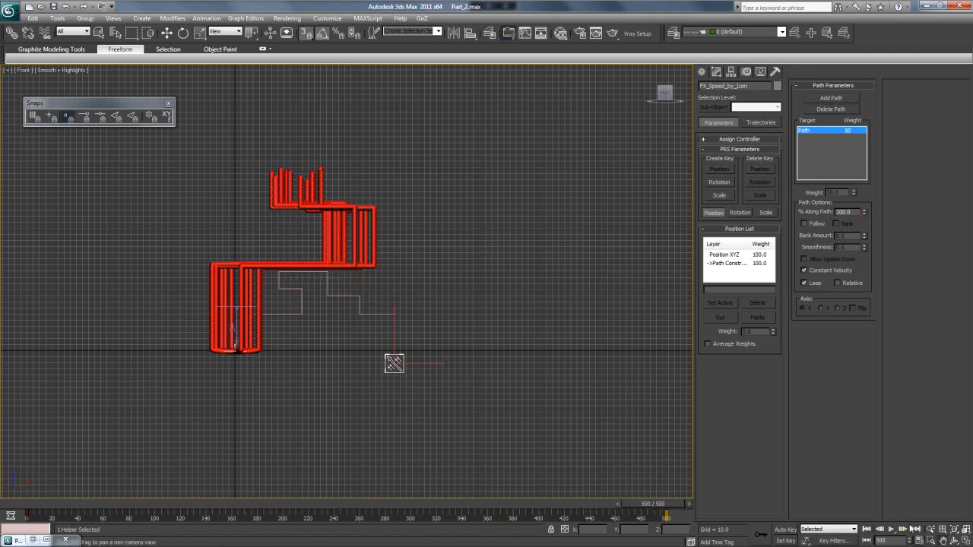
Set the animation's end time to 100 frames
{"action": "left_click", "coordinate": [918, 541]}
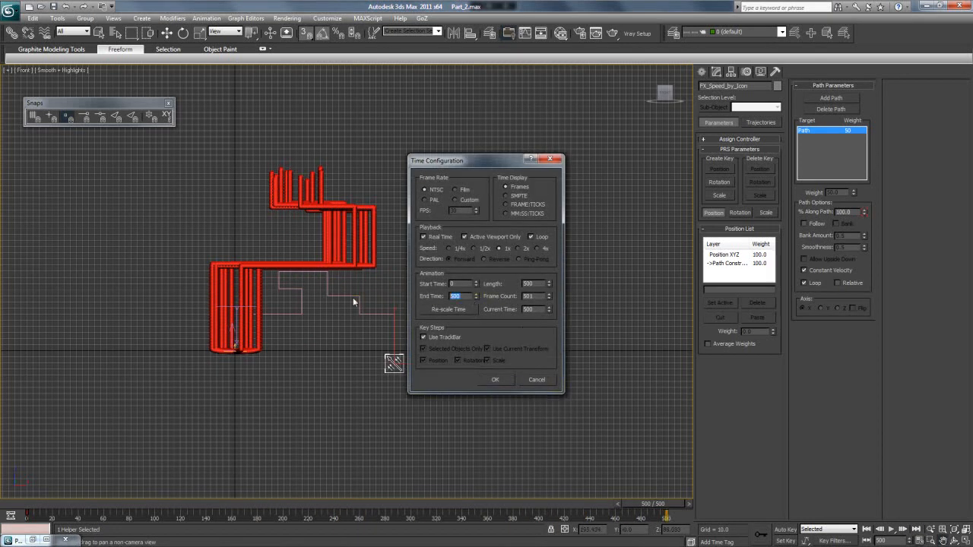
{"action": "type", "text": "100"}
{"action": "key", "text": "Return"}
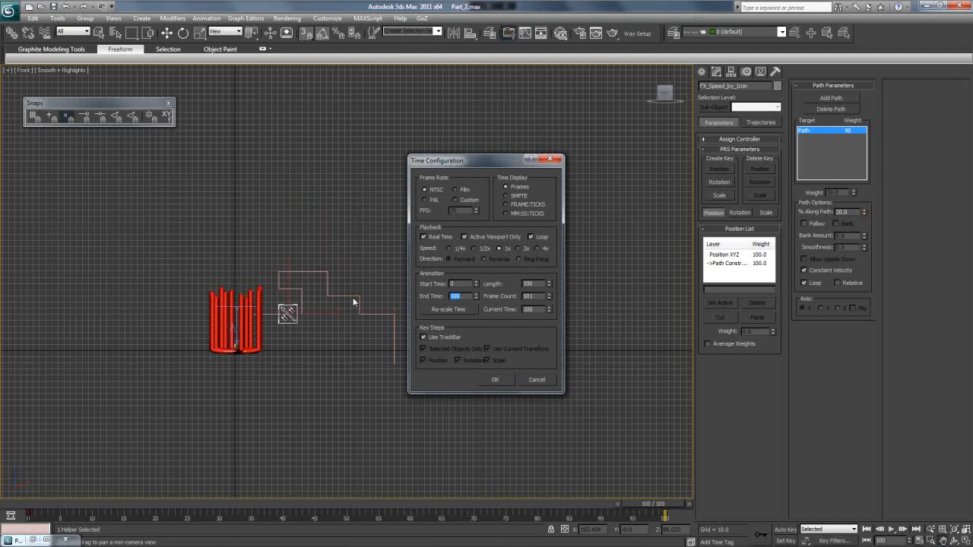
{"action": "left_click", "coordinate": [491, 379]}
Set the animation's end time to 1000 frames in the time configuration
{"action": "left_click", "coordinate": [918, 541]}
{"action": "type", "text": "1000"}
{"action": "key", "text": "Return"}
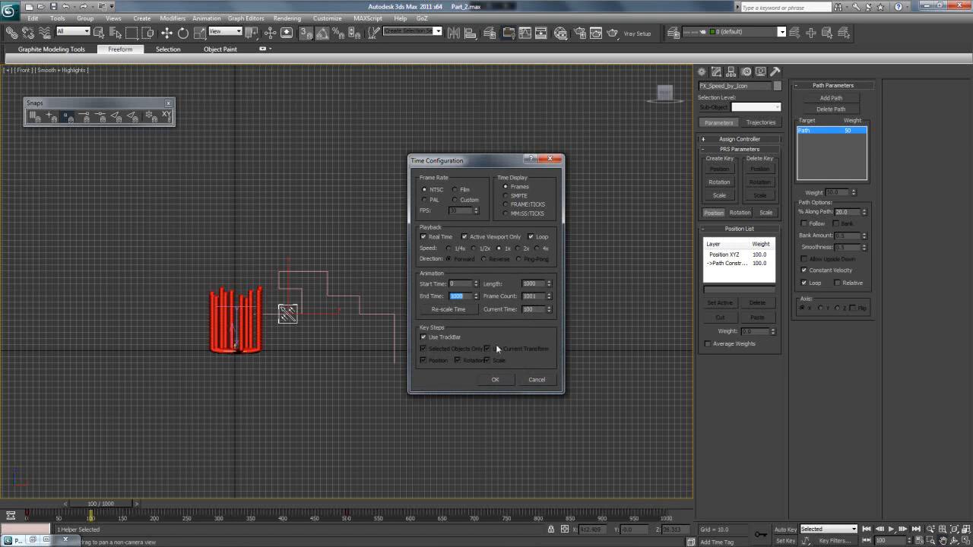
{"action": "left_click", "coordinate": [495, 379]}
Scrub through the extended animation to frame 1000 to check the full shape of the particle trails
{"action": "left_click_drag", "start_coordinate": [122, 504], "coordinate": [732, 530]}
{"action": "left_click_drag", "start_coordinate": [460, 504], "coordinate": [495, 517]}
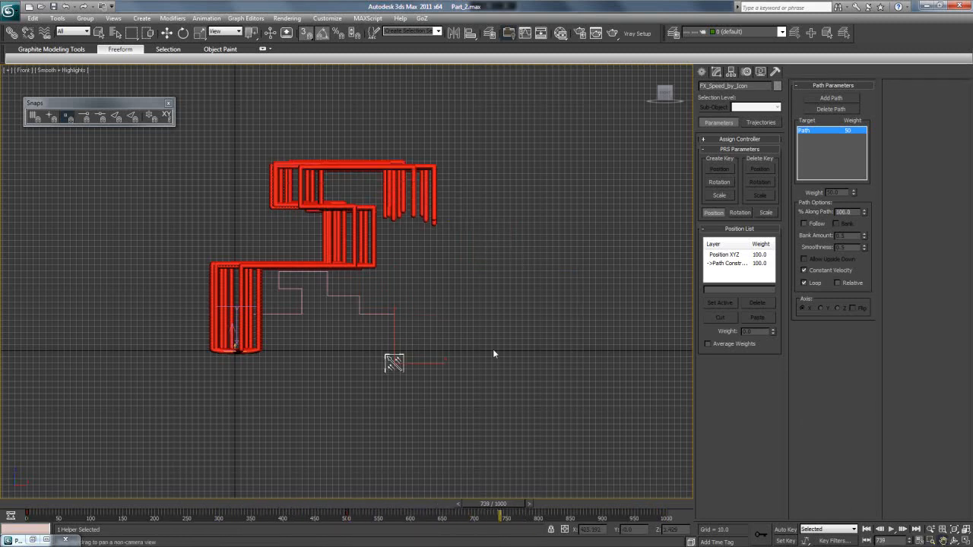
{"action": "scroll", "coordinate": [495, 354], "scroll_direction": "up", "scroll_amount": 4}
{"action": "scroll", "coordinate": [408, 343], "scroll_direction": "down", "scroll_amount": 3}
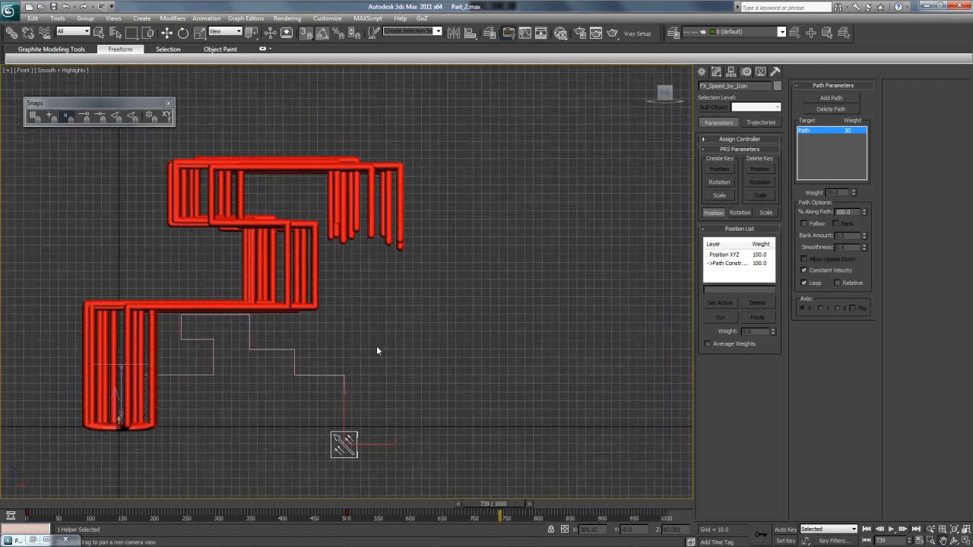
{"action": "left_click_drag", "start_coordinate": [84, 505], "coordinate": [660, 514]}
{"action": "left_click_drag", "start_coordinate": [496, 501], "coordinate": [649, 517]}
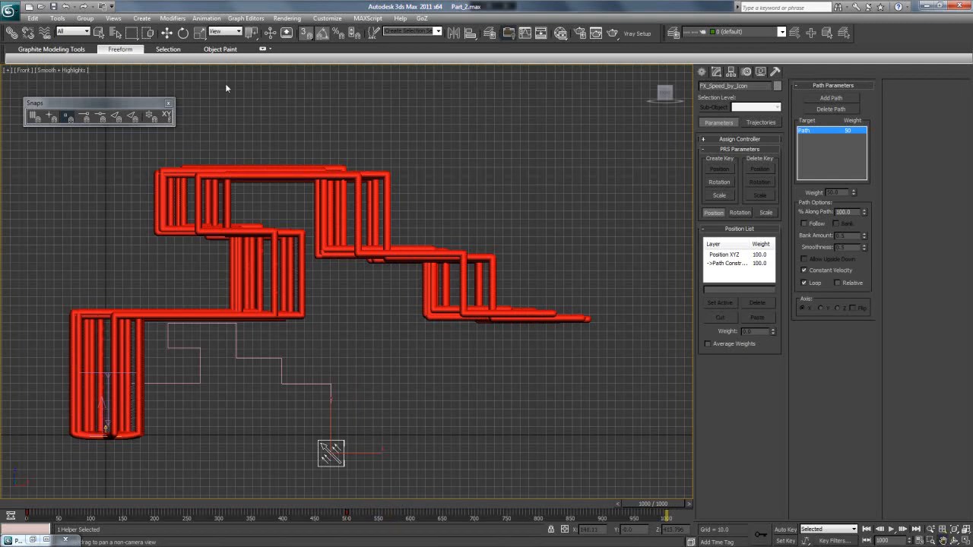
Open Particle View for the FX_Emitter source and select the FX_Speed_by_Icon operator in Event 001
{"action": "key", "text": "w"}
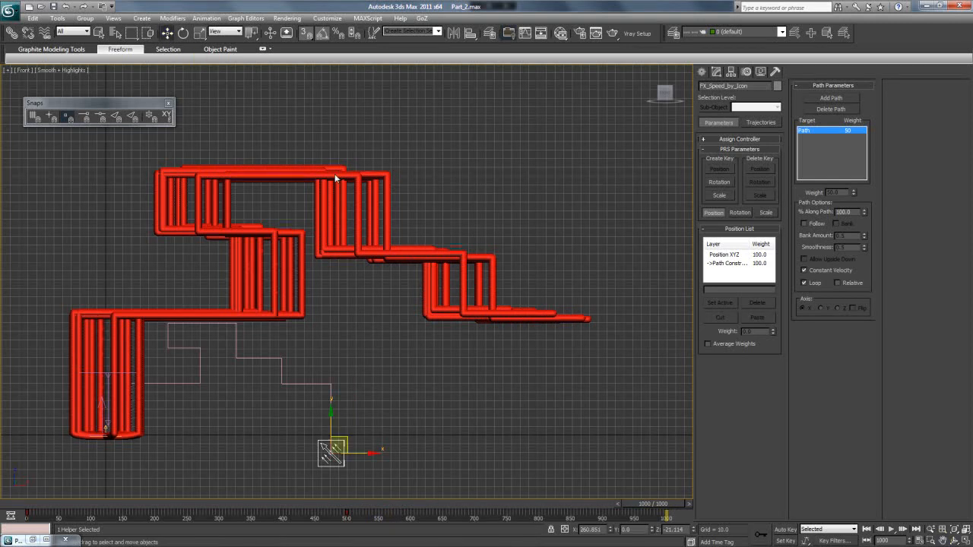
{"action": "left_click", "coordinate": [106, 431]}
{"action": "left_click", "coordinate": [716, 72]}
{"action": "left_click", "coordinate": [738, 255]}
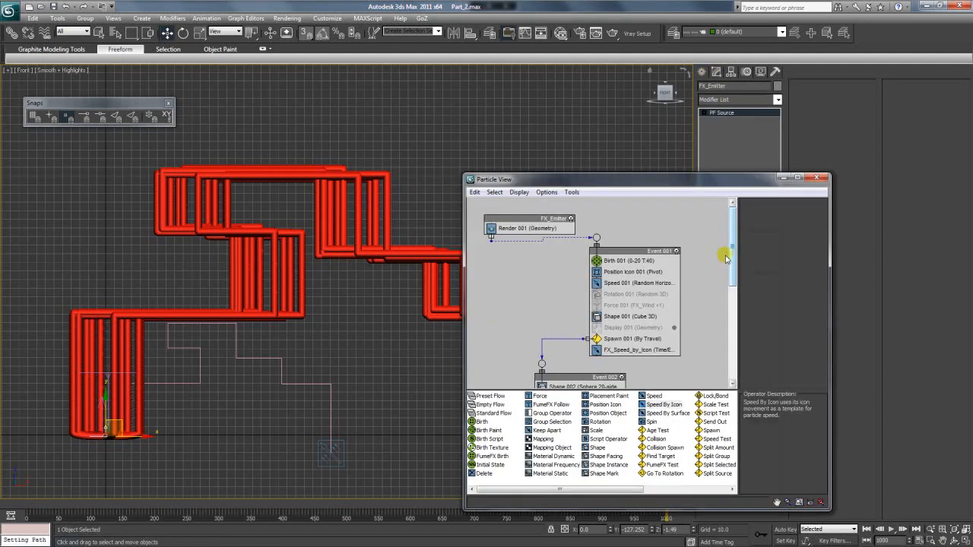
{"action": "left_click_drag", "start_coordinate": [590, 186], "coordinate": [654, 113]}
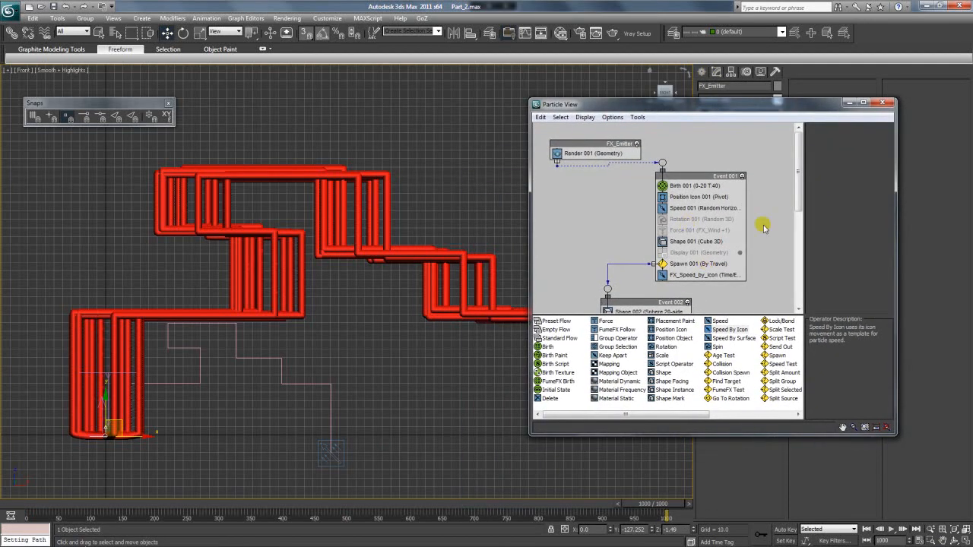
{"action": "left_click_drag", "start_coordinate": [798, 200], "coordinate": [796, 218]}
{"action": "left_click", "coordinate": [684, 232]}
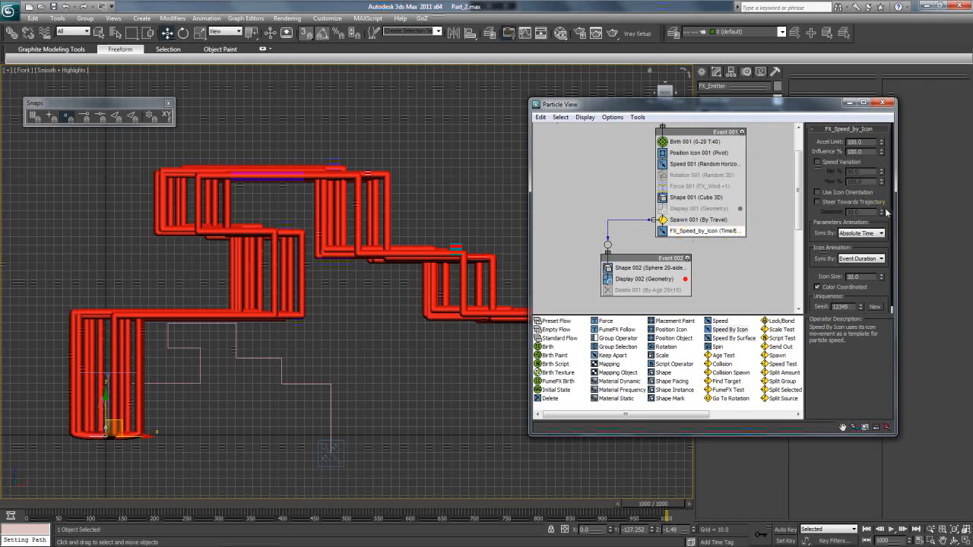
{"action": "left_click_drag", "start_coordinate": [742, 114], "coordinate": [726, 123]}
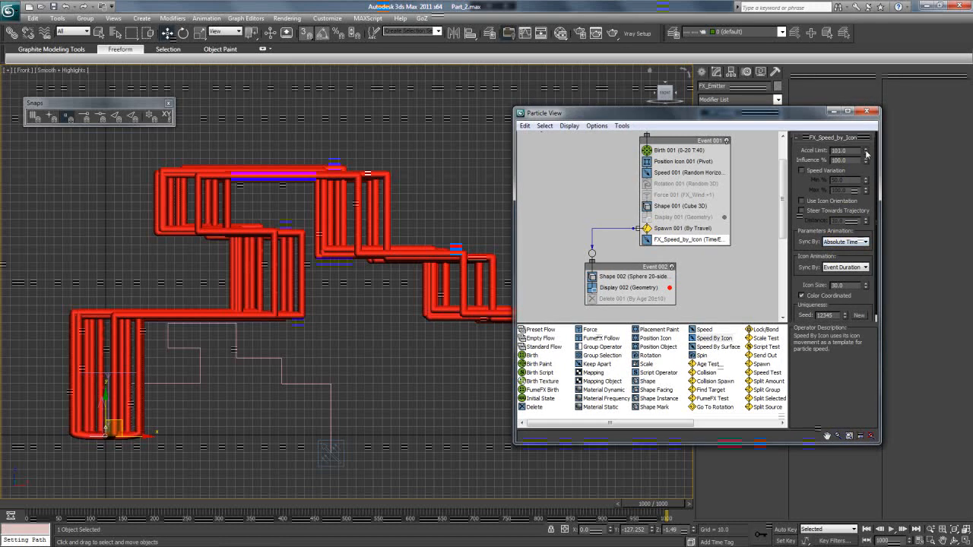
Try FX_Speed_by_Icon with an Accel Limit of 0 and of 50, scrubbing to frame 669 to compare the trails
{"action": "left_click_drag", "start_coordinate": [869, 174], "coordinate": [869, 221]}
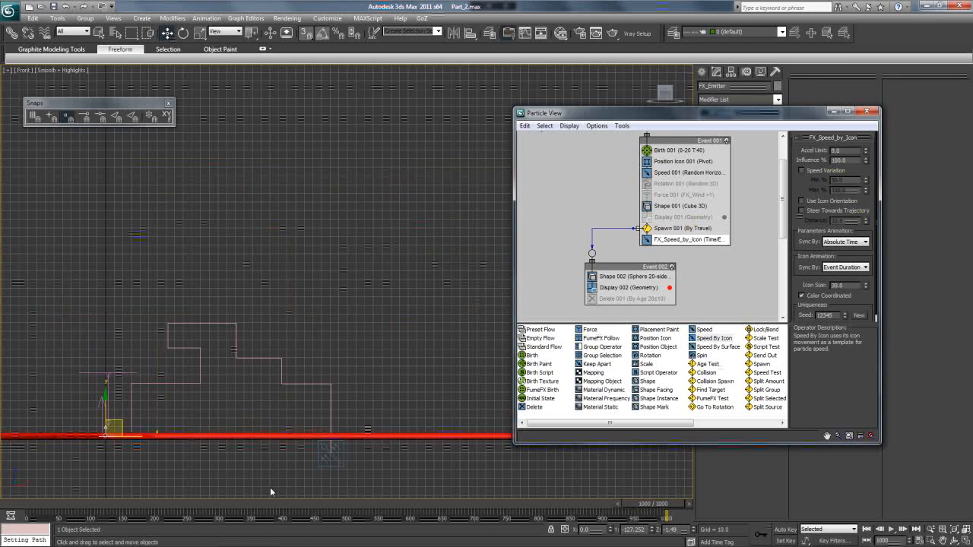
{"action": "left_click_drag", "start_coordinate": [90, 509], "coordinate": [298, 506]}
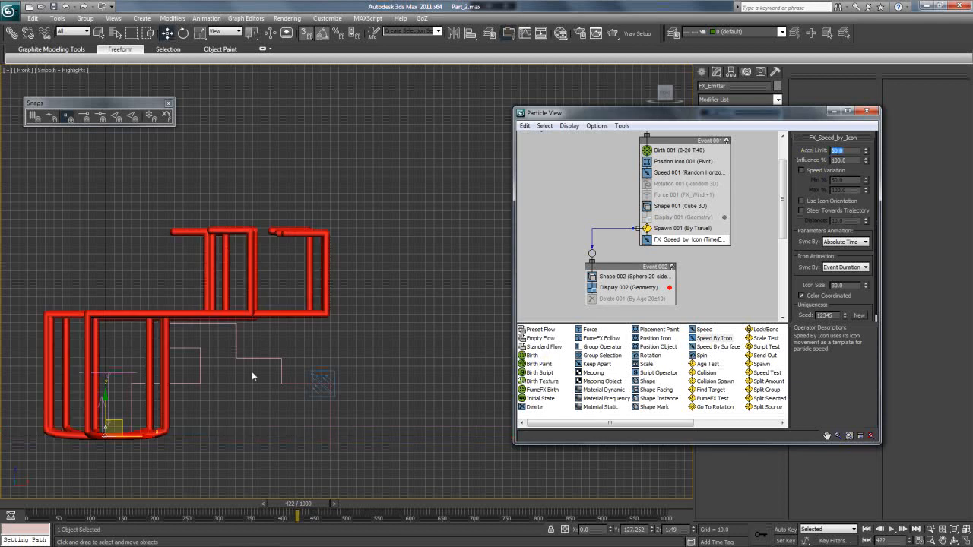
{"action": "left_click_drag", "start_coordinate": [93, 503], "coordinate": [459, 477]}
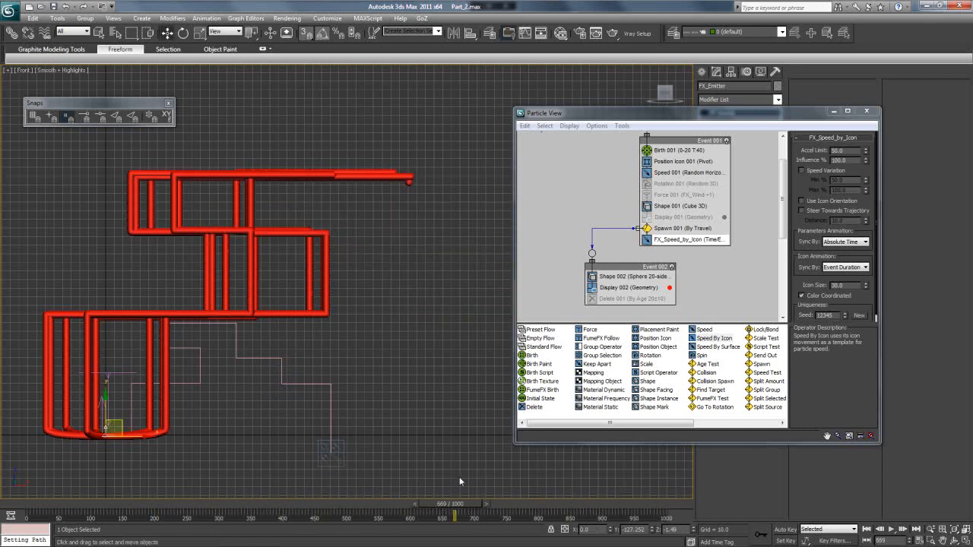
Set the Accel Limit of FX_Speed_by_Icon to 200 and scrub to frame 713 to check the trails
{"action": "left_click", "coordinate": [850, 152]}
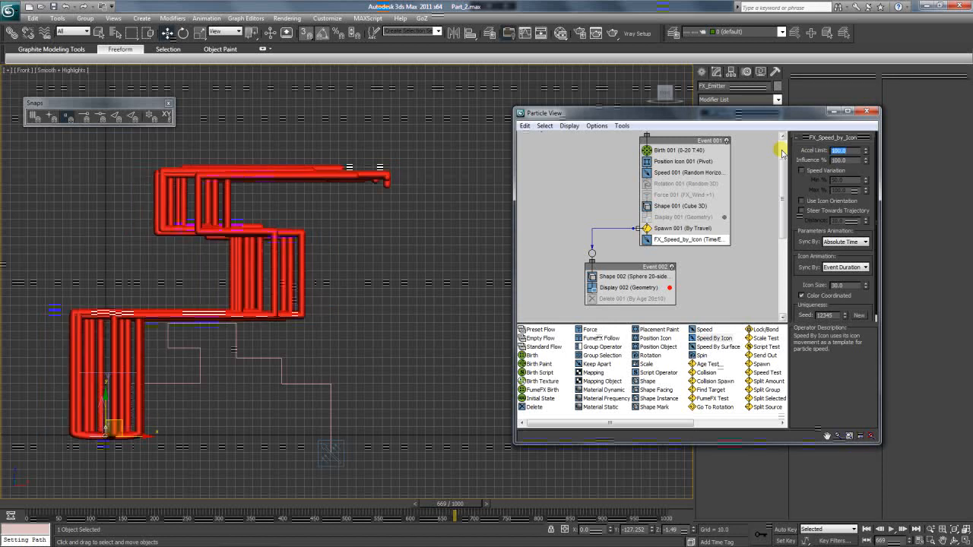
{"action": "type", "text": "200"}
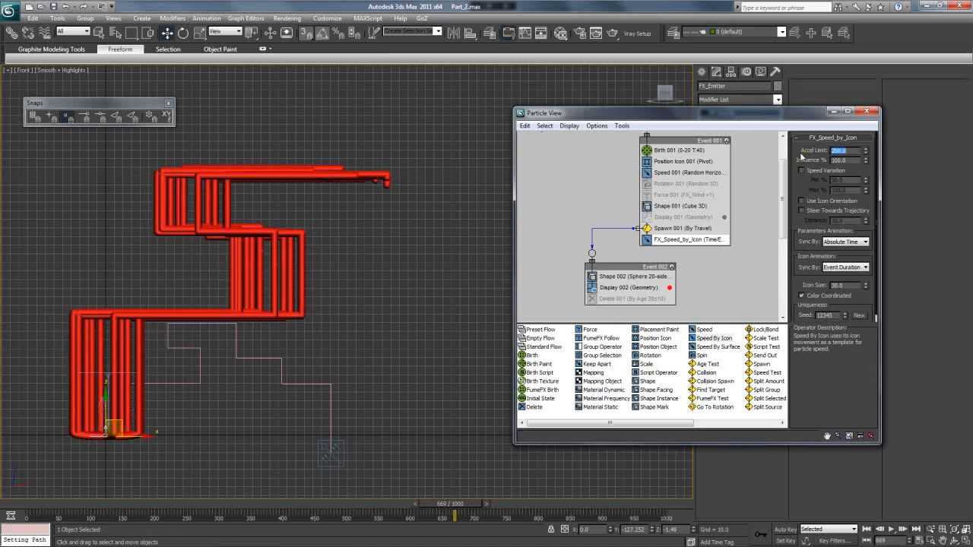
{"action": "key", "text": "Return"}
{"action": "left_click_drag", "start_coordinate": [90, 503], "coordinate": [481, 479]}
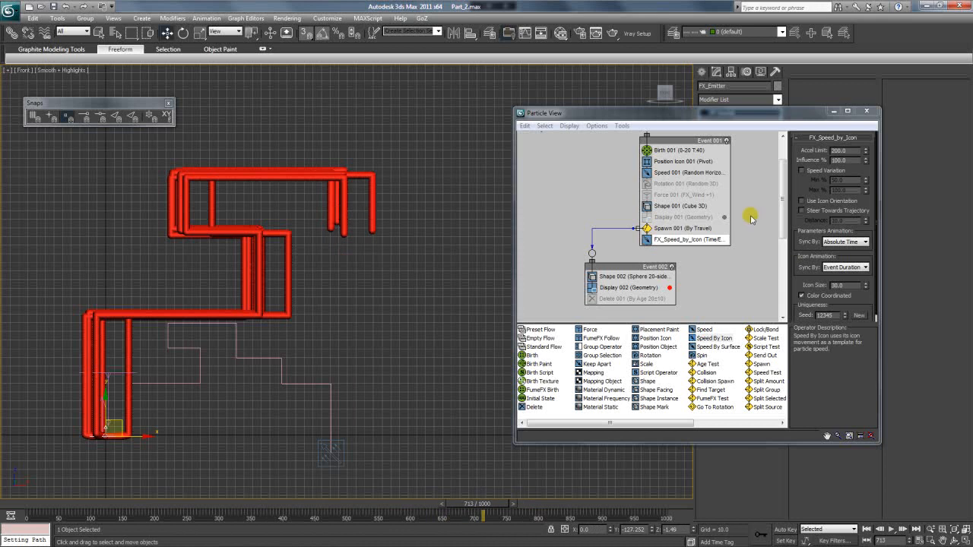
Switch Speed Variation on and back off in FX_Speed_by_Icon, scrubbing the animation to compare the trails
{"action": "left_click", "coordinate": [818, 172]}
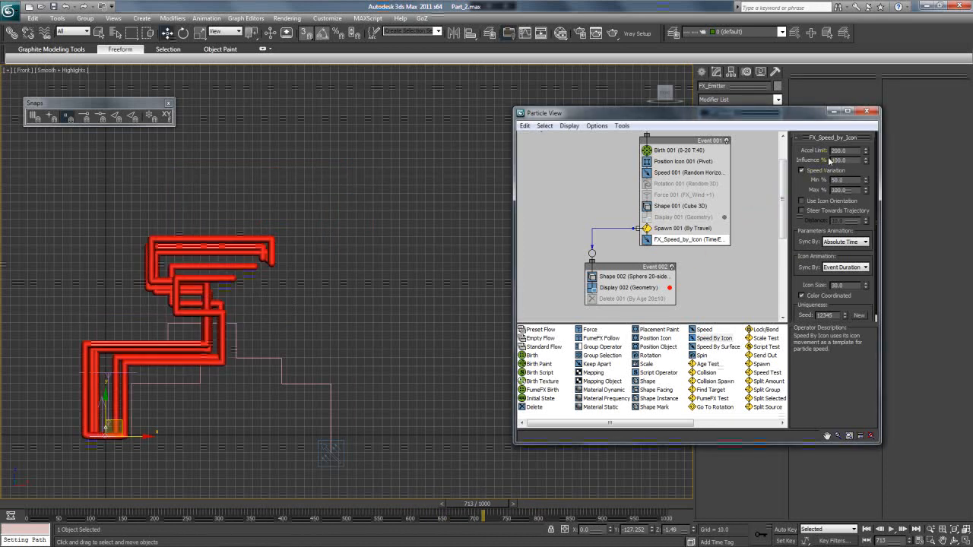
{"action": "left_click_drag", "start_coordinate": [160, 508], "coordinate": [360, 507]}
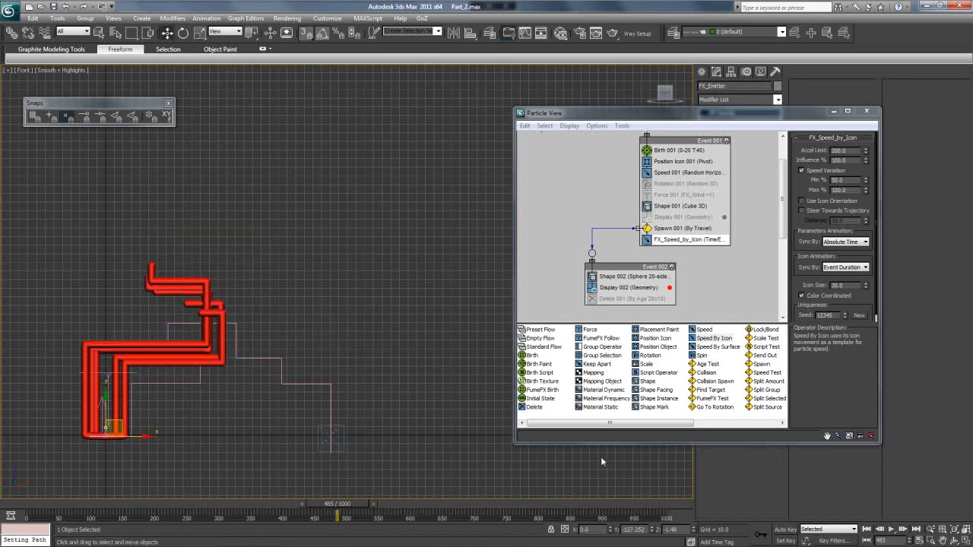
{"action": "left_click", "coordinate": [804, 171]}
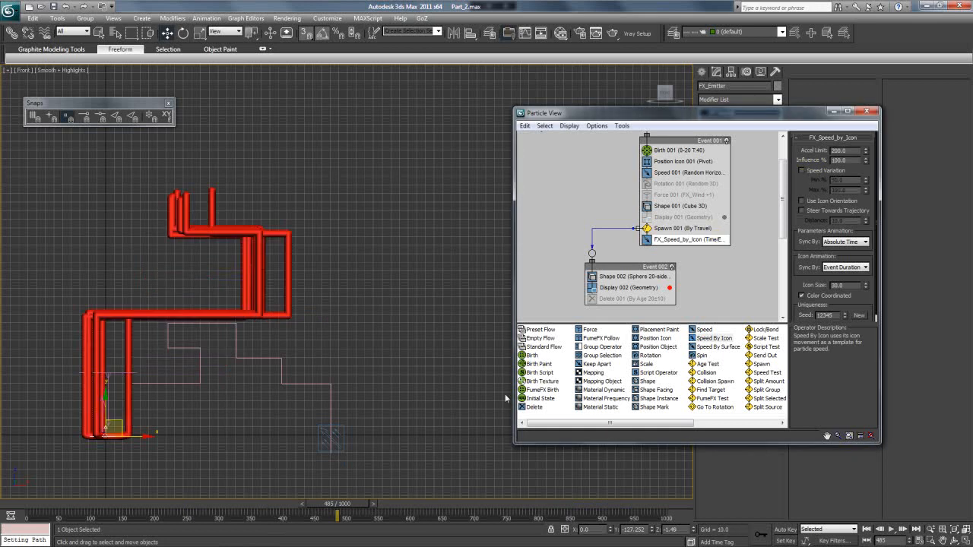
{"action": "left_click_drag", "start_coordinate": [337, 510], "coordinate": [138, 511]}
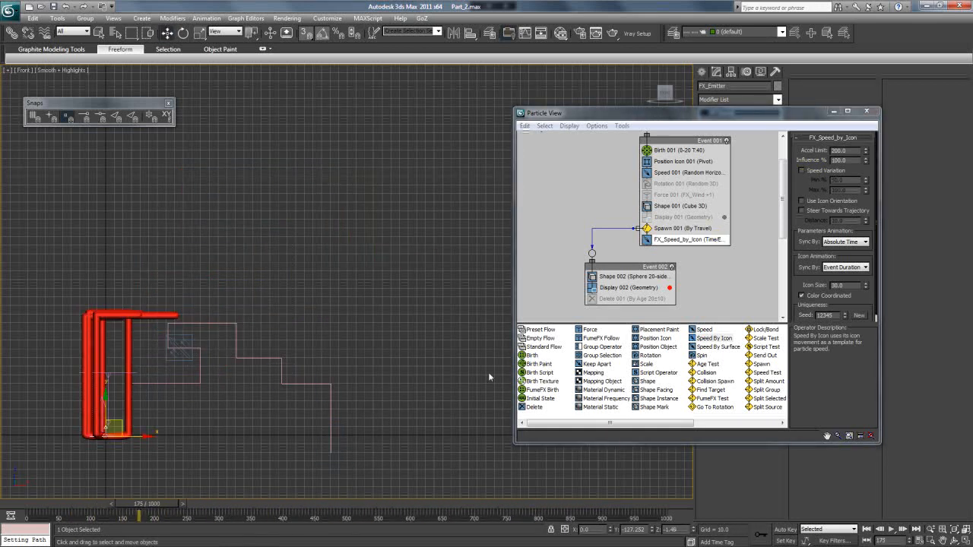
Enable Speed Variation, check the trails at frame 616, and set the minimum variation to 10%
{"action": "left_click", "coordinate": [803, 171]}
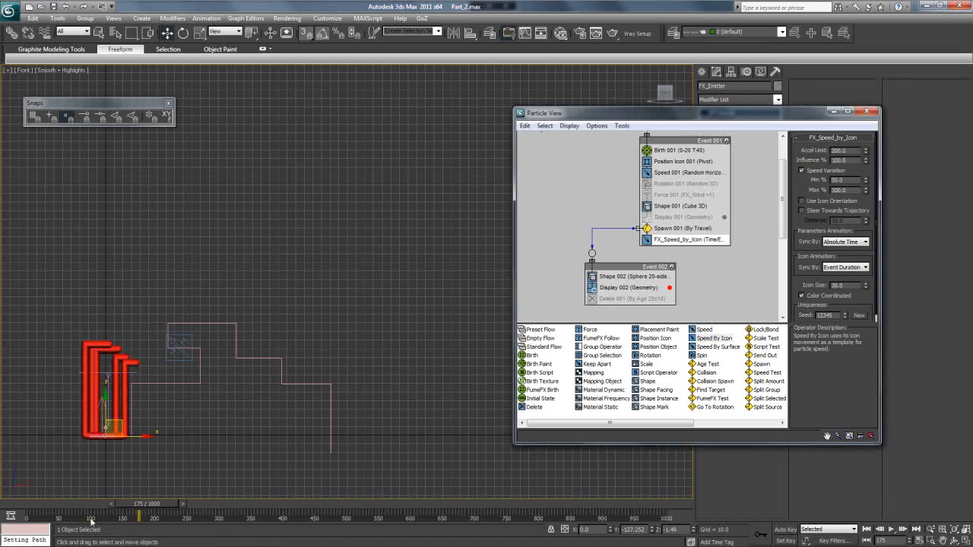
{"action": "left_click_drag", "start_coordinate": [128, 507], "coordinate": [398, 507]}
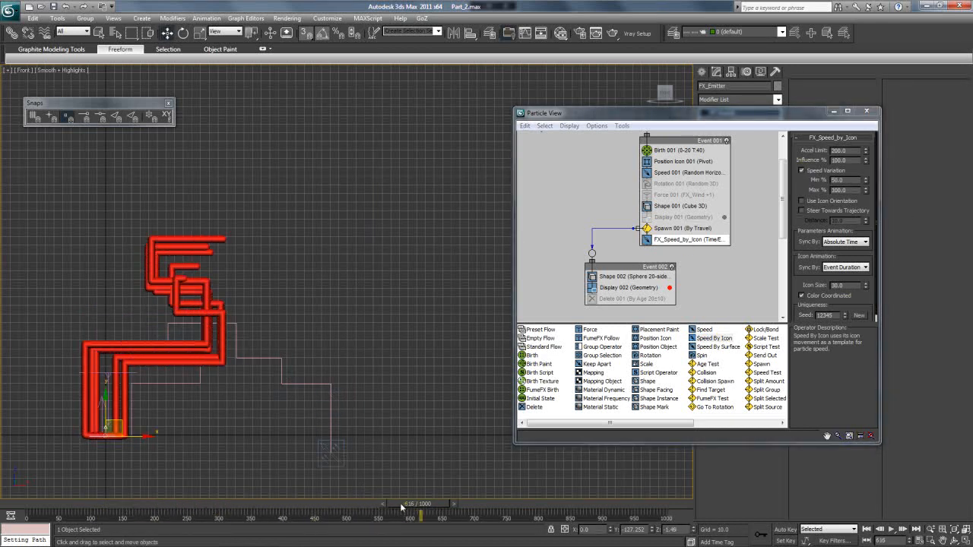
{"action": "left_click", "coordinate": [866, 182]}
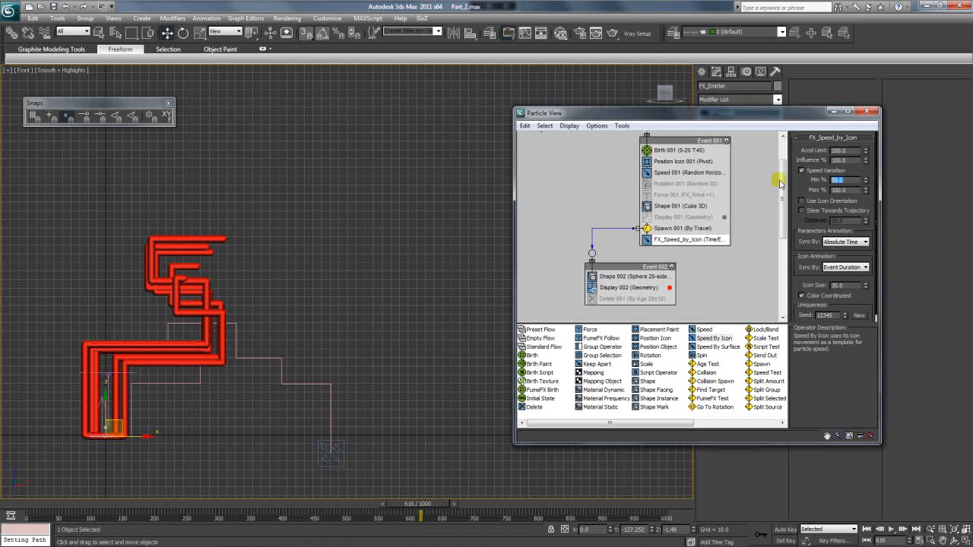
{"action": "key", "text": "Return"}
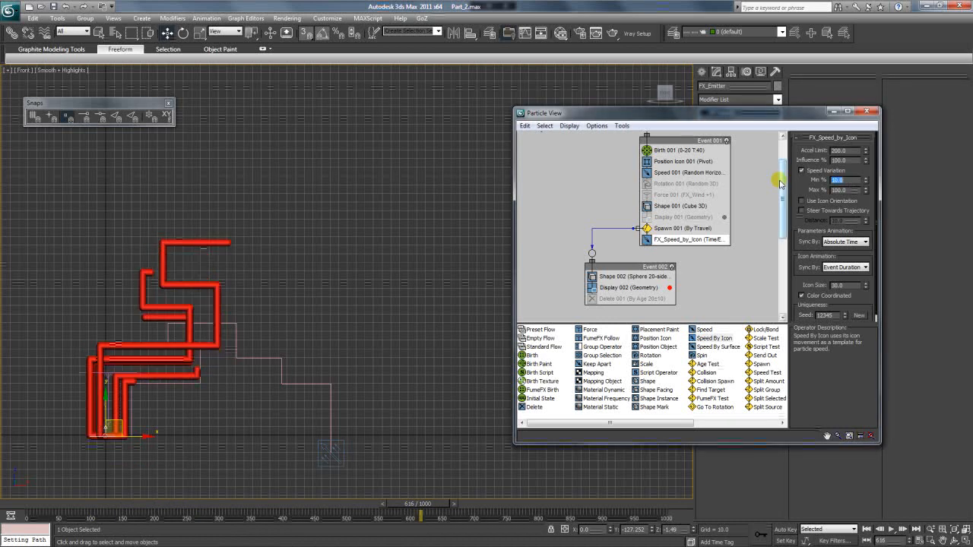
Scrub the animation to frames 669 and 837 to examine how the trails spread with the 10% minimum variation
{"action": "left_click_drag", "start_coordinate": [98, 502], "coordinate": [446, 493]}
{"action": "key", "text": "w"}
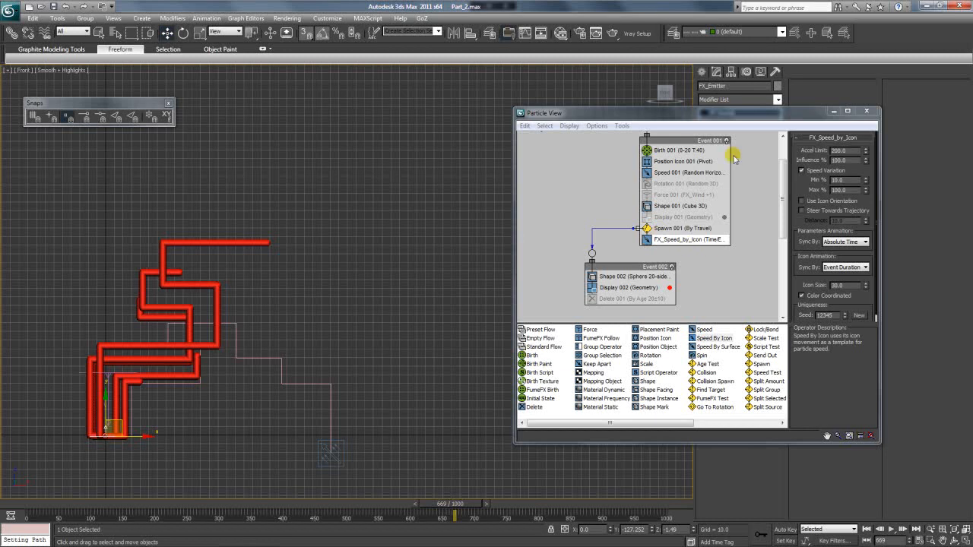
{"action": "left_click_drag", "start_coordinate": [664, 115], "coordinate": [629, 108]}
{"action": "left_click_drag", "start_coordinate": [126, 513], "coordinate": [567, 500]}
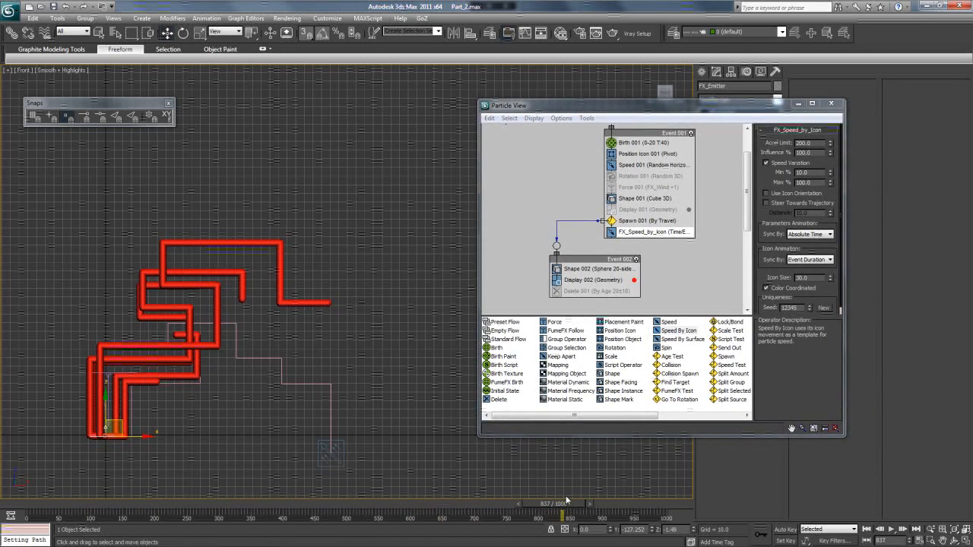
Set the maximum speed variation of FX_Speed_by_Icon to 50%, then play and scrub the animation to frame 210 to check the trails
{"action": "left_click", "coordinate": [814, 184]}
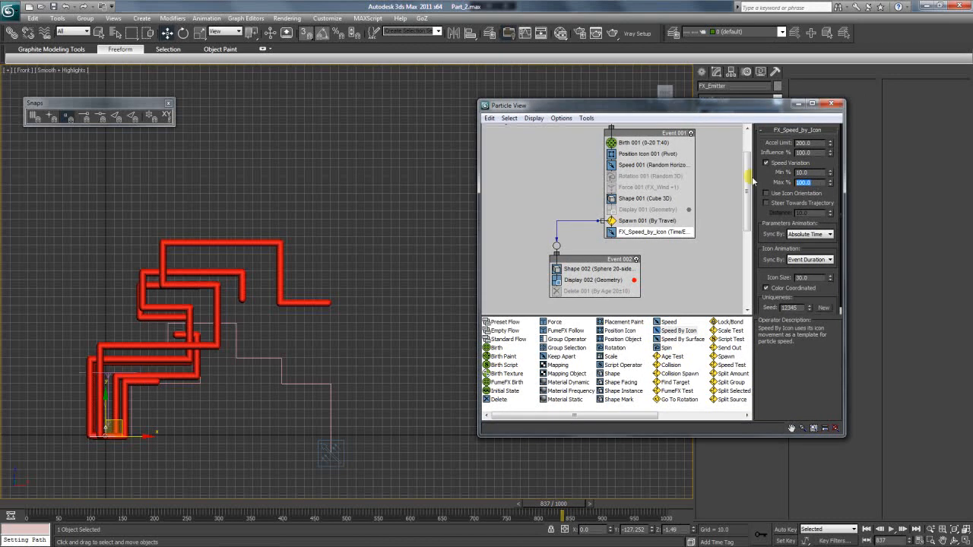
{"action": "mouse_move", "coordinate": [106, 508]}
{"action": "left_mouse_down"}
{"action": "mouse_move", "coordinate": [42, 504]}
{"action": "mouse_move", "coordinate": [89, 504]}
{"action": "left_mouse_up"}
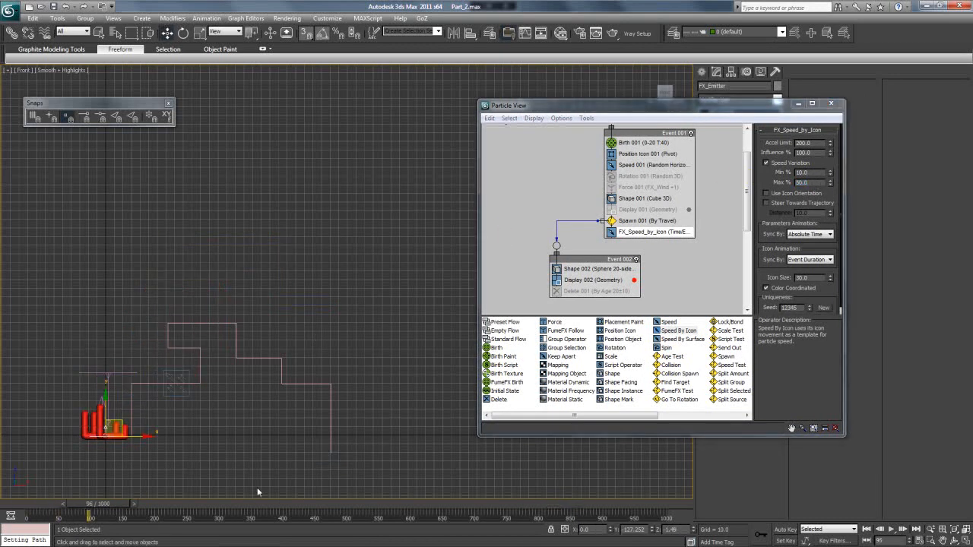
{"action": "left_click", "coordinate": [897, 530]}
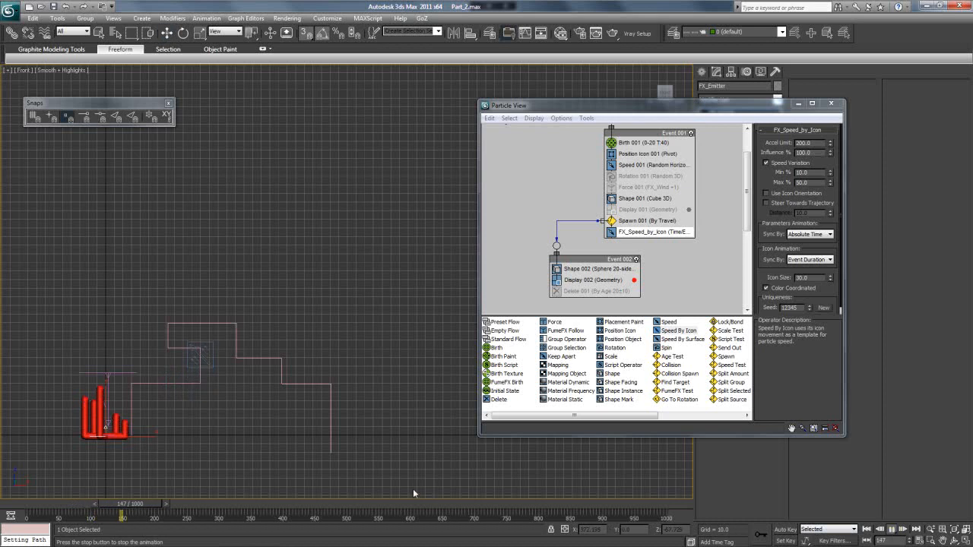
{"action": "left_click_drag", "start_coordinate": [154, 504], "coordinate": [506, 506]}
{"action": "left_click_drag", "start_coordinate": [429, 505], "coordinate": [160, 505]}
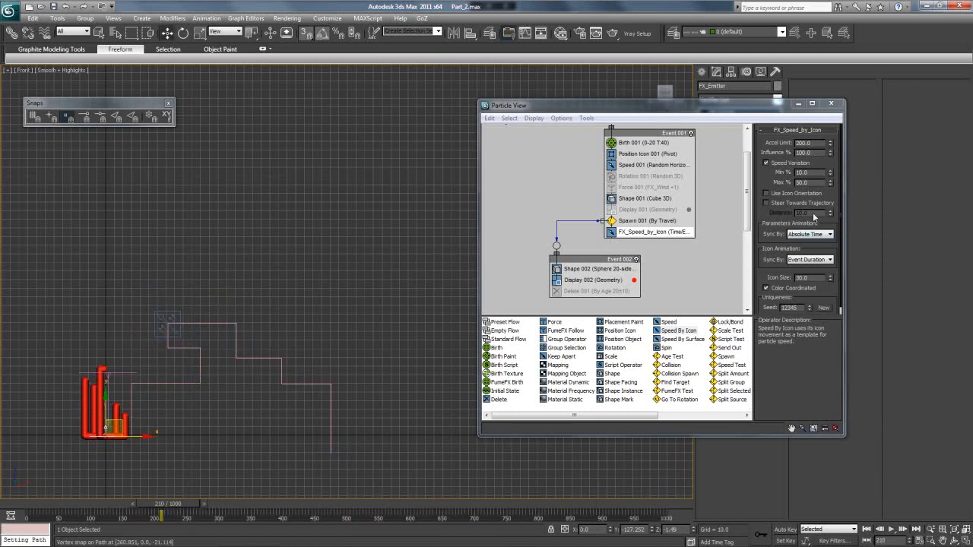
Try a speed variation of 50% minimum and 100% maximum, playing the animation and scrubbing to frame 93 to compare the trails
{"action": "double_click", "coordinate": [809, 183]}
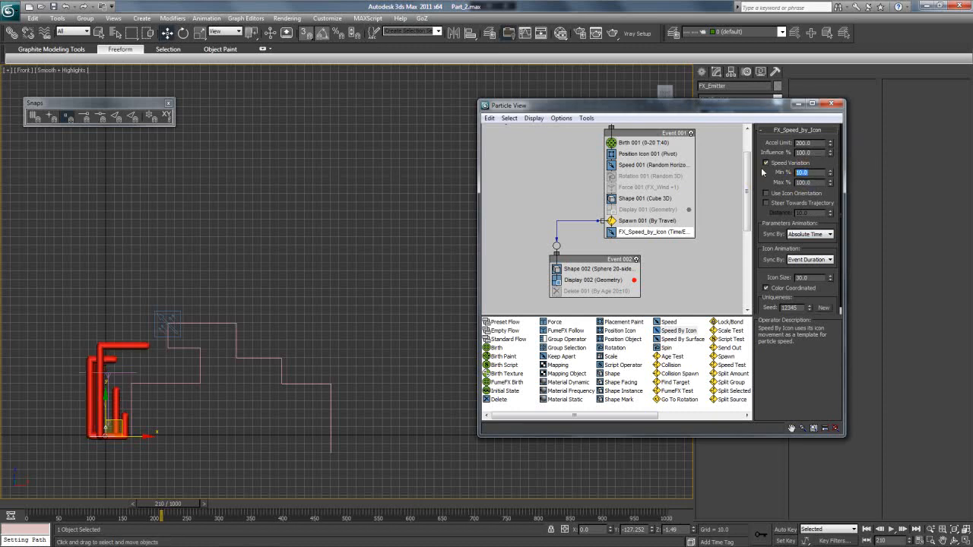
{"action": "type", "text": "50"}
{"action": "key", "text": "Return"}
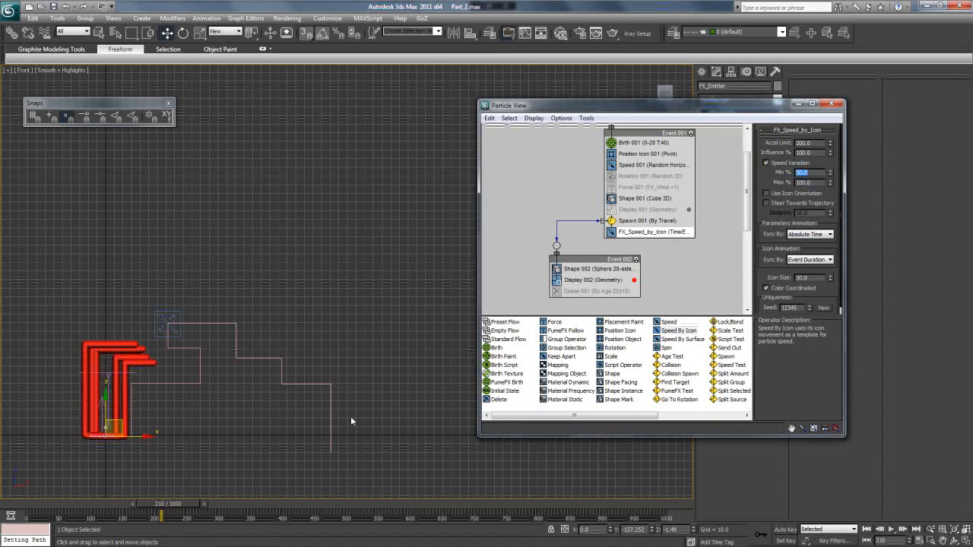
{"action": "left_click_drag", "start_coordinate": [187, 503], "coordinate": [89, 502]}
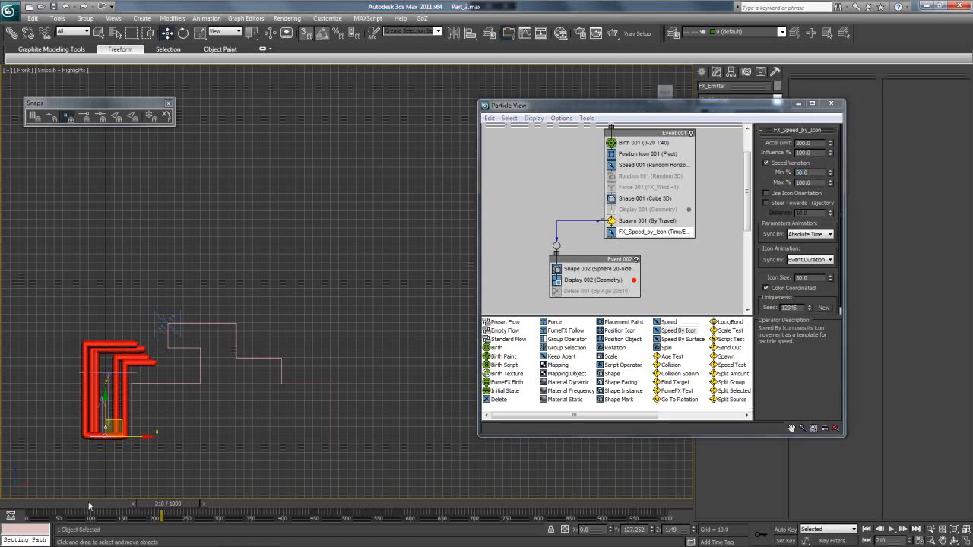
{"action": "left_click", "coordinate": [891, 530]}
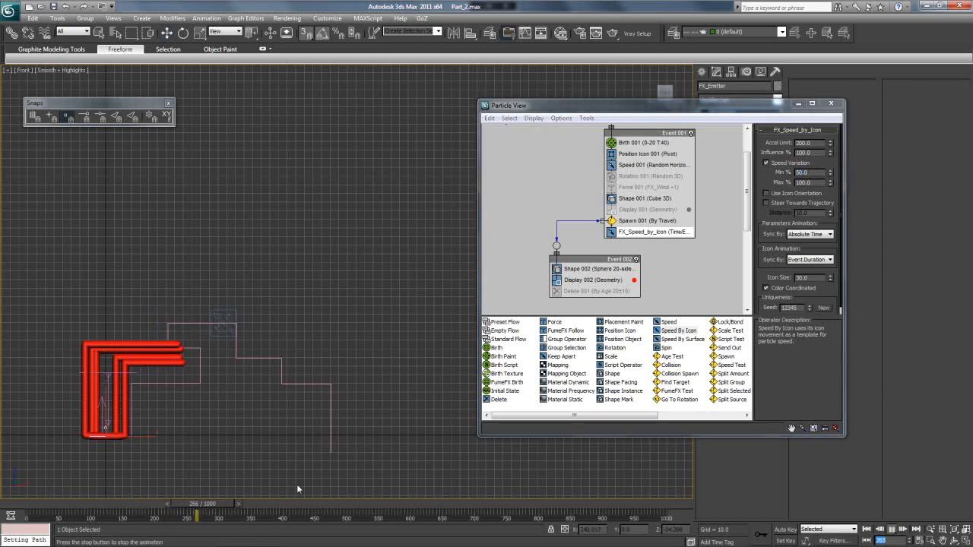
{"action": "left_click_drag", "start_coordinate": [221, 503], "coordinate": [88, 516]}
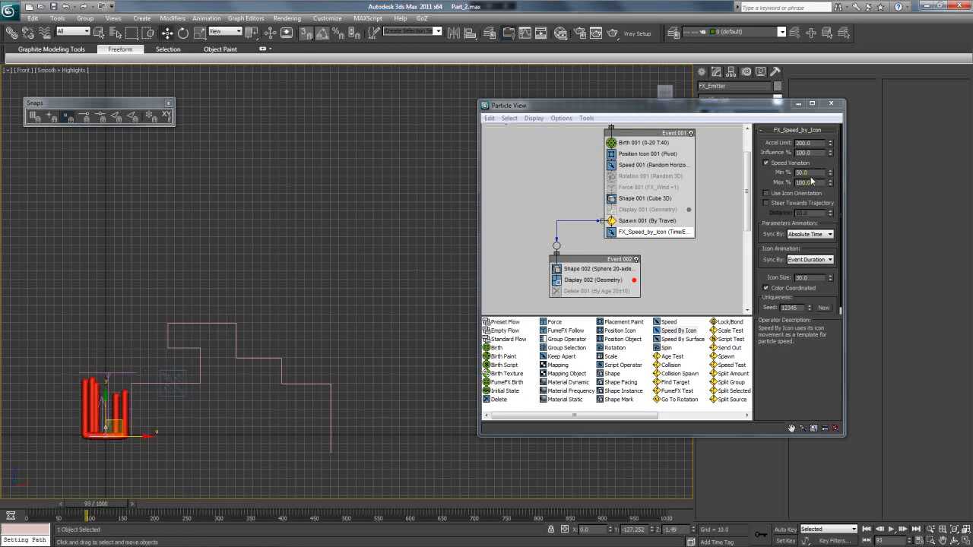
Set the speed variation to 10% minimum and 50% maximum, and select the FX_Speed_by_Icon helper in the viewport
{"action": "key", "text": "Return"}
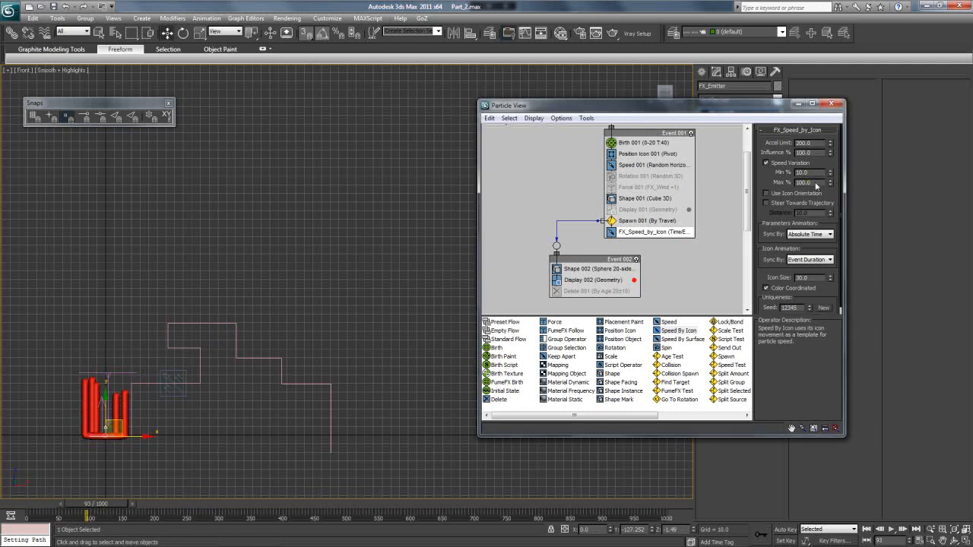
{"action": "type", "text": "50"}
{"action": "key", "text": "Return"}
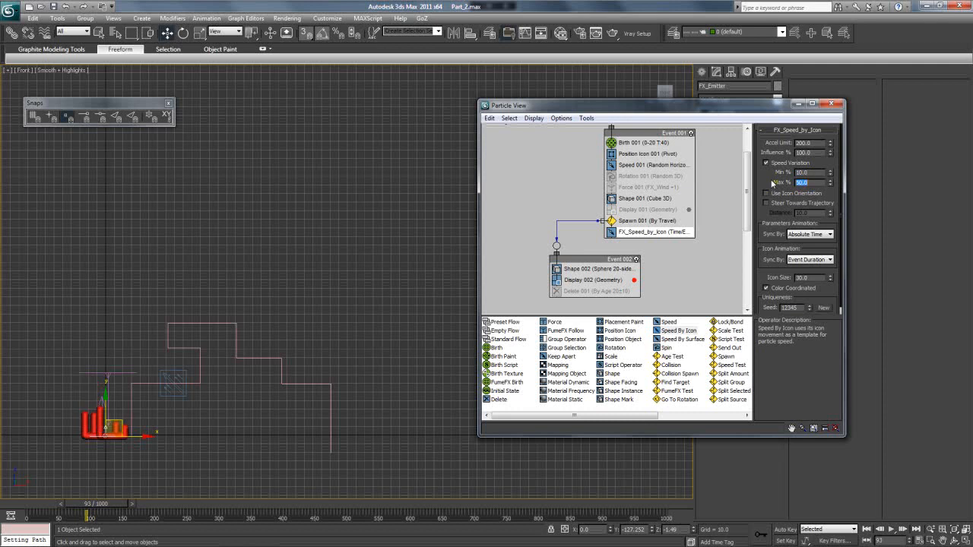
{"action": "left_click", "coordinate": [167, 374]}
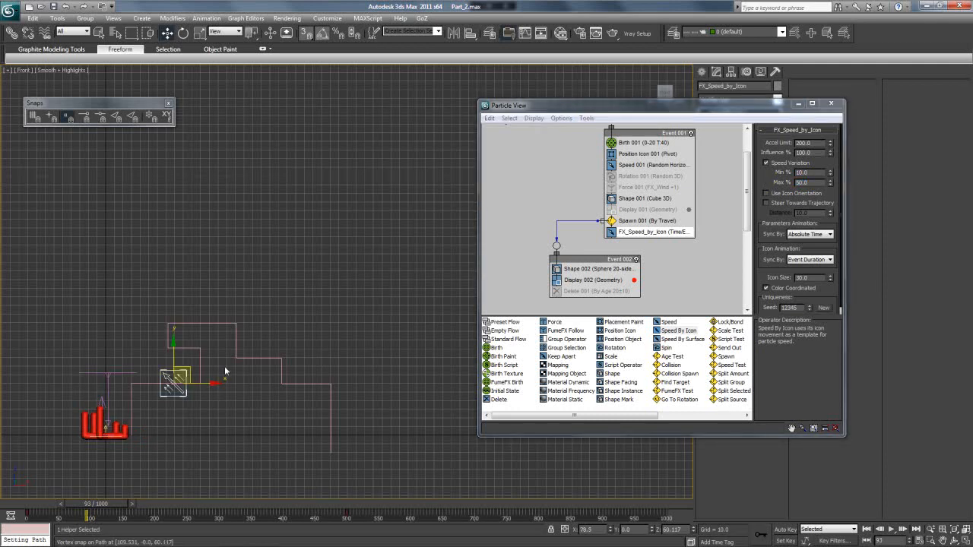
{"action": "left_click_drag", "start_coordinate": [729, 110], "coordinate": [565, 79]}
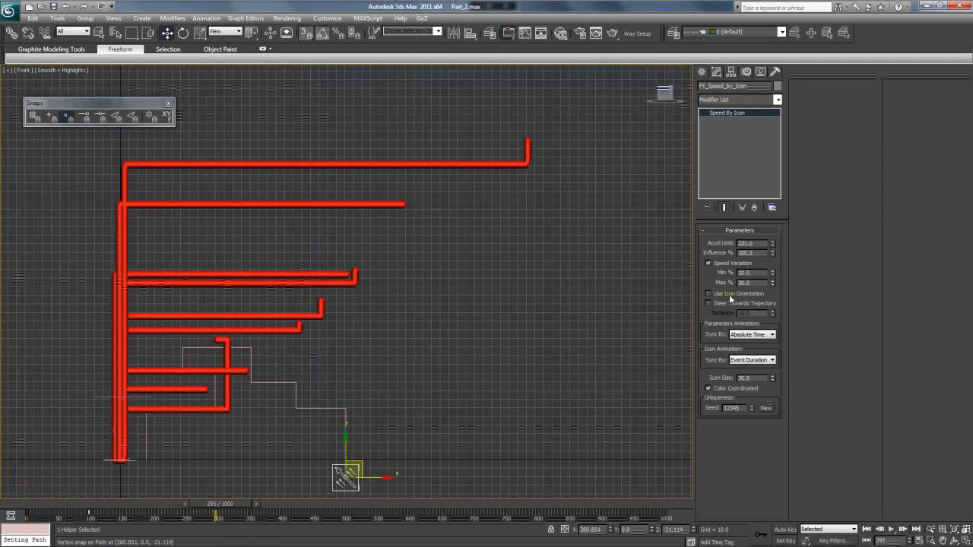
Try the Use Icon Orientation and Steer Towards Trajectory options of FX_Speed_by_Icon, scrubbing to frame 345 to compare the trails
{"action": "left_click", "coordinate": [727, 296]}
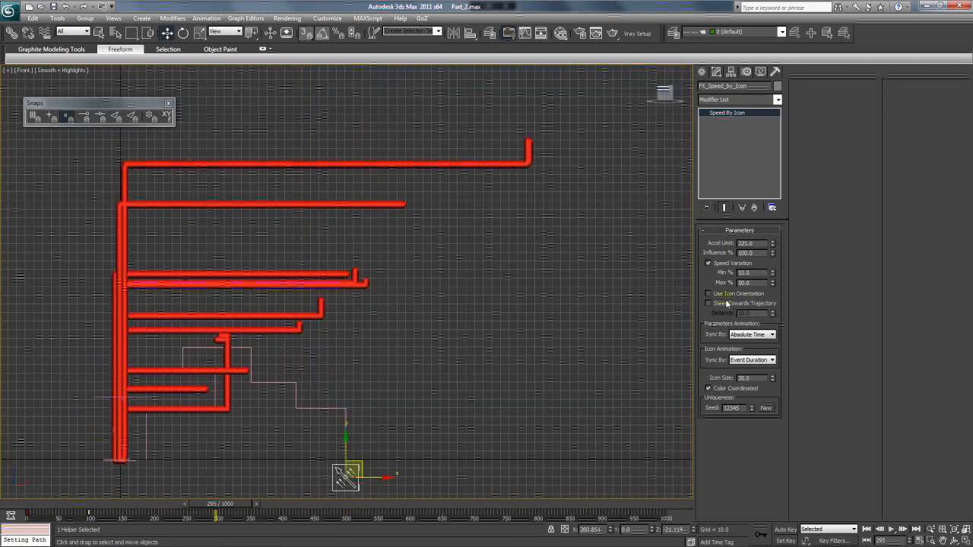
{"action": "left_click", "coordinate": [726, 304]}
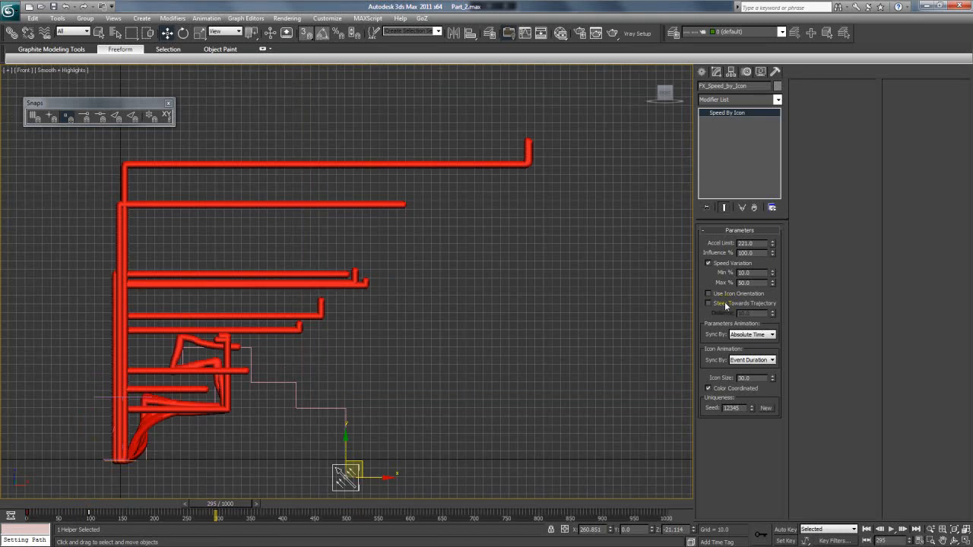
{"action": "left_click_drag", "start_coordinate": [236, 504], "coordinate": [135, 513]}
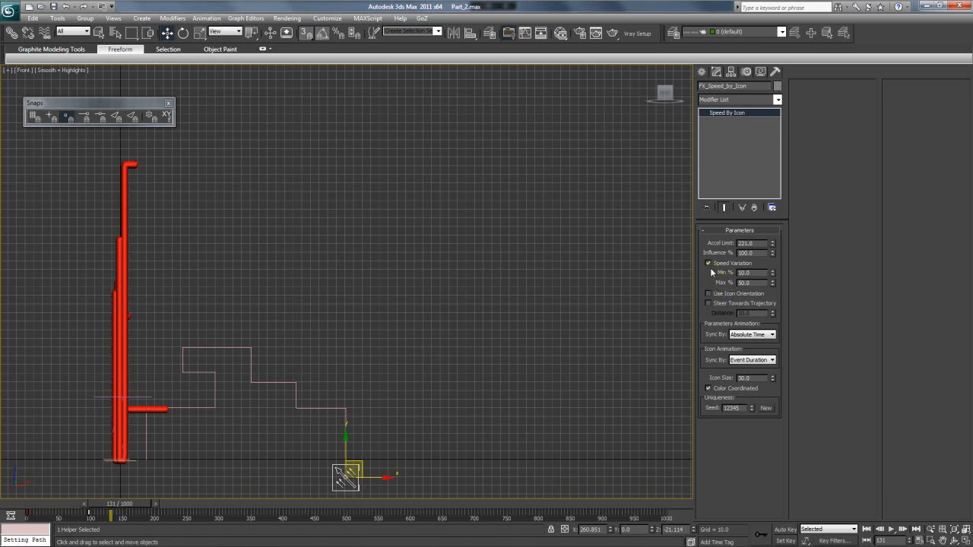
{"action": "left_click", "coordinate": [707, 303]}
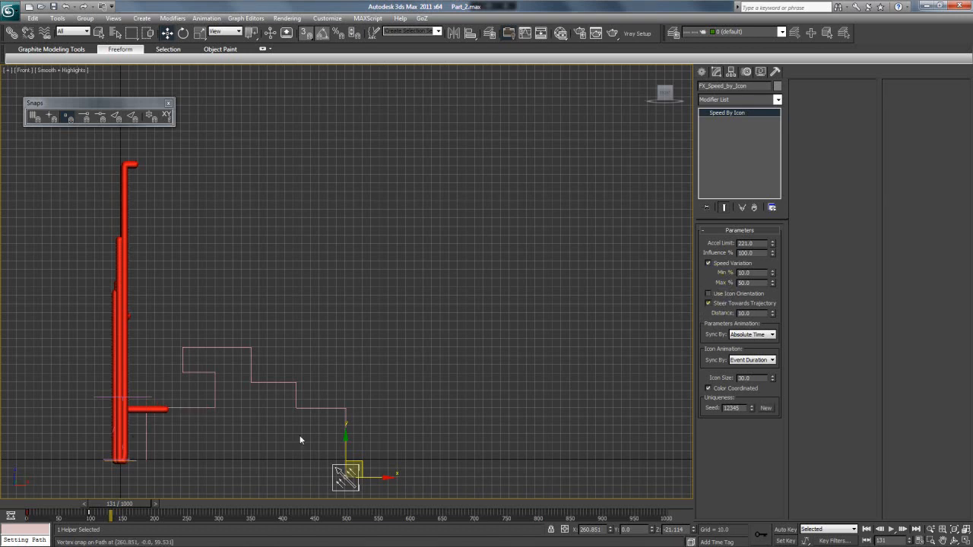
{"action": "left_click_drag", "start_coordinate": [134, 498], "coordinate": [79, 512]}
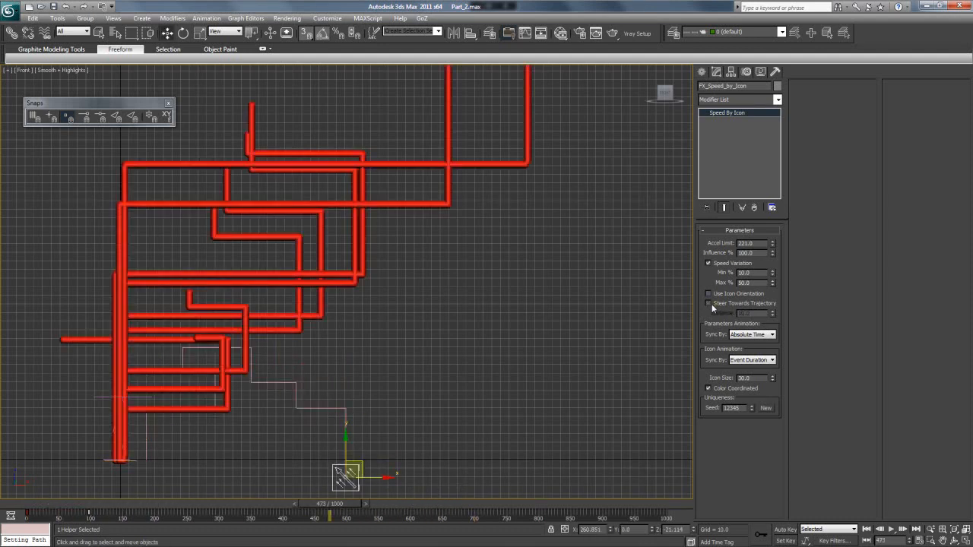
{"action": "left_click_drag", "start_coordinate": [320, 507], "coordinate": [246, 509]}
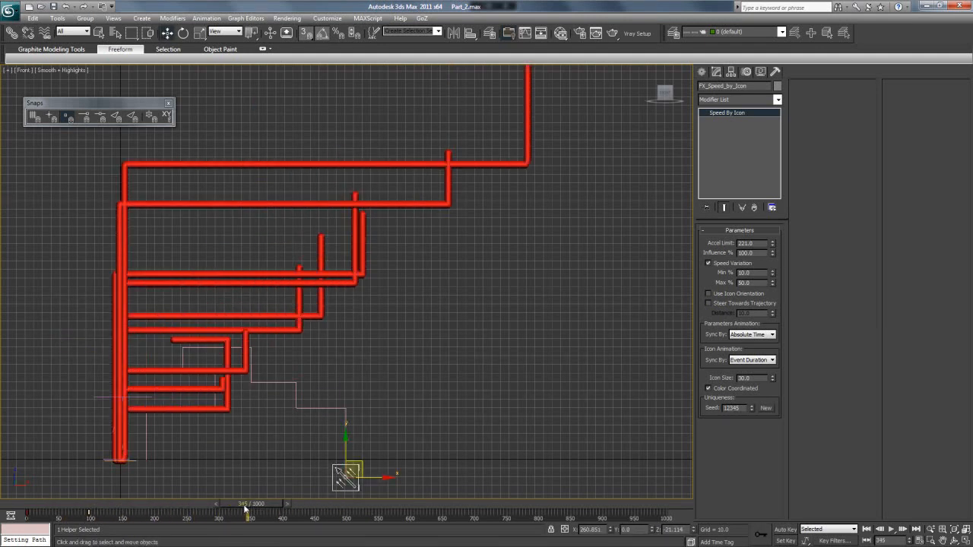
Select the FX_Emitter particle source at the base of the trails and open its Particle View
{"action": "left_click", "coordinate": [943, 542]}
{"action": "left_click_drag", "start_coordinate": [410, 358], "coordinate": [313, 379]}
{"action": "left_click", "coordinate": [164, 33]}
{"action": "left_click", "coordinate": [49, 487]}
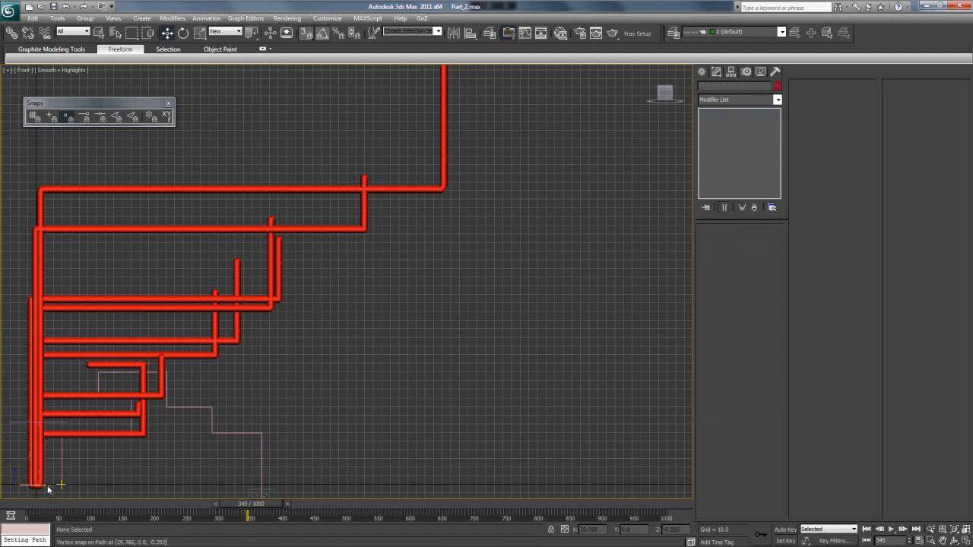
{"action": "left_click", "coordinate": [48, 487]}
{"action": "left_click", "coordinate": [735, 256]}
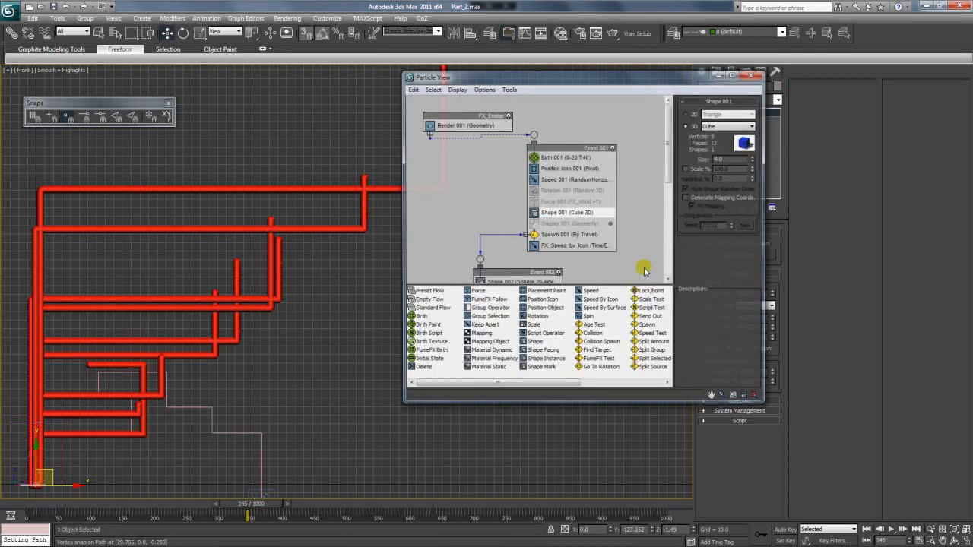
Set the size of the 20-sided sphere in Event 002's Shape 002 operator to 5
{"action": "left_click_drag", "start_coordinate": [568, 146], "coordinate": [561, 137]}
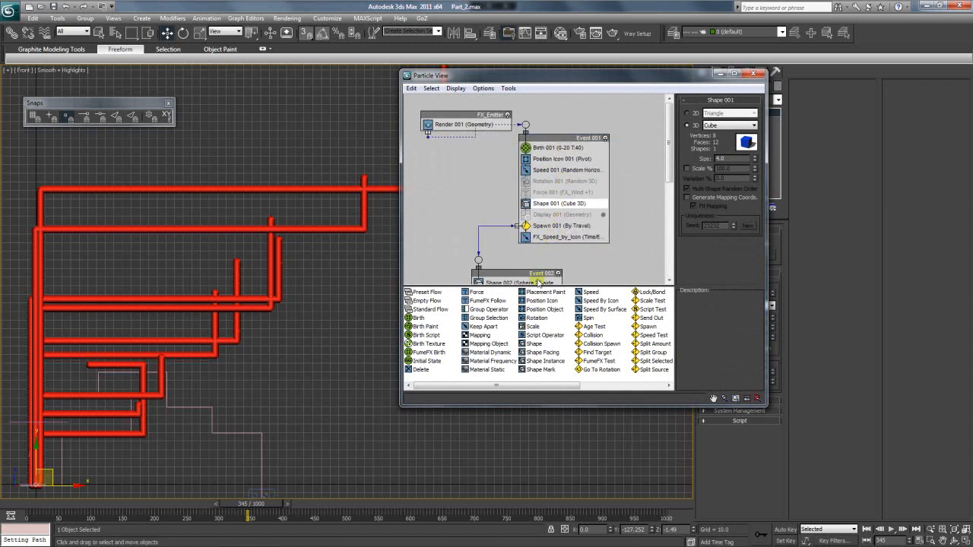
{"action": "left_click_drag", "start_coordinate": [667, 172], "coordinate": [669, 185]}
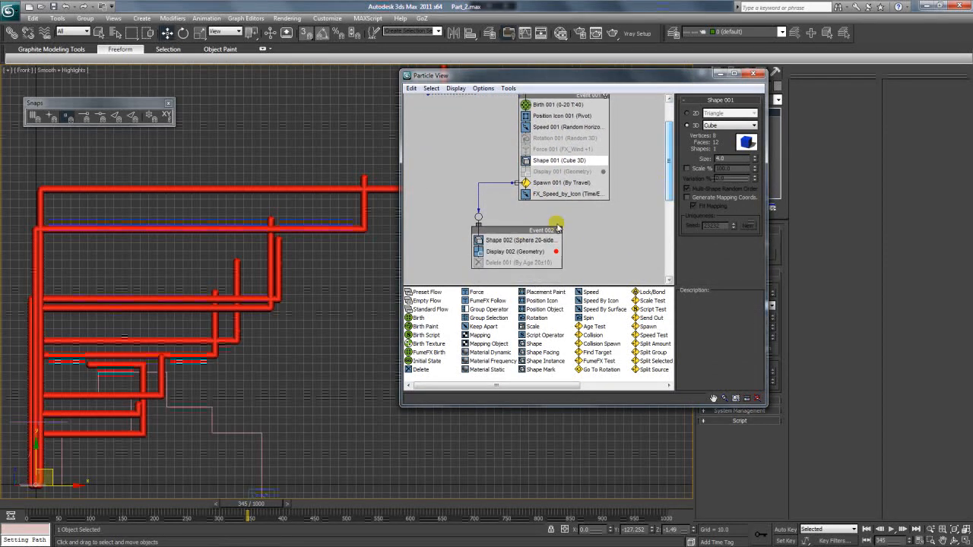
{"action": "left_click", "coordinate": [533, 251]}
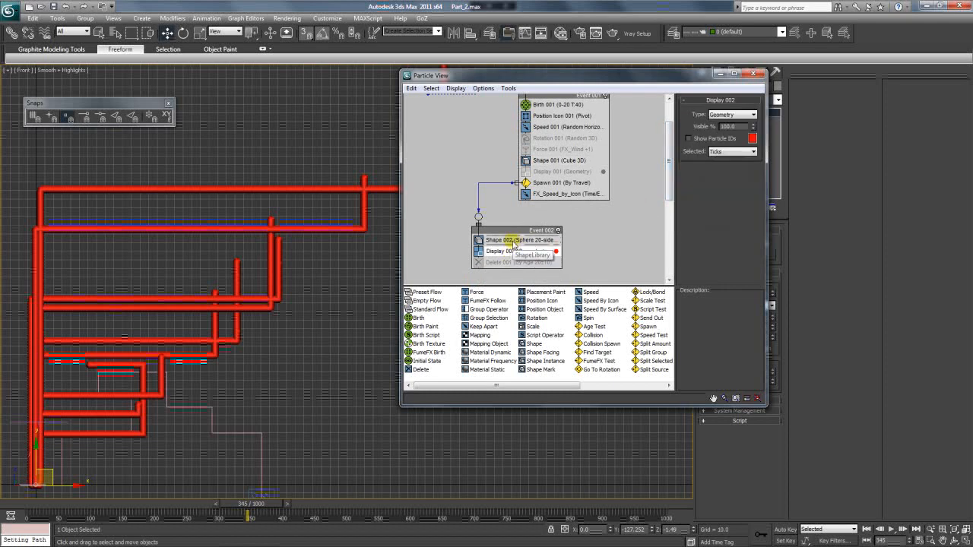
{"action": "left_click", "coordinate": [544, 240]}
{"action": "left_click", "coordinate": [739, 160]}
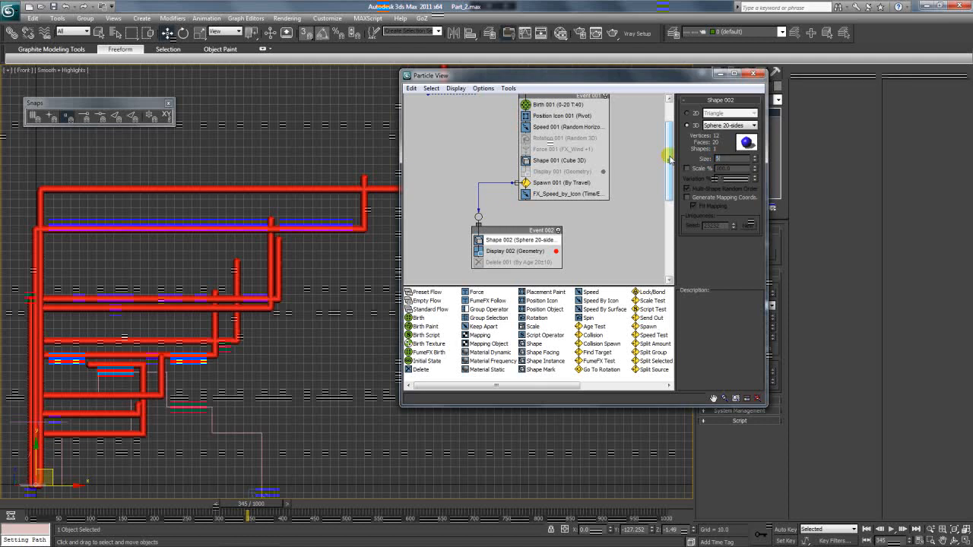
{"action": "type", "text": "5."}
{"action": "key", "text": "Return"}
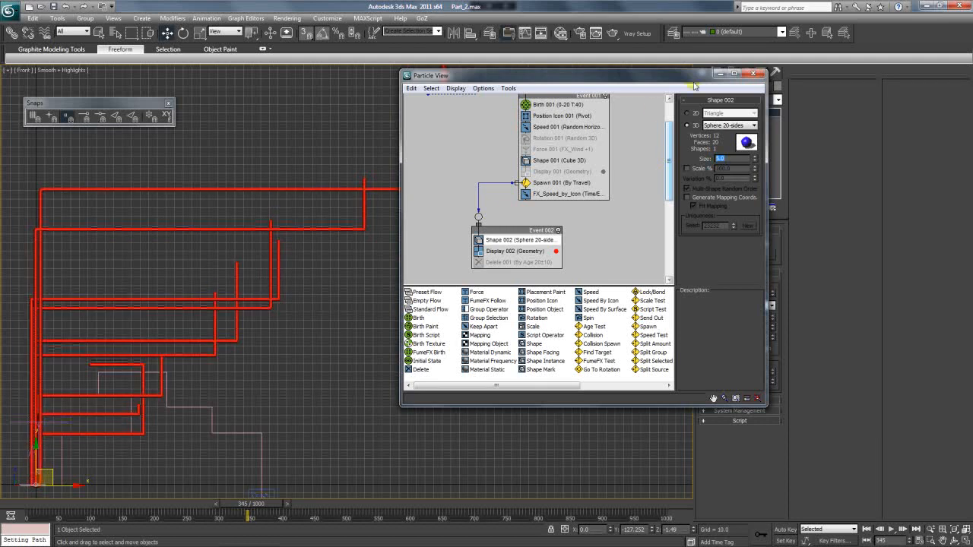
Close Particle View and scrub through frame 821 to frame 703 to check the resized trails
{"action": "left_click", "coordinate": [758, 73]}
{"action": "left_click_drag", "start_coordinate": [247, 508], "coordinate": [620, 512]}
{"action": "left_click_drag", "start_coordinate": [299, 517], "coordinate": [543, 520]}
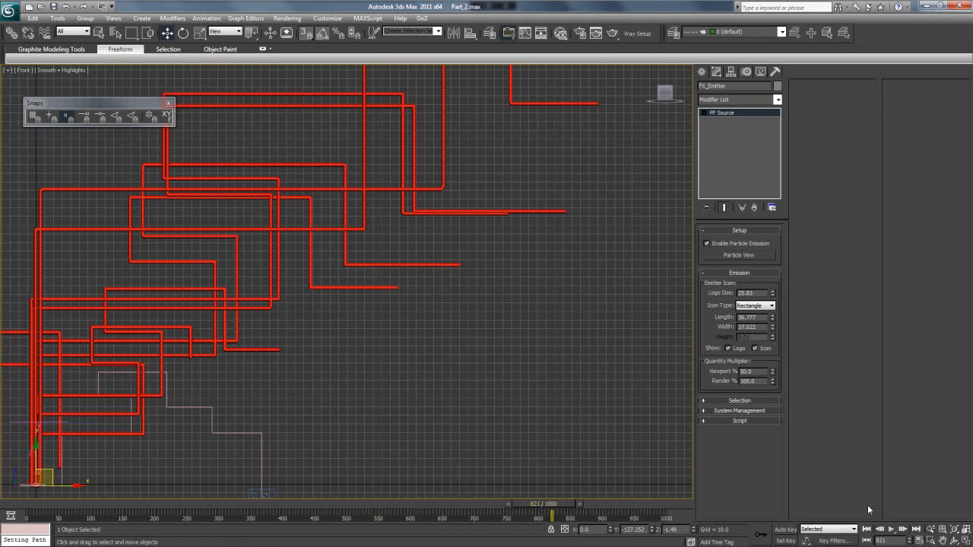
{"action": "middle_click_drag", "start_coordinate": [316, 374], "coordinate": [339, 384]}
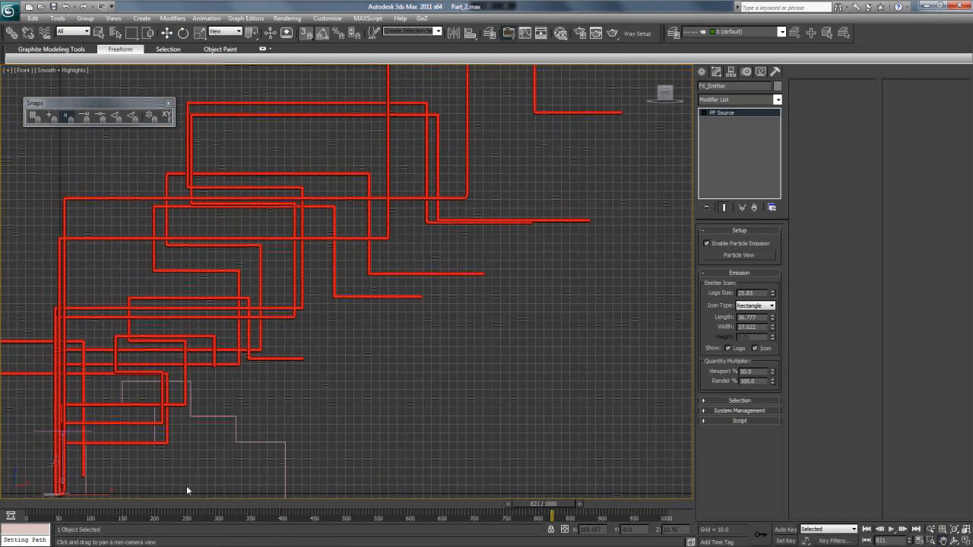
{"action": "left_click_drag", "start_coordinate": [148, 504], "coordinate": [471, 503]}
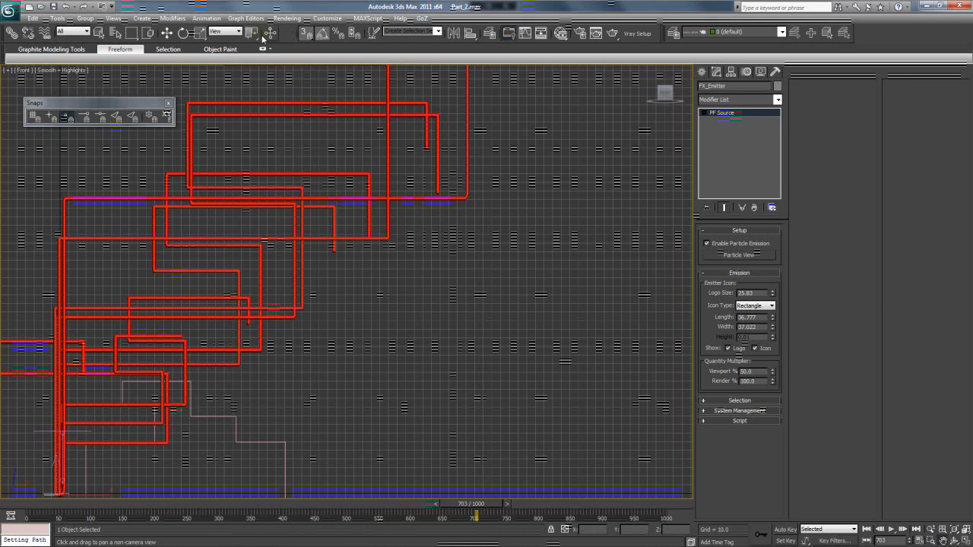
Open Render Setup and review the common output parameters and the scanline renderer's antialiasing, supersampling and motion blur settings
{"action": "left_click", "coordinate": [287, 19]}
{"action": "left_click", "coordinate": [300, 43]}
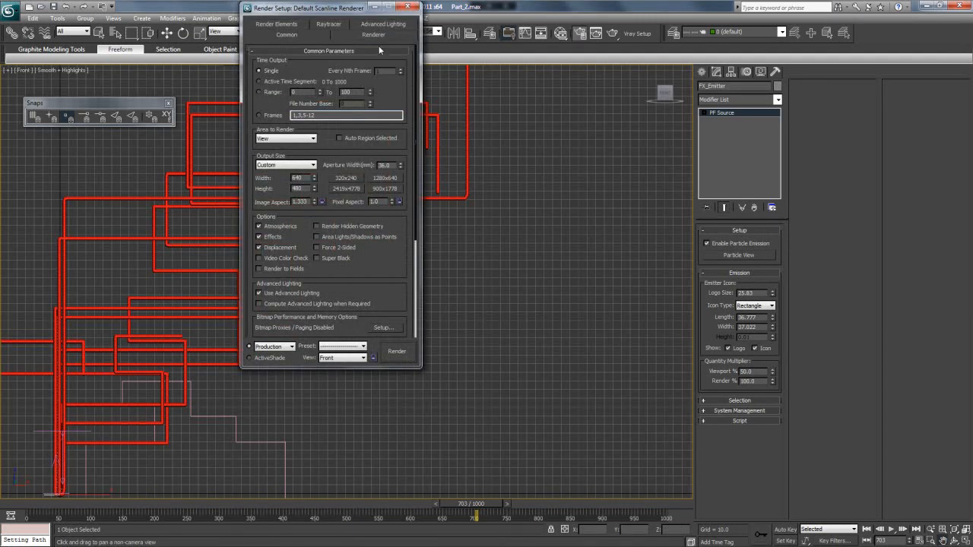
{"action": "left_click_drag", "start_coordinate": [354, 14], "coordinate": [567, 90]}
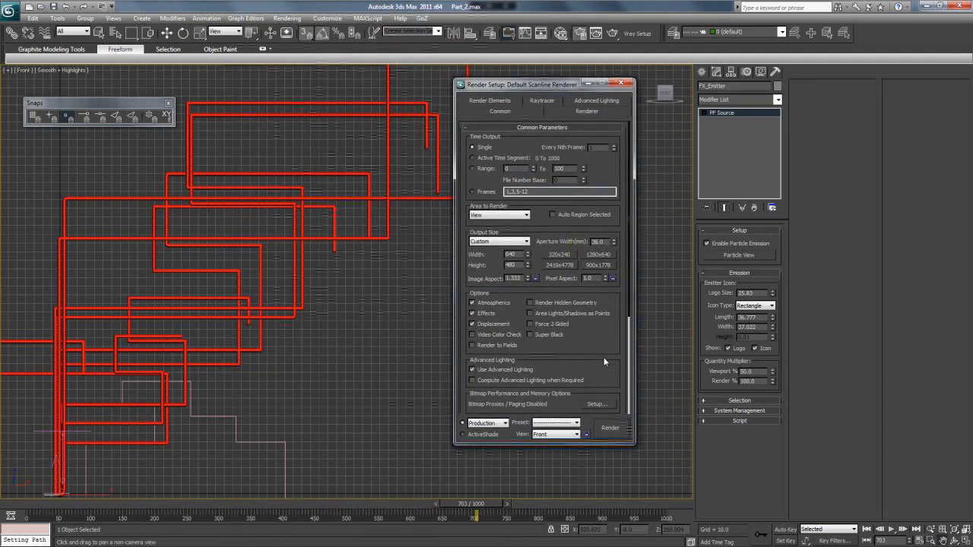
{"action": "scroll", "coordinate": [602, 295], "scroll_direction": "down", "scroll_amount": 3}
{"action": "key", "text": "m"}
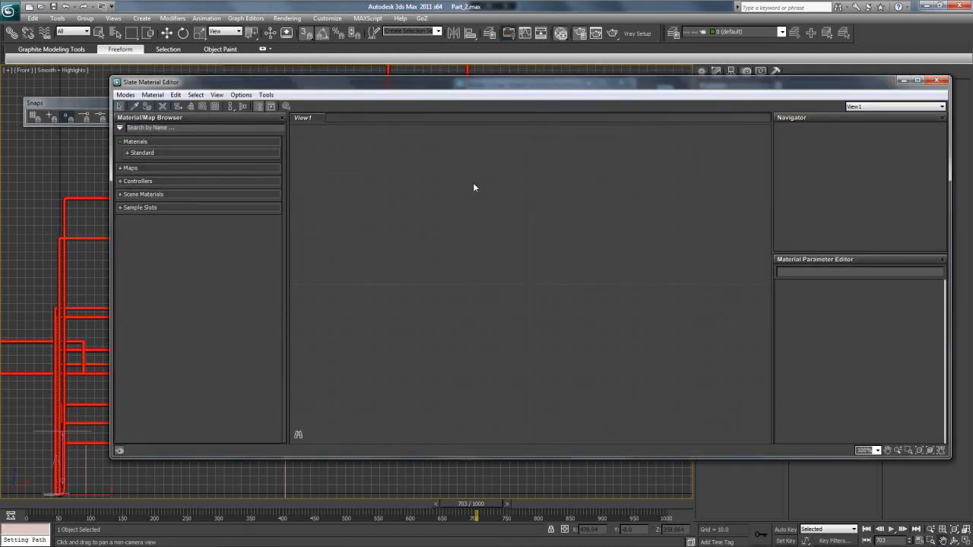
{"action": "left_click", "coordinate": [939, 80]}
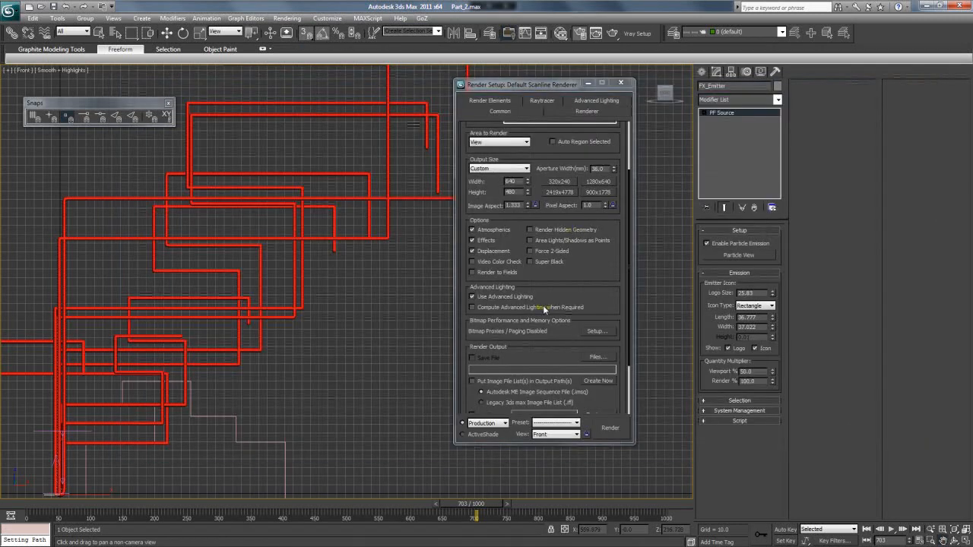
{"action": "left_click", "coordinate": [577, 112]}
{"action": "scroll", "coordinate": [592, 301], "scroll_direction": "down", "scroll_amount": 2}
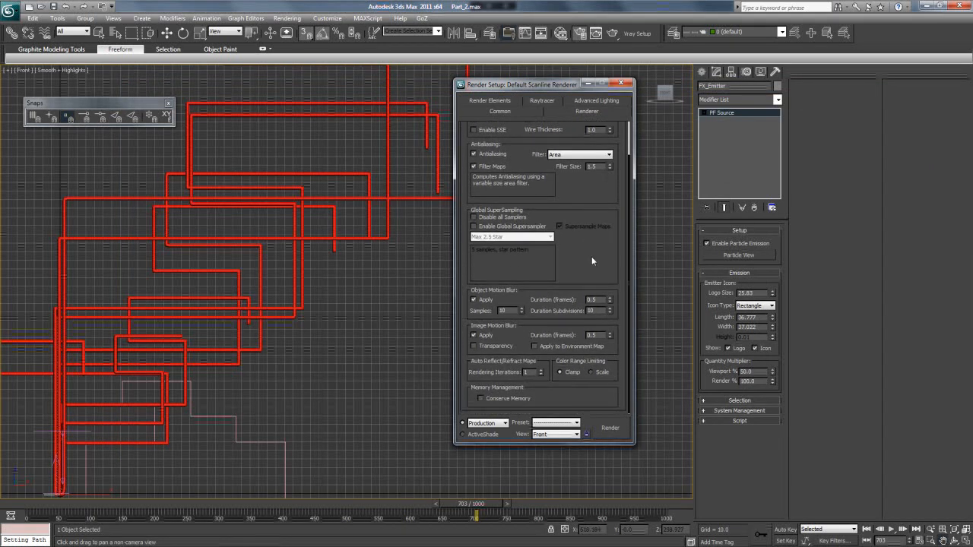
{"action": "scroll", "coordinate": [579, 268], "scroll_direction": "up", "scroll_amount": 1}
{"action": "scroll", "coordinate": [562, 304], "scroll_direction": "down", "scroll_amount": 1}
Switch to the Perspective view, frame the trails and create a target camera from that view
{"action": "key", "text": "g"}
{"action": "key", "text": "p"}
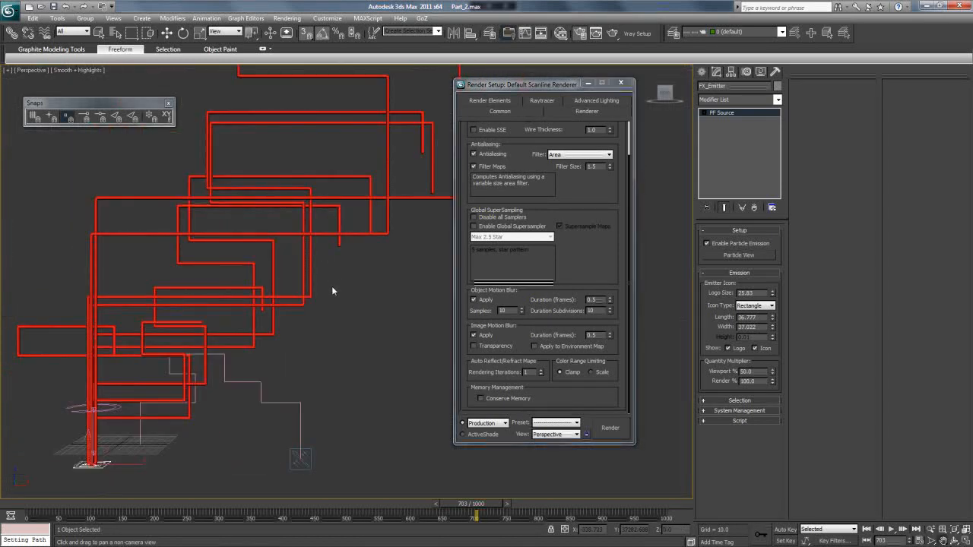
{"action": "middle_click_drag", "start_coordinate": [348, 289], "coordinate": [345, 291]}
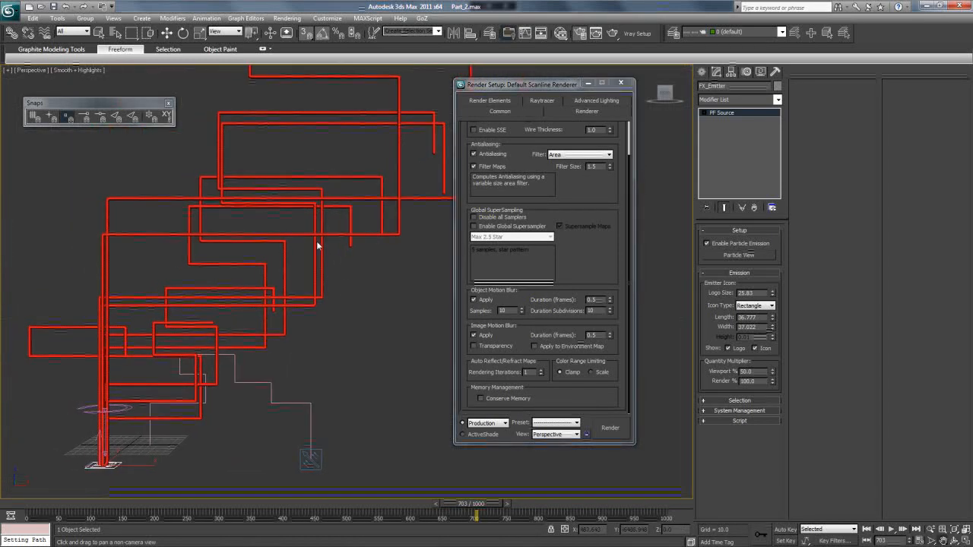
{"action": "key", "text": "ctrl+c"}
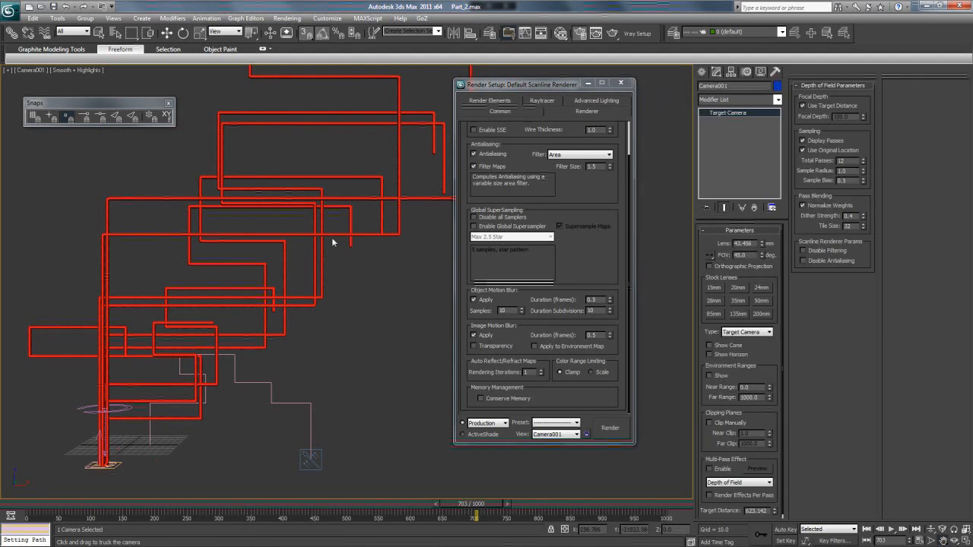
{"action": "left_click", "coordinate": [31, 71]}
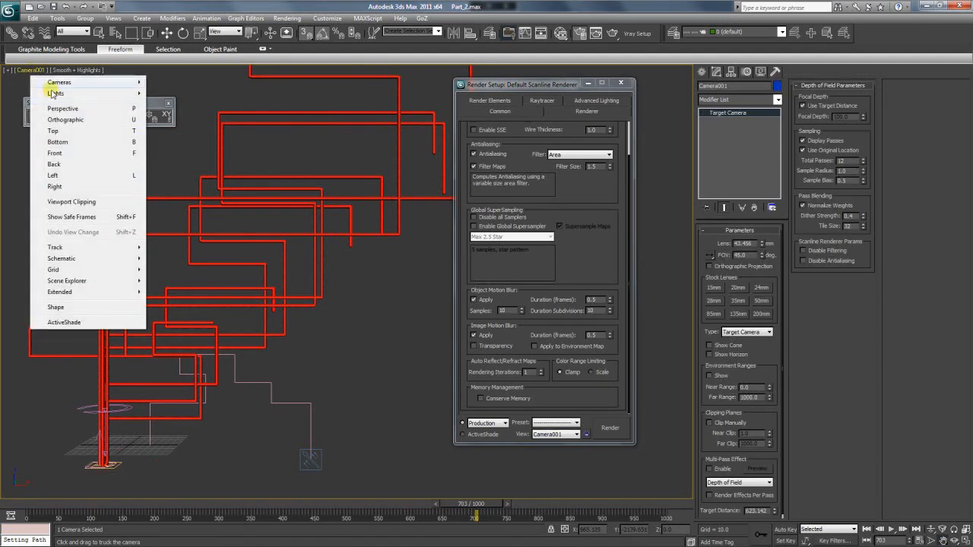
{"action": "left_click", "coordinate": [8, 70]}
{"action": "left_click", "coordinate": [47, 150]}
Rename the new camera as Scene_Camera and truck its view slightly to reframe the trails
{"action": "left_click_drag", "start_coordinate": [729, 85], "coordinate": [658, 85]}
{"action": "key", "text": "Caps_Lock"}
{"action": "type", "text": "S"}
{"action": "key", "text": "Caps_Lock"}
{"action": "type", "text": "cene_"}
{"action": "key", "text": "Caps_Lock"}
{"action": "type", "text": "C"}
{"action": "key", "text": "Caps_Lock"}
{"action": "type", "text": "ame"}
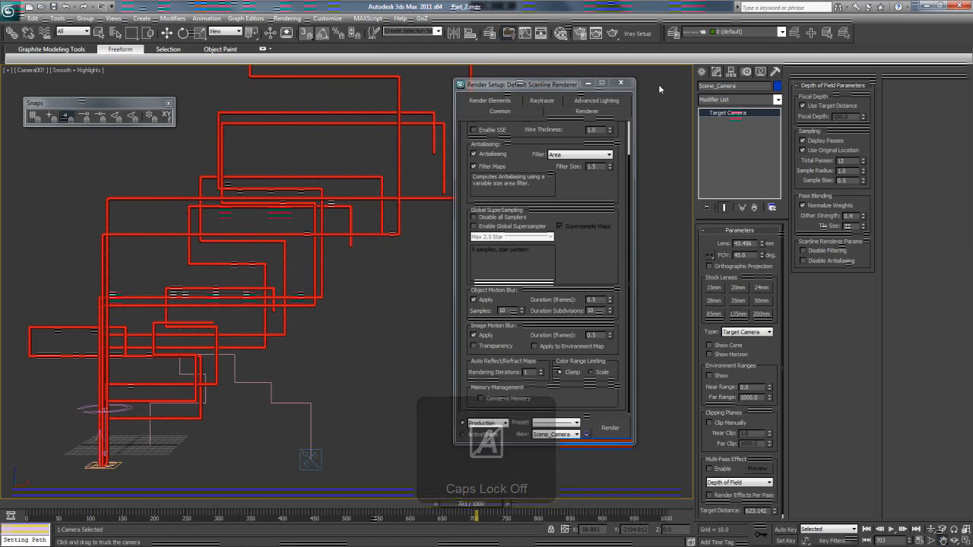
{"action": "left_click_drag", "start_coordinate": [400, 288], "coordinate": [407, 306]}
Create a Standard material in the Slate Material Editor and place its node in the middle of View1
{"action": "key", "text": "m"}
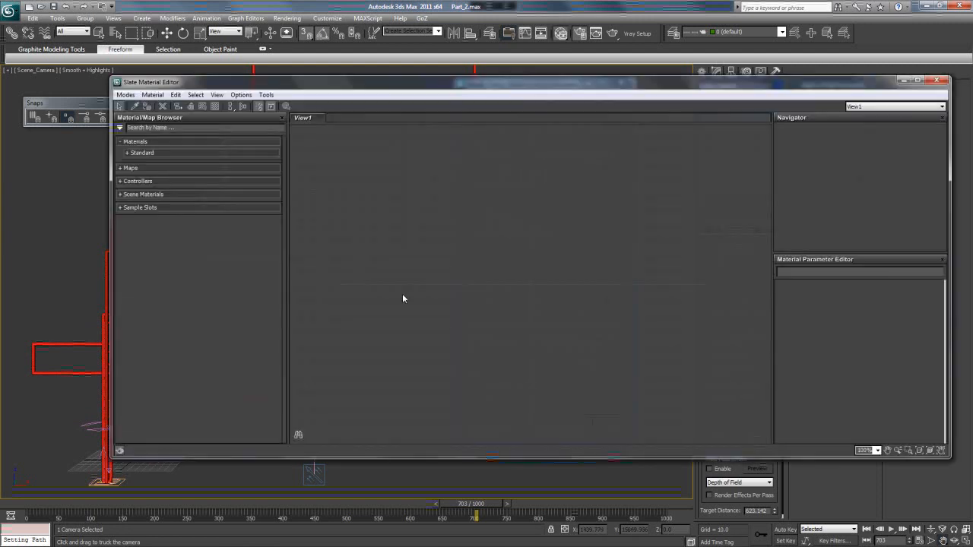
{"action": "right_click", "coordinate": [317, 177]}
{"action": "mouse_move", "coordinate": [335, 180]}
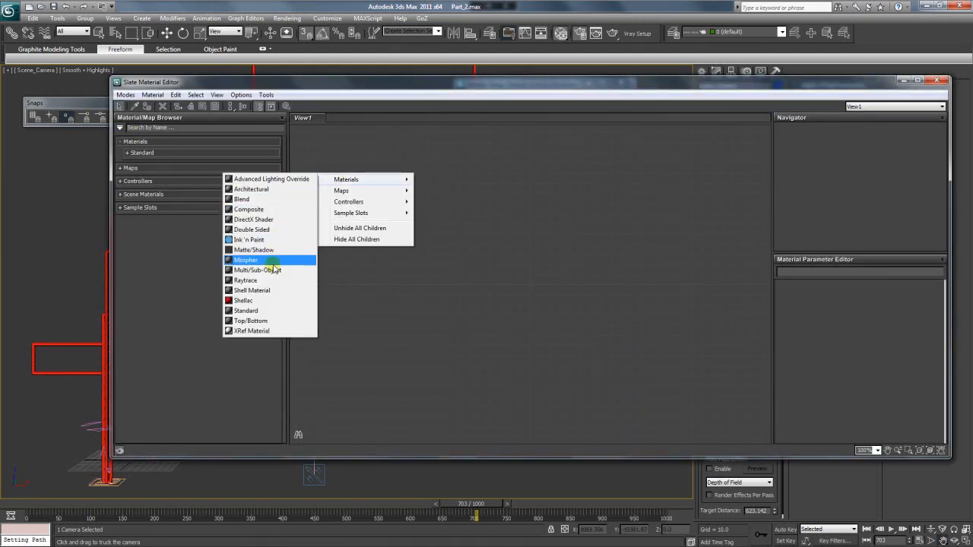
{"action": "left_click", "coordinate": [266, 311]}
{"action": "left_click_drag", "start_coordinate": [321, 192], "coordinate": [469, 192]}
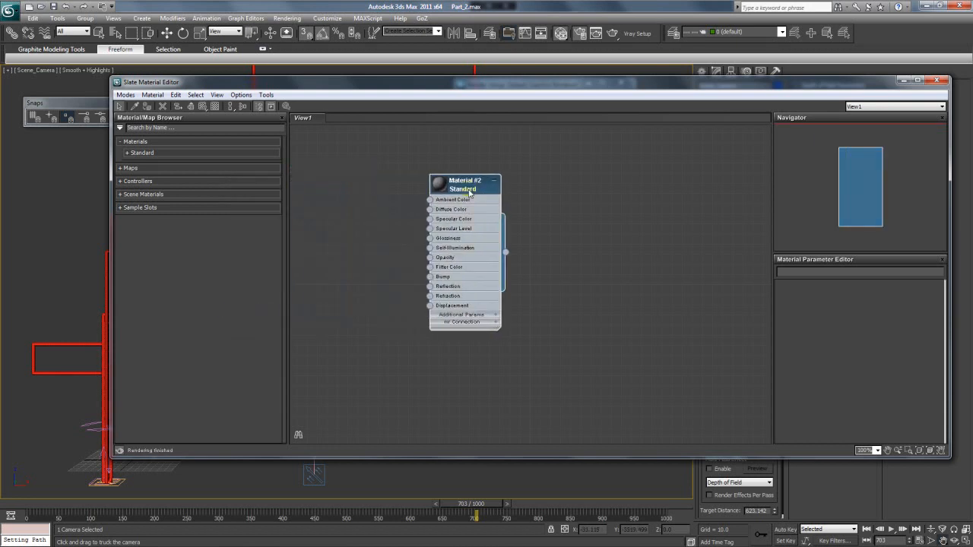
Enable the self-illumination colour of the new Standard material and set it to pure white
{"action": "double_click", "coordinate": [481, 196]}
{"action": "left_click", "coordinate": [874, 336]}
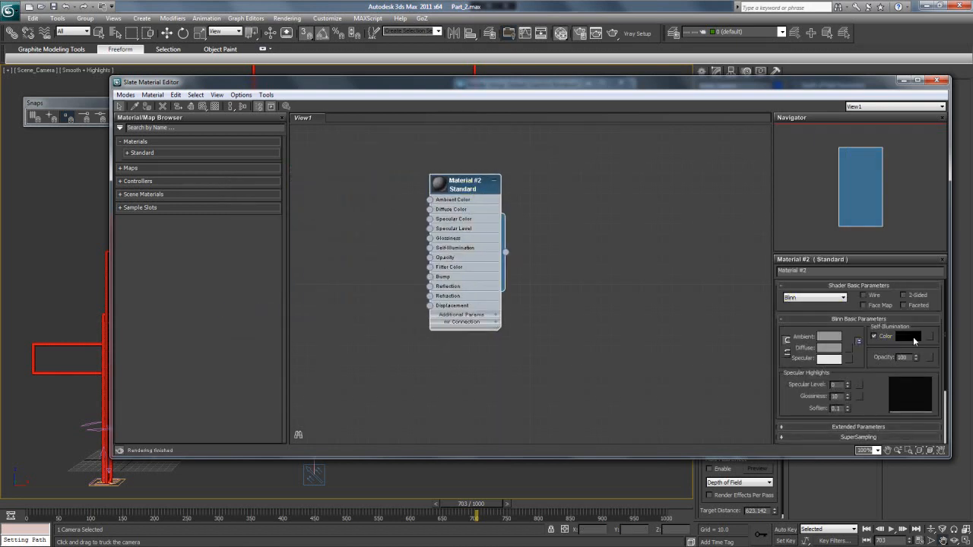
{"action": "left_click", "coordinate": [911, 336]}
{"action": "left_click_drag", "start_coordinate": [301, 191], "coordinate": [320, 198]}
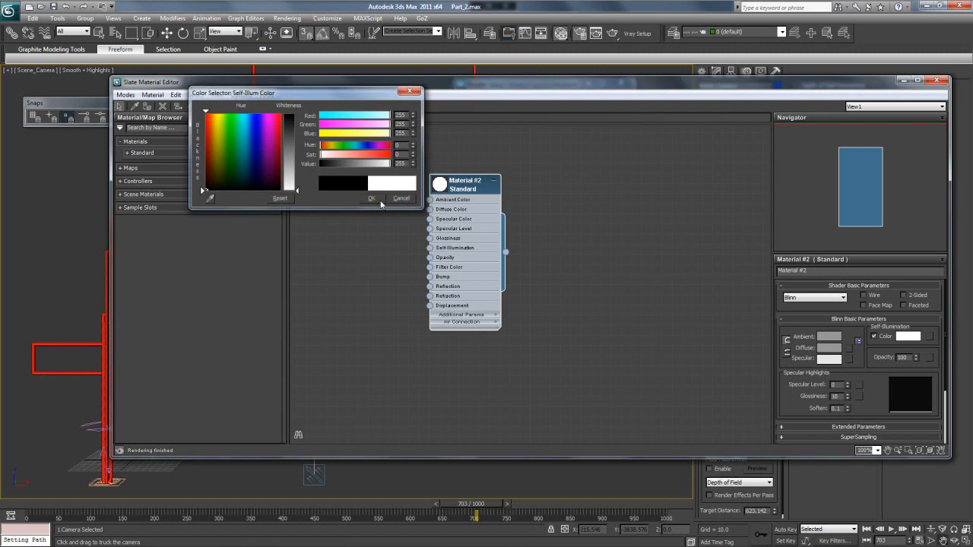
{"action": "left_click", "coordinate": [372, 199]}
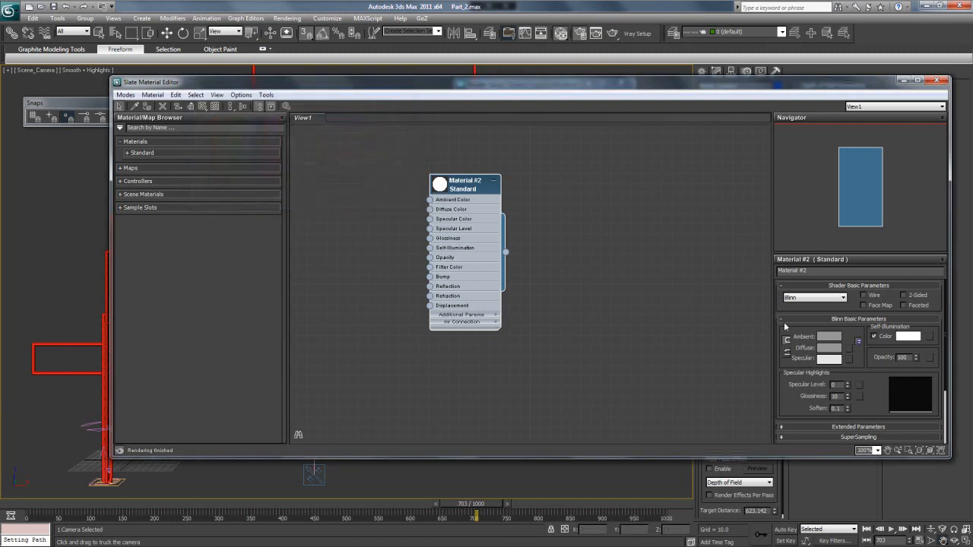
Select the FX_Emitter particle source, assign the white self-illuminated material to it and close the Slate Material Editor
{"action": "right_click", "coordinate": [461, 198]}
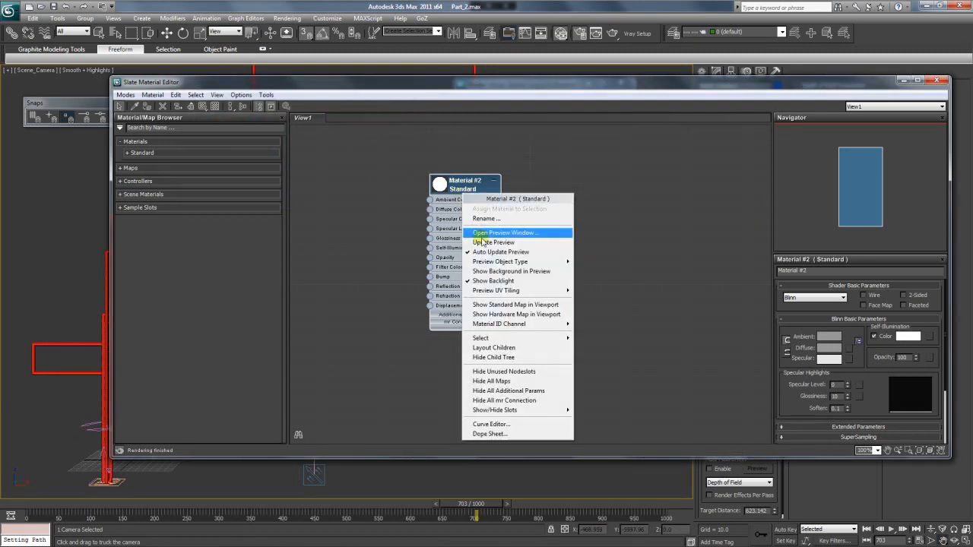
{"action": "left_click_drag", "start_coordinate": [419, 82], "coordinate": [618, 87]}
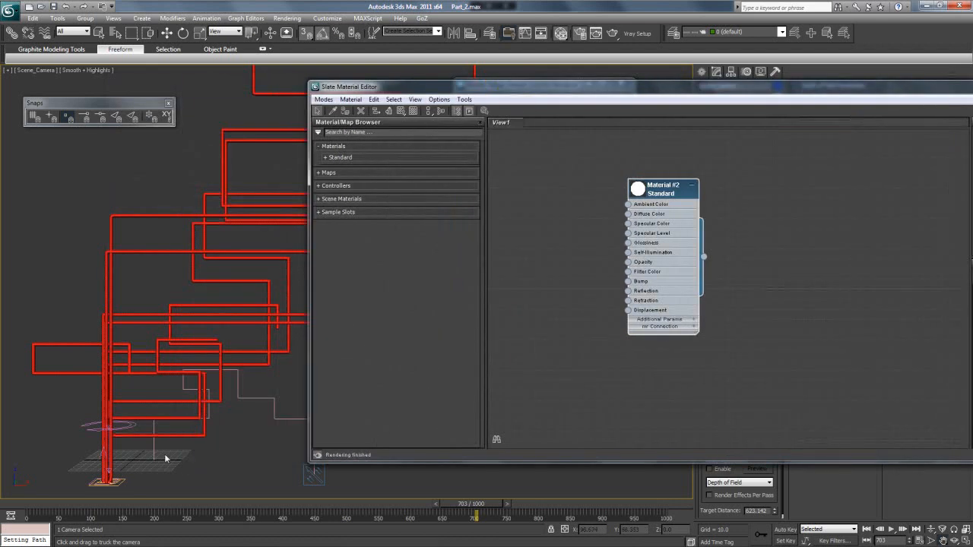
{"action": "left_click", "coordinate": [167, 33]}
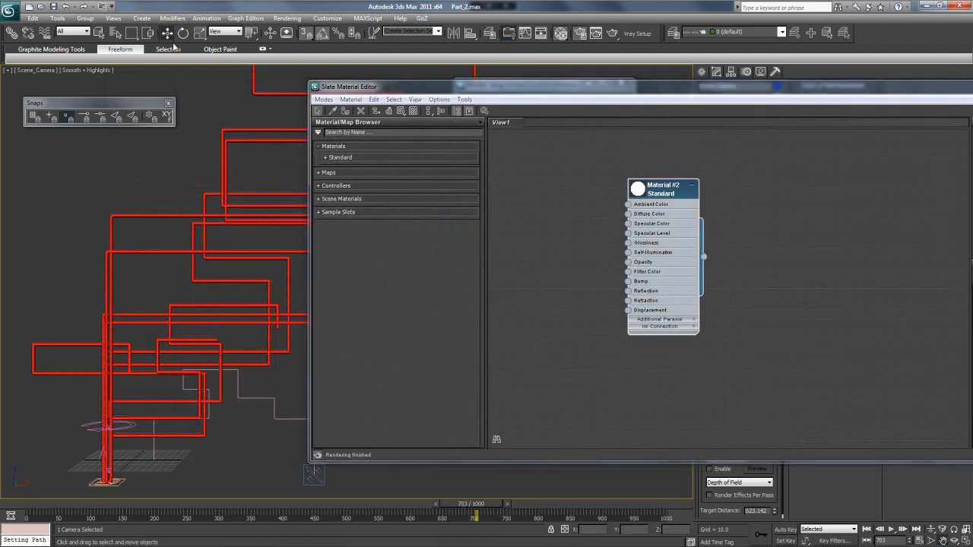
{"action": "left_click", "coordinate": [106, 364]}
{"action": "right_click", "coordinate": [670, 190]}
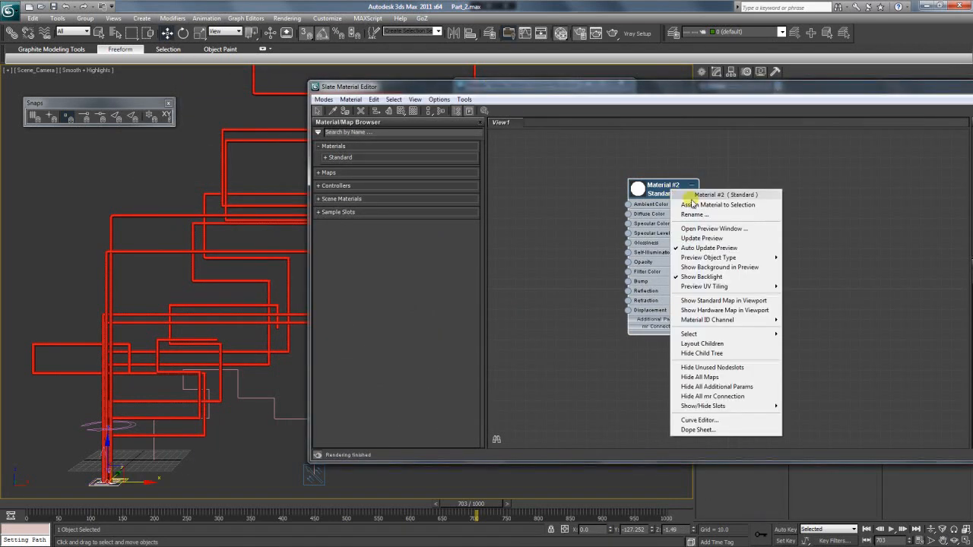
{"action": "left_click", "coordinate": [695, 205]}
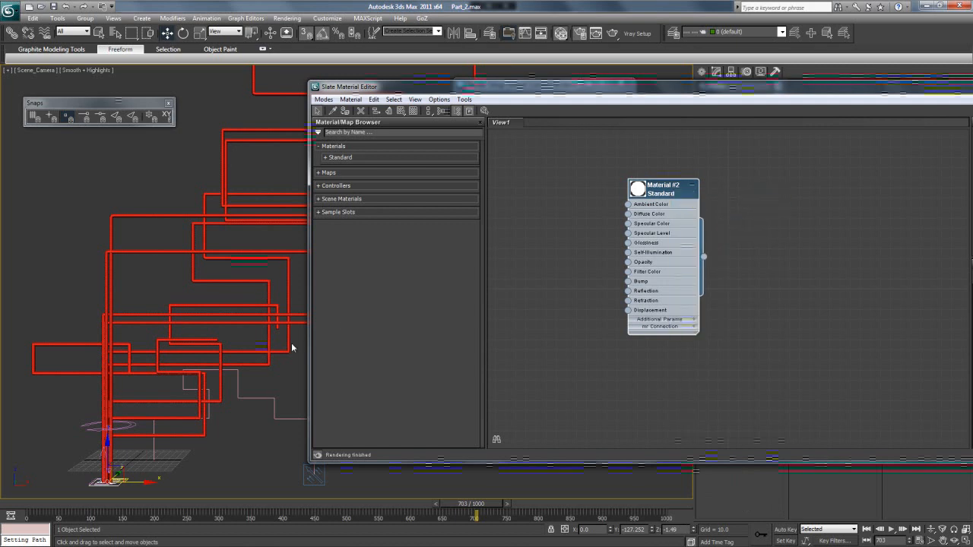
{"action": "left_click_drag", "start_coordinate": [685, 89], "coordinate": [434, 228]}
{"action": "left_click", "coordinate": [884, 219]}
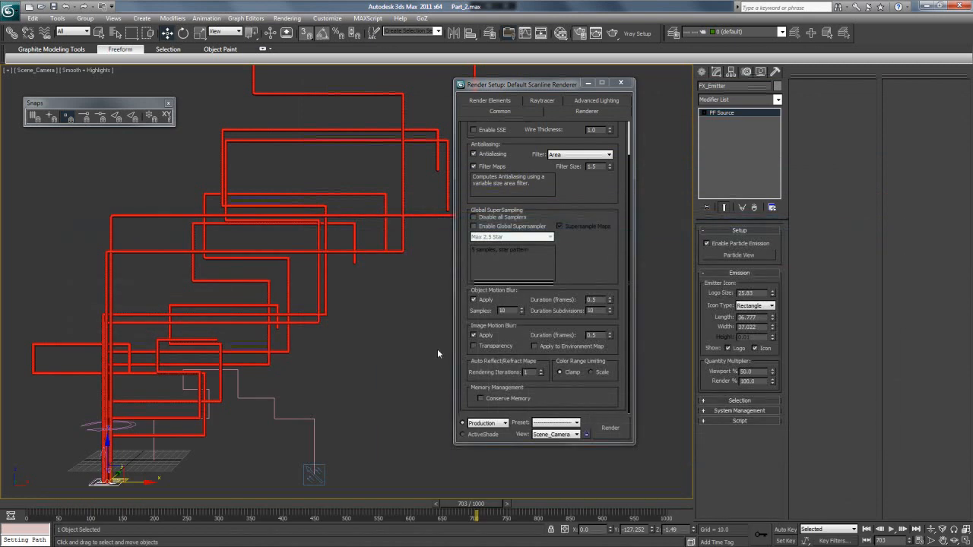
Scrub the timeline to frame 463 to check the trails through Scene_Camera
{"action": "left_click_drag", "start_coordinate": [176, 501], "coordinate": [328, 510]}
{"action": "key", "text": "w"}
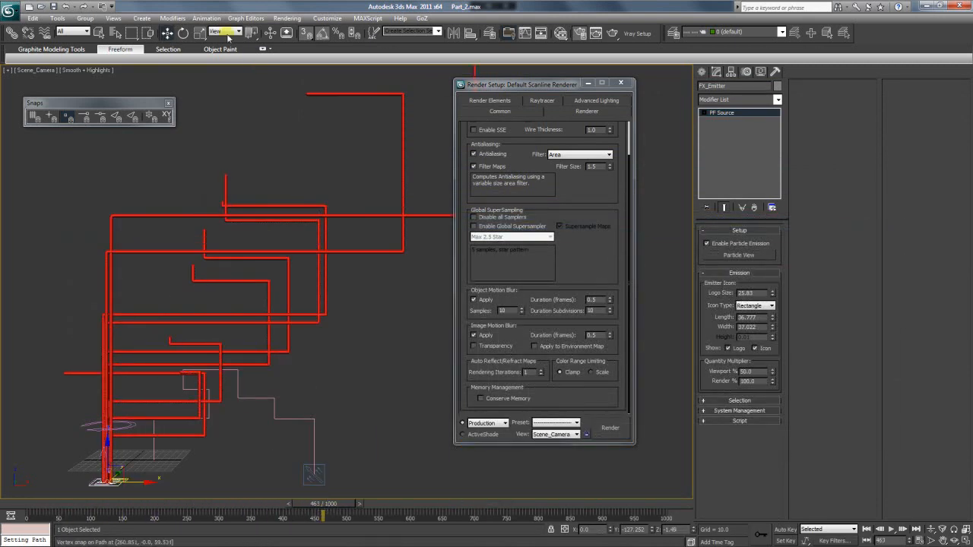
{"action": "left_click", "coordinate": [287, 17]}
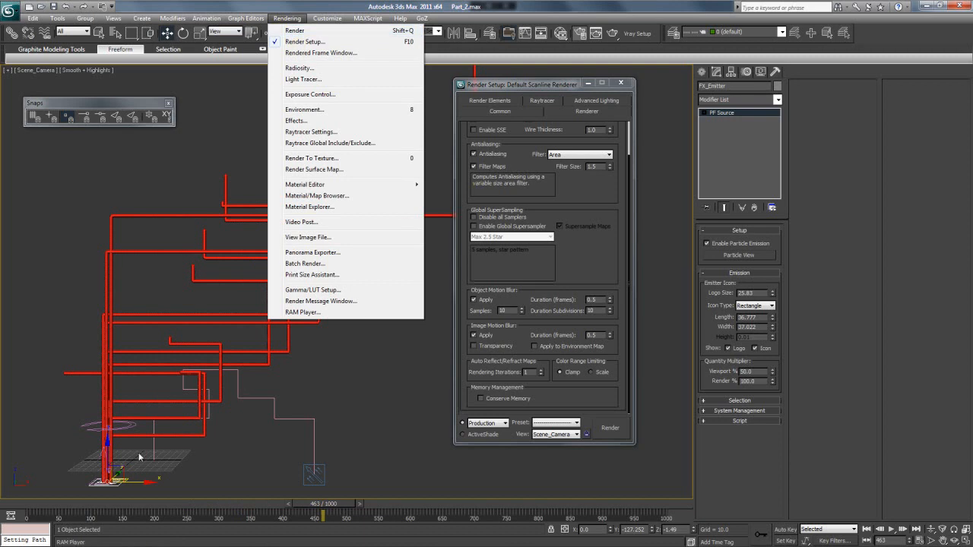
Open Particle View for FX_Emitter and add a Material Static operator at the end of Event 001
{"action": "left_click", "coordinate": [739, 255]}
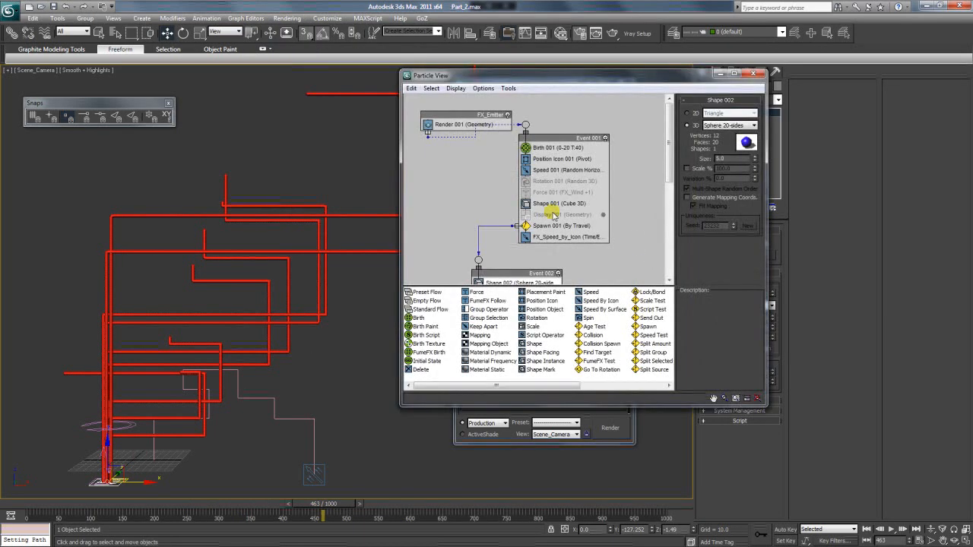
{"action": "scroll", "coordinate": [673, 158], "scroll_direction": "down", "scroll_amount": 2}
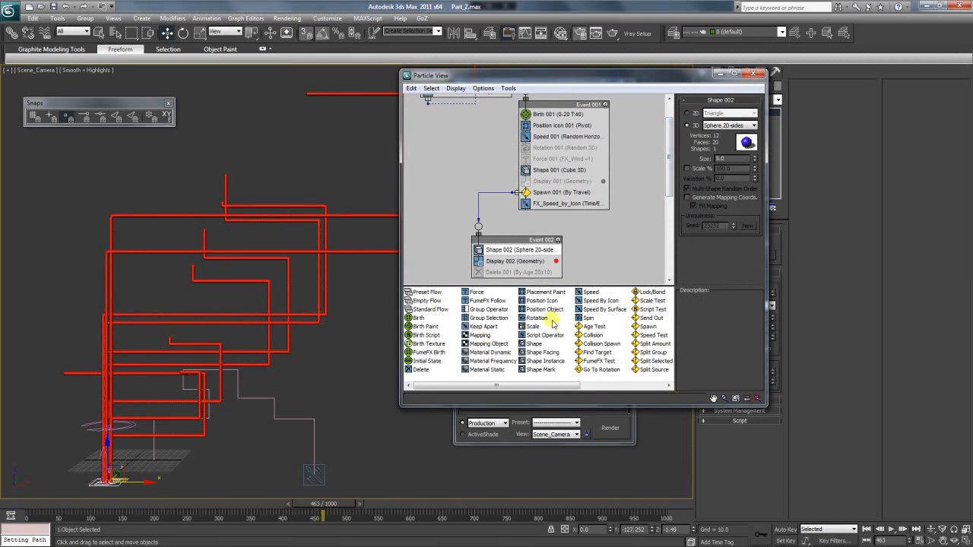
{"action": "left_click", "coordinate": [490, 352]}
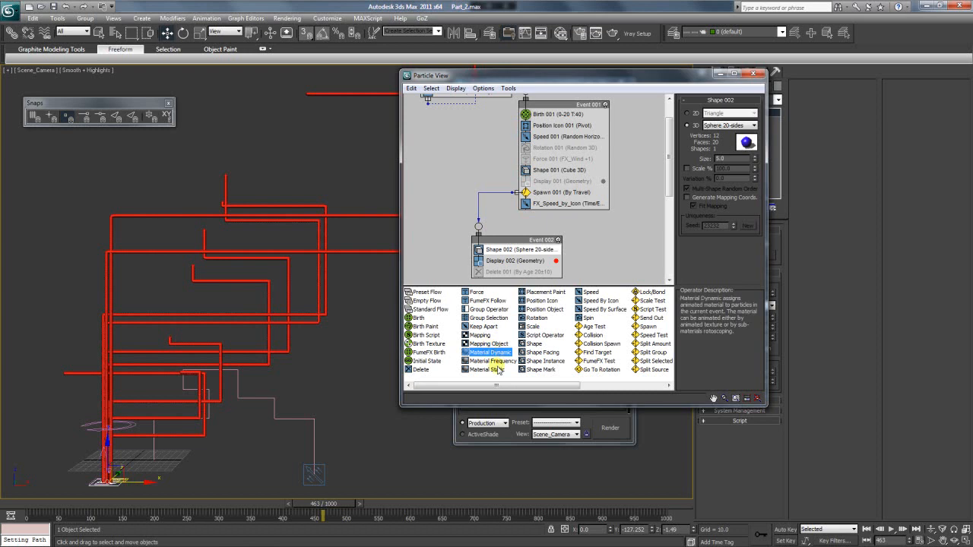
{"action": "left_click_drag", "start_coordinate": [486, 369], "coordinate": [555, 214]}
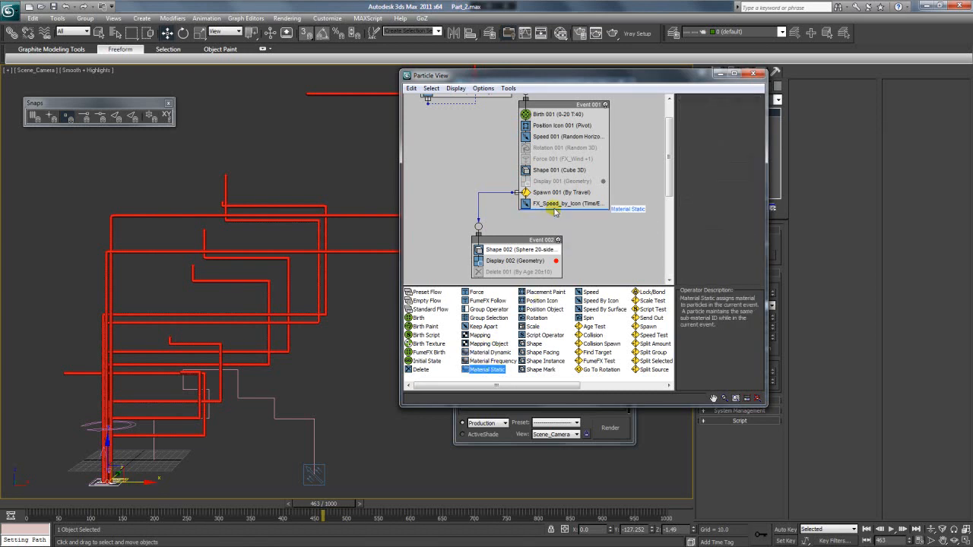
{"action": "left_click_drag", "start_coordinate": [638, 77], "coordinate": [774, 106]}
Switch to the Compact Material Editor and pick the material from the FX_Emitter icon into the first sample slot
{"action": "key", "text": "m"}
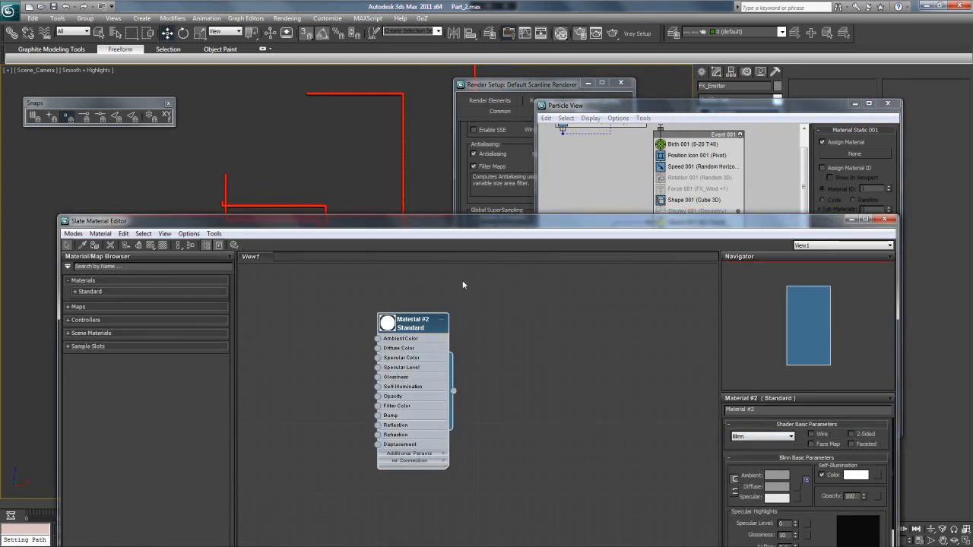
{"action": "left_click", "coordinate": [73, 233]}
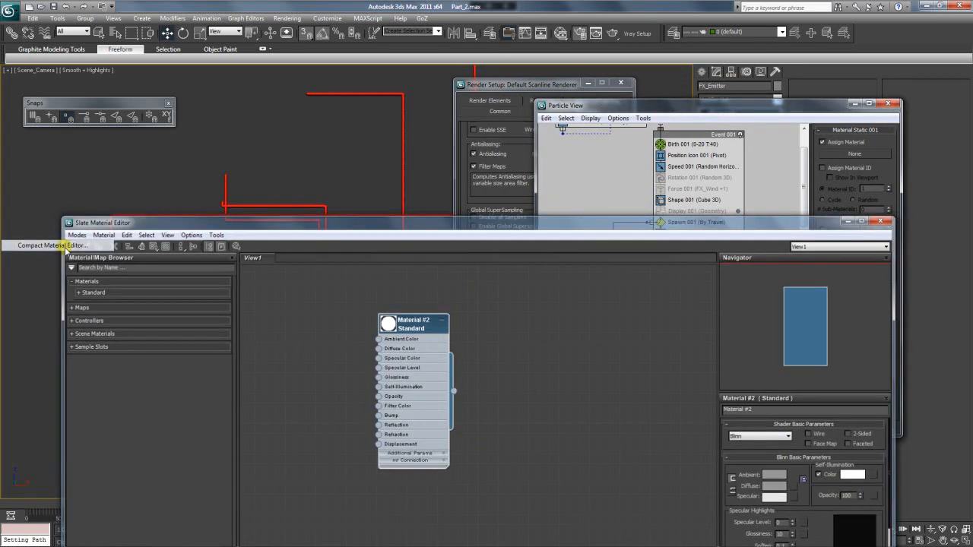
{"action": "left_click", "coordinate": [65, 247]}
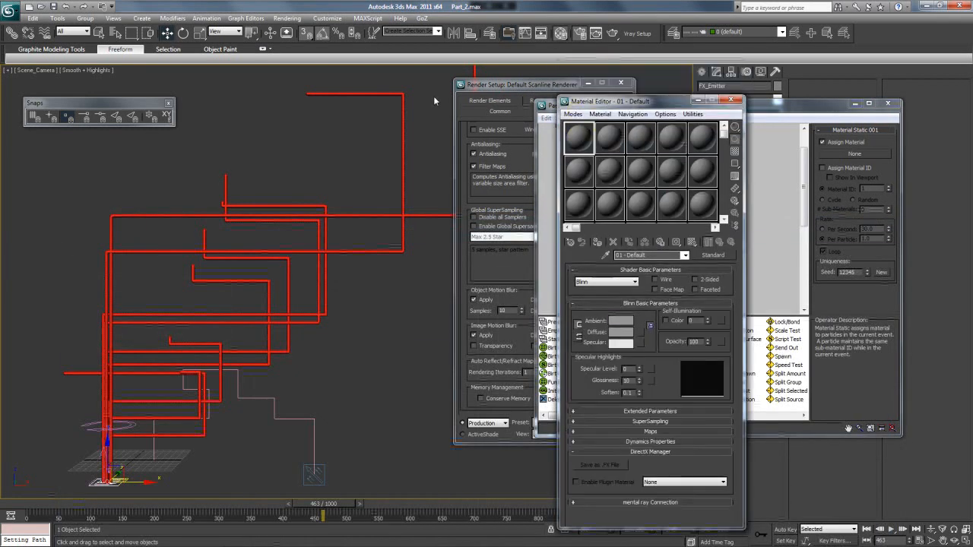
{"action": "left_click_drag", "start_coordinate": [601, 101], "coordinate": [388, 155]}
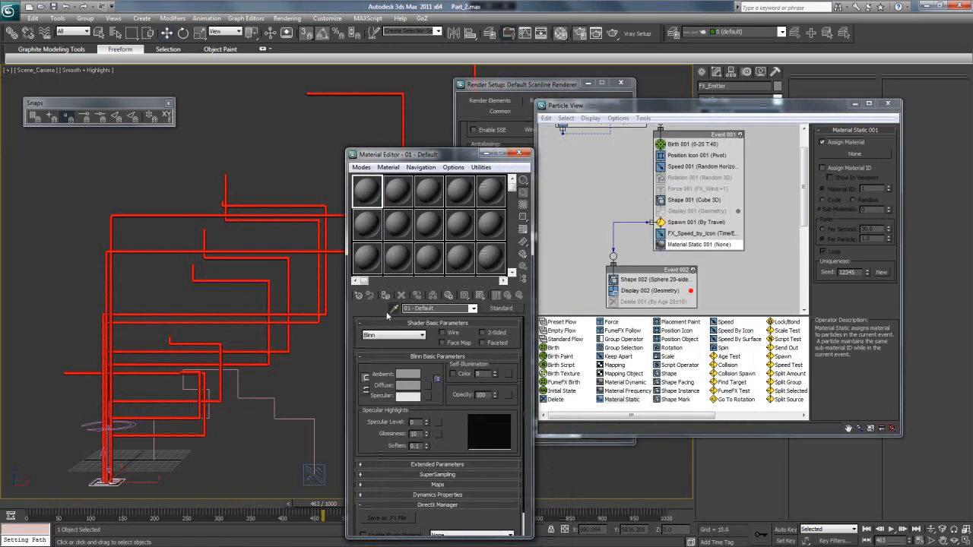
{"action": "left_click", "coordinate": [121, 482]}
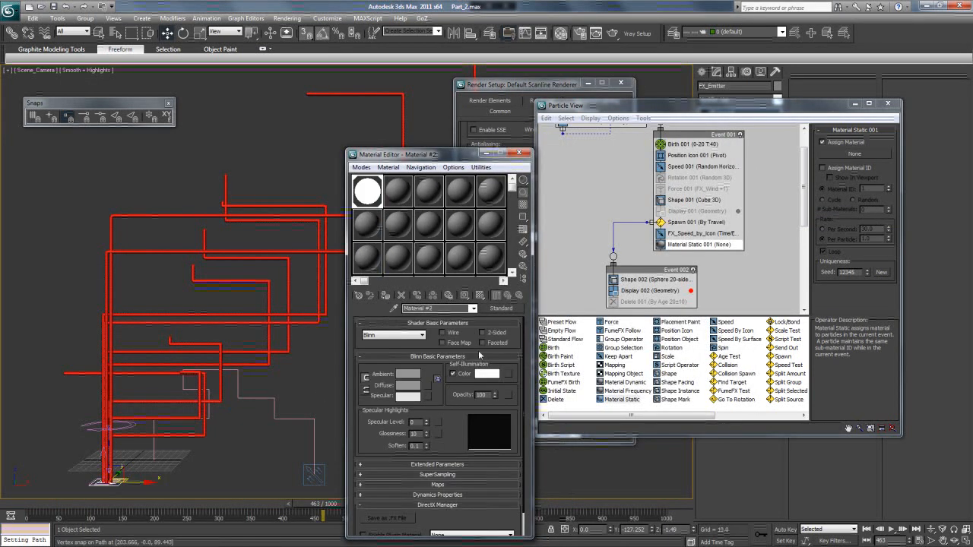
Rename the picked self-illuminated material as Illuminated
{"action": "left_click", "coordinate": [411, 308]}
{"action": "key", "text": "Caps_Lock"}
{"action": "type", "text": "I"}
{"action": "key", "text": "Caps_Lock"}
{"action": "type", "text": "lluminated"}
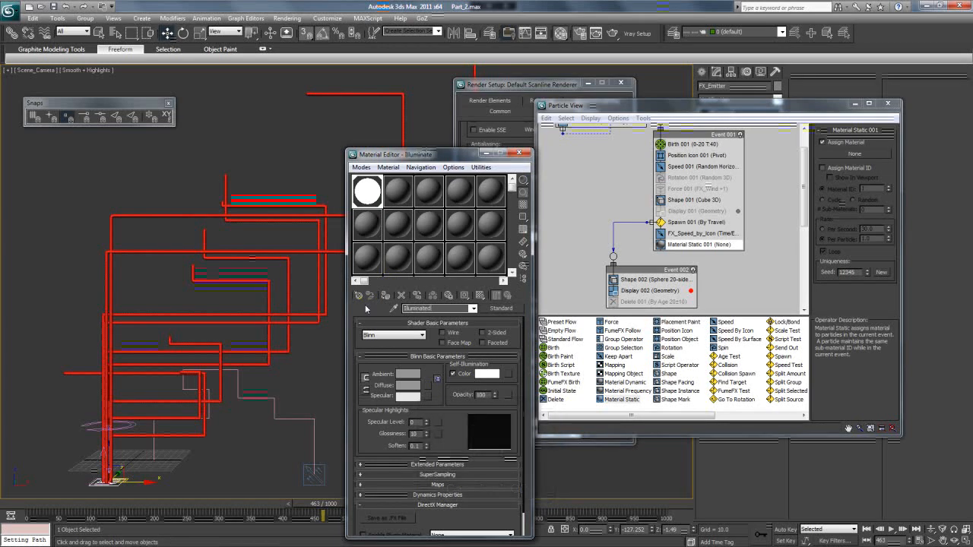
Assign the Illuminated material to the Material Static operator in Event 001 and test-render frame 463 through Scene_Camera
{"action": "left_click_drag", "start_coordinate": [378, 193], "coordinate": [833, 155]}
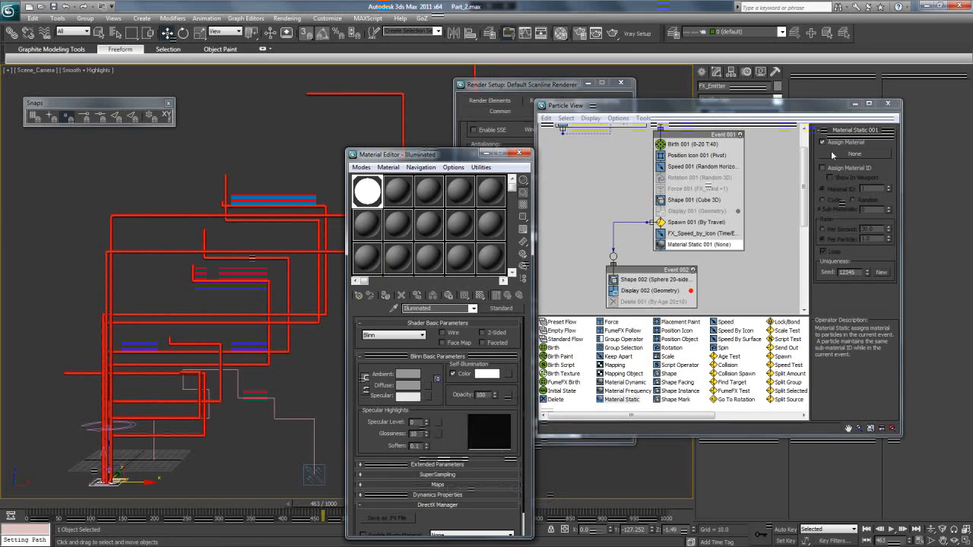
{"action": "left_click", "coordinate": [696, 300]}
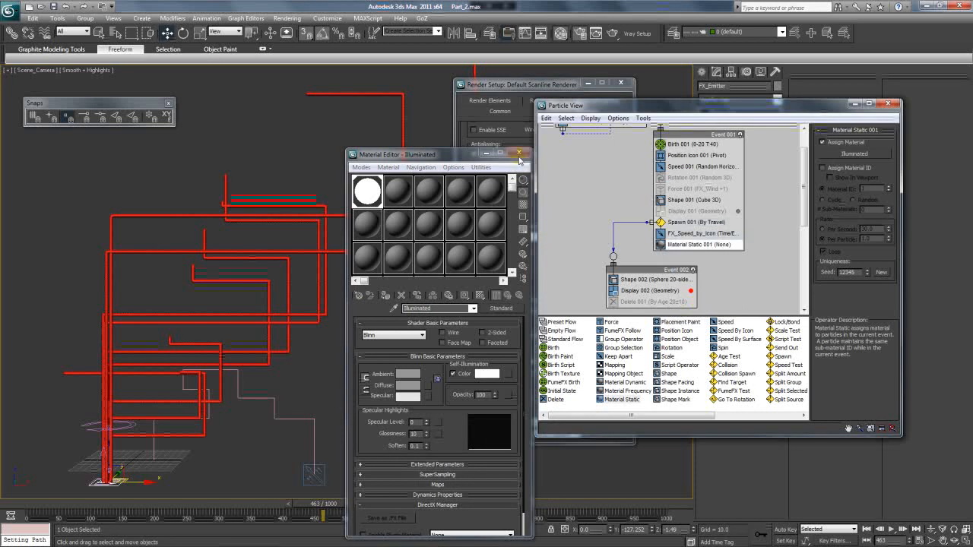
{"action": "key", "text": "m"}
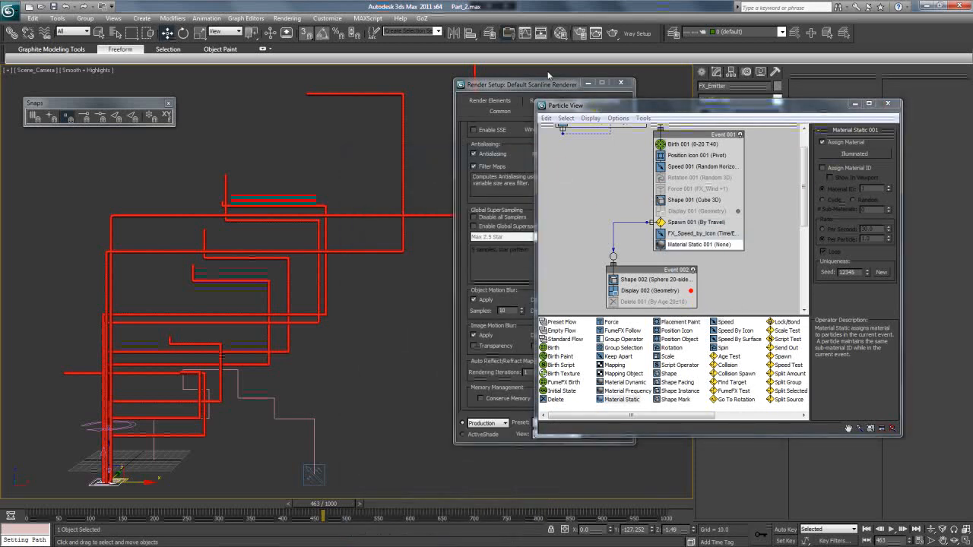
{"action": "left_click", "coordinate": [613, 34]}
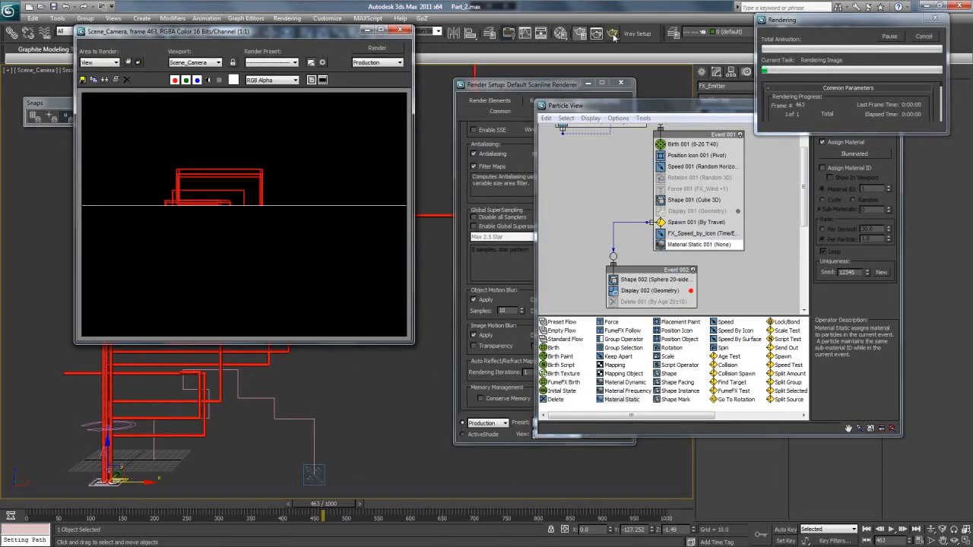
{"action": "left_click", "coordinate": [400, 30]}
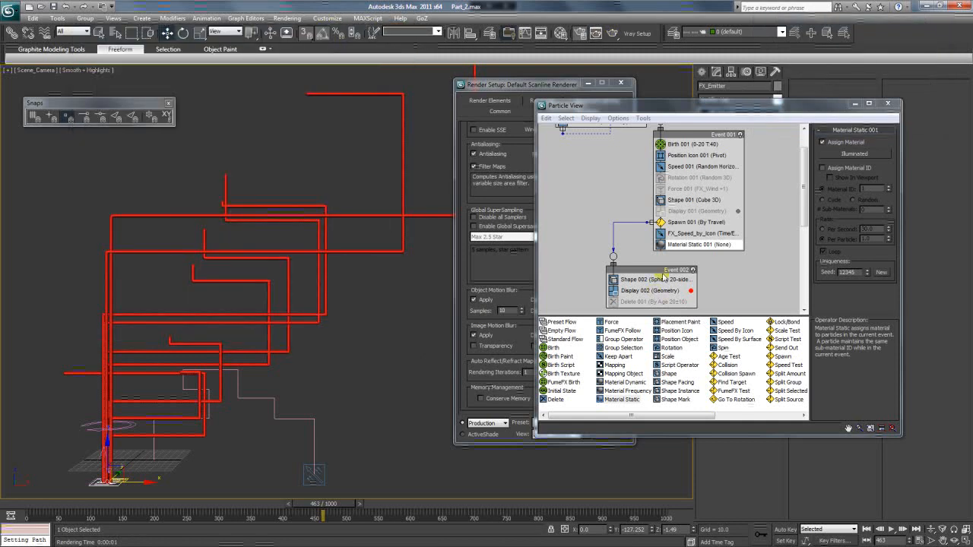
Move the Material Static operator from Event 001 to the end of Event 002 and test-render the Scene_Camera view again
{"action": "left_click_drag", "start_coordinate": [695, 244], "coordinate": [647, 308]}
{"action": "left_click_drag", "start_coordinate": [655, 272], "coordinate": [633, 257]}
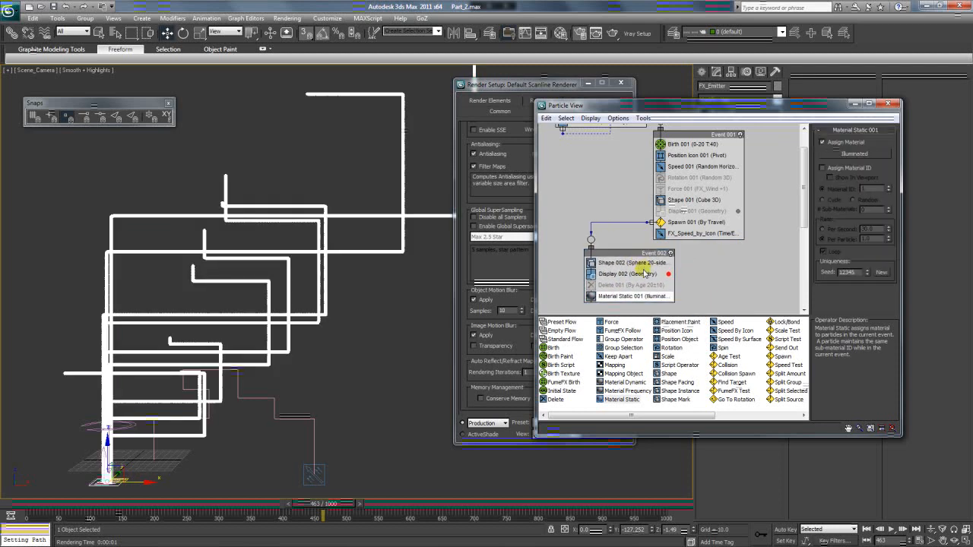
{"action": "left_click", "coordinate": [591, 35]}
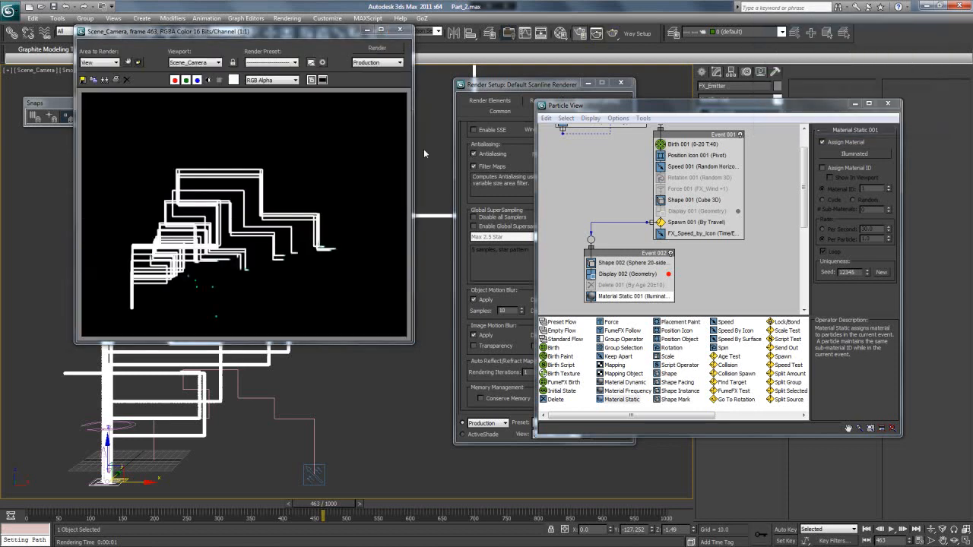
{"action": "left_click", "coordinate": [399, 30]}
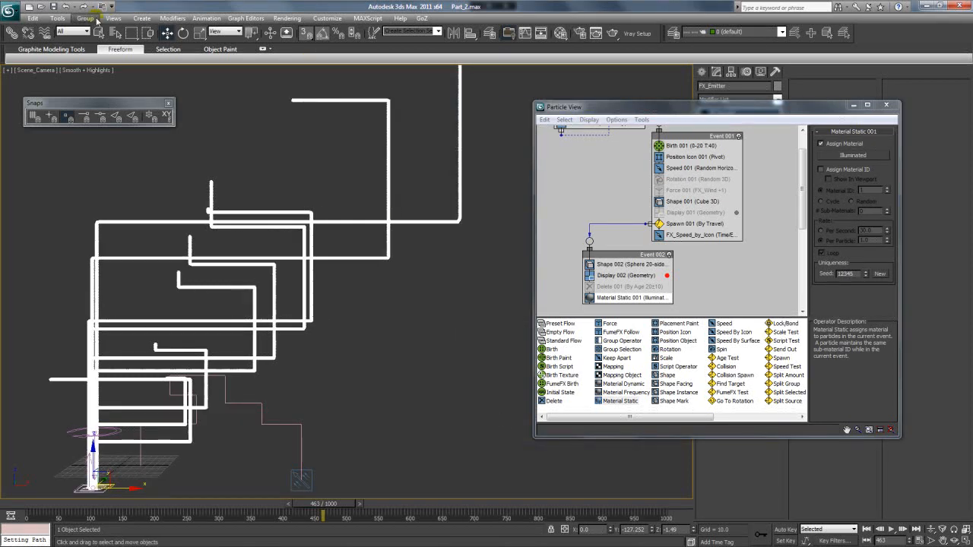
Create an animated viewport preview of the active time segment through Scene_Camera and enlarge the player to watch it
{"action": "left_click", "coordinate": [55, 20]}
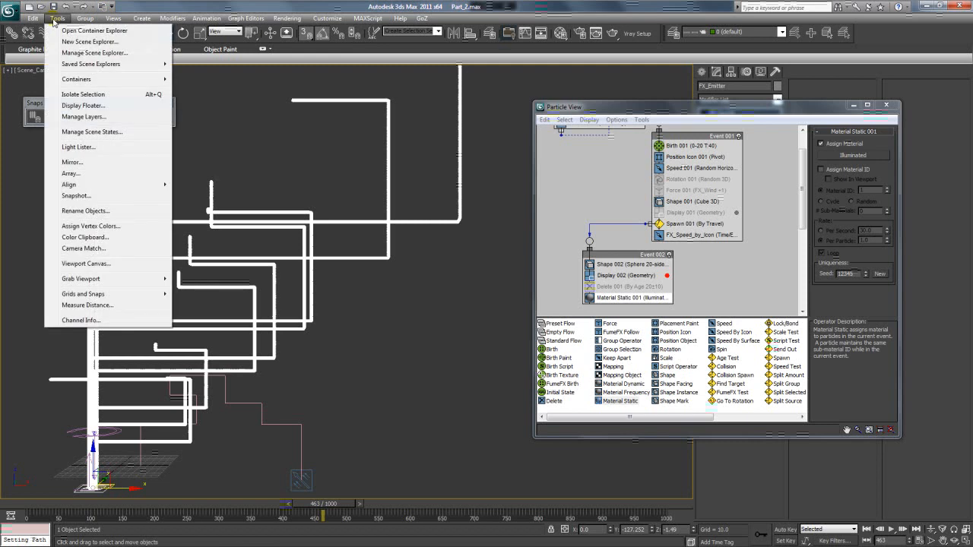
{"action": "left_click", "coordinate": [57, 19]}
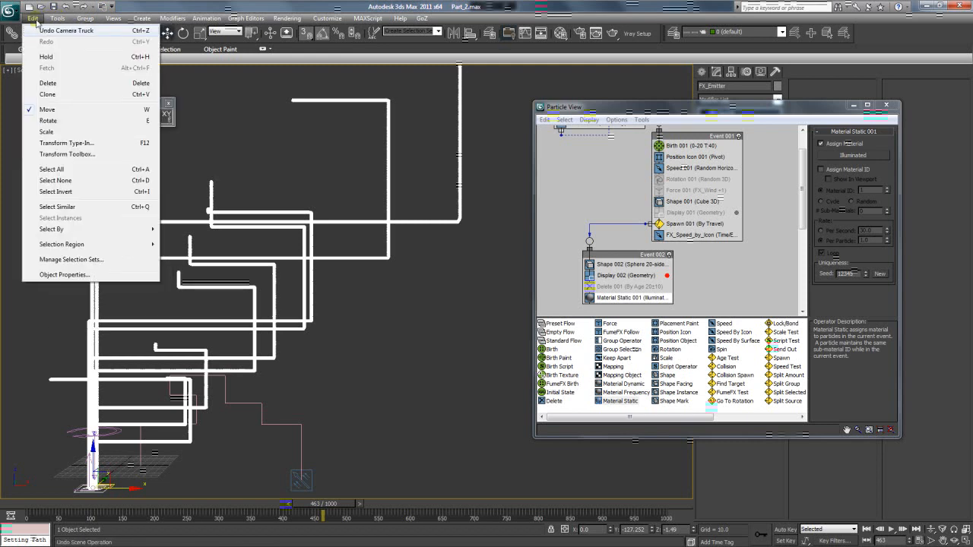
{"action": "mouse_move", "coordinate": [98, 283]}
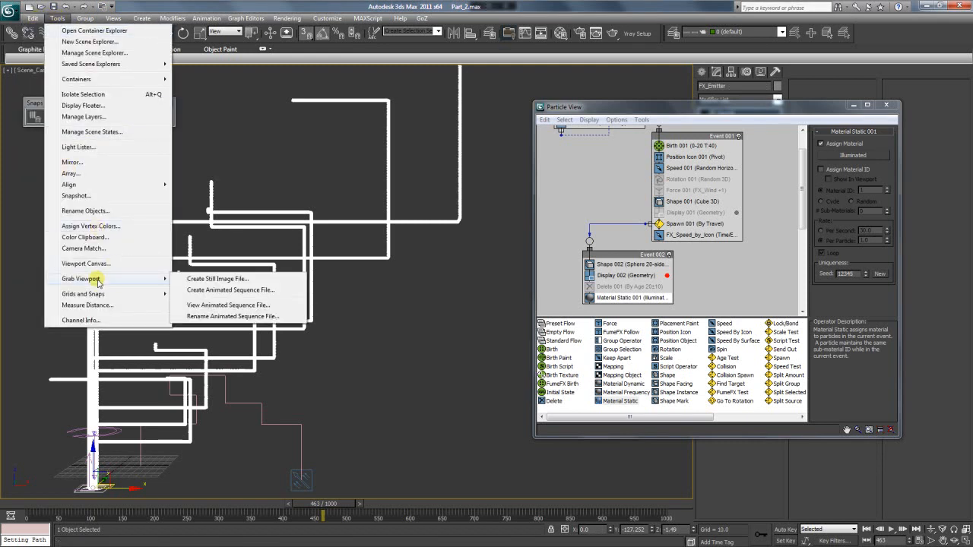
{"action": "left_click", "coordinate": [238, 291]}
{"action": "left_click_drag", "start_coordinate": [461, 156], "coordinate": [434, 202]}
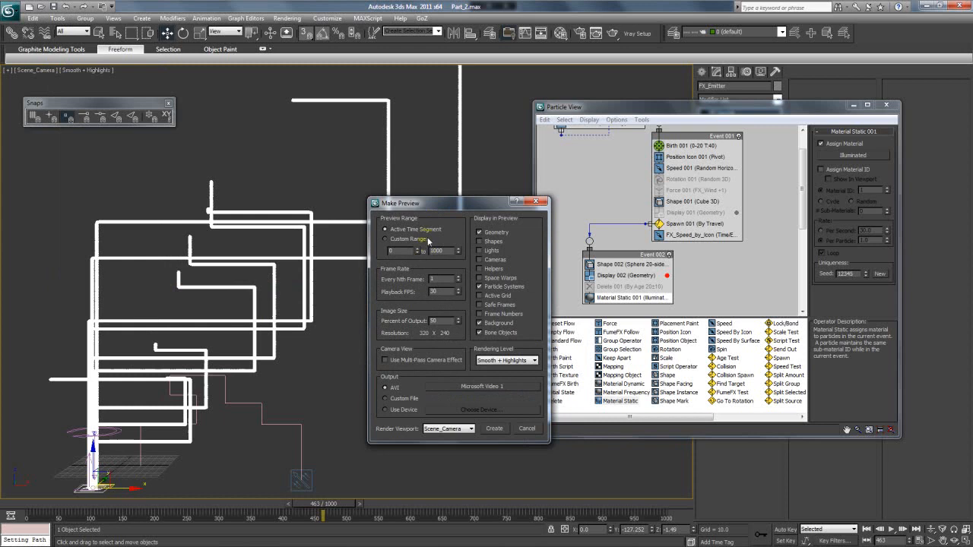
{"action": "left_click_drag", "start_coordinate": [498, 208], "coordinate": [454, 192]}
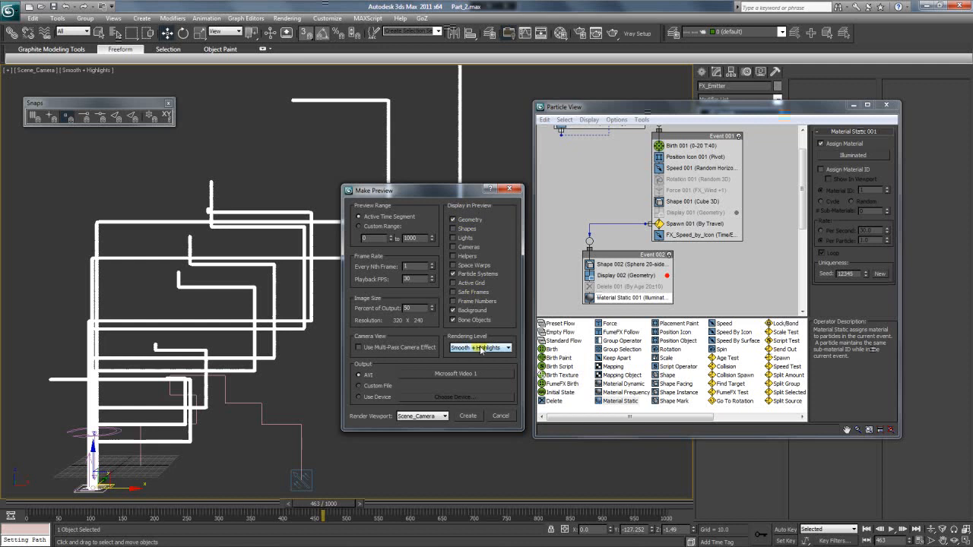
{"action": "left_click", "coordinate": [442, 417]}
{"action": "left_click", "coordinate": [442, 419]}
{"action": "left_click", "coordinate": [466, 417]}
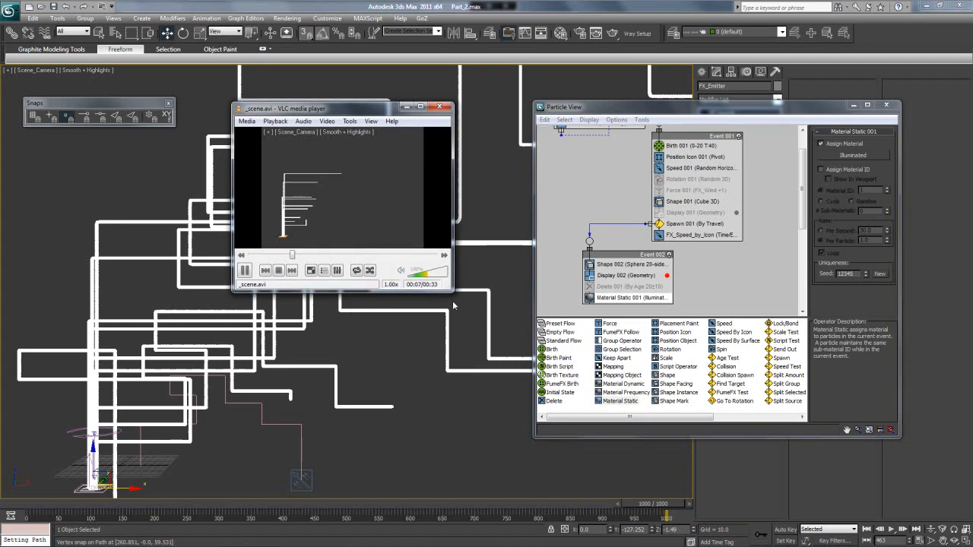
{"action": "left_click_drag", "start_coordinate": [447, 287], "coordinate": [674, 474]}
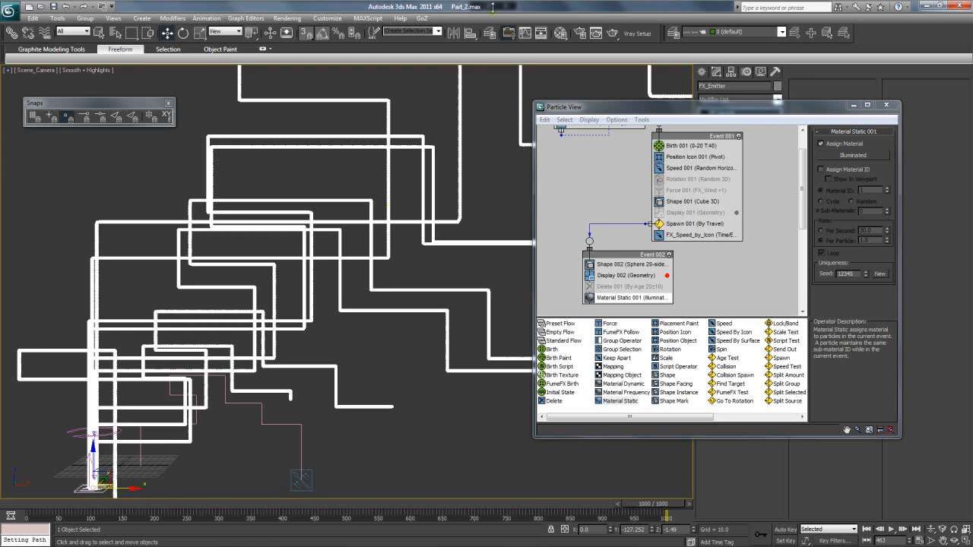
Close Particle View and scrub the timeline to frame 509 in the Perspective view to check the trails
{"action": "left_click", "coordinate": [886, 105]}
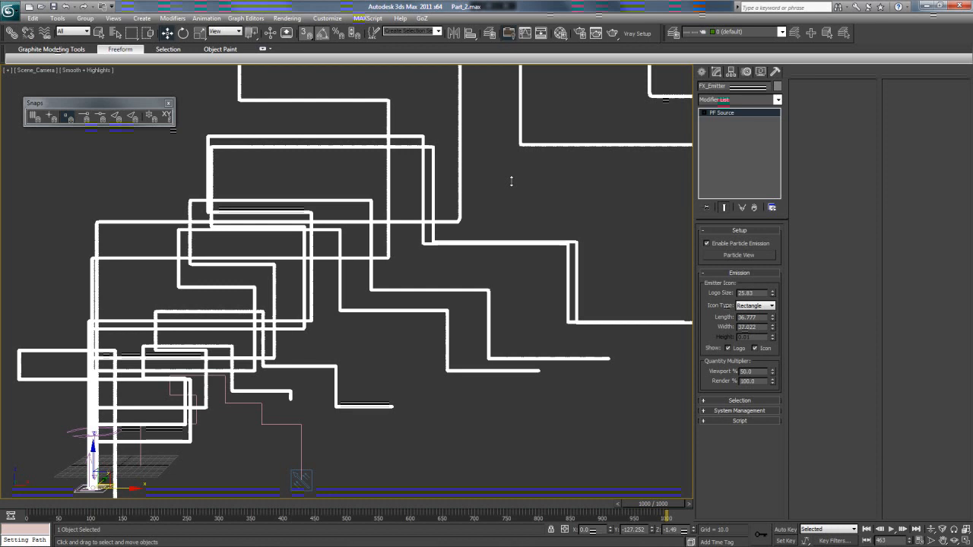
{"action": "left_click", "coordinate": [943, 540]}
{"action": "key", "text": "p"}
{"action": "left_click_drag", "start_coordinate": [388, 332], "coordinate": [383, 306]}
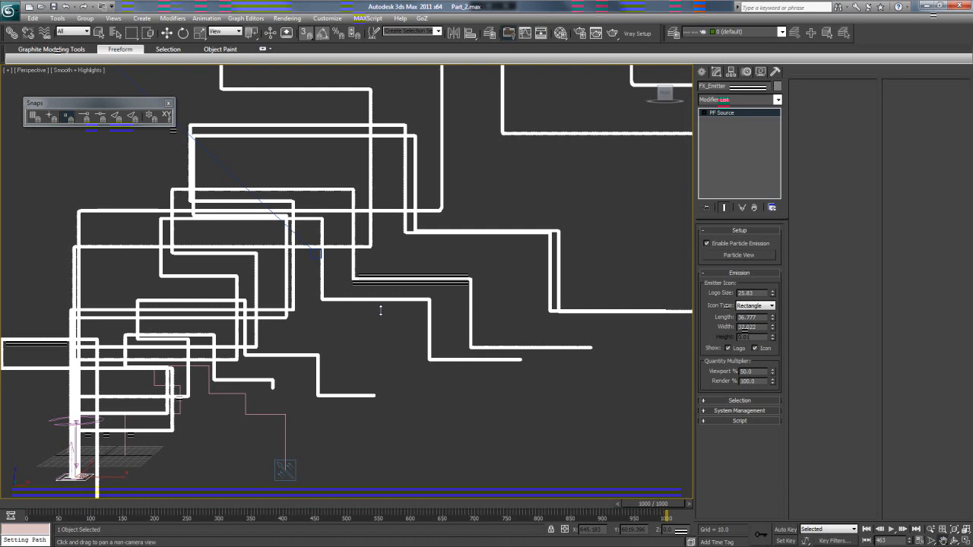
{"action": "left_click", "coordinate": [167, 33]}
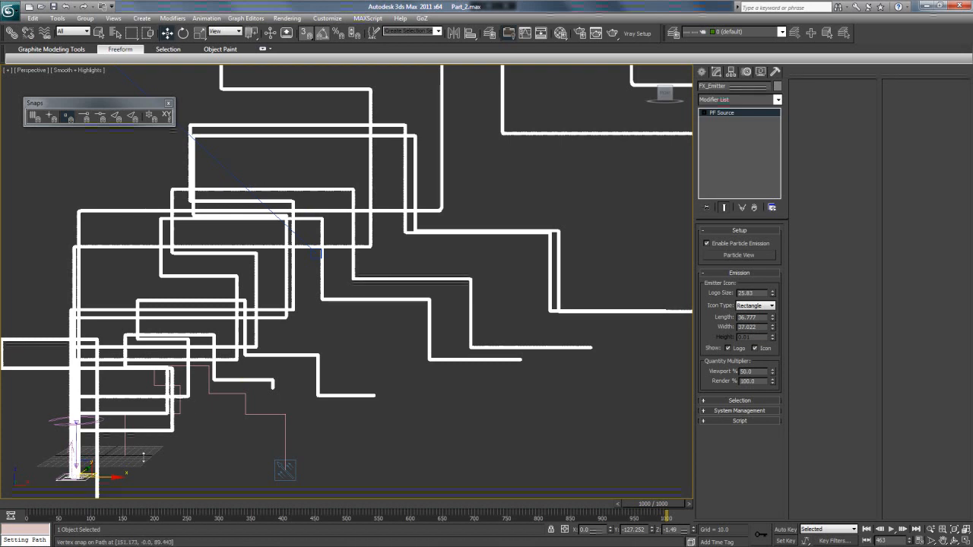
{"action": "left_click_drag", "start_coordinate": [76, 504], "coordinate": [352, 503]}
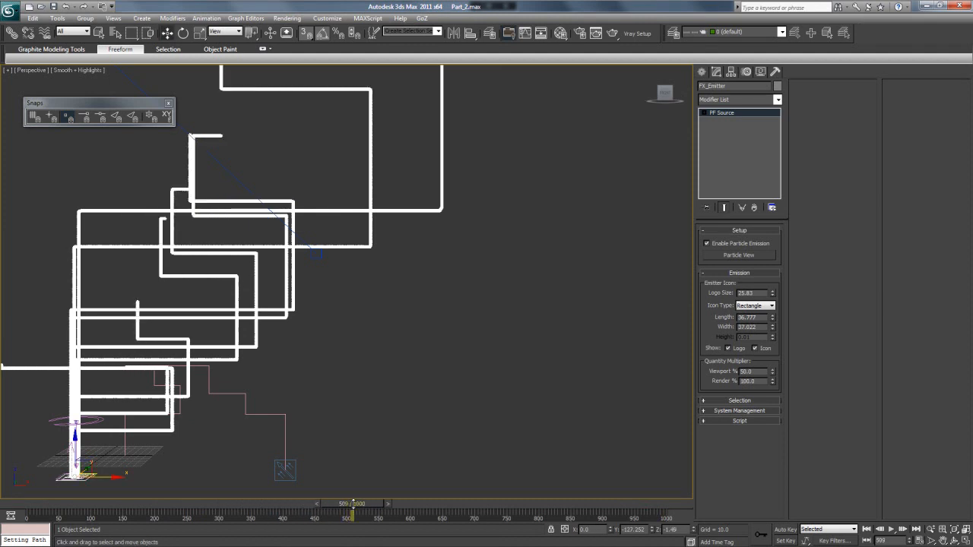